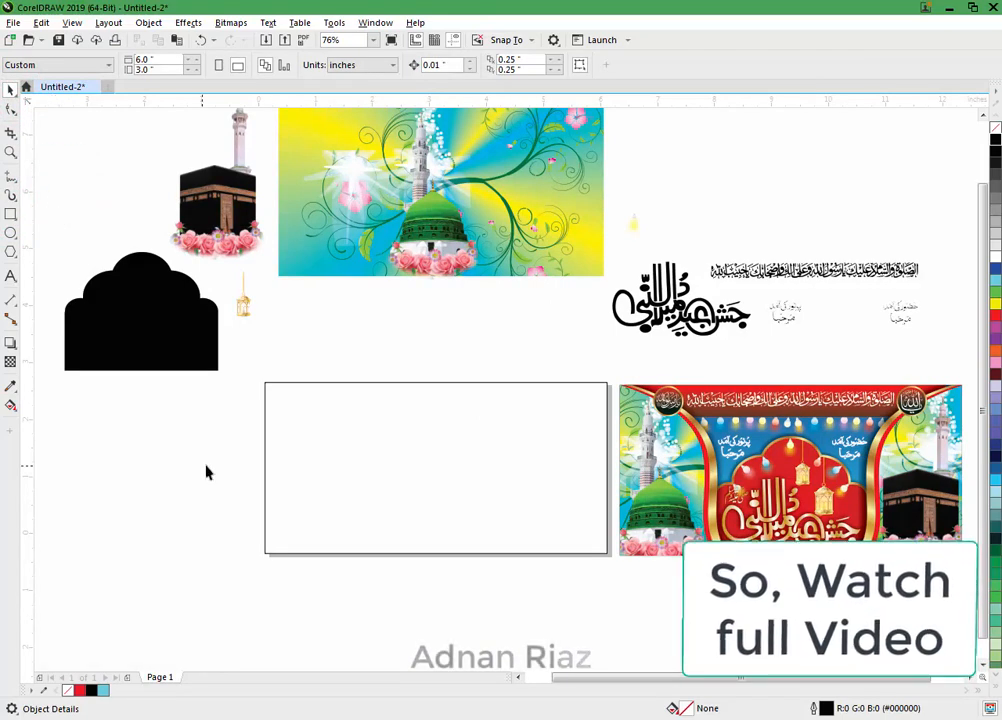
Step: Copy the 6 x 3 inch rectangle as a narrower one about 2.02 inches wide, sharing its left edge
drag(366, 523, 338, 468)
click(365, 459)
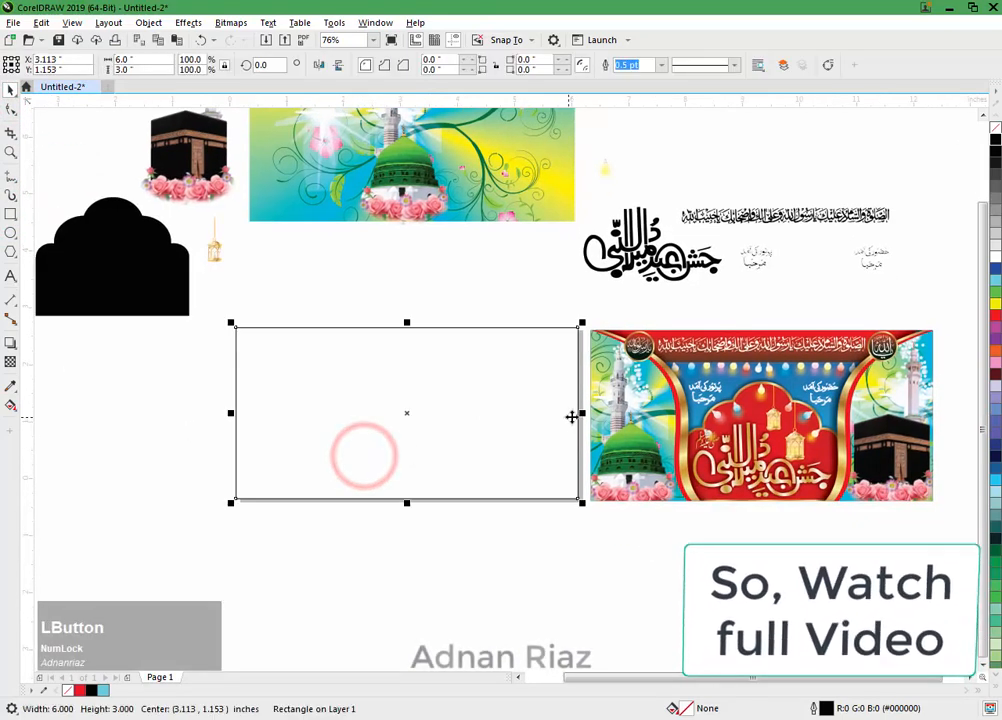
drag(579, 414, 353, 409)
right_click(353, 409)
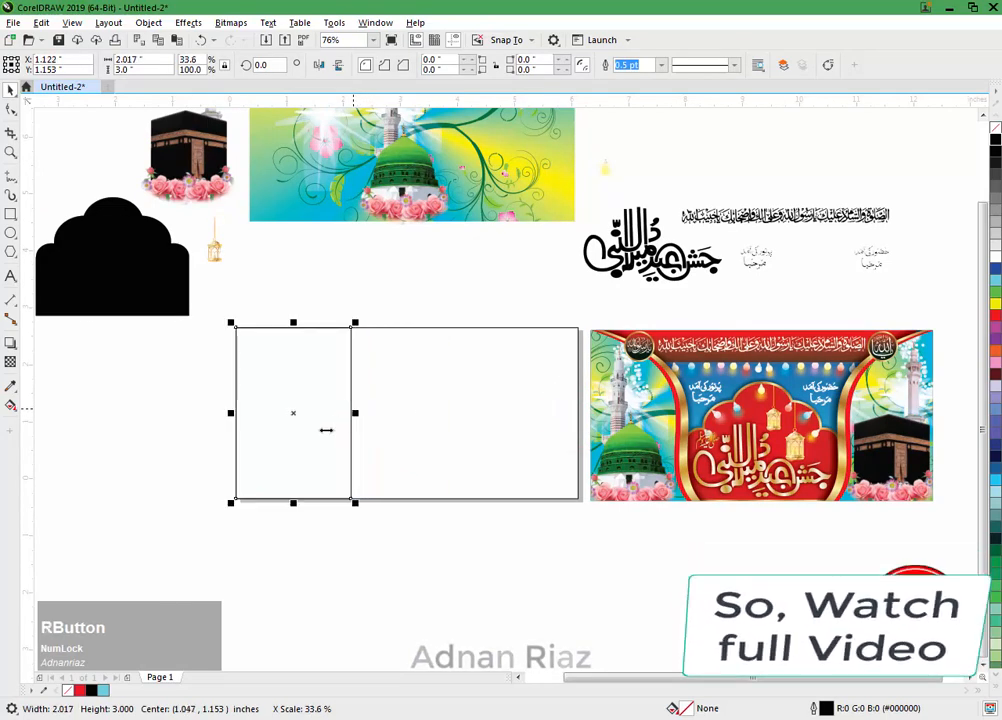
Step: Convert the narrow rectangle to curves and delete its upper-right node to leave a triangle
key(ctrl+q)
double_click(321, 433)
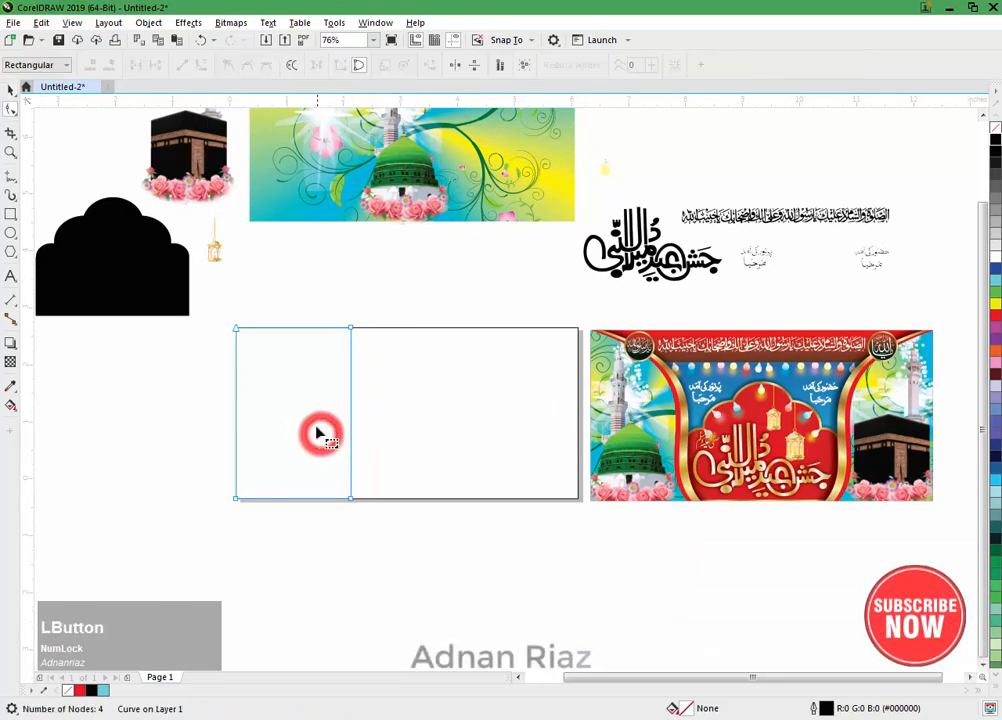
double_click(351, 328)
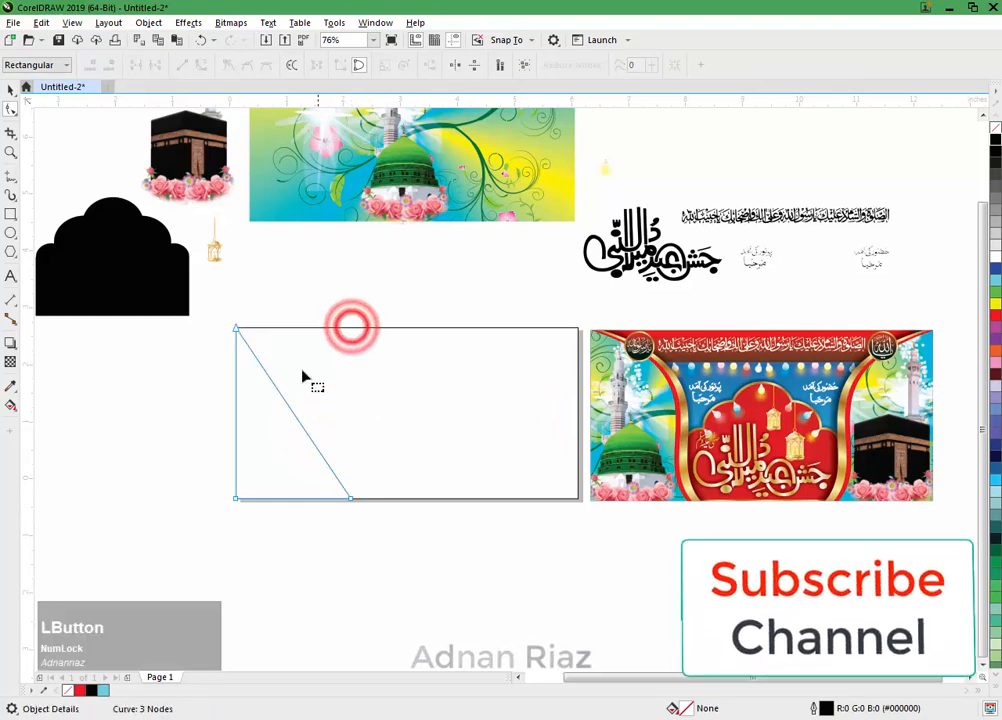
Step: Convert the triangle's diagonal side to a curve and bend it into an S shape bulging outward near the upper end
click(281, 394)
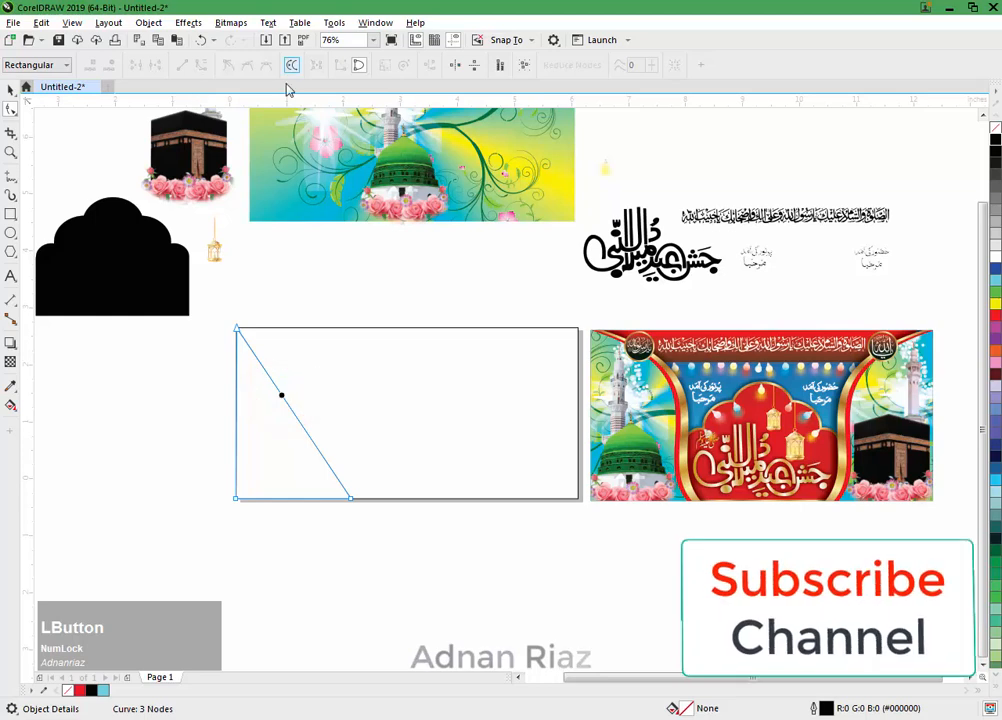
click(282, 397)
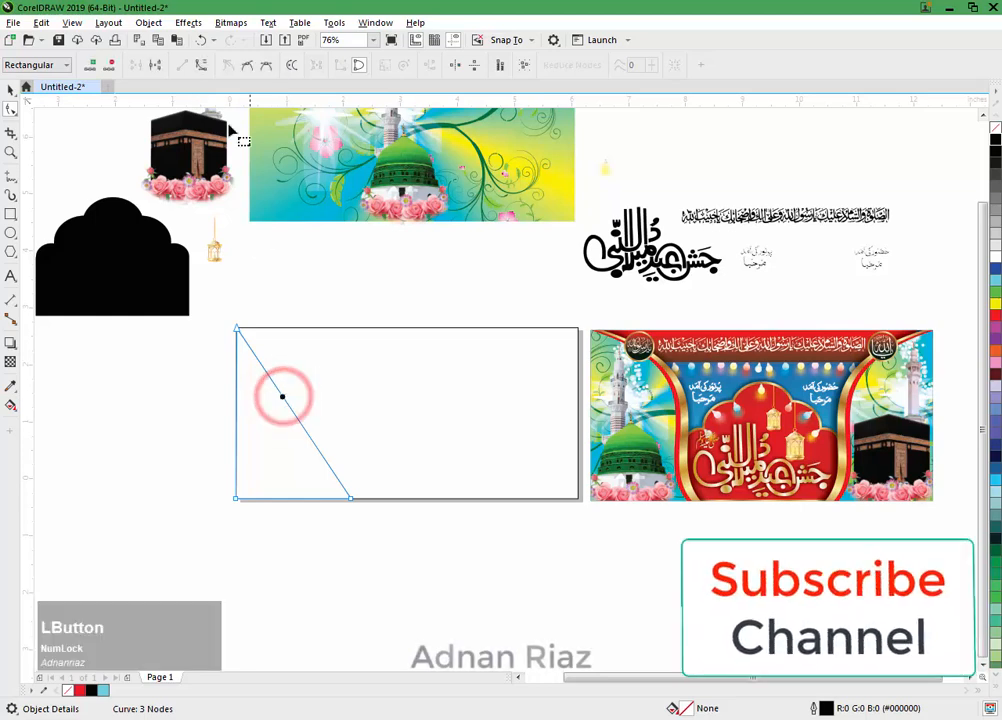
click(202, 66)
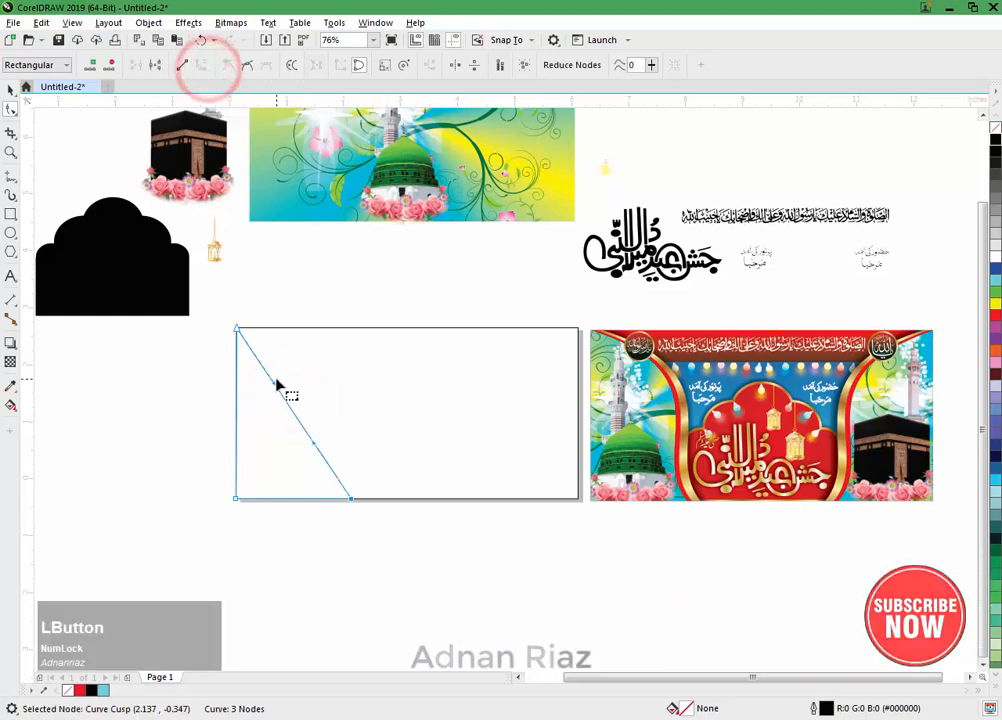
drag(273, 383, 383, 356)
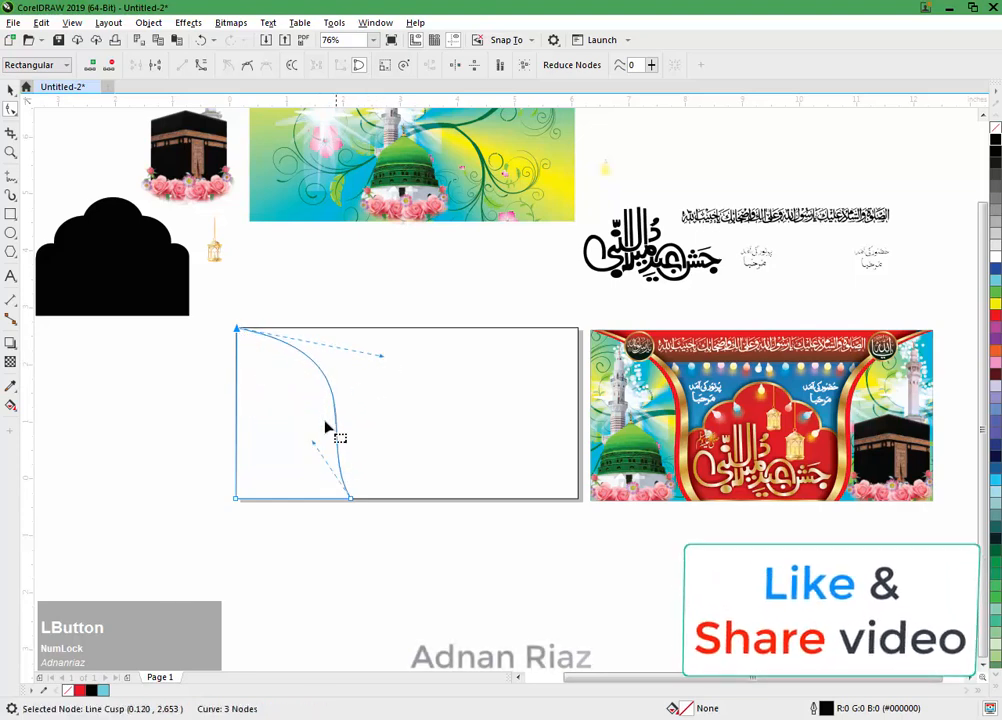
drag(314, 444, 280, 458)
click(380, 355)
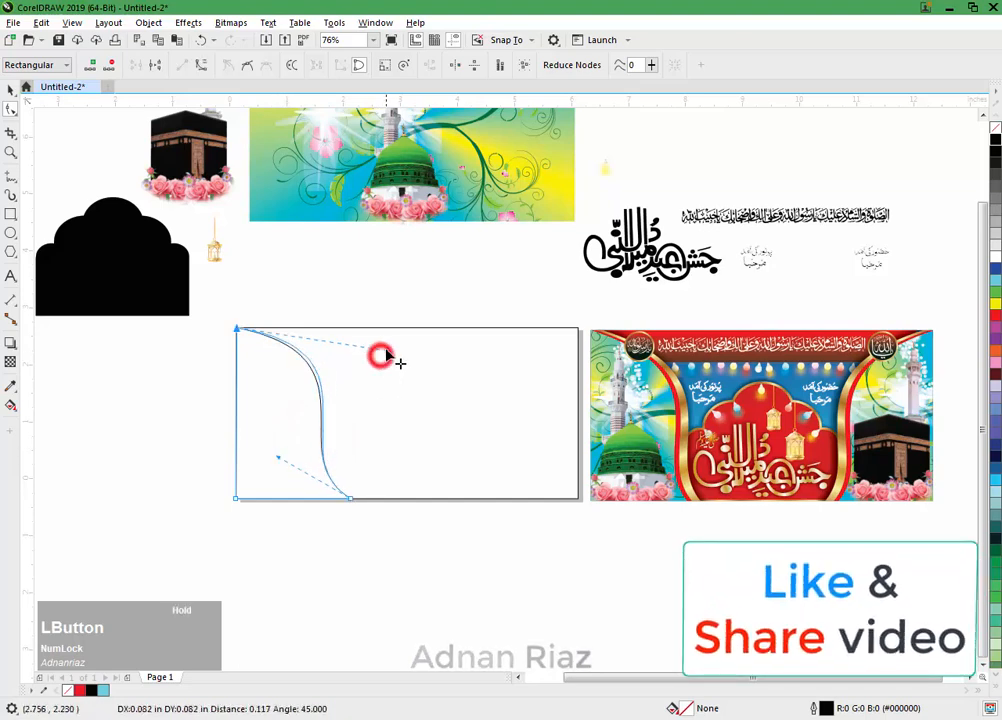
Step: Refine the S-curve by adjusting its upper and lower control handles, then finish node editing
drag(221, 304, 951, 528)
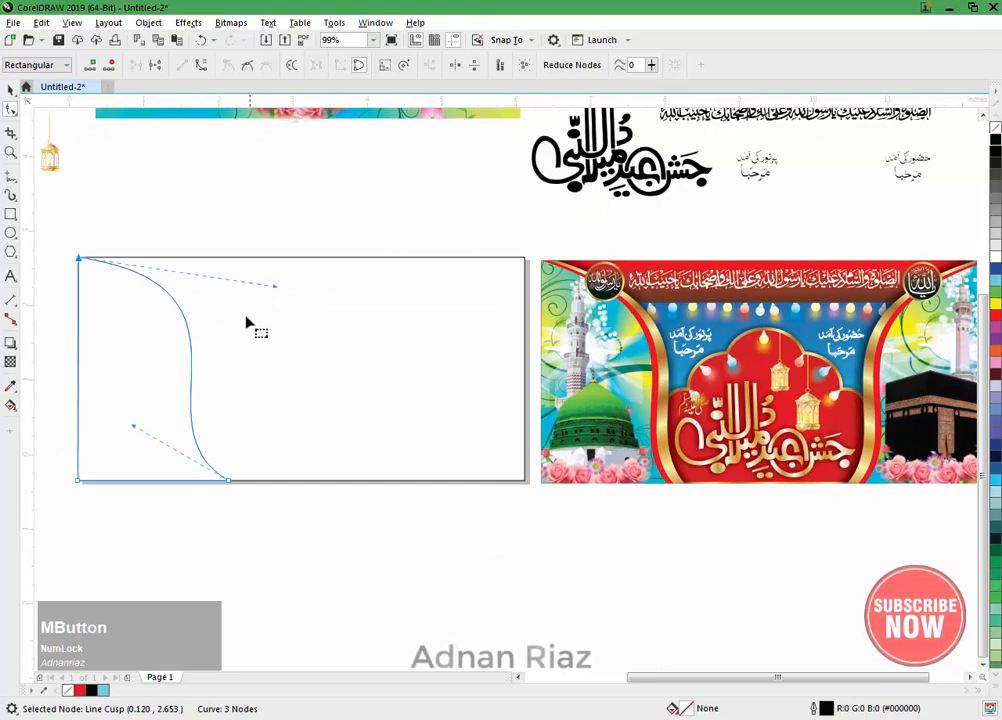
drag(276, 288, 278, 285)
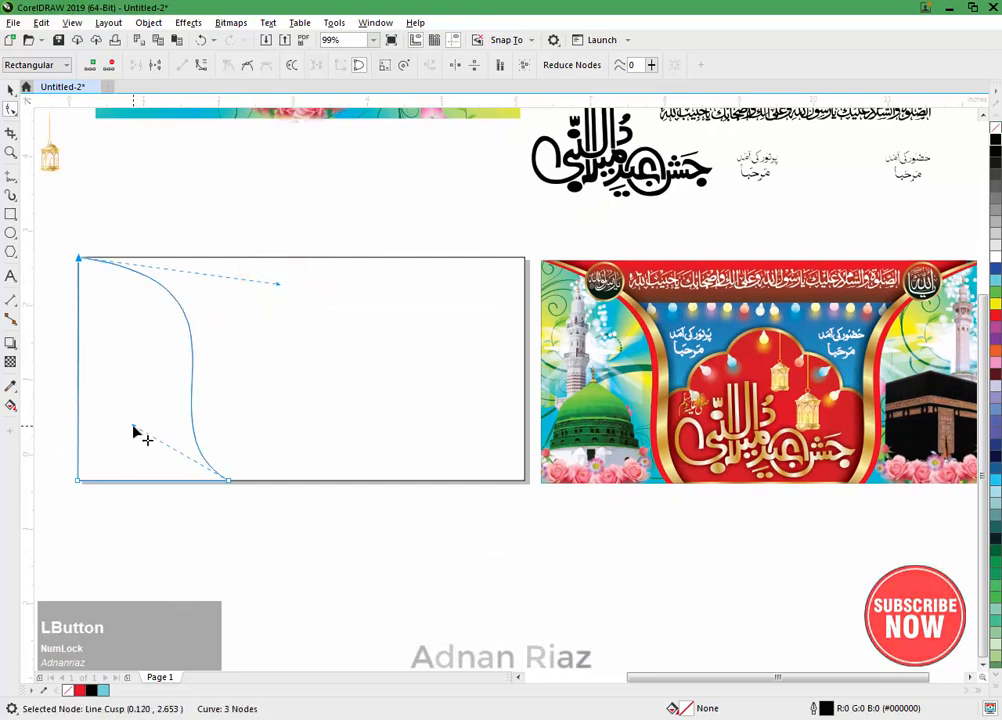
drag(133, 427, 124, 430)
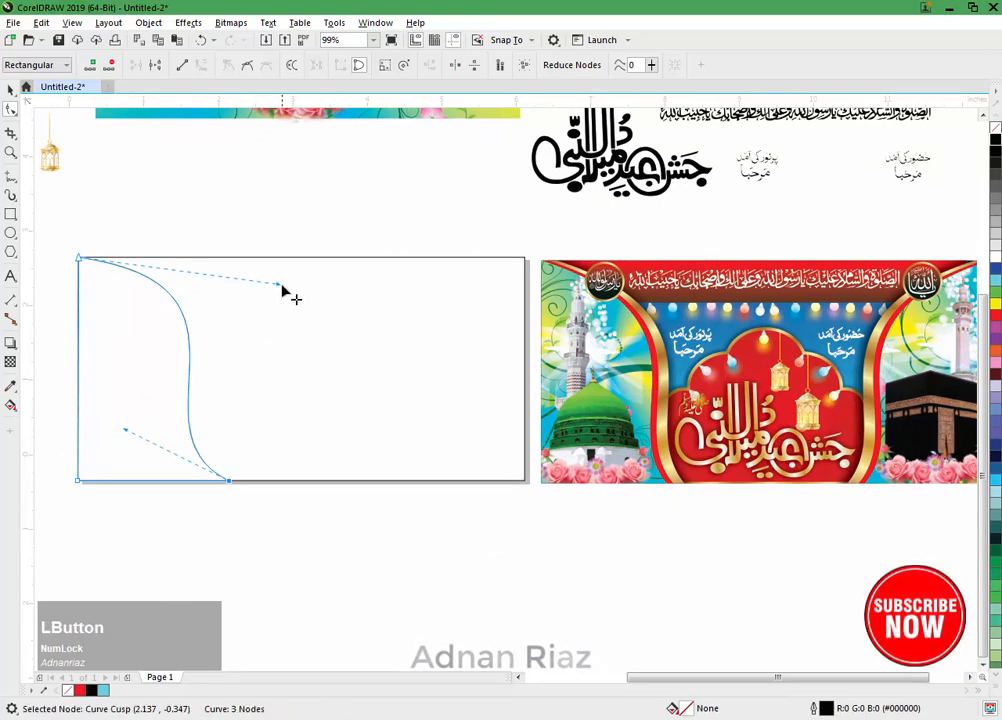
drag(280, 284, 279, 300)
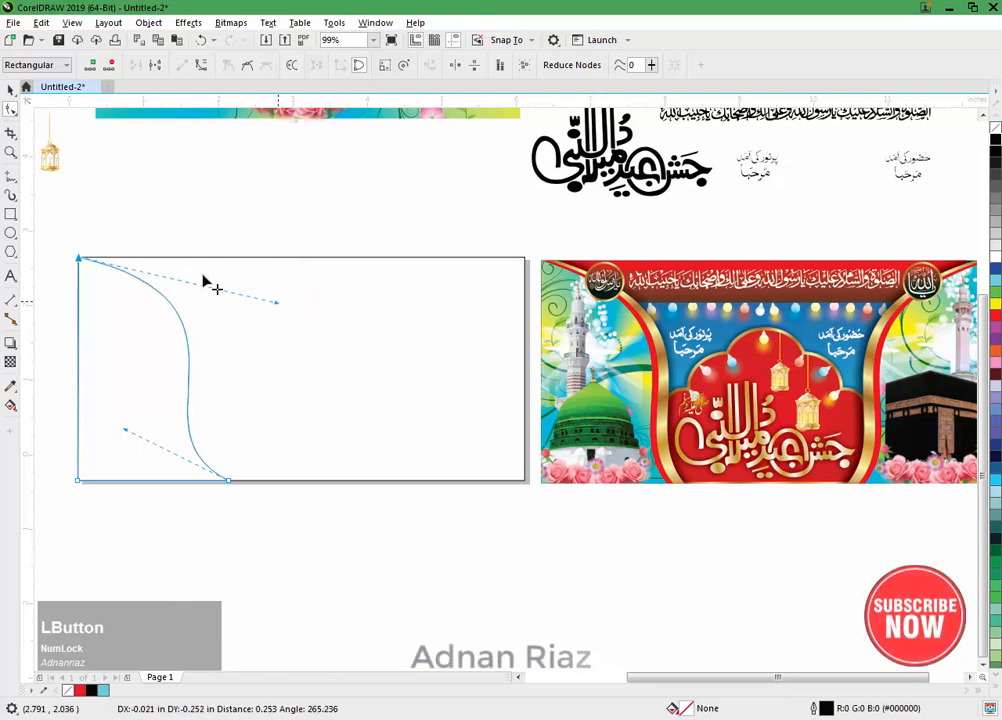
click(11, 88)
click(150, 185)
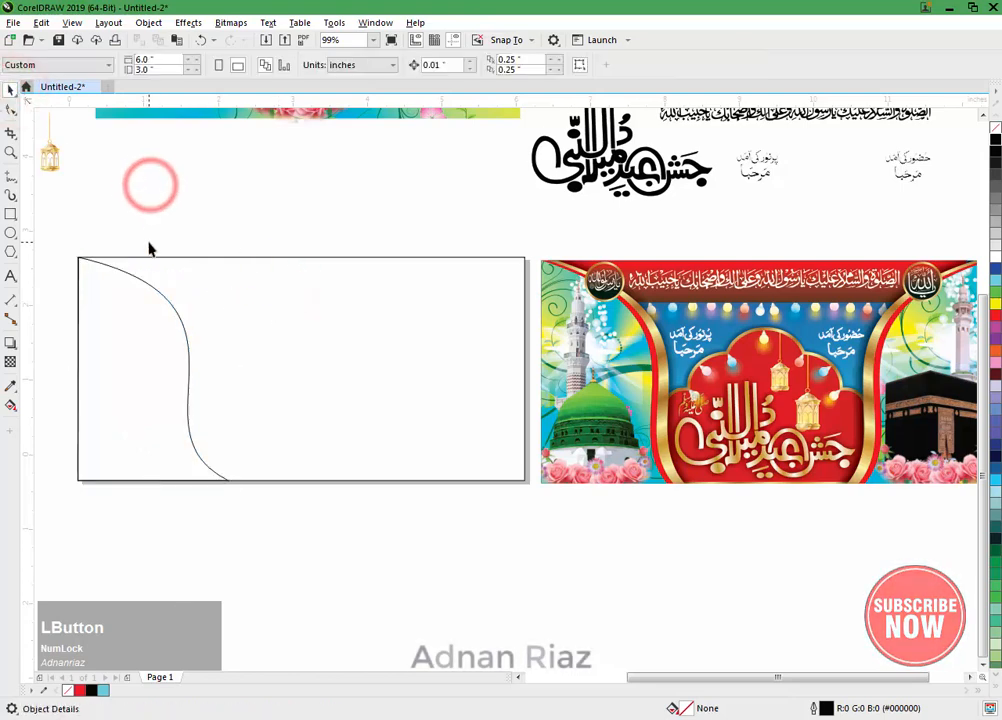
Step: Place a duplicate of the S-curved shape about 0.11 inch to the right, ordered behind the original
click(120, 330)
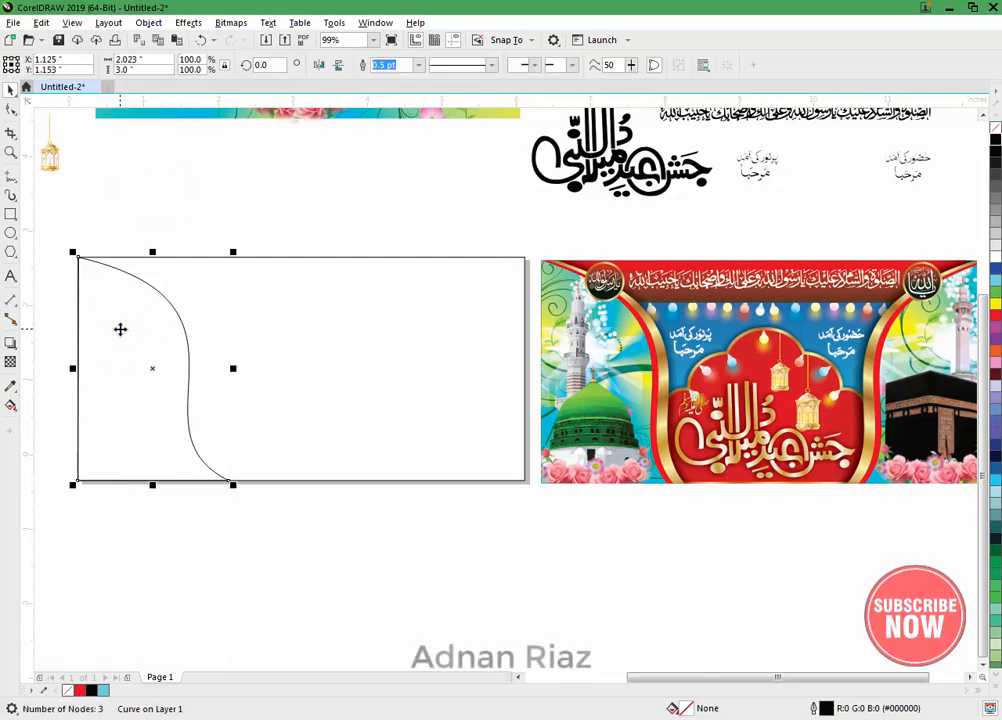
drag(126, 330, 148, 333)
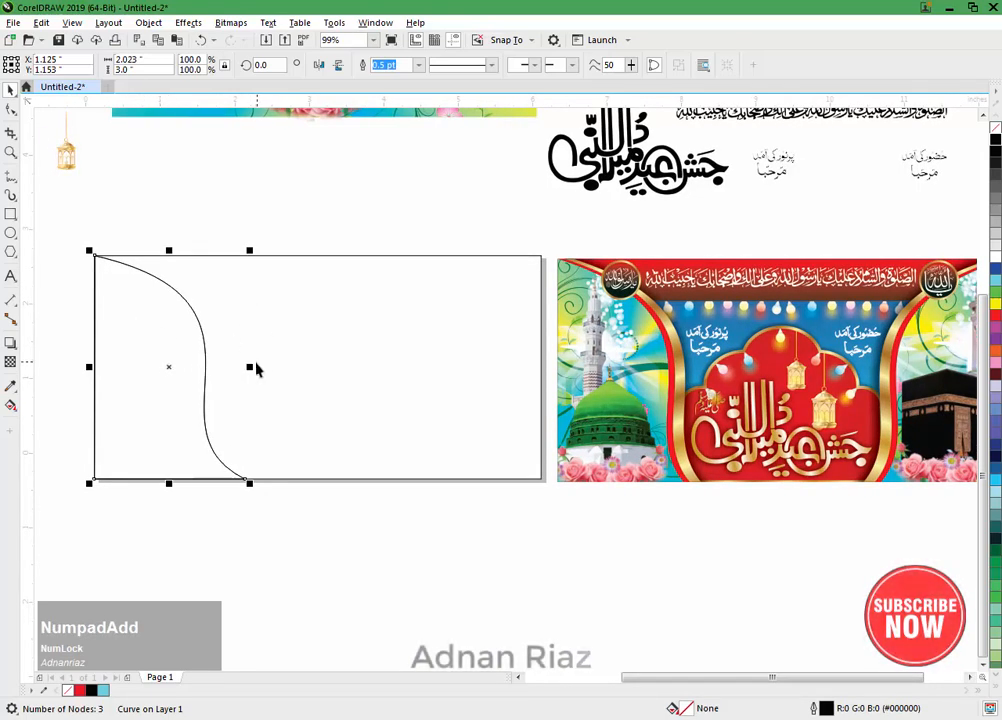
drag(255, 367, 259, 366)
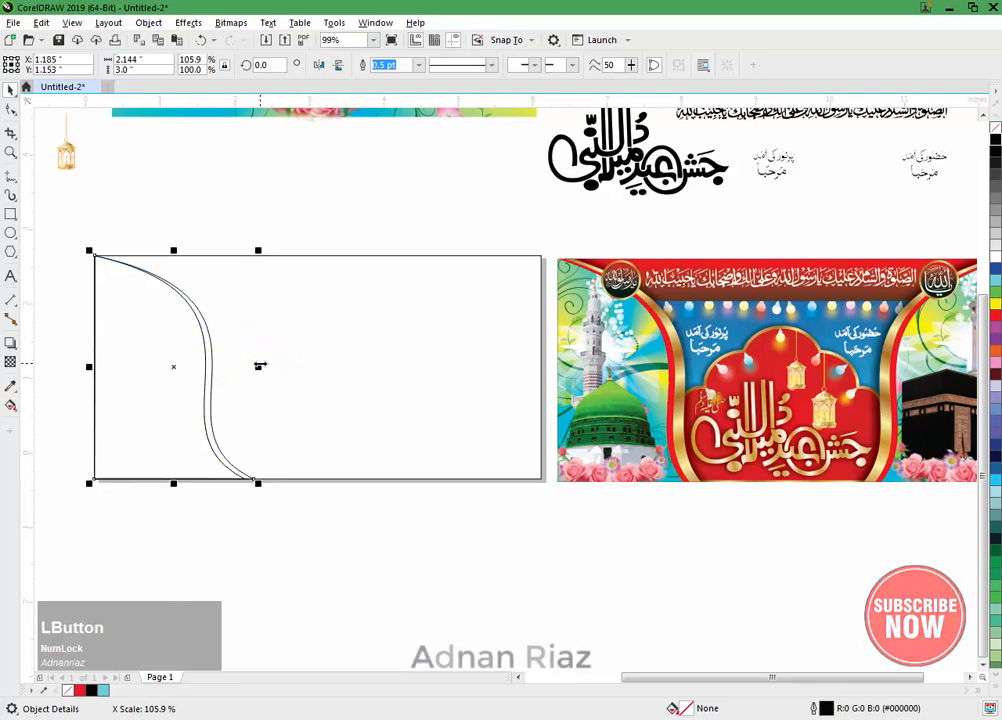
key(ctrl+z)
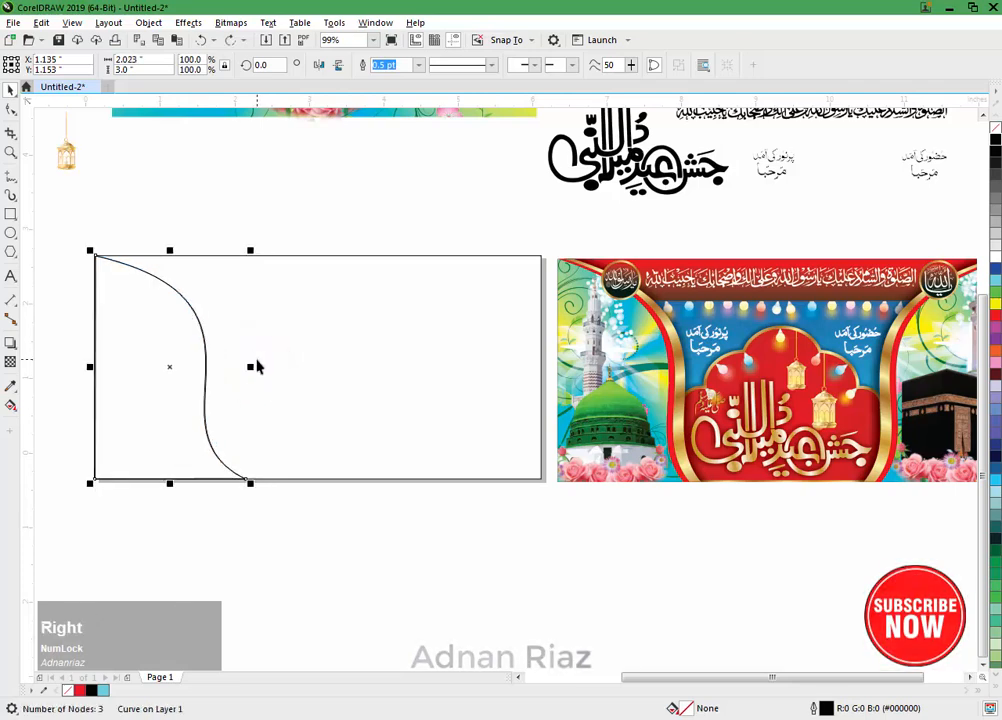
key(Right)
key(Right)
key(Right)
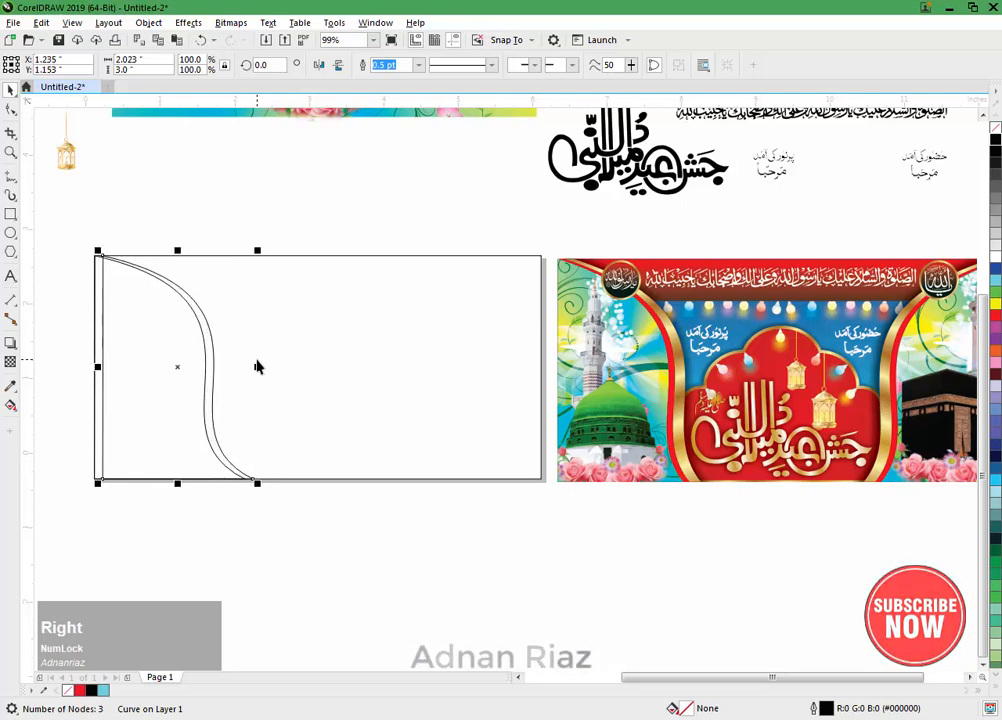
Step: Fill the original S-curved shape with light grey (R230 G230 B230)
click(60, 302)
click(99, 315)
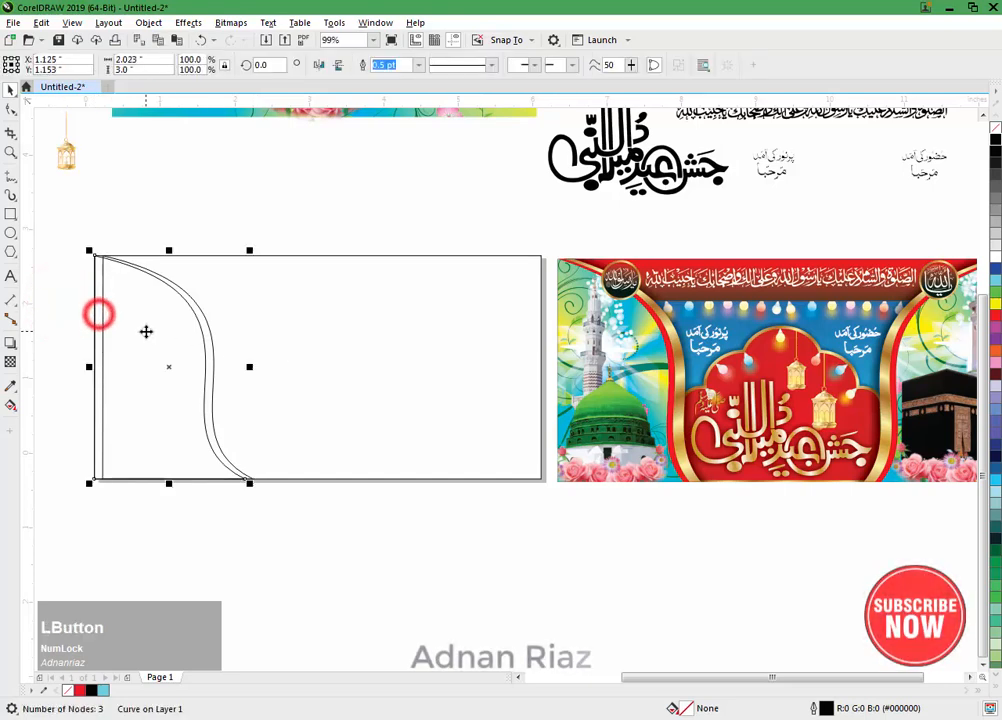
click(995, 241)
click(285, 214)
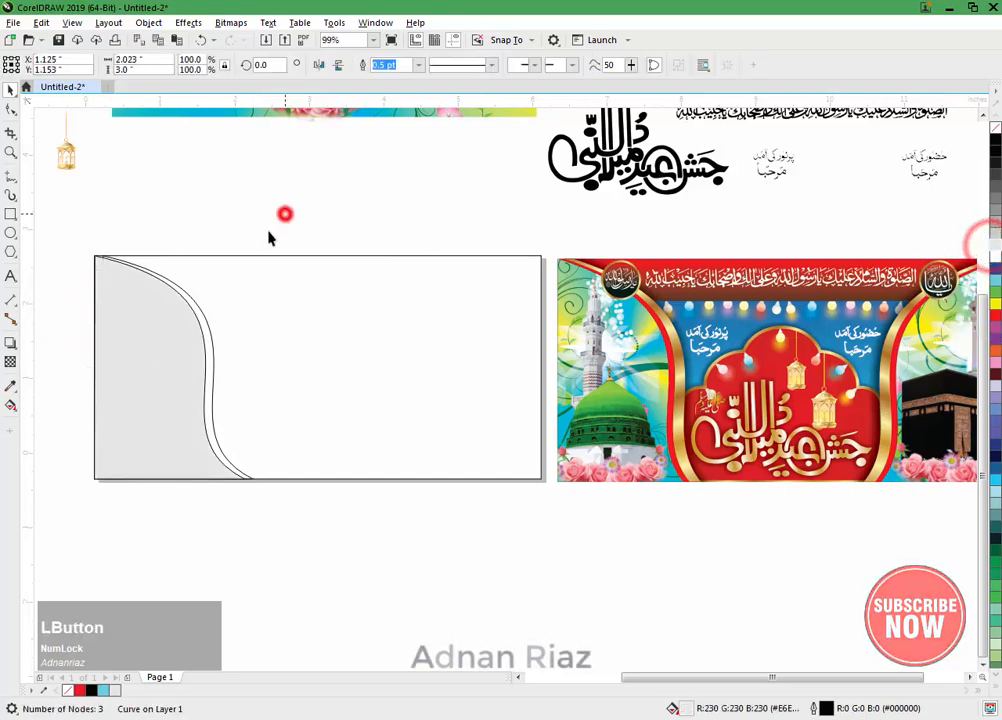
Step: Try to trim the light grey shape with the offset copy behind it
click(207, 335)
shift+click(128, 363)
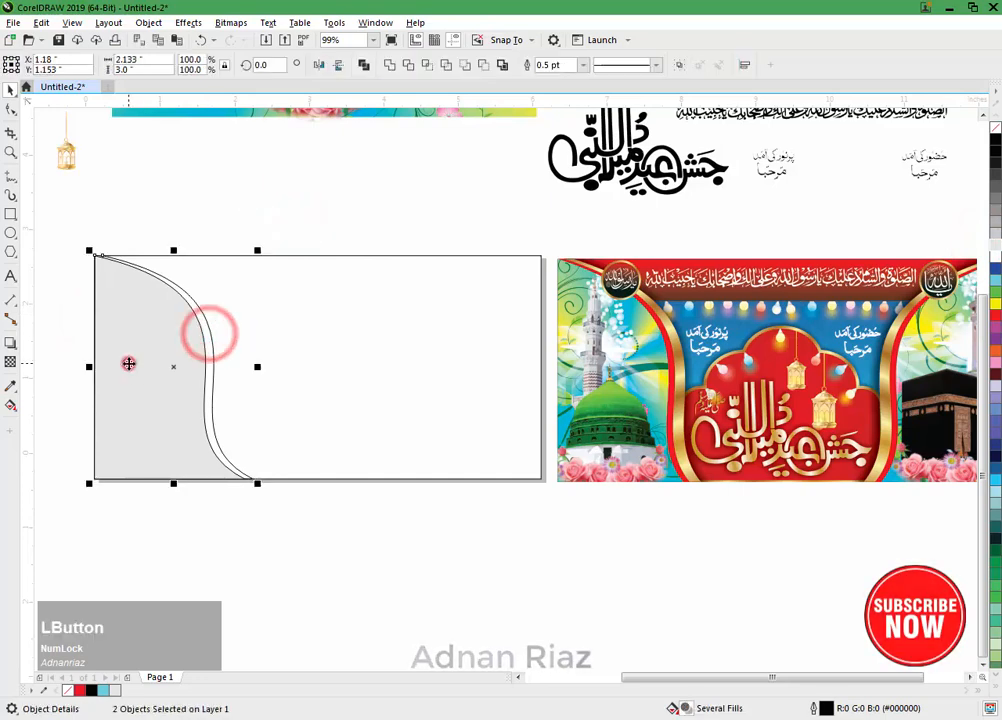
click(407, 64)
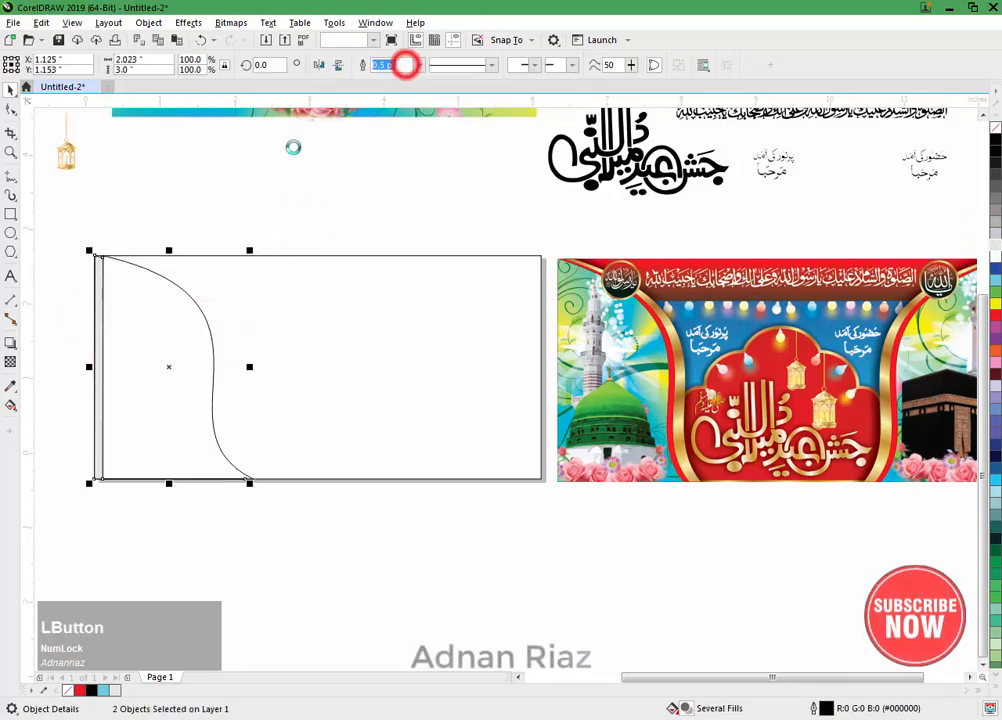
key(ctrl+z)
Step: Trim the offset copy with the light grey shape so that only a thin curved strip is left beside it
click(219, 194)
click(156, 313)
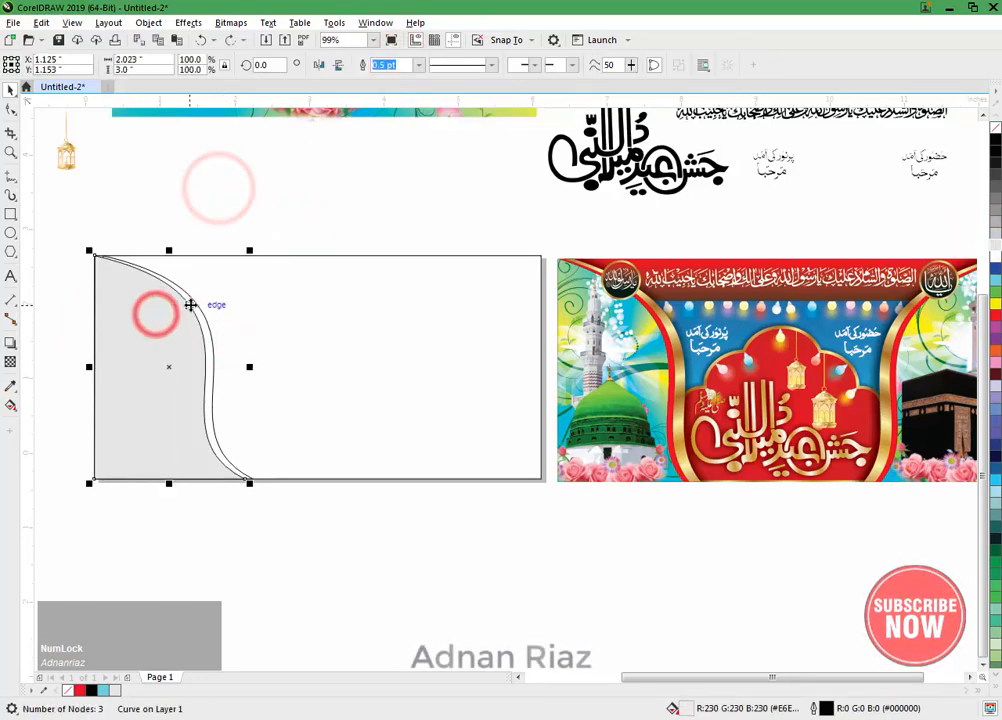
key(shift)
shift+click(197, 308)
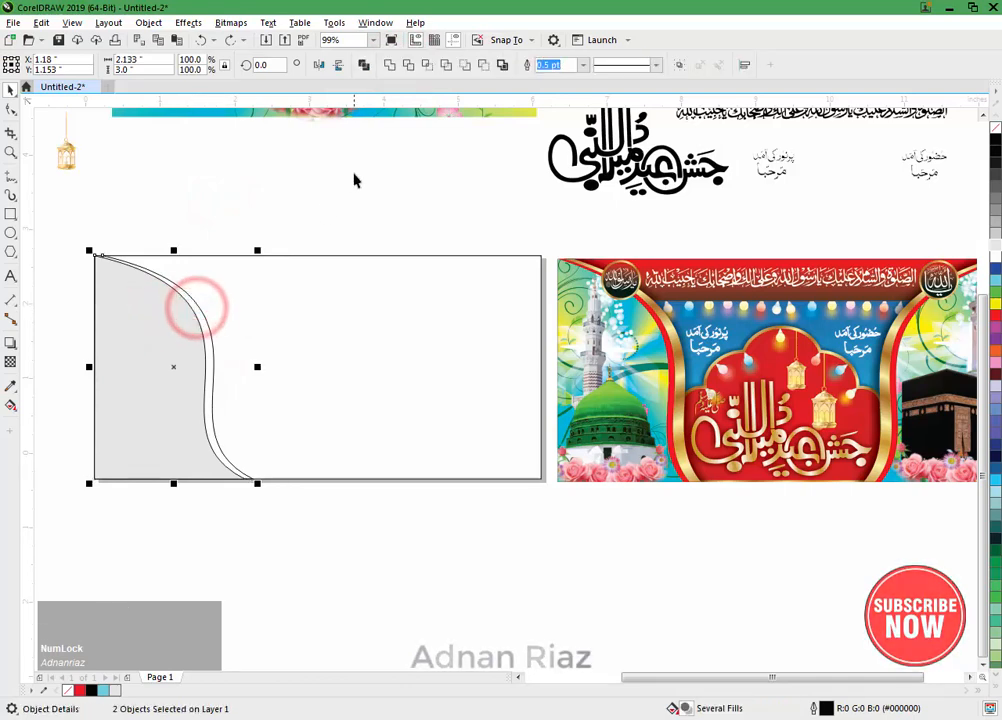
click(406, 66)
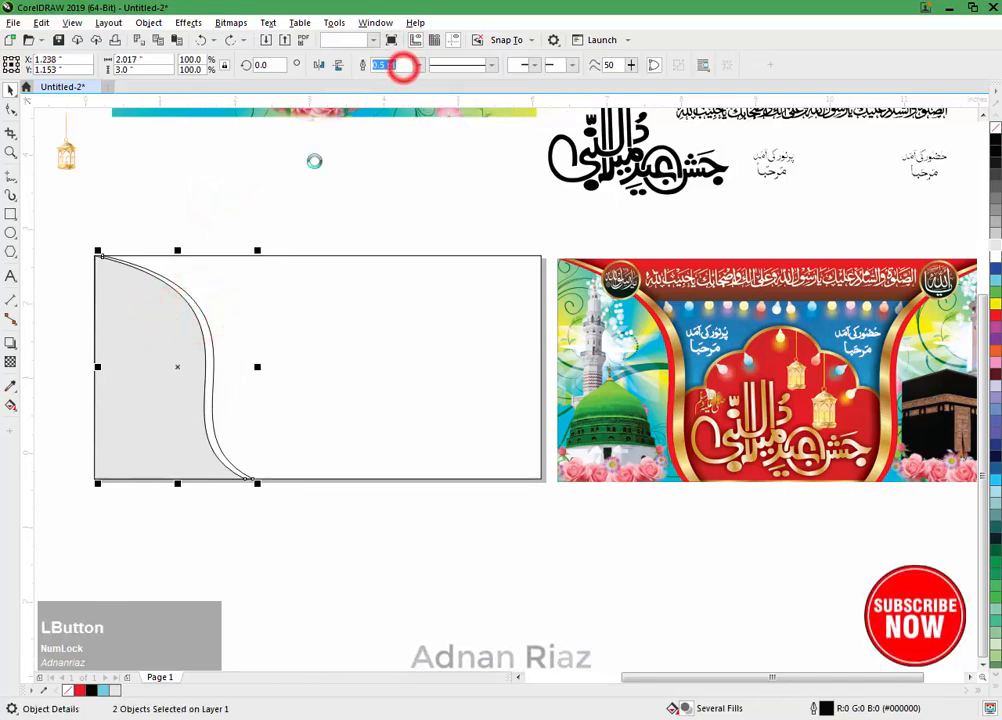
click(241, 183)
click(205, 325)
key(ctrl+z)
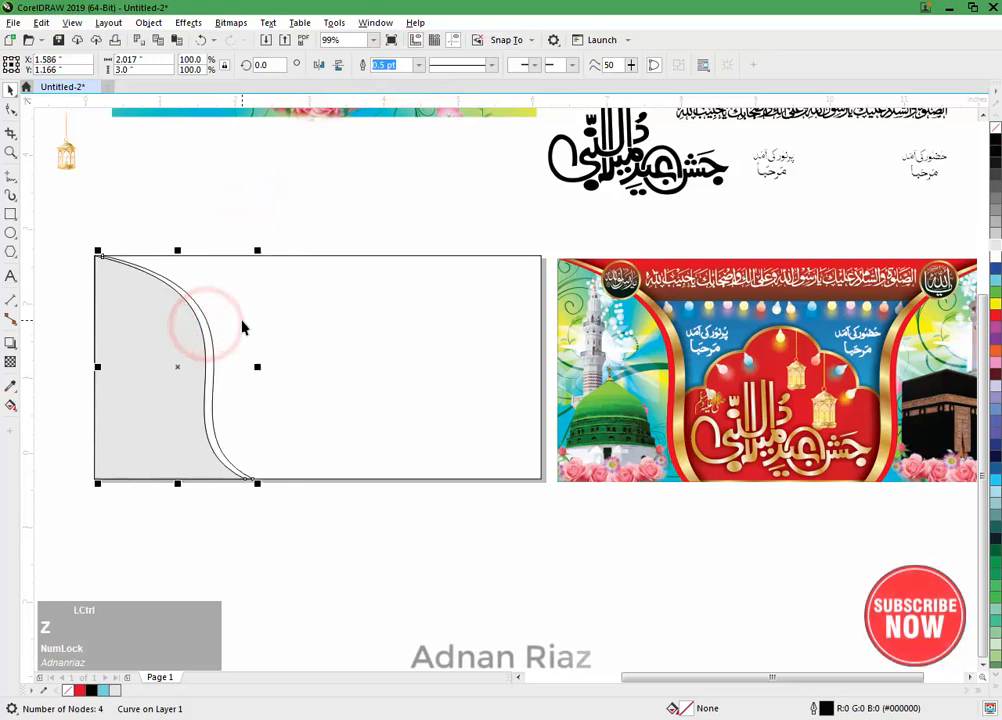
Step: Duplicate the light grey shape in place and fill the duplicate with cyan (R0 G255 B255)
click(214, 219)
click(163, 343)
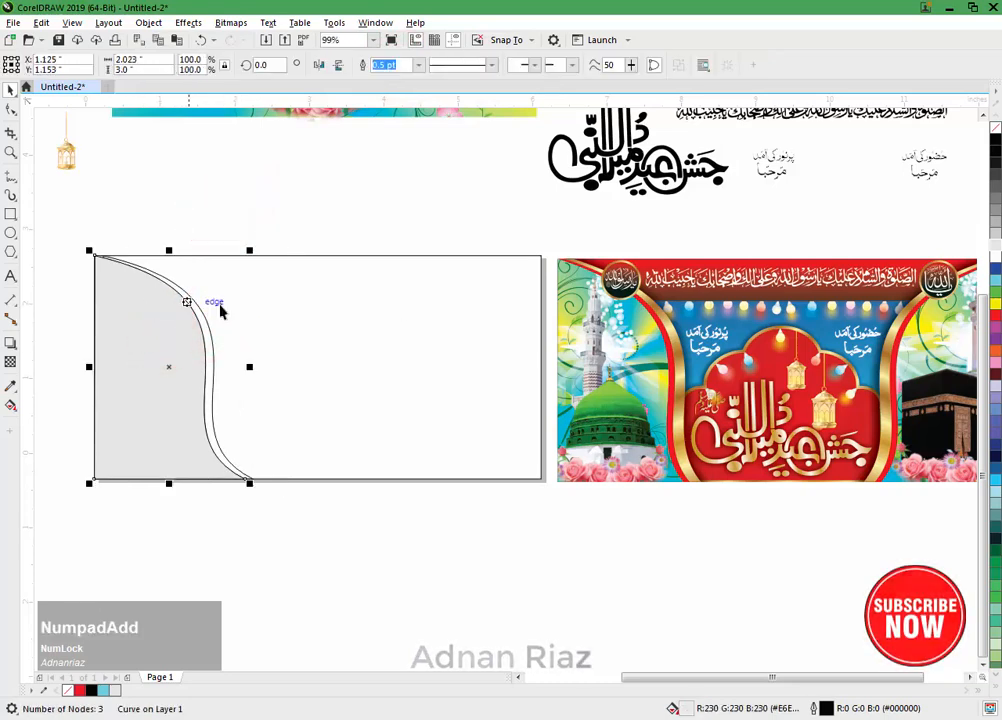
click(995, 279)
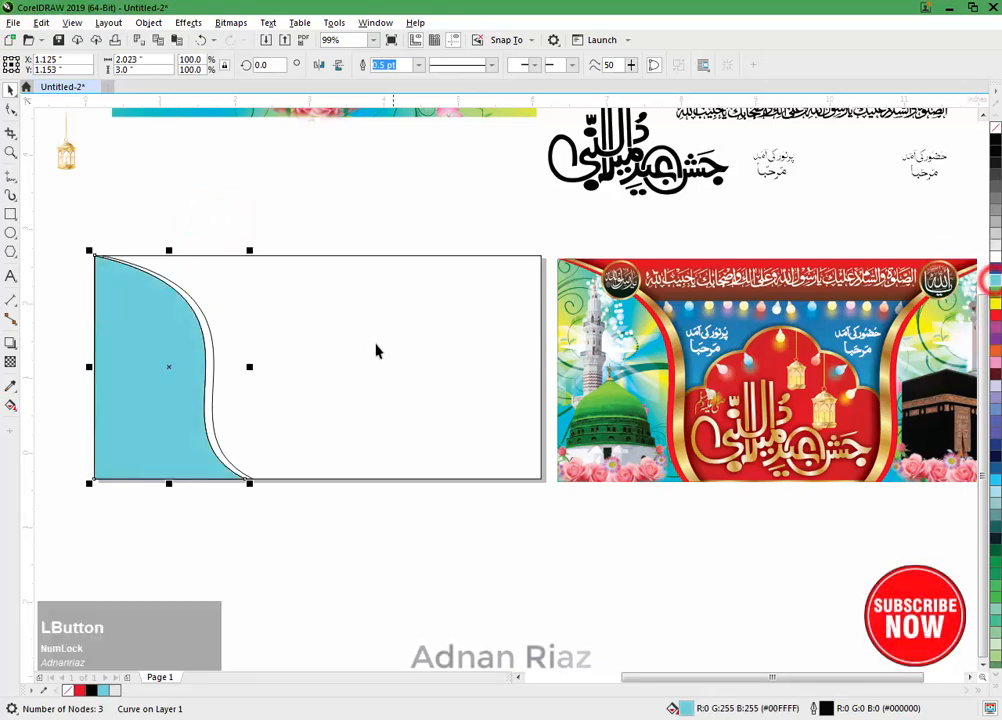
Step: Send the cyan duplicate behind the grey shape and nudge it about 0.22 inch to the right
key(ctrl+Page_Down)
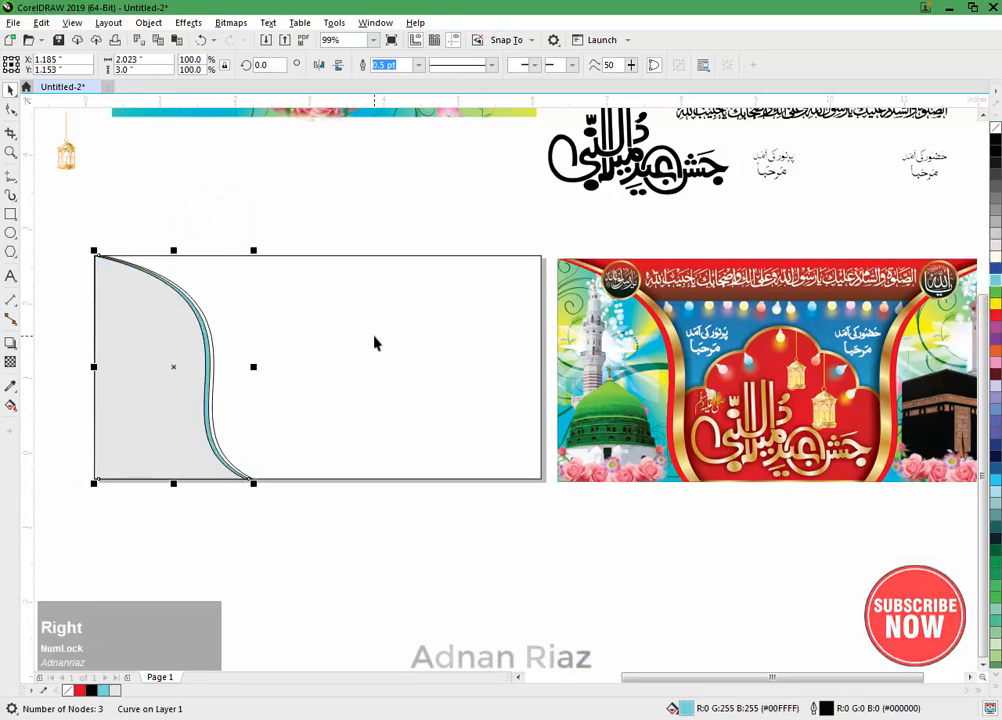
key(Right)
key(Right)
key(Right)
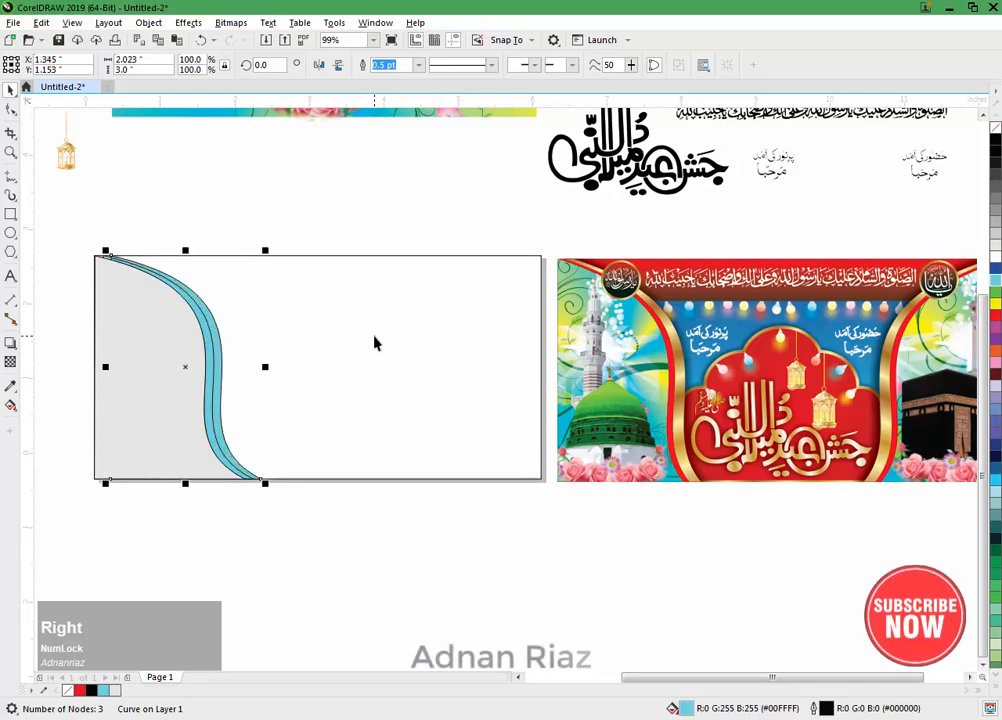
Step: Try to move the cyan shape's two left-hand nodes to the left edge of the banner rectangle
double_click(183, 340)
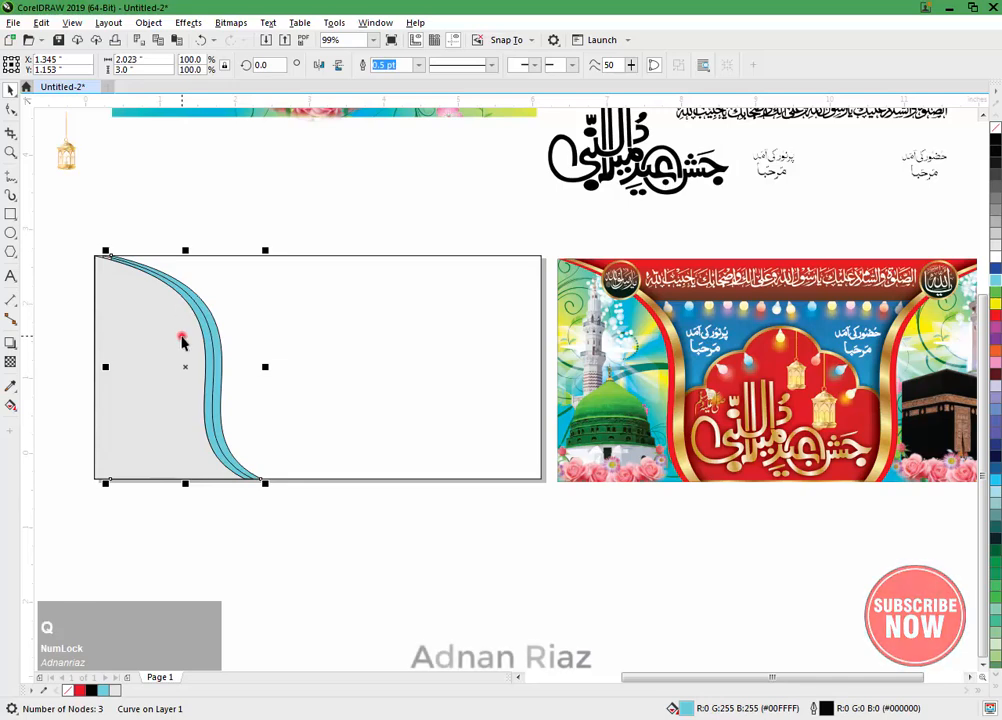
click(206, 303)
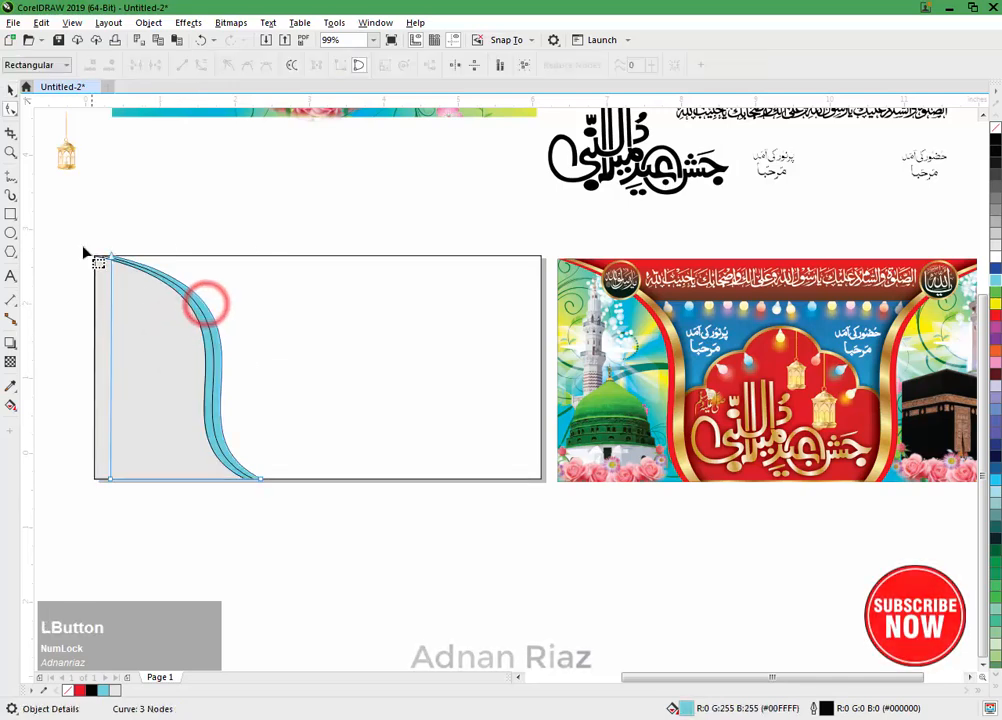
drag(79, 222, 96, 480)
key(ctrl+z)
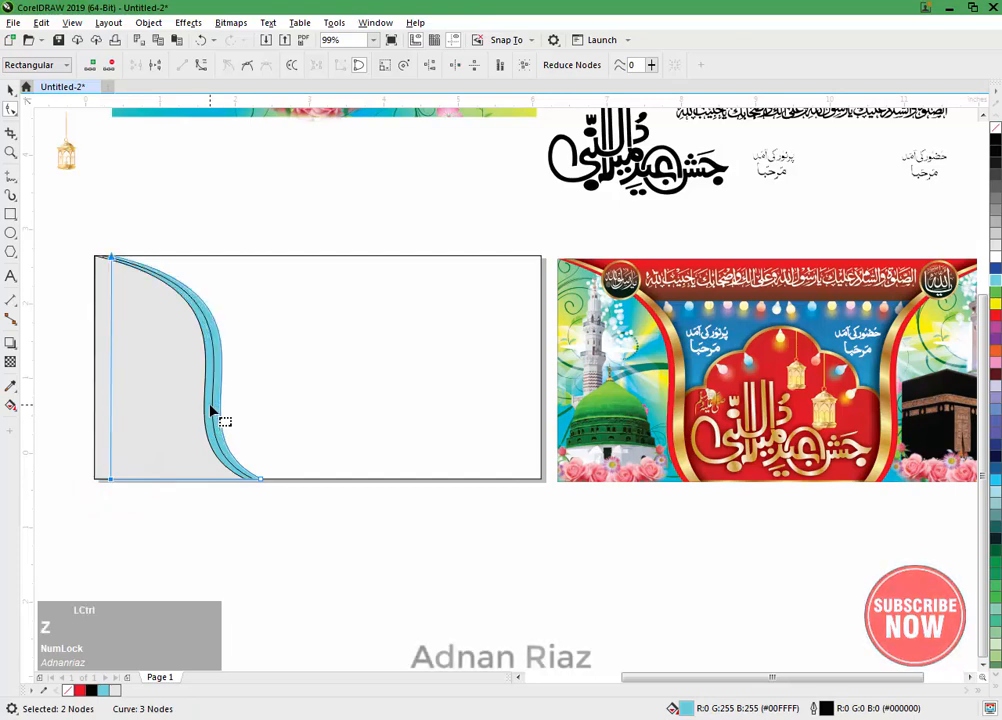
click(10, 89)
click(134, 210)
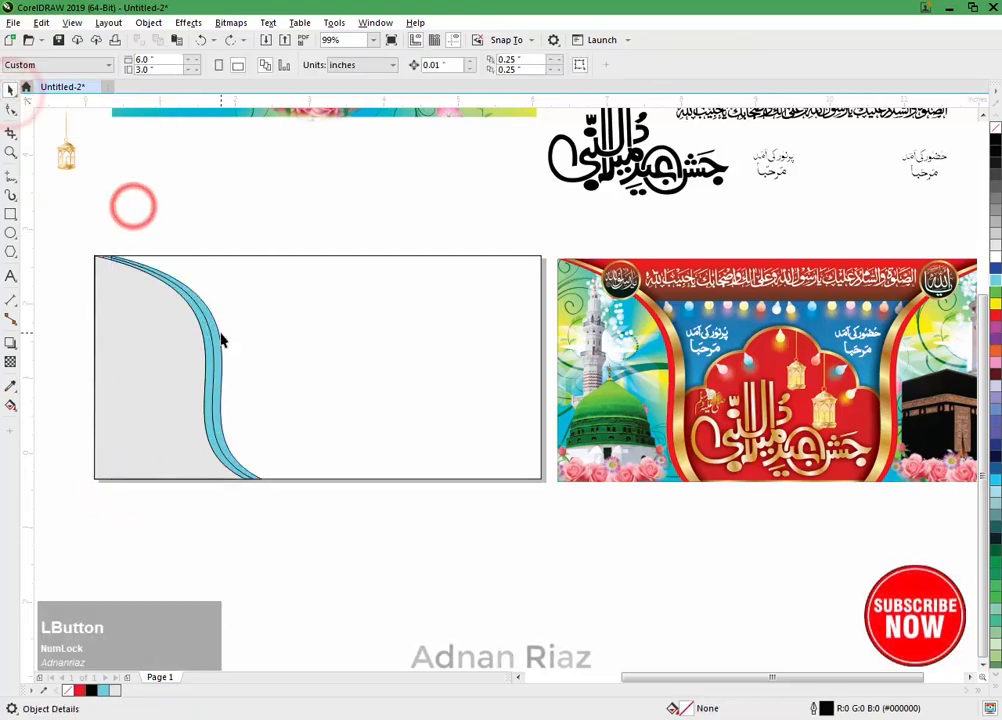
Step: Fill the thin curved strip beside the light grey shape with red (R255 G0 B0)
click(208, 343)
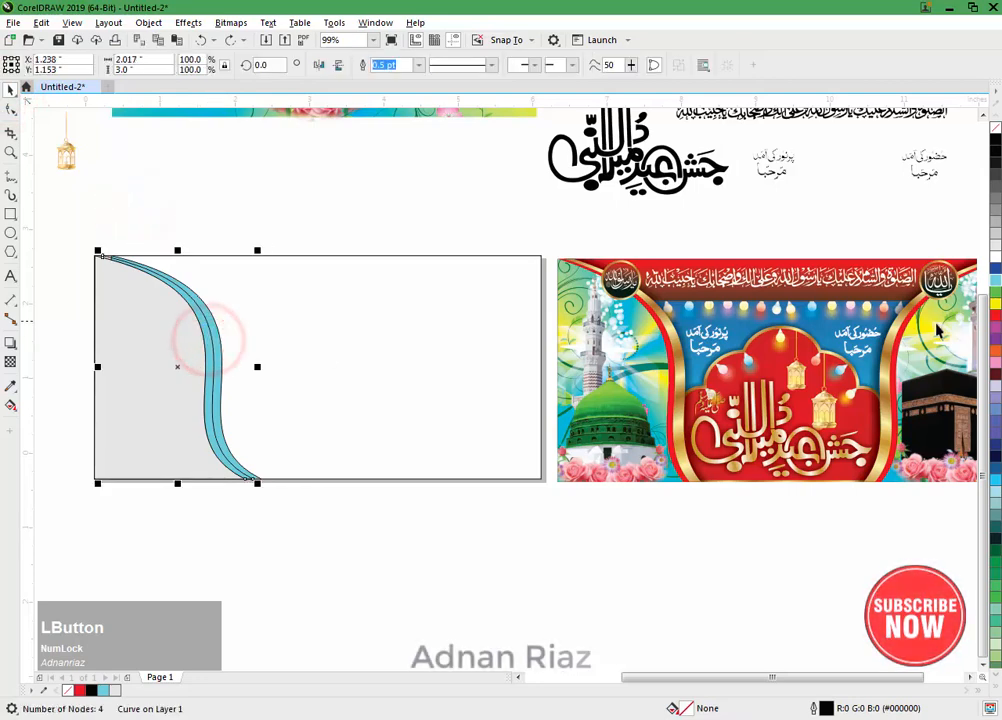
click(994, 318)
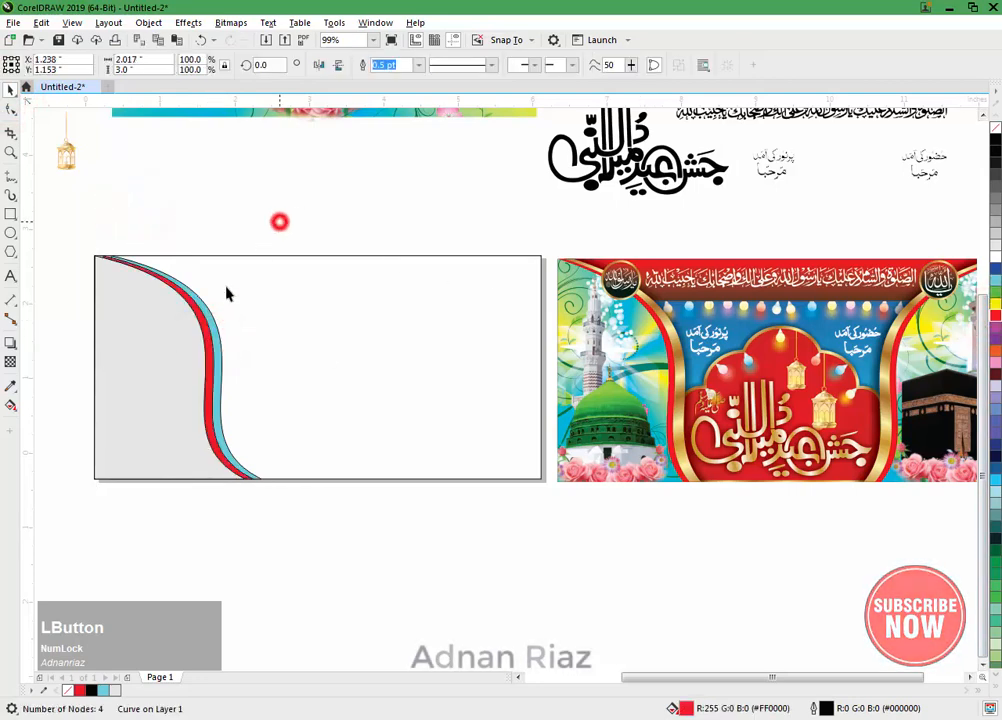
Step: Apply a diagonal linear fountain fill to the cyan shape, running from above its upper end to below its lower end
click(212, 316)
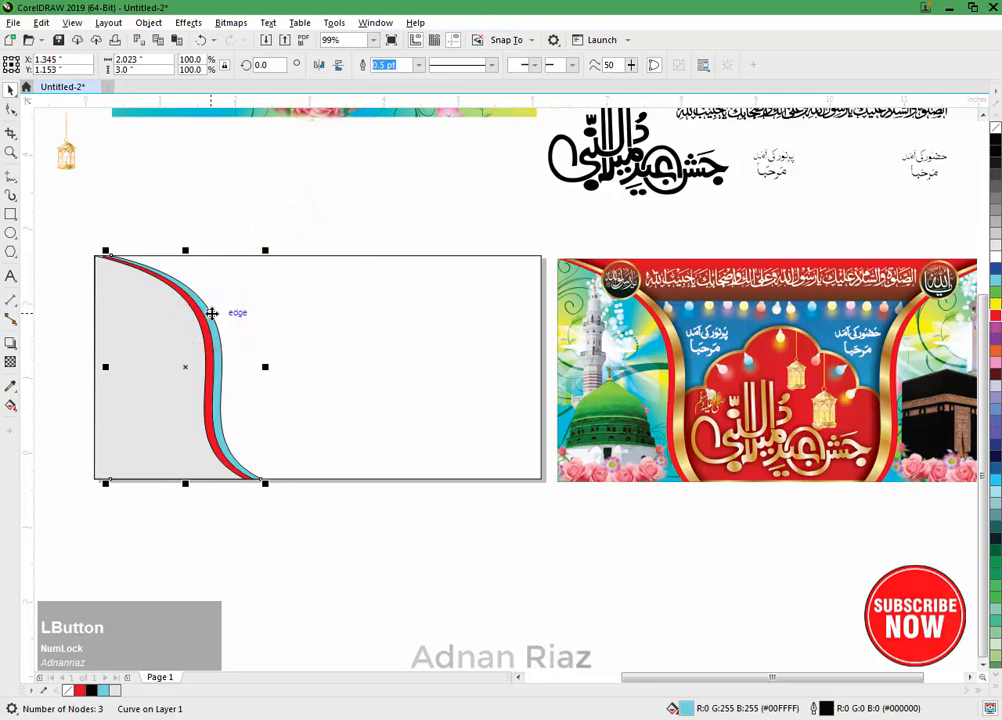
key(g)
drag(116, 216, 280, 501)
drag(116, 217, 118, 229)
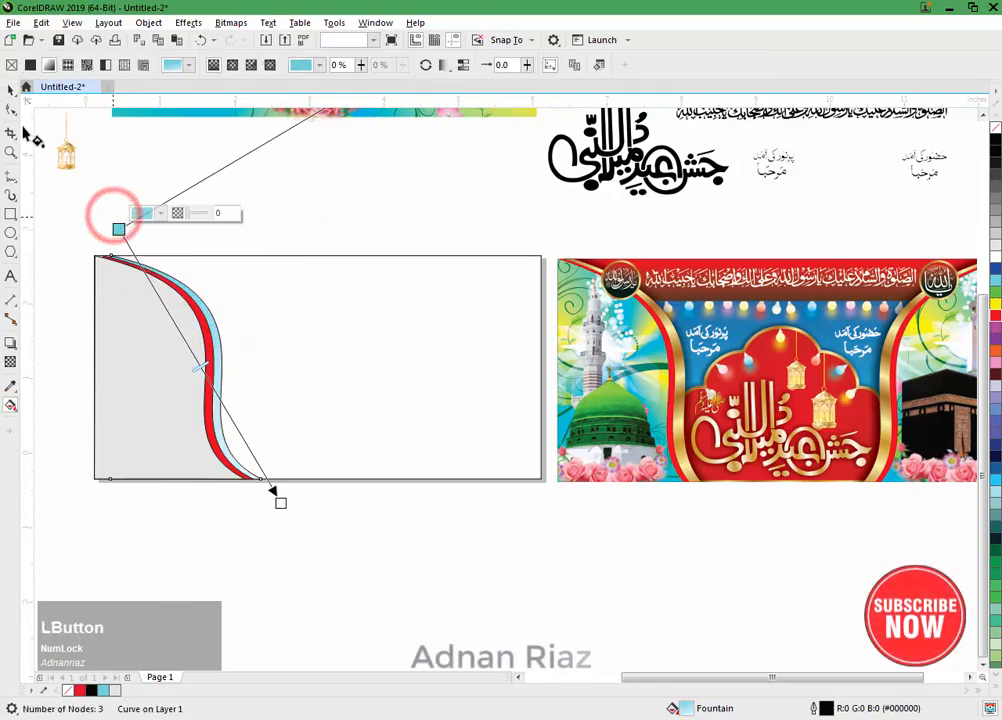
Step: Sample a golden brown and a pale yellow from the reference banner's gold border into the document palette
click(43, 691)
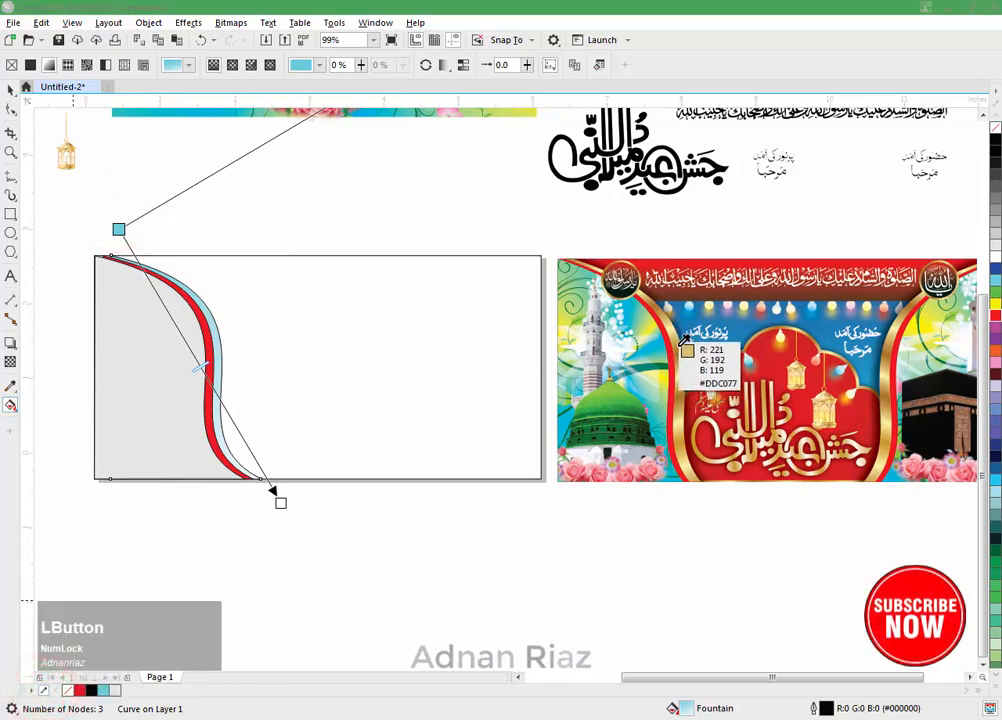
click(564, 343)
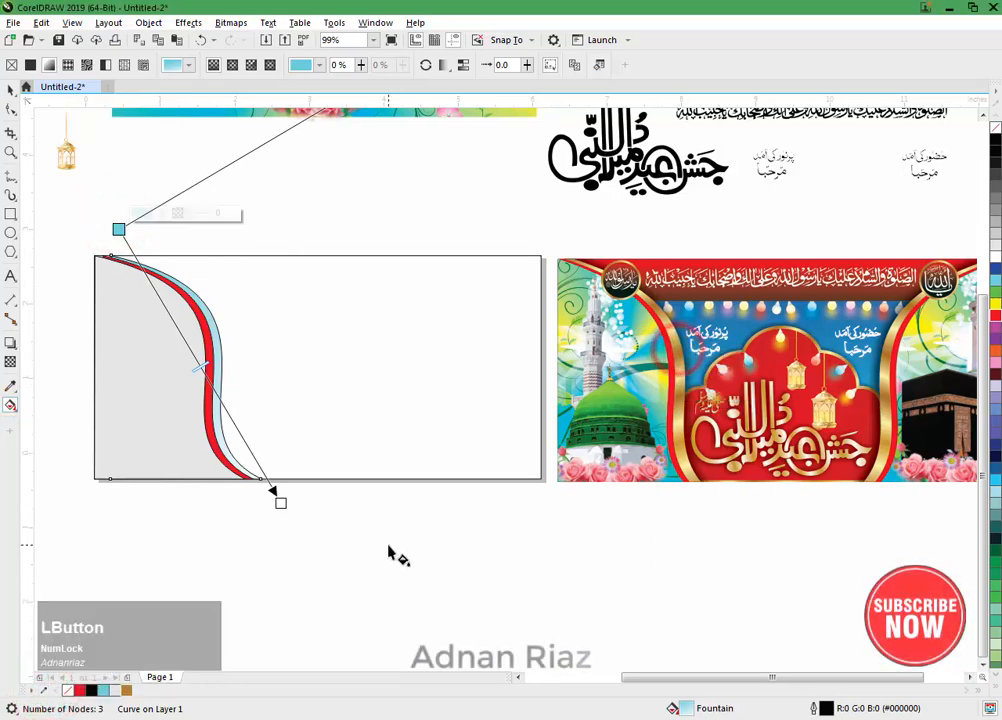
click(43, 691)
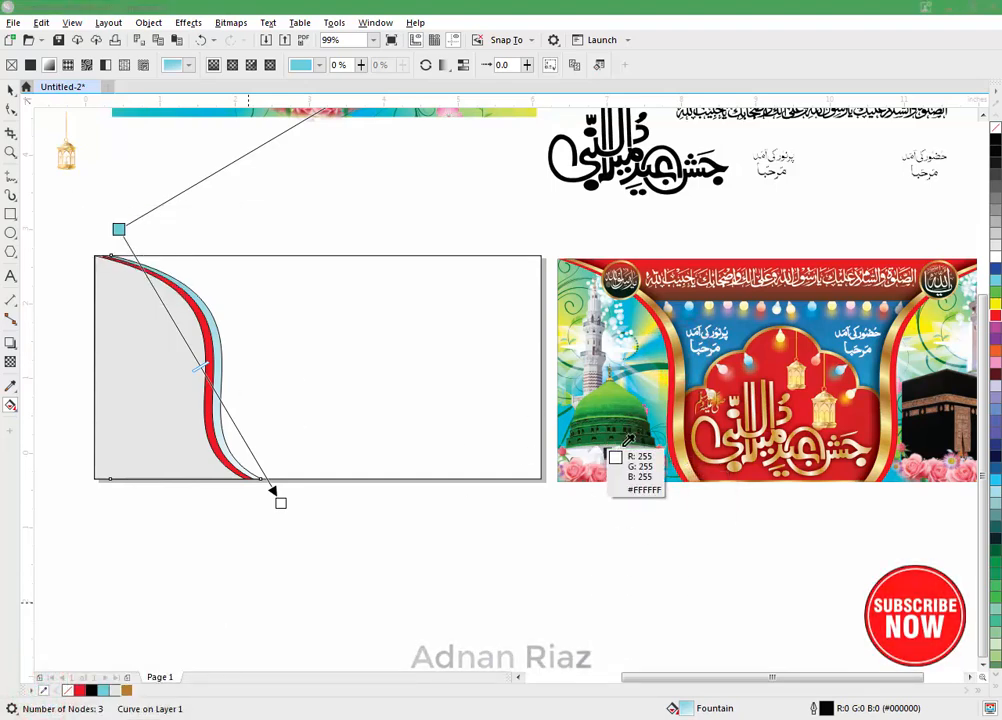
click(688, 465)
Step: Colour the gradient's start golden brown, add a pale yellow stop near it, and add three more stops along the gradient
drag(126, 690, 119, 232)
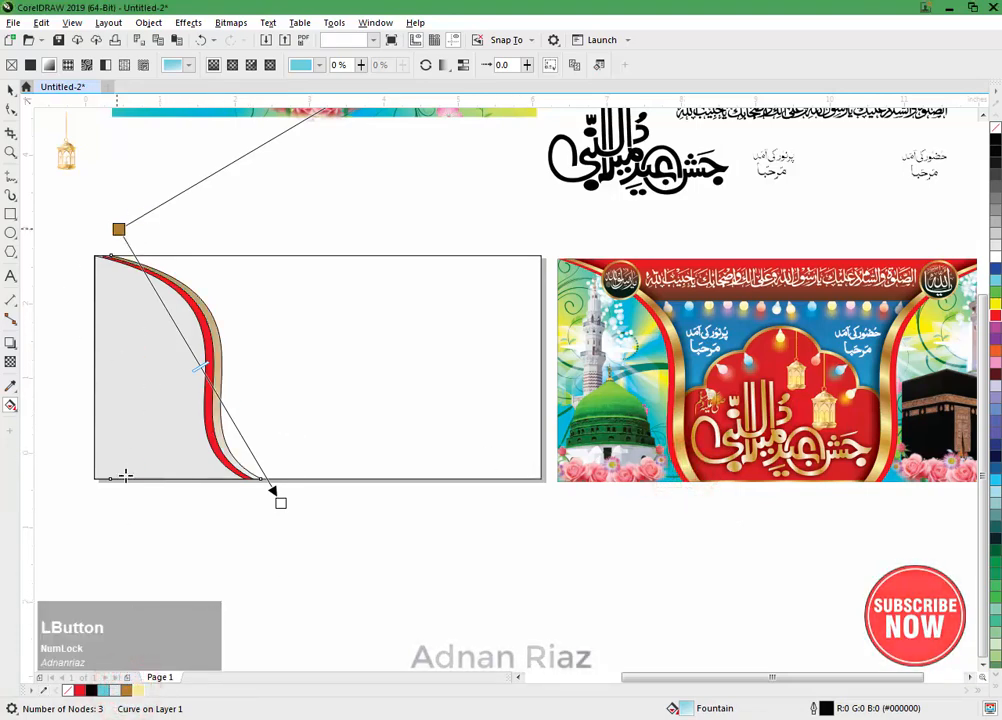
drag(138, 690, 142, 268)
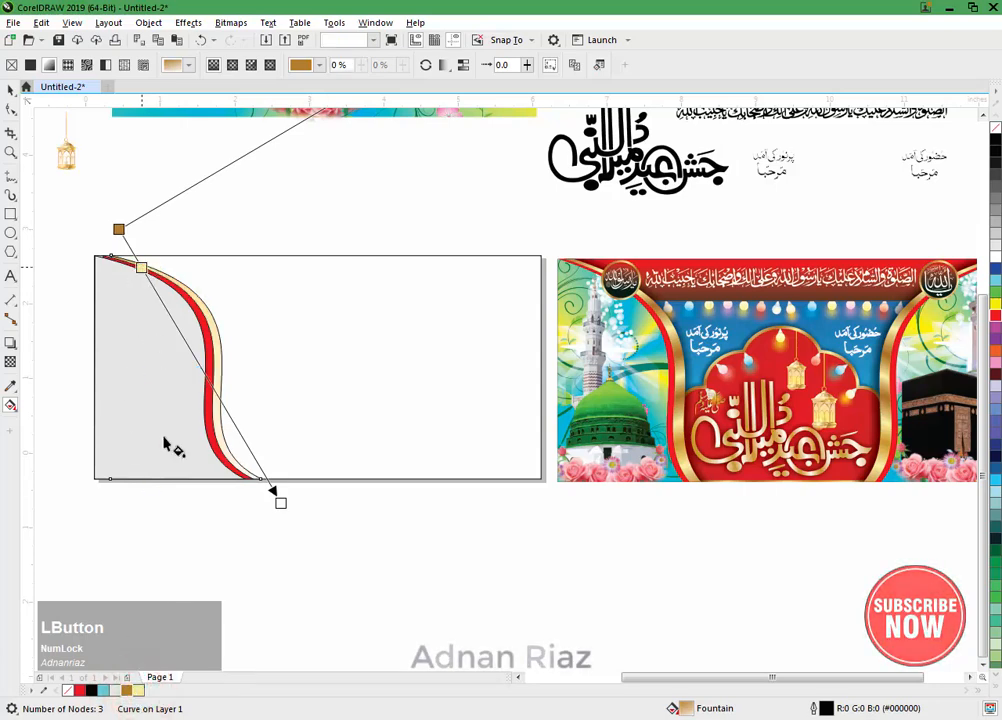
double_click(165, 311)
double_click(202, 369)
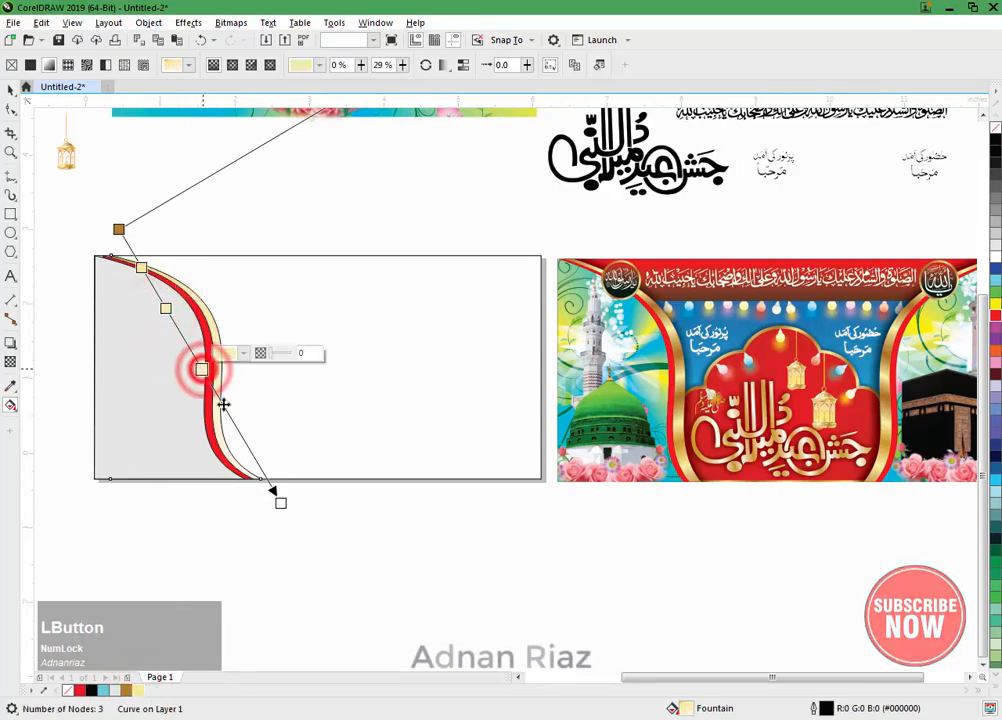
double_click(237, 425)
Step: Extend the gradient's end slightly downward and colour the end stop and the 51% stop golden brown
click(280, 503)
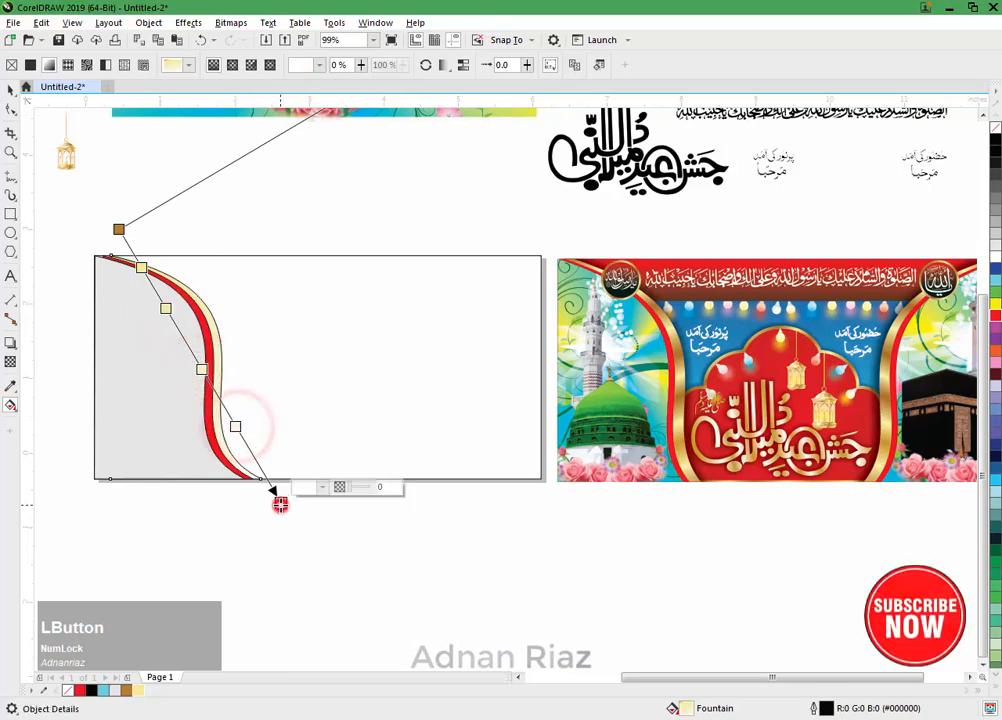
drag(280, 503, 285, 523)
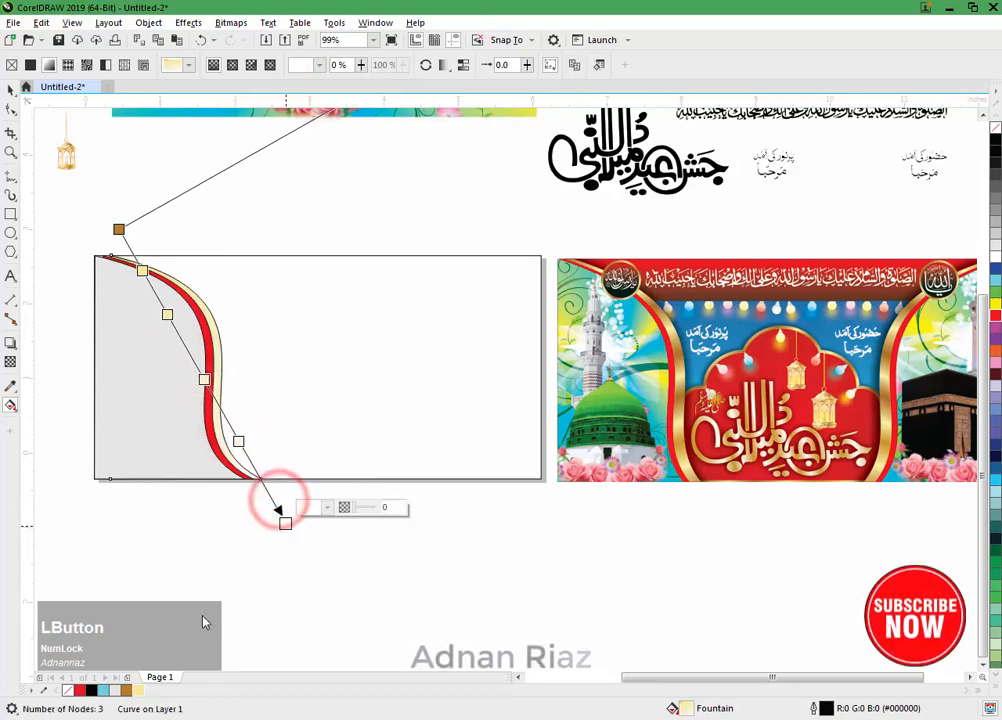
click(126, 690)
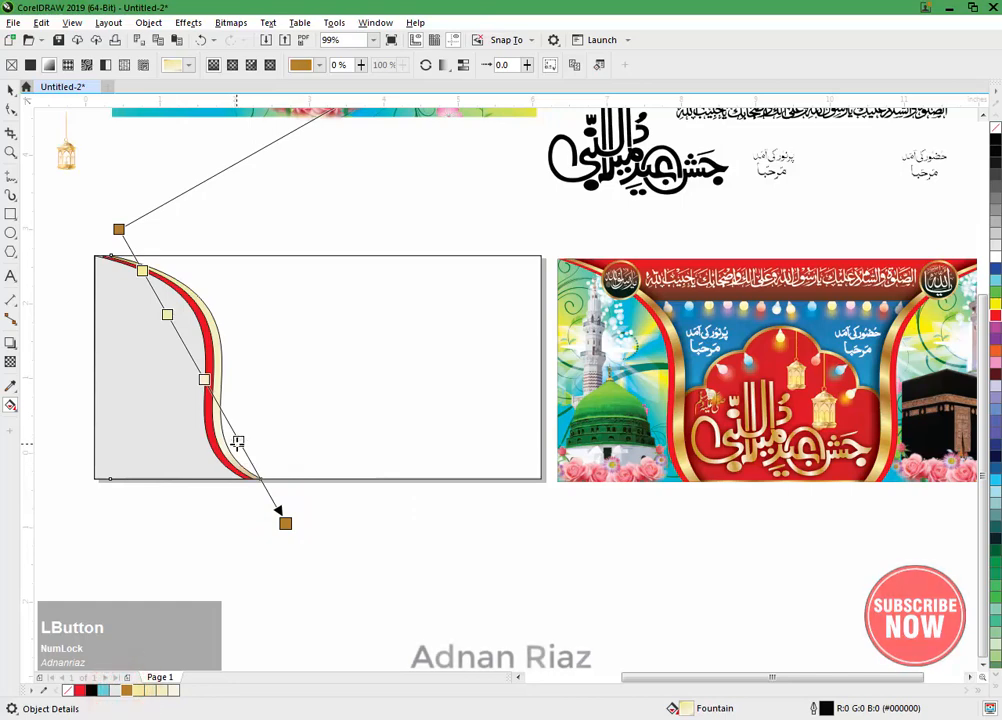
click(204, 379)
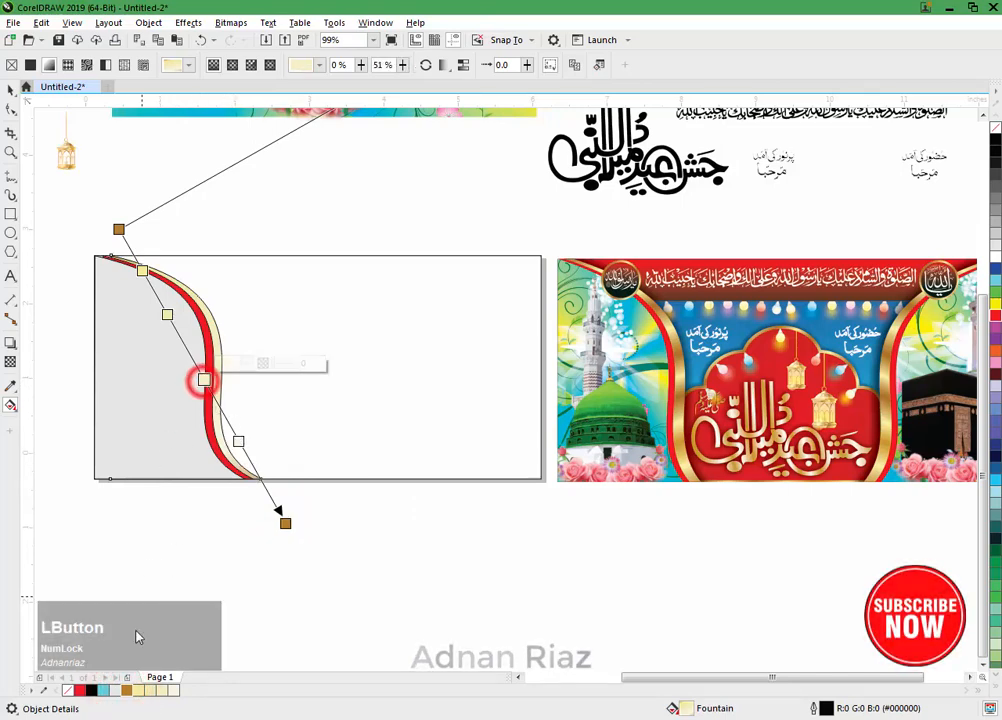
click(126, 690)
Step: Add pale yellow gradient stops at 41% and 61%, on either side of the golden brown middle stop
double_click(188, 349)
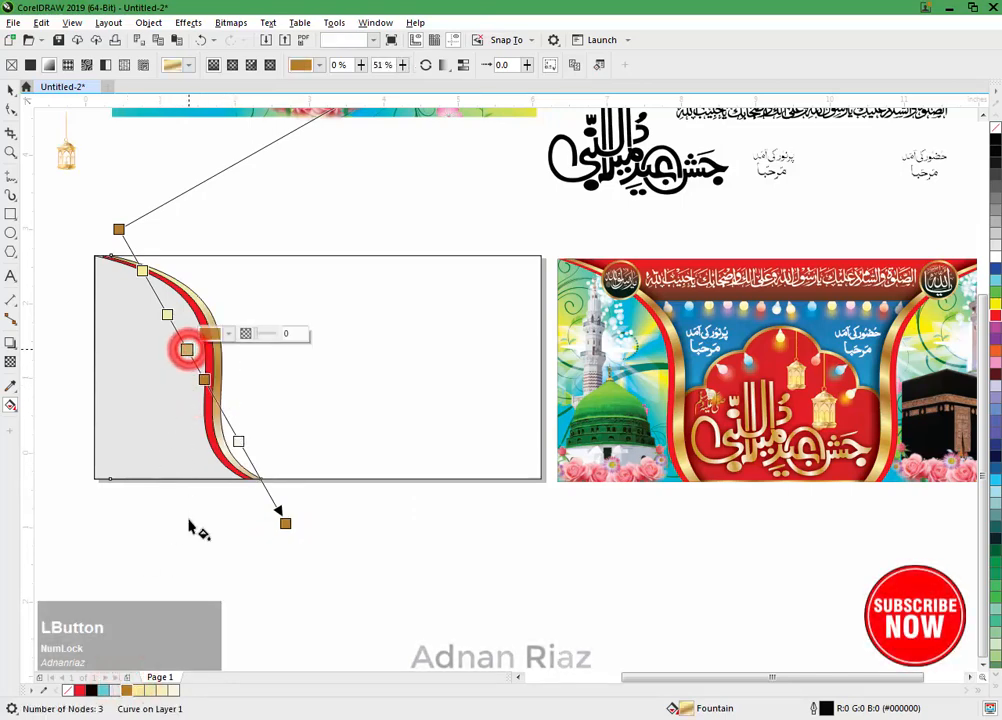
click(150, 690)
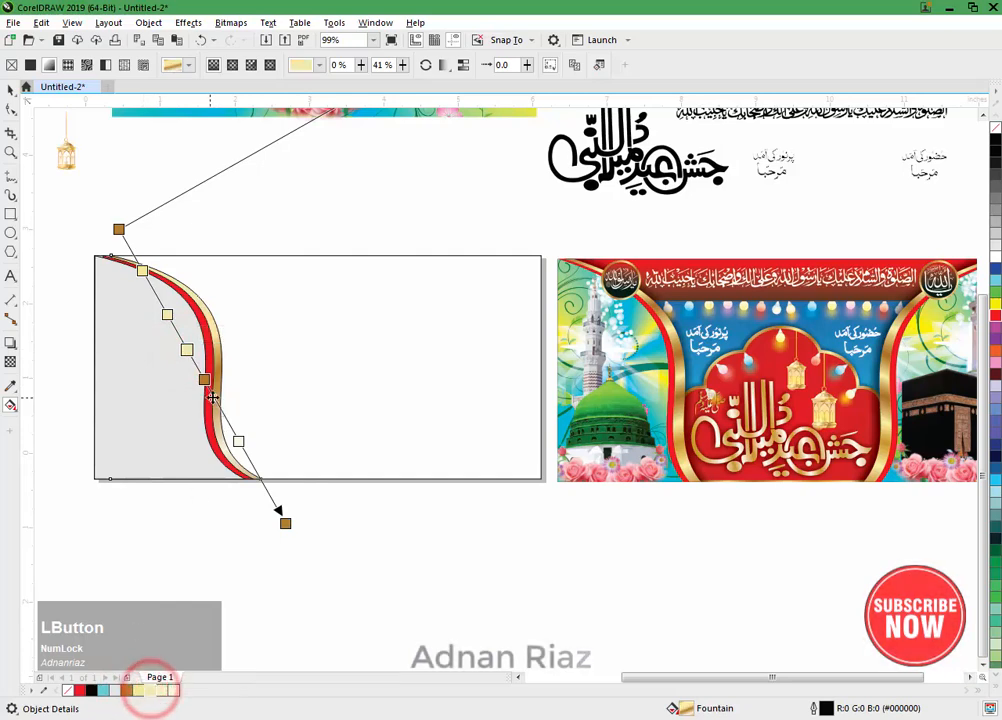
double_click(219, 405)
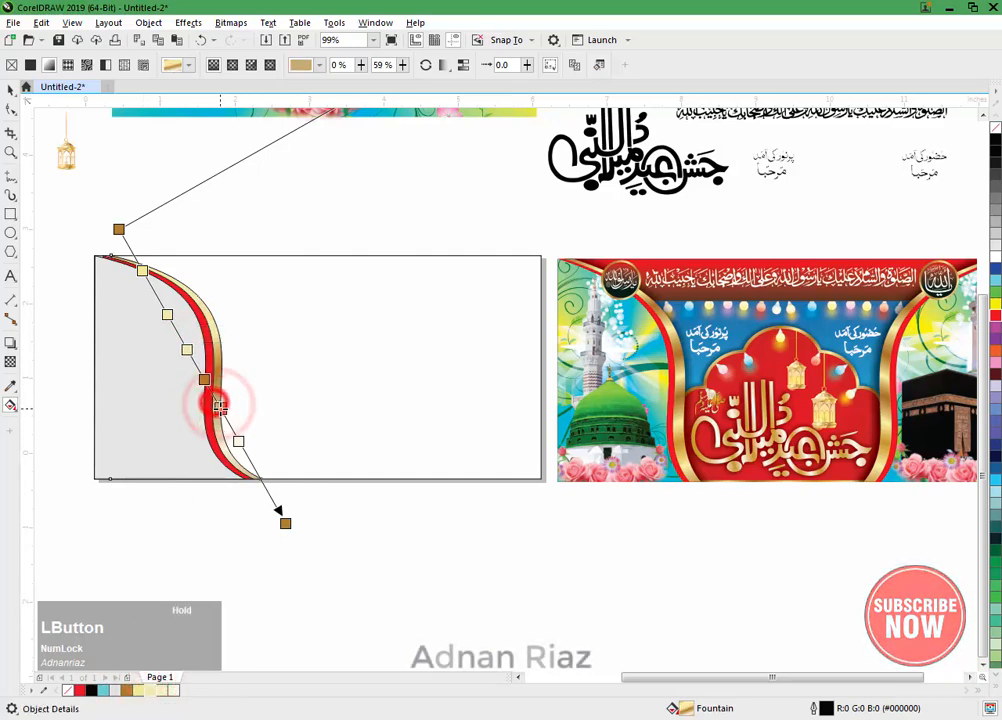
click(138, 690)
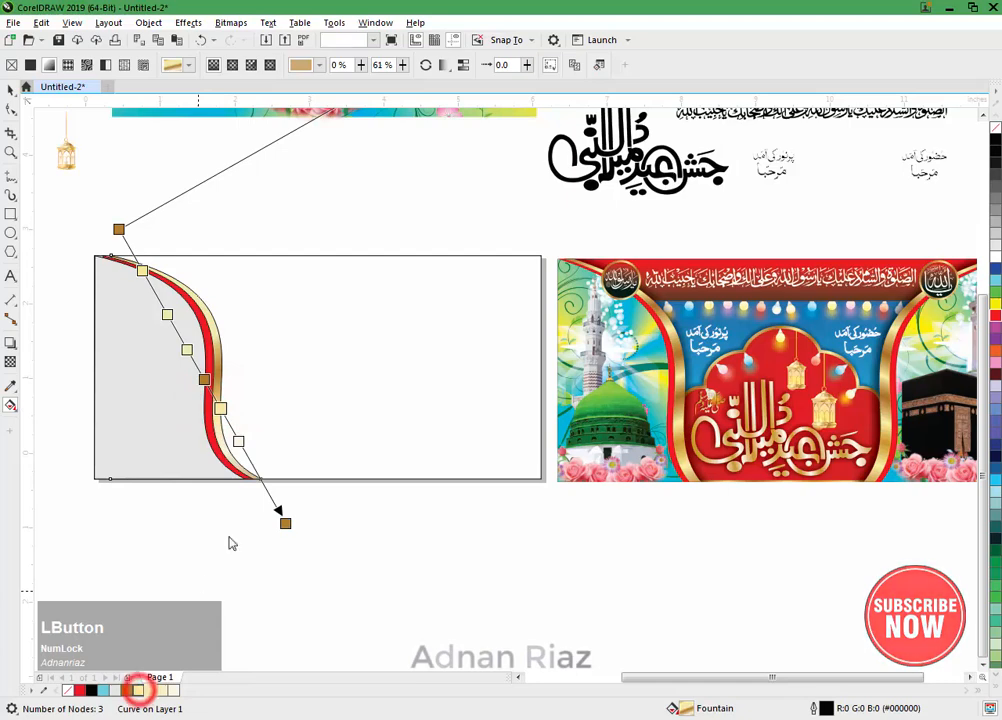
Step: Colour the 72% stop golden brown and add two stops below it, making the one at 86% pale yellow
click(255, 467)
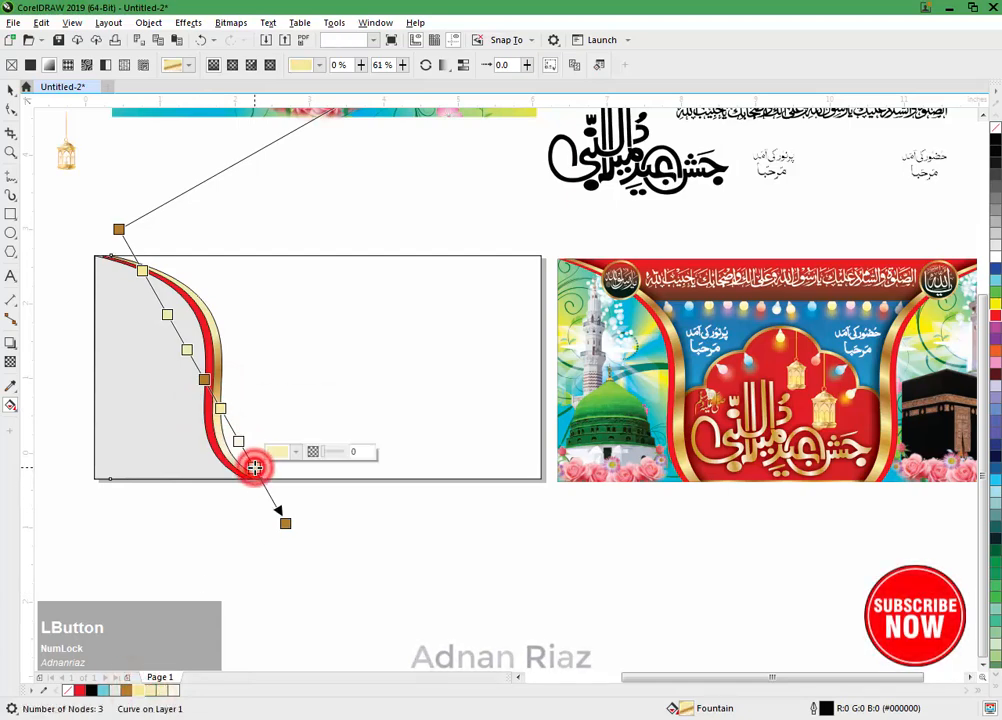
click(126, 690)
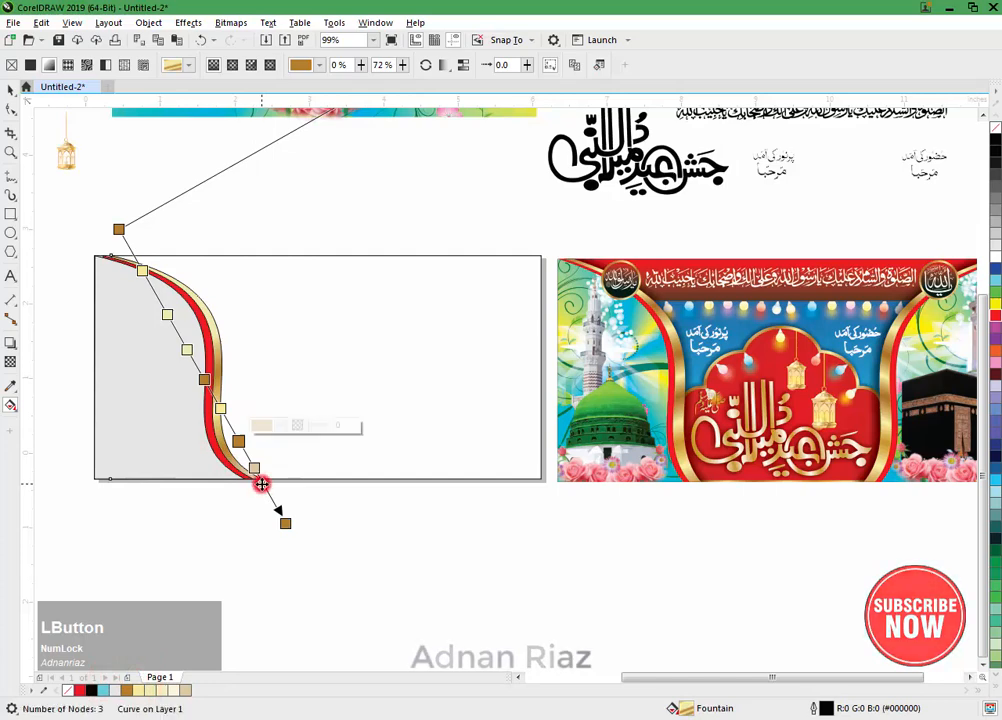
double_click(262, 481)
click(147, 690)
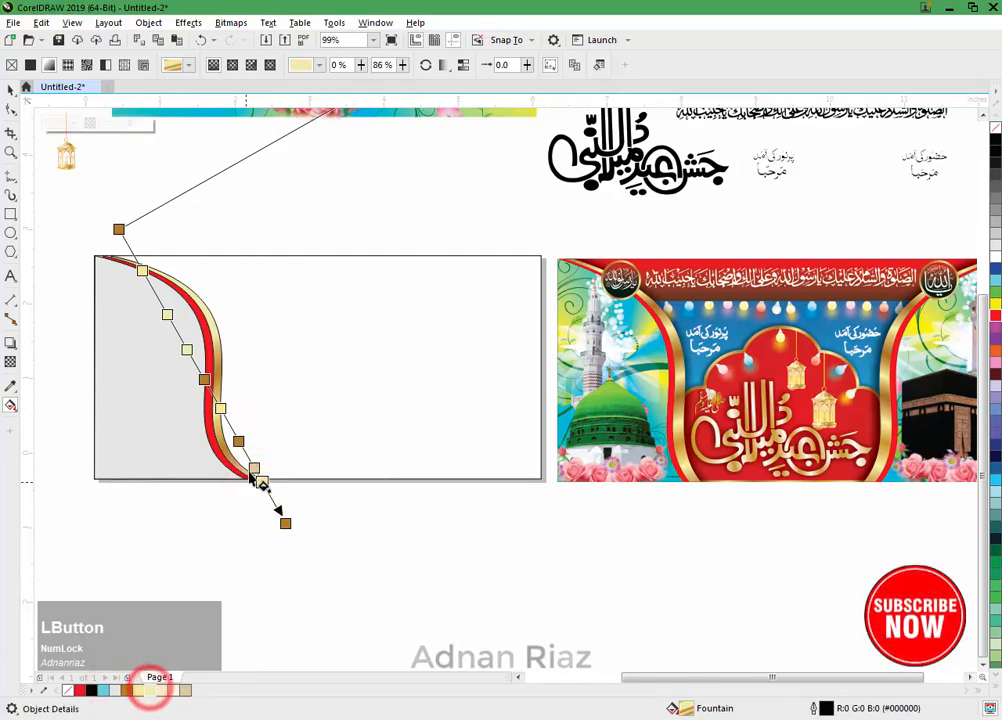
Step: Shift the two stops above the 86% stop upward, colouring the 77% stop pale yellow and the 86% stop golden brown
drag(254, 467, 234, 432)
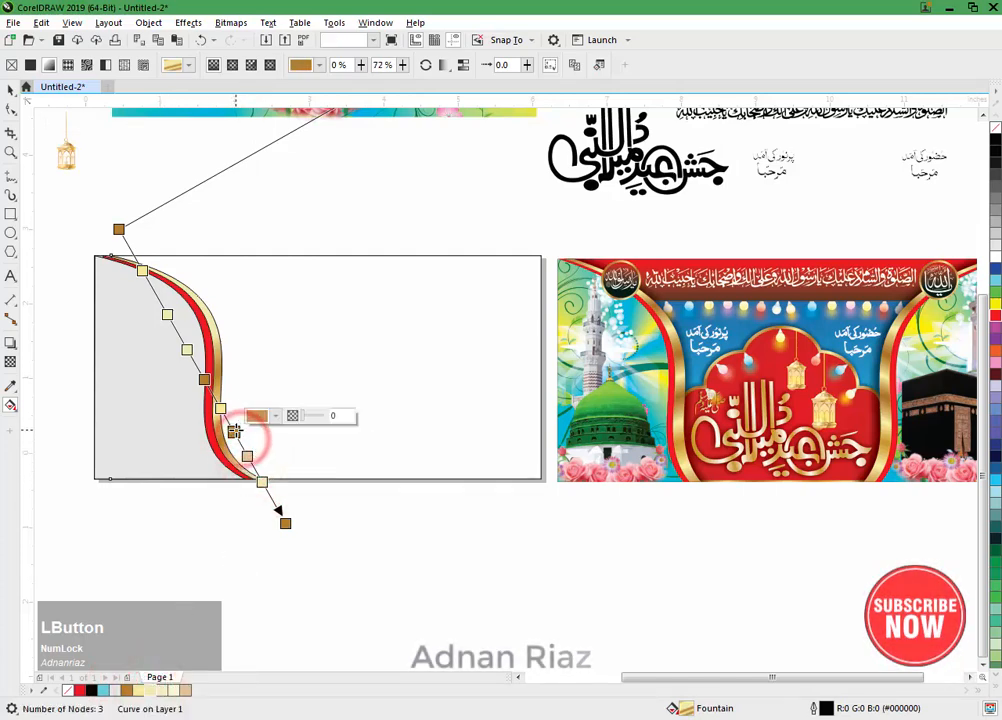
click(246, 456)
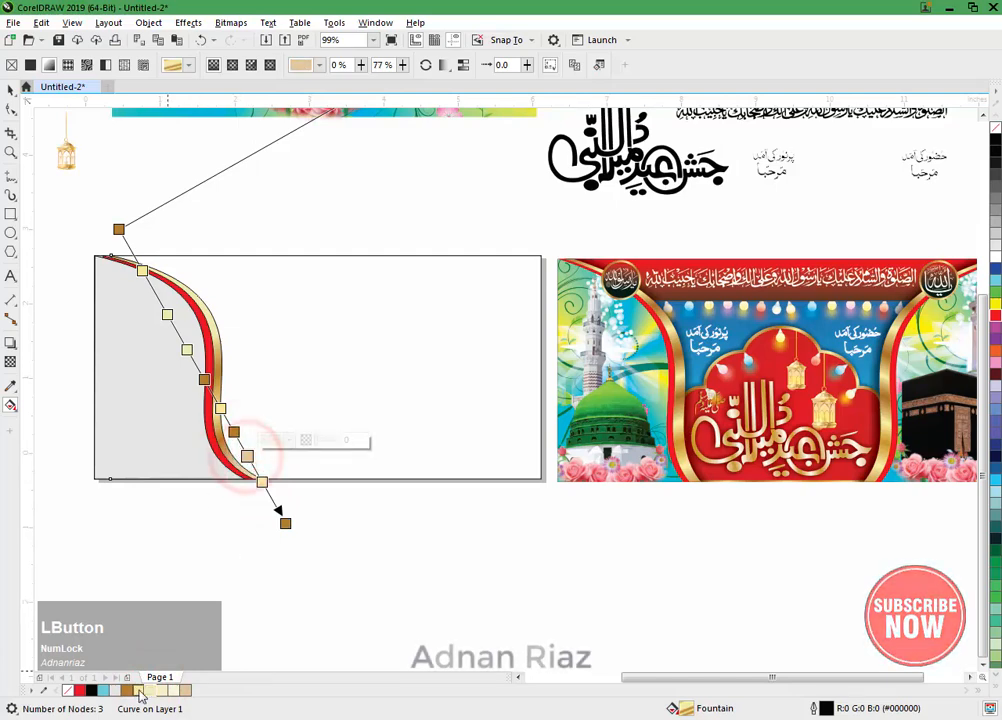
click(262, 482)
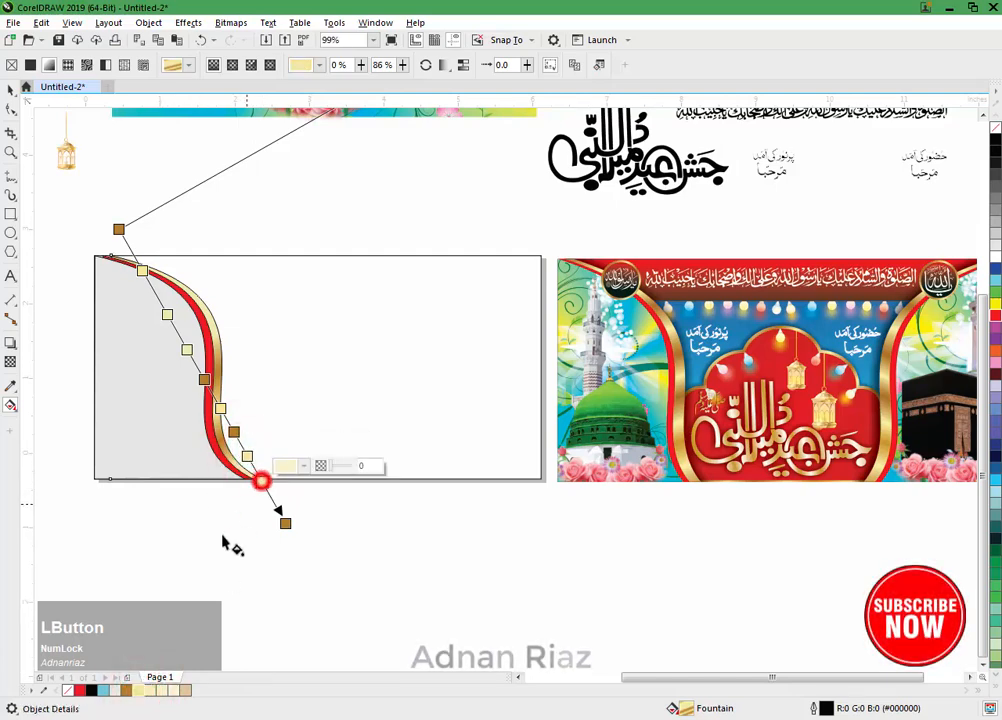
click(135, 690)
click(128, 690)
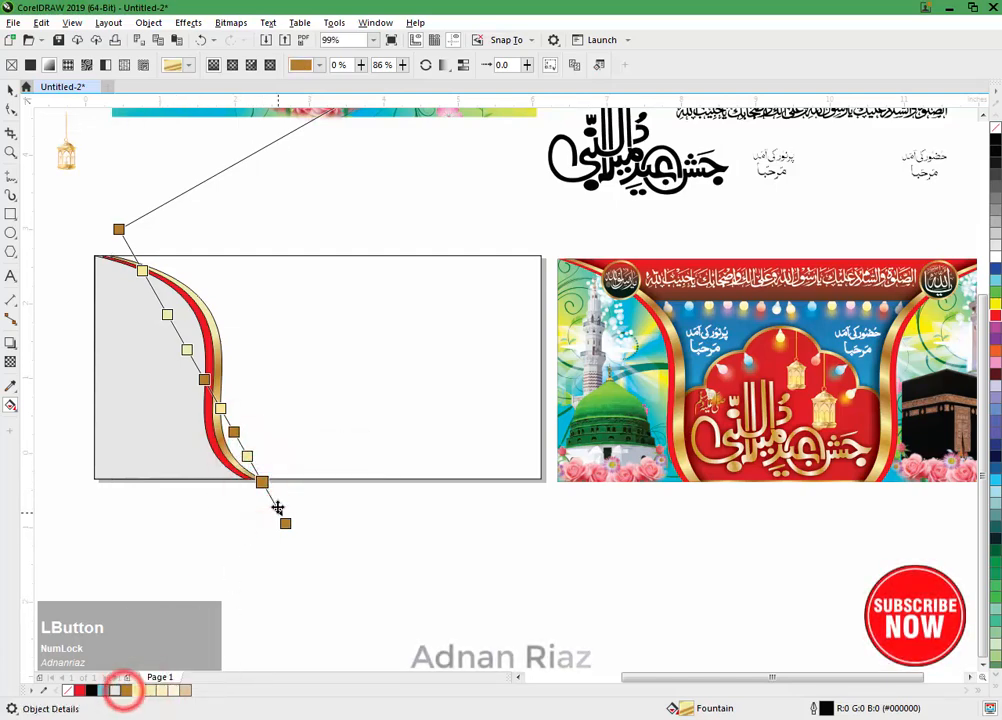
Step: Colour the gradient's 29% stop golden brown, finish editing the fill and deselect the shape
click(167, 315)
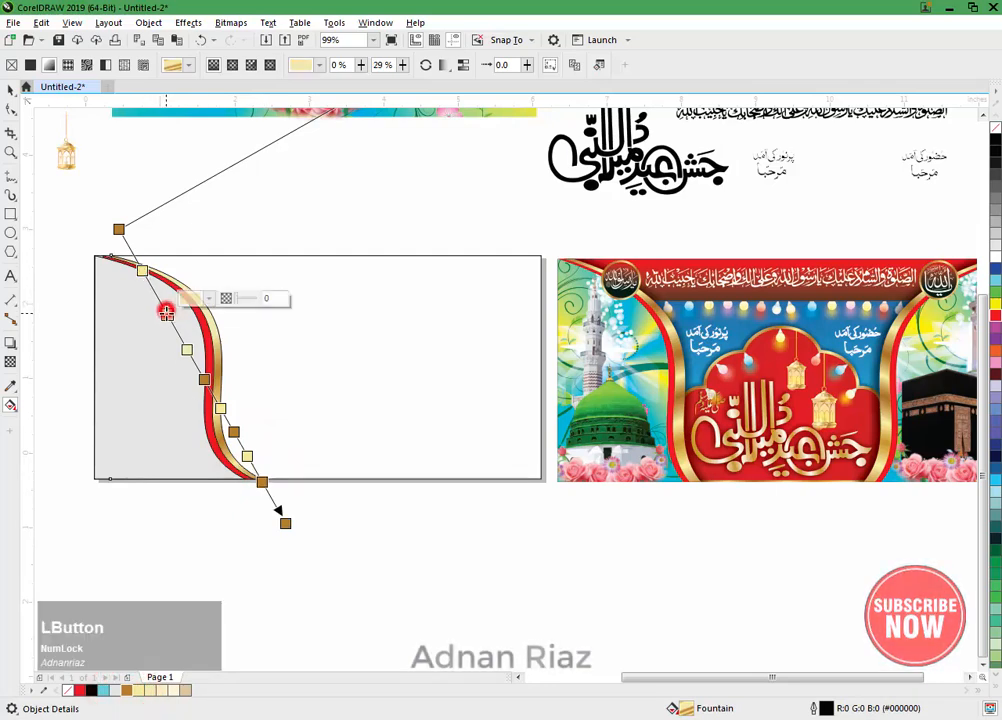
click(127, 690)
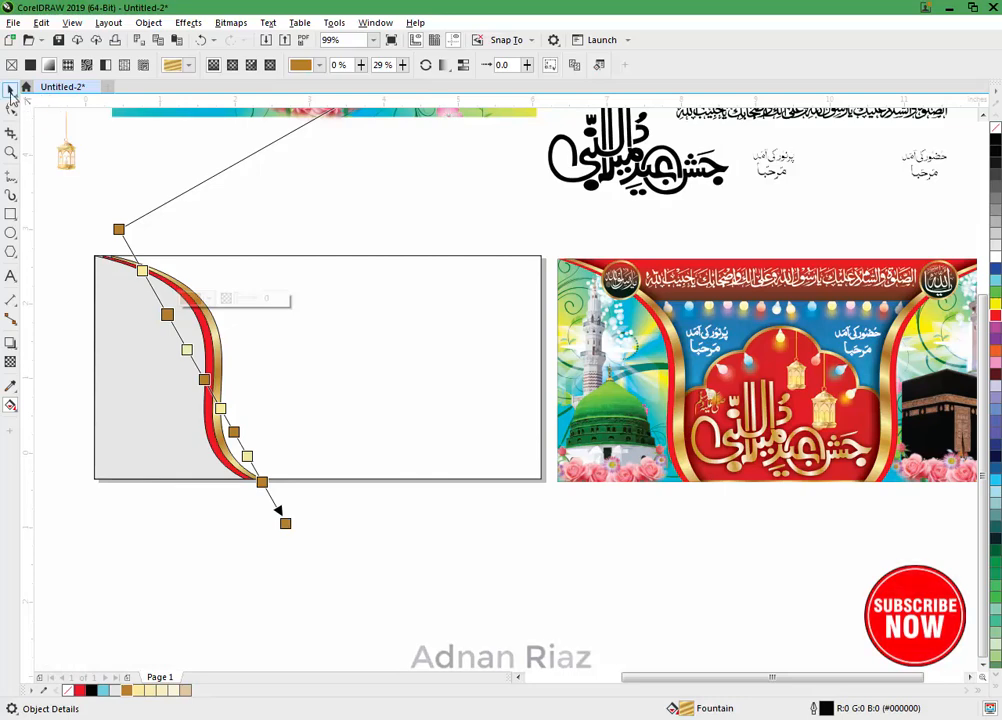
click(9, 91)
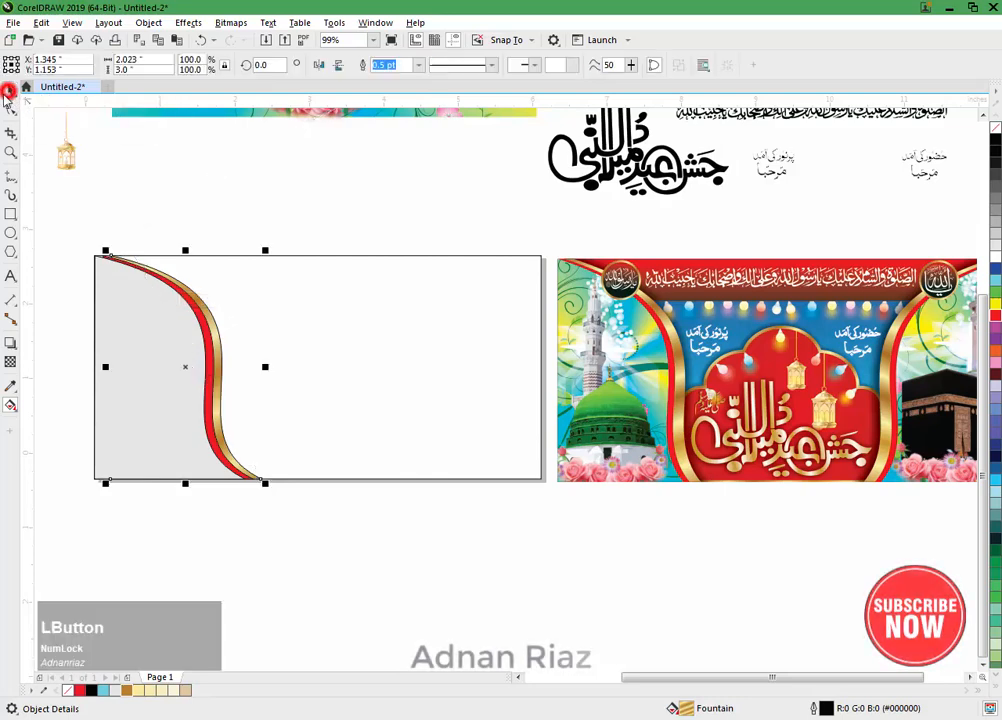
click(168, 183)
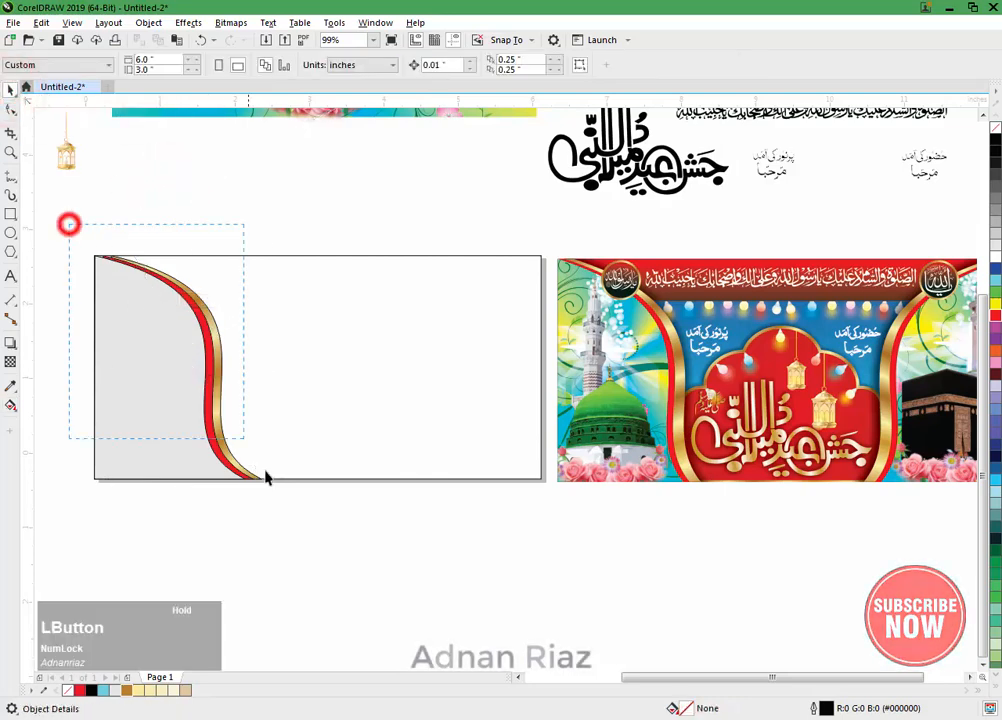
Step: Remove the outlines from the light grey, red and gold curved shapes
drag(265, 477, 267, 482)
right_click(996, 145)
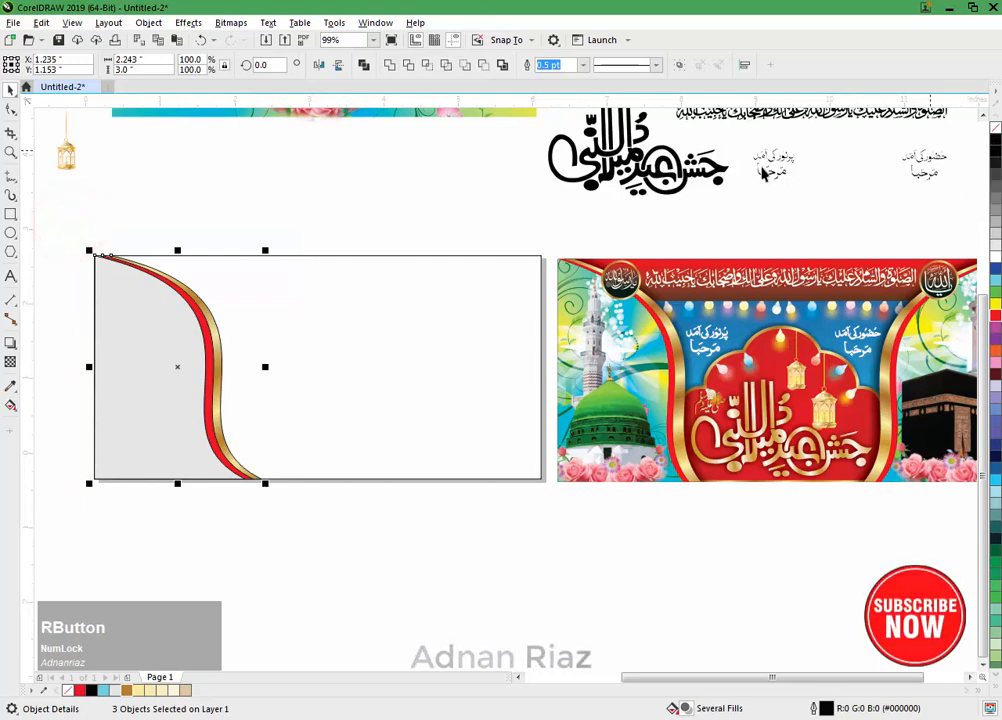
click(315, 171)
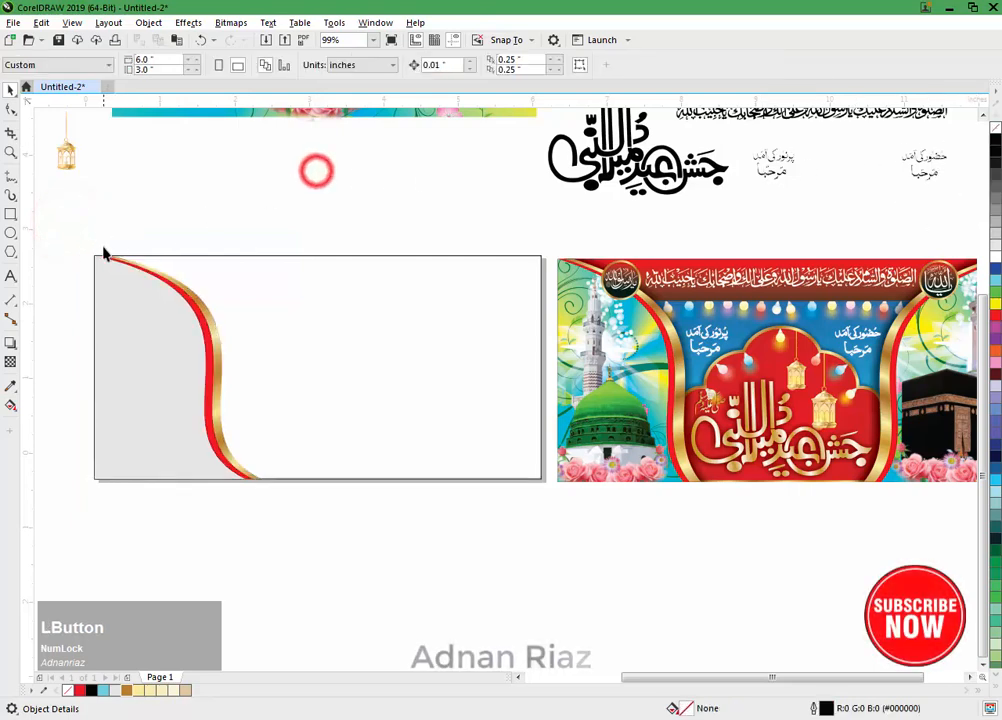
scroll(110, 262, up, 3)
middle_click(171, 311)
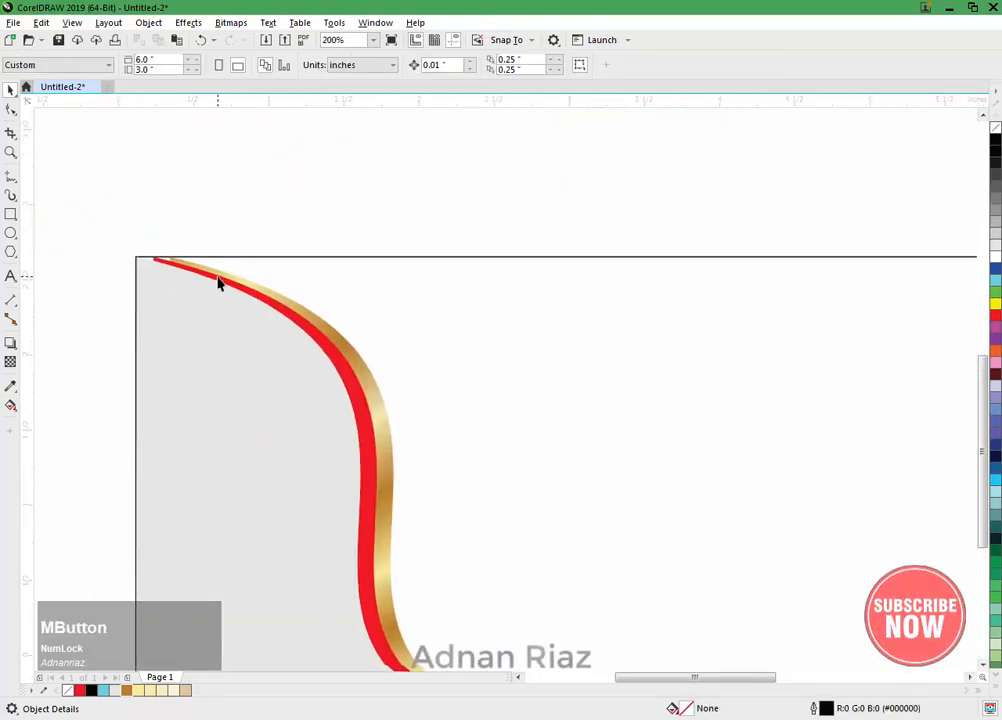
click(353, 345)
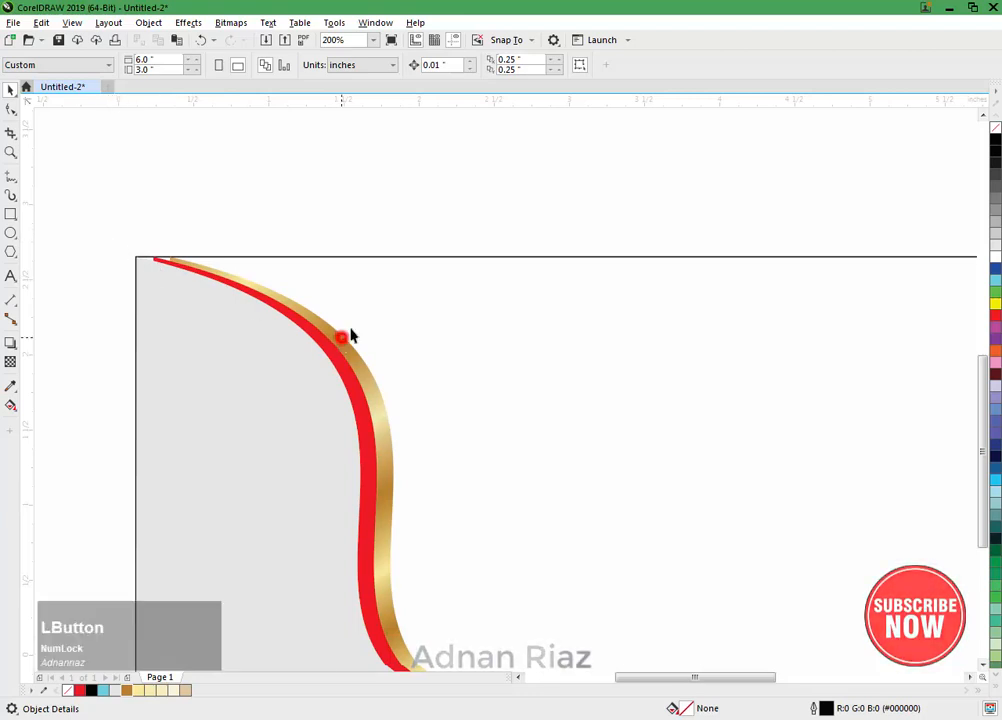
drag(378, 338, 398, 329)
key(ctrl+z)
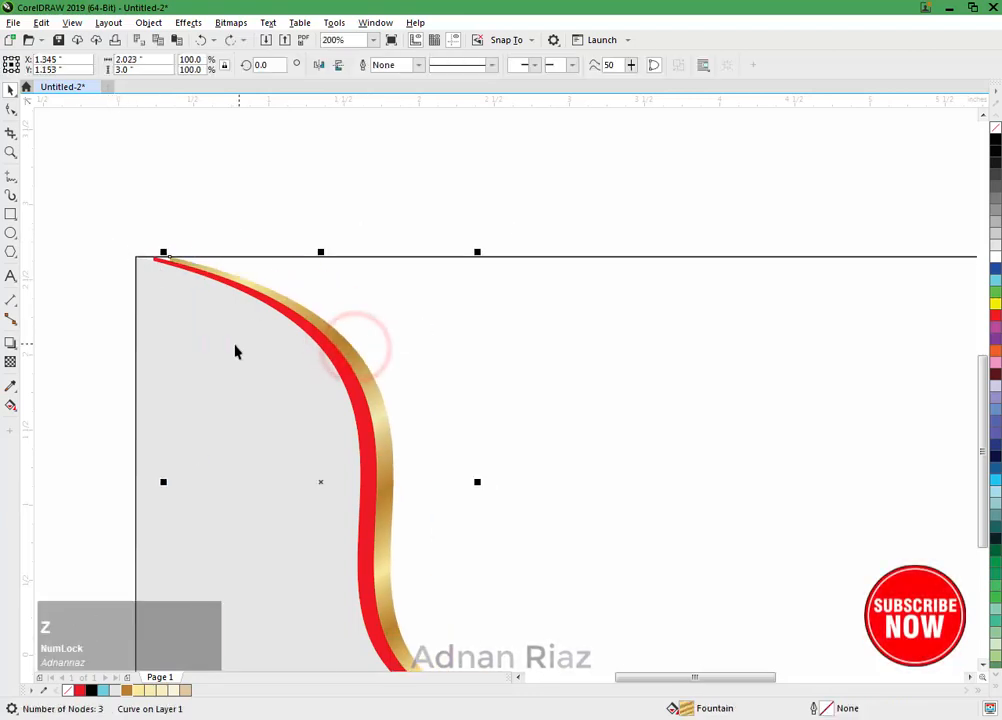
Step: Try to trim the red curved shape using the gold curved shape
shift+click(150, 331)
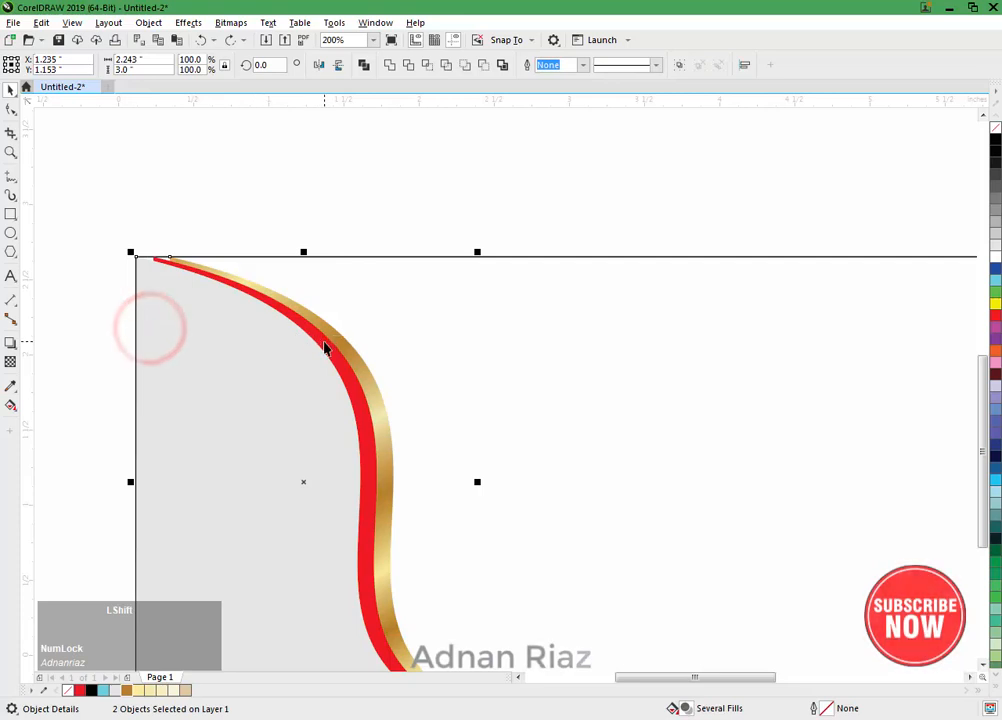
click(363, 203)
click(338, 331)
shift+click(330, 345)
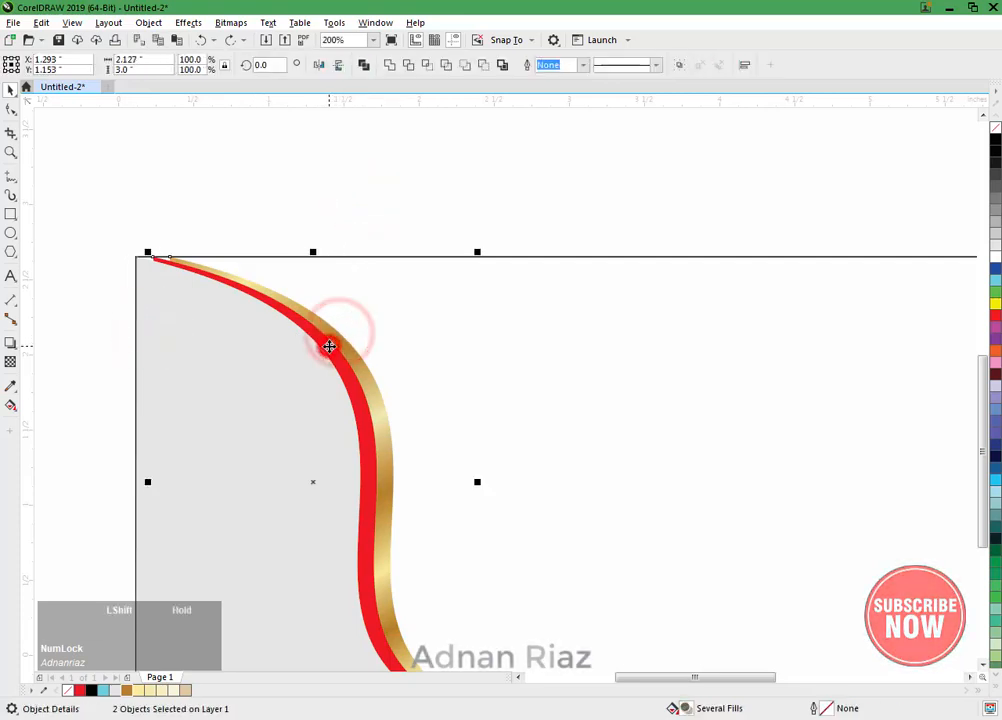
click(408, 65)
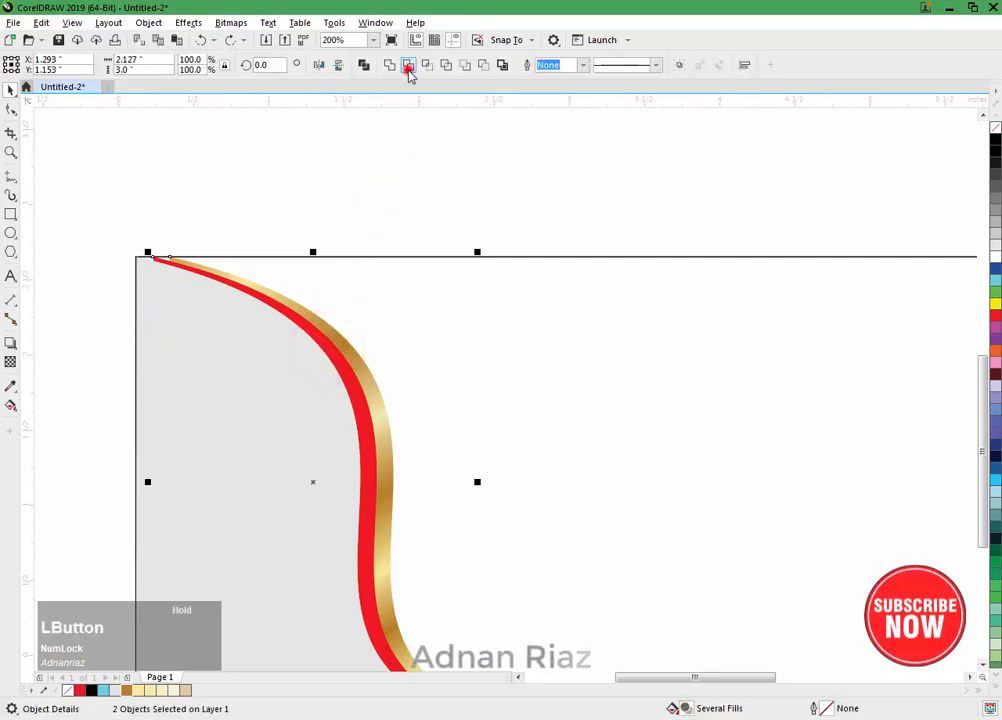
click(349, 143)
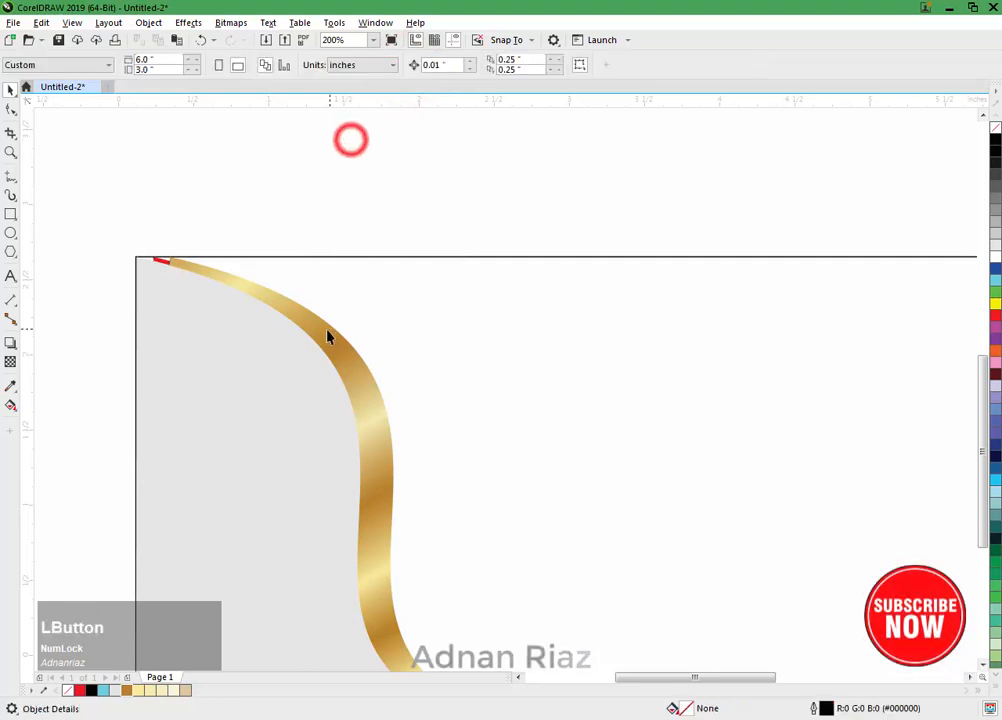
Step: Move the gold curved shape aside to check the cut, and undo both the move and the trim
key(F10)
click(324, 329)
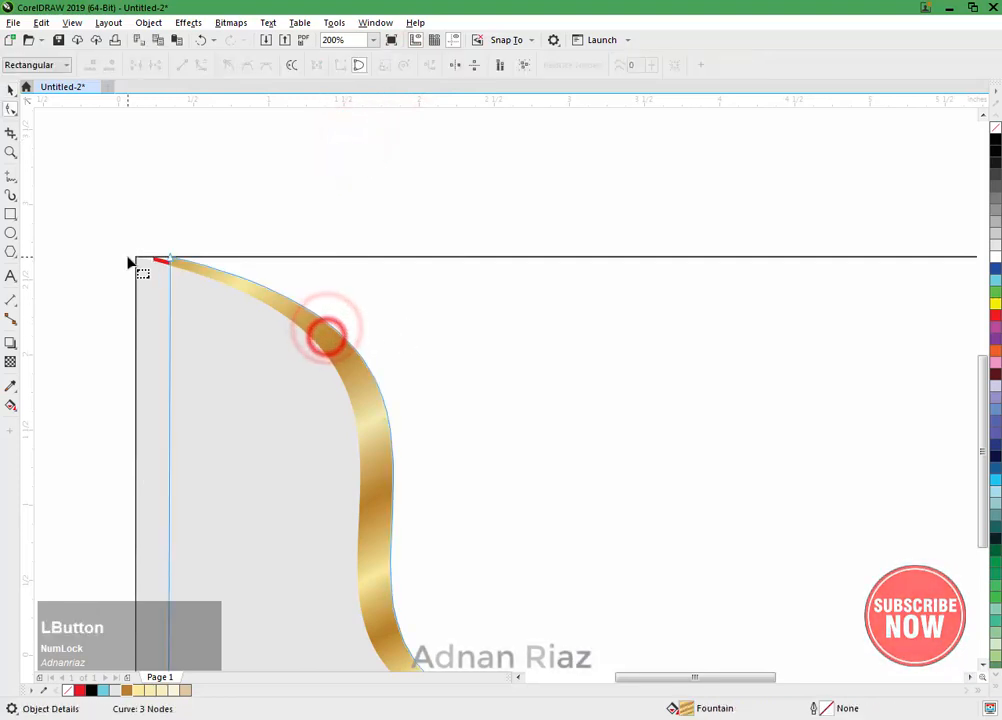
click(10, 89)
drag(311, 329, 393, 311)
key(ctrl+z)
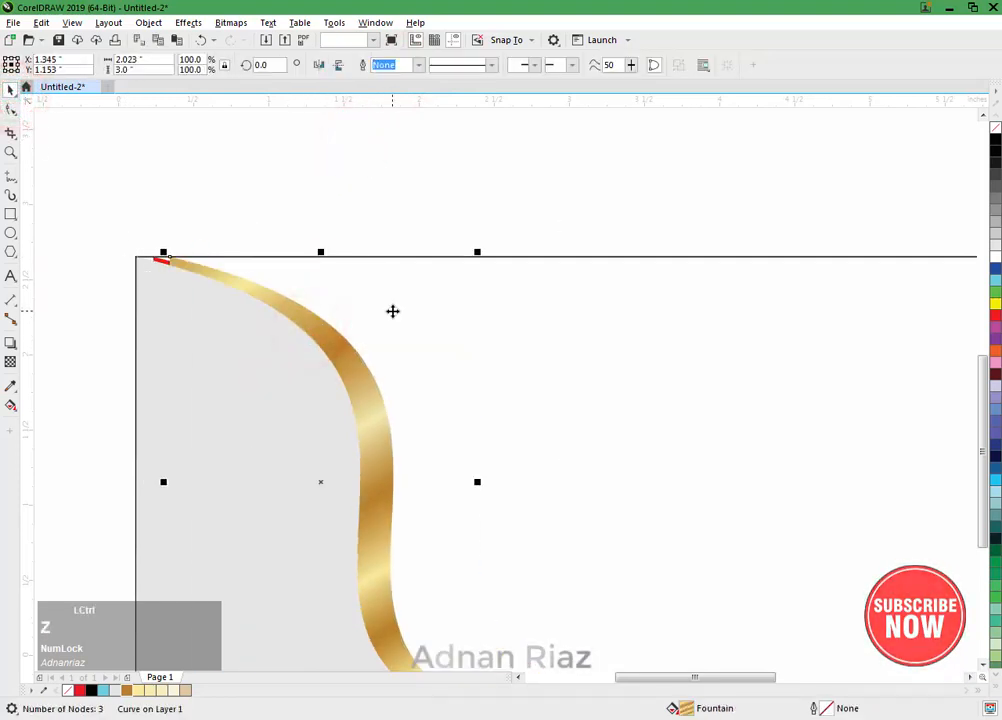
key(ctrl+z)
Step: Try to trim the gold, light grey and red curved shapes together, test the cut by moving the gold shape, and undo everything
click(344, 228)
click(331, 331)
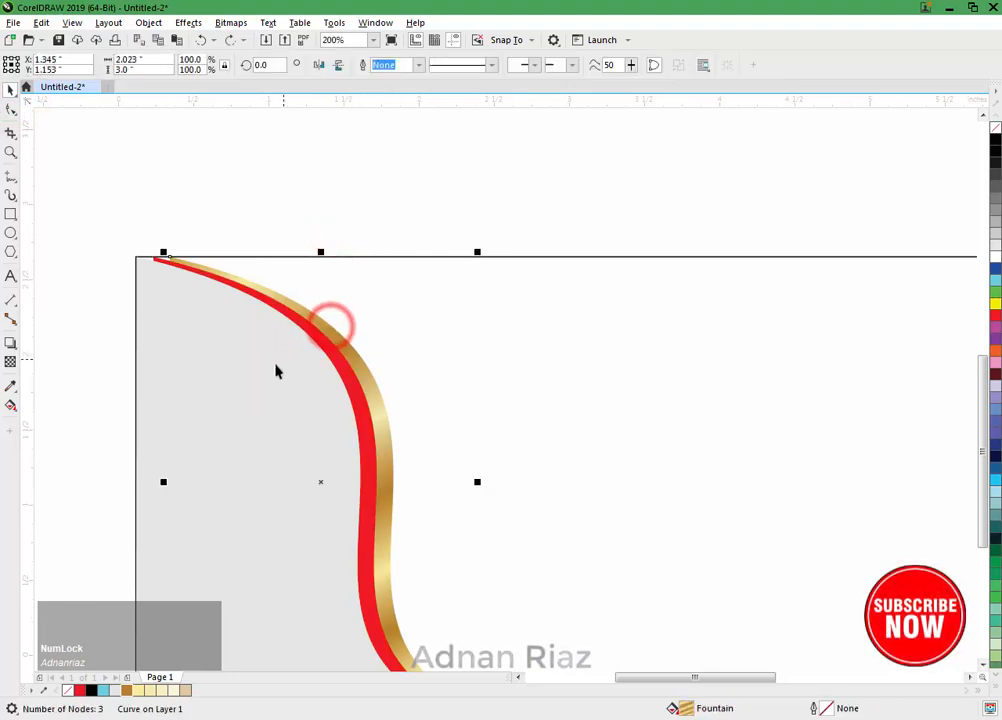
shift+click(268, 362)
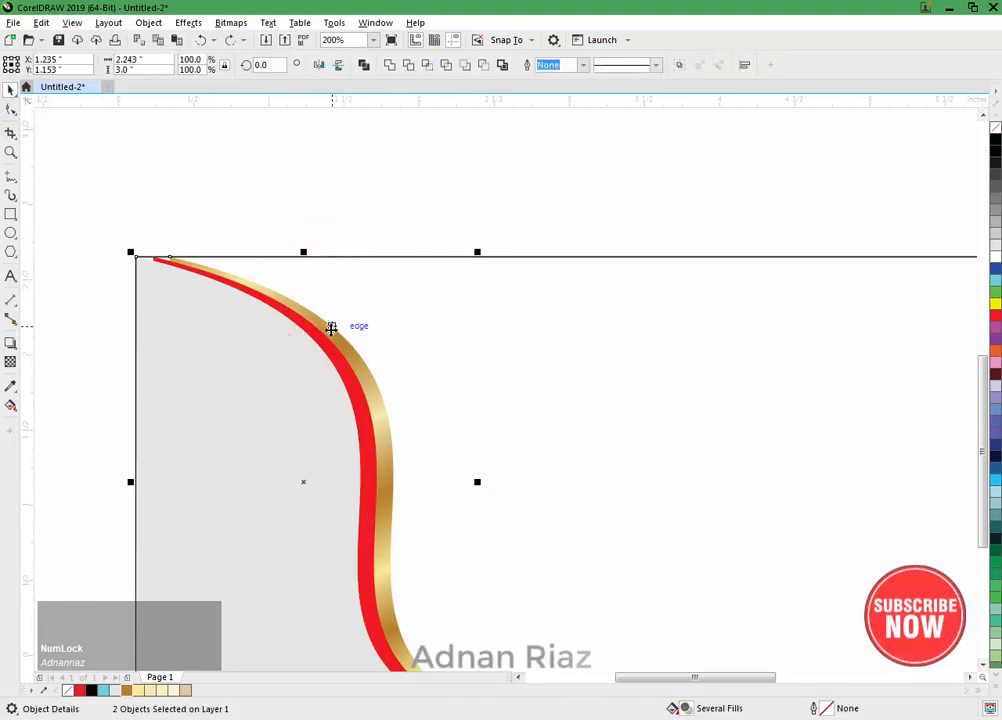
click(408, 64)
click(348, 160)
click(297, 311)
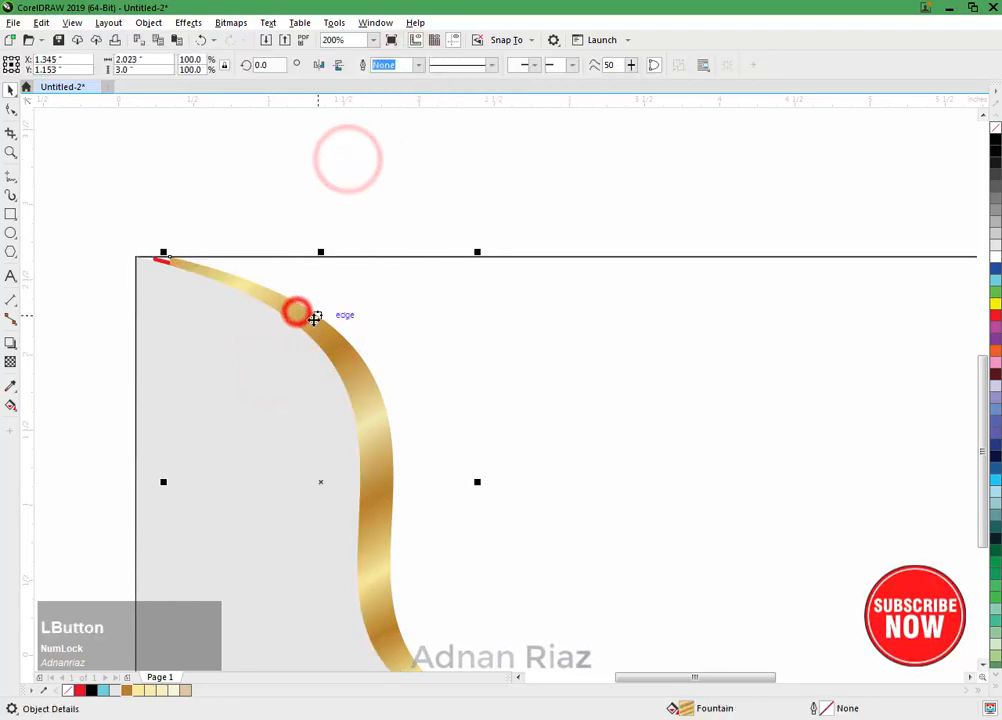
drag(308, 324, 435, 248)
key(ctrl+z)
key(ctrl+z)
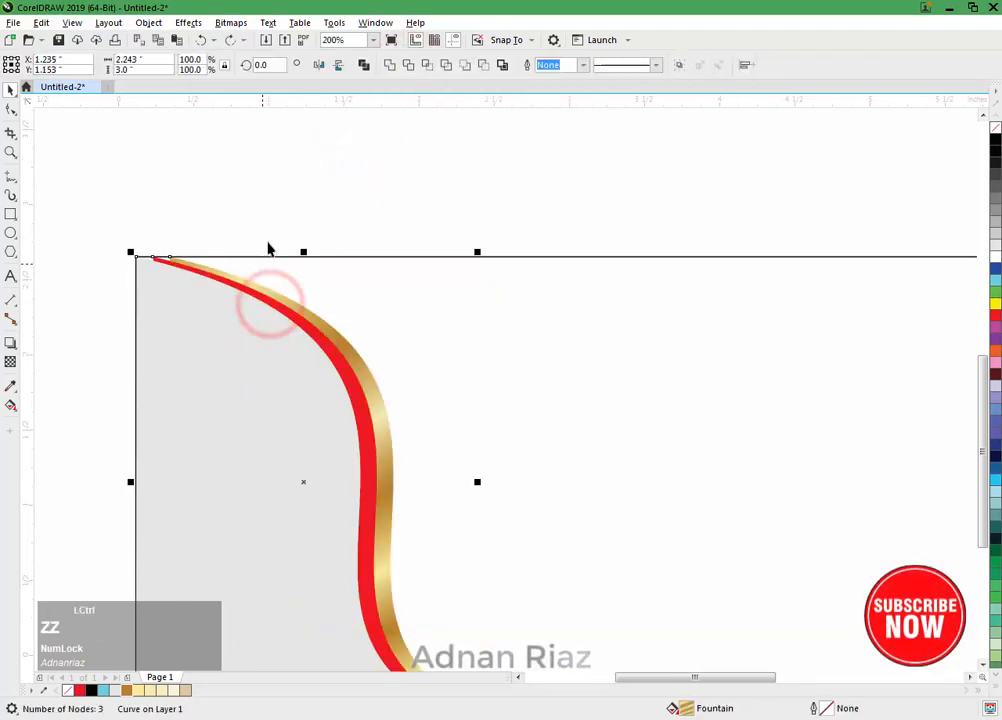
click(291, 200)
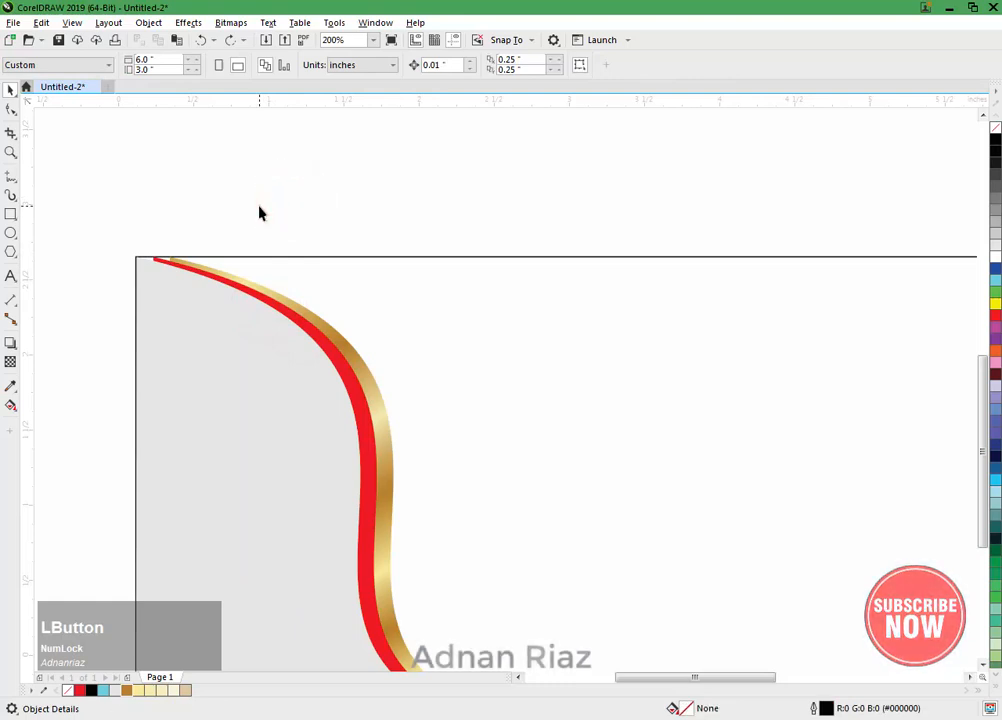
Step: Add a node near the red curved shape's upper end and pull the end node to the banner's upper-left corner
scroll(259, 212, down, 2)
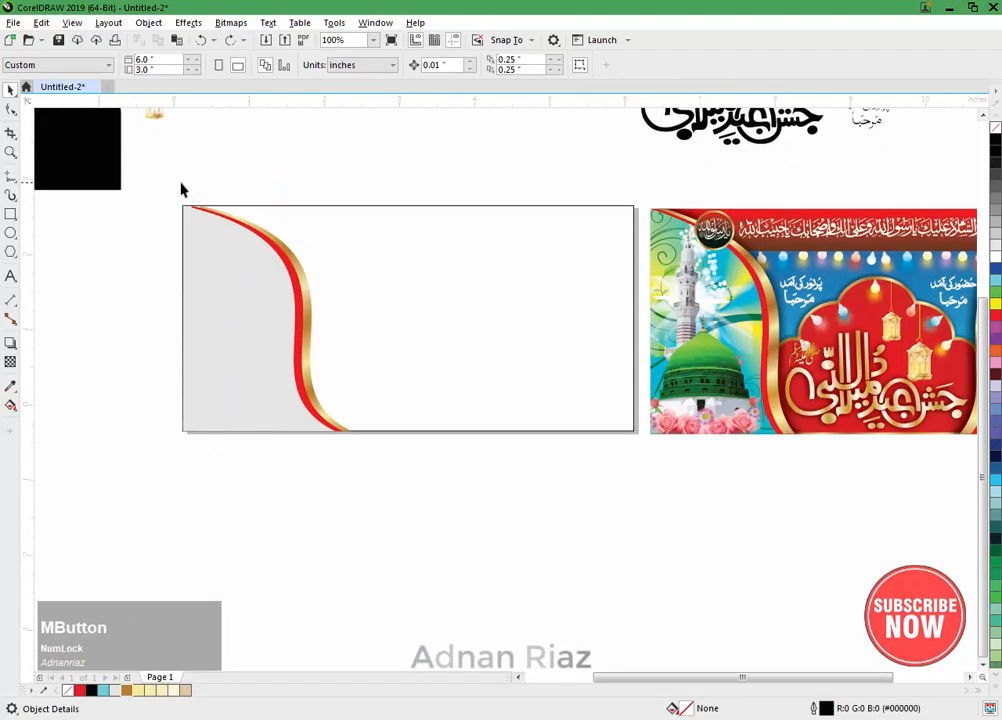
drag(169, 181, 235, 253)
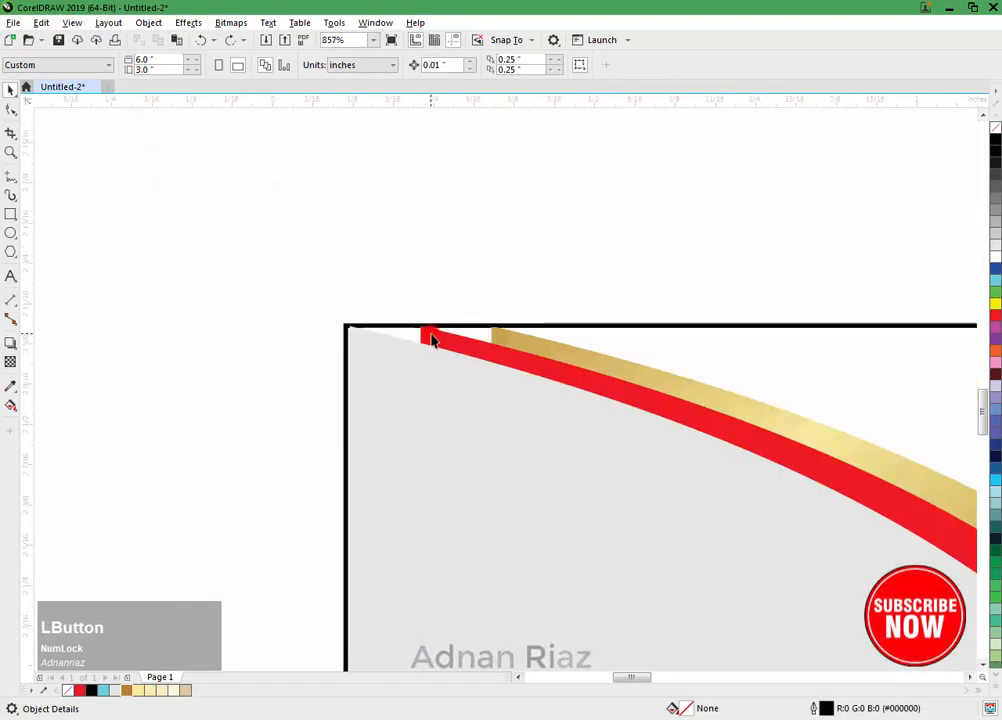
click(431, 337)
drag(405, 302, 349, 327)
key(ctrl+z)
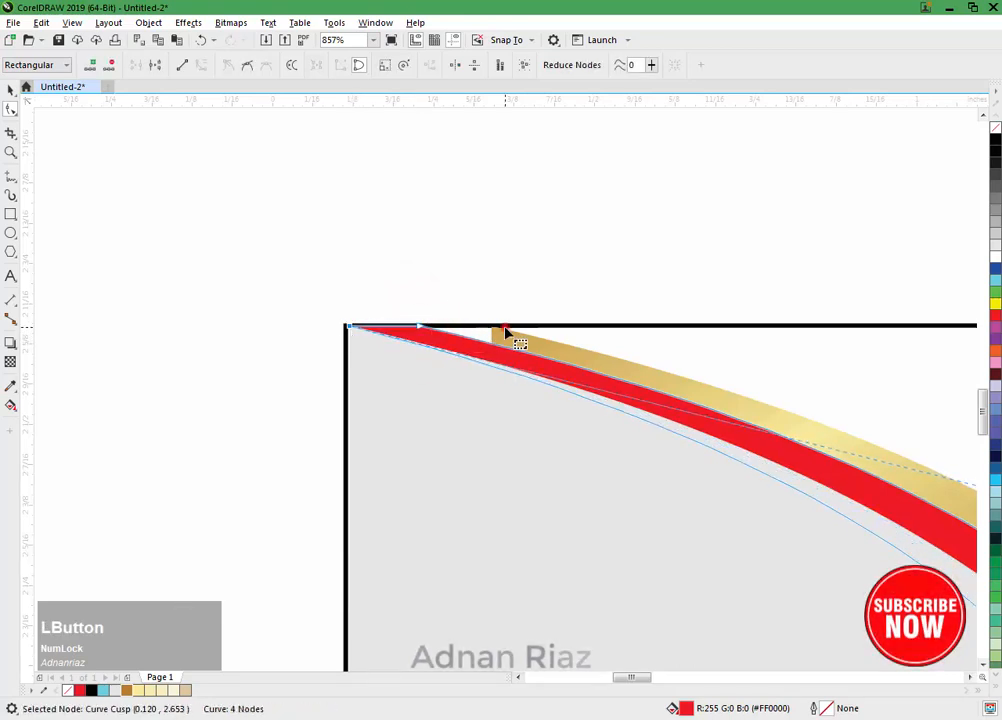
Step: Add nodes to the gold shape, extending its upper end leftward and moving its lower-left corner to the banner's lower-left corner
click(497, 334)
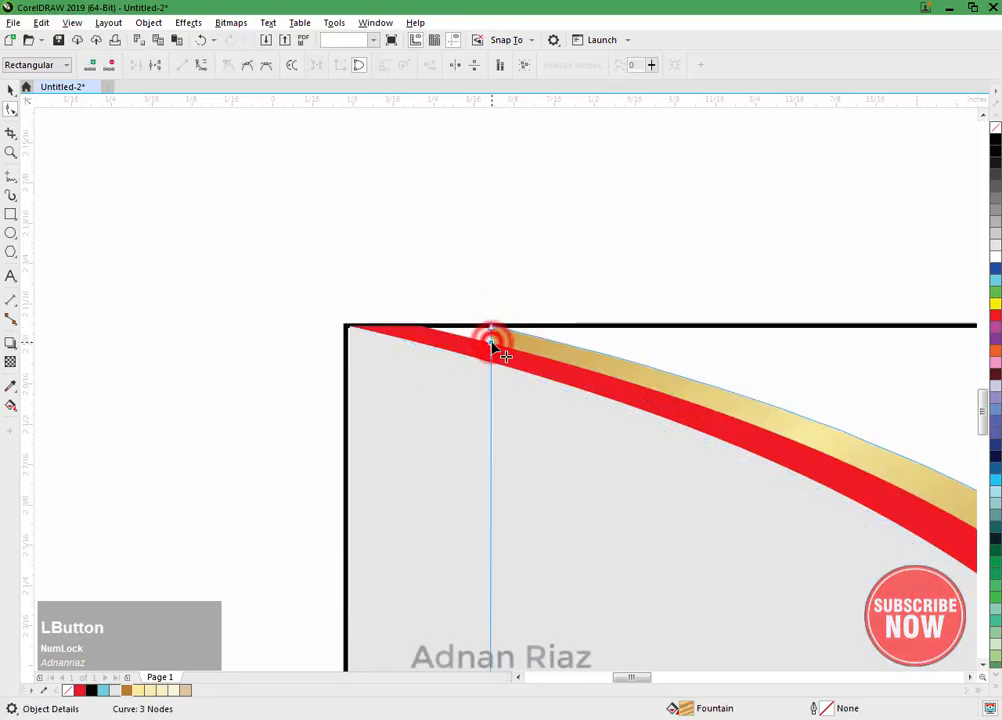
drag(491, 343, 386, 329)
drag(537, 445, 465, 100)
drag(546, 329, 546, 115)
drag(569, 438, 511, 172)
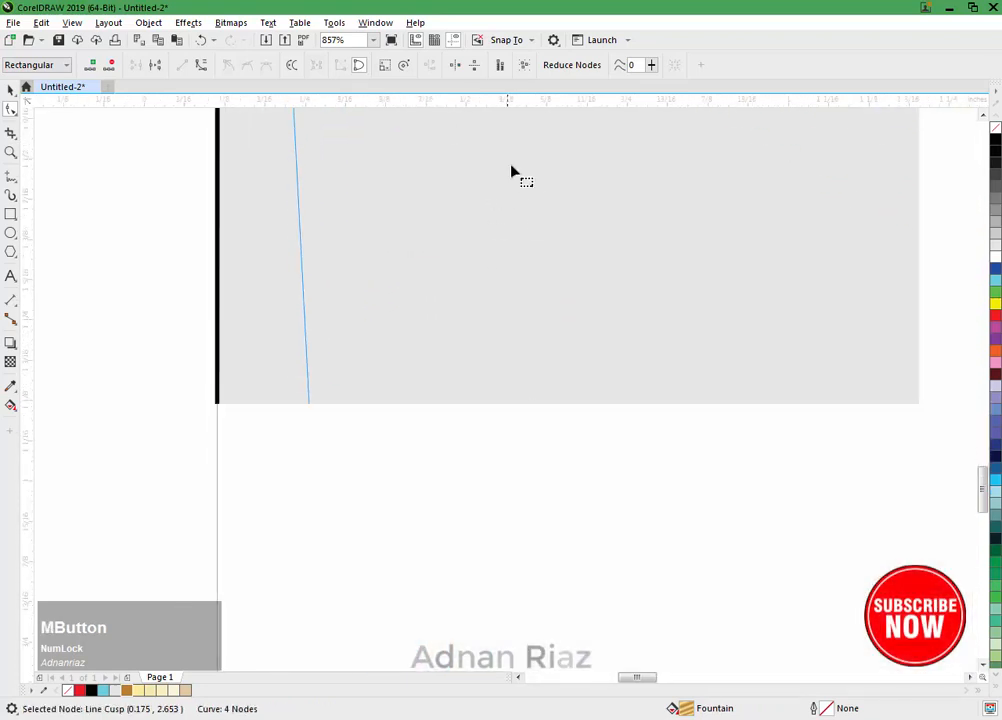
drag(478, 493, 420, 127)
scroll(432, 253, down, 1)
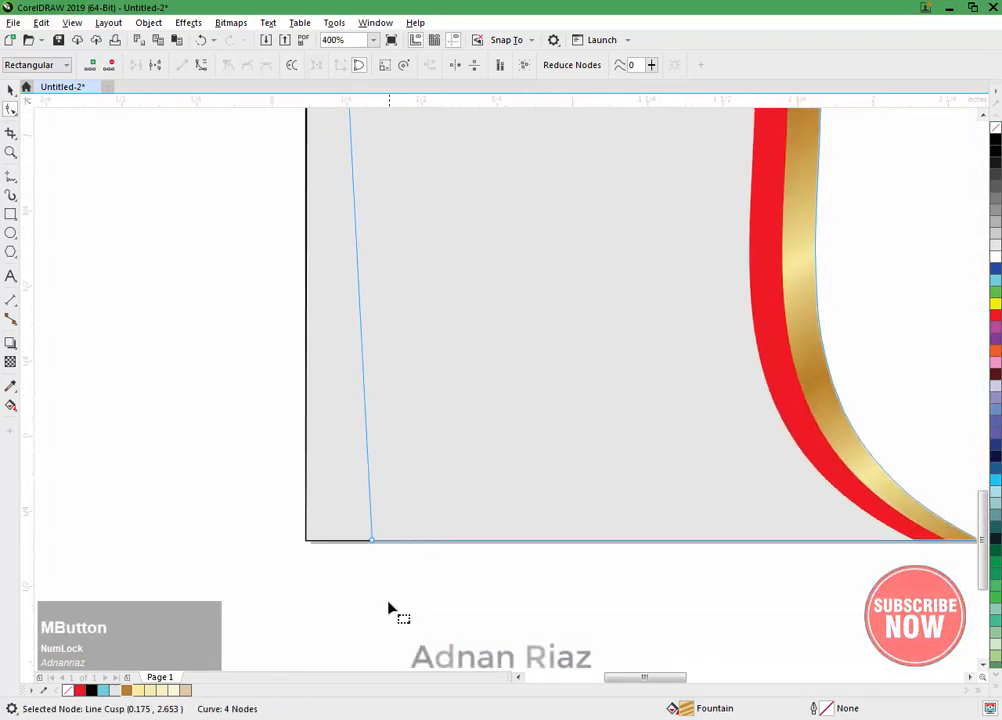
double_click(382, 541)
drag(382, 541, 307, 540)
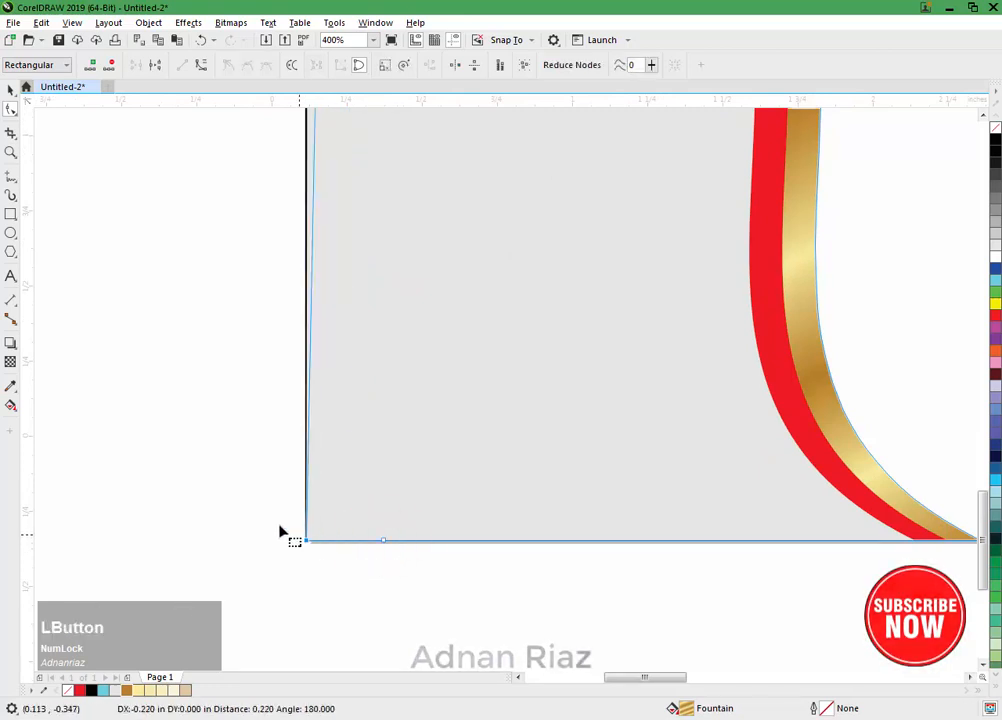
Step: Move the gold shape's upper-left node to the banner's upper-left corner, leave node editing and deselect the shape
scroll(280, 530, down, 1)
scroll(250, 500, down, 1)
drag(236, 479, 264, 487)
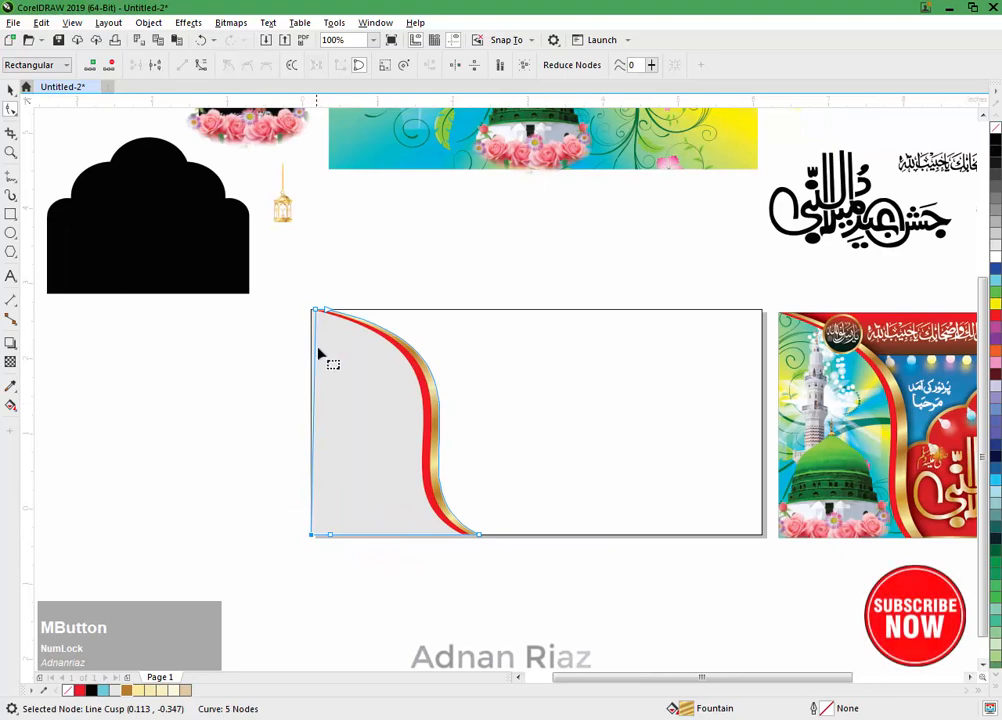
scroll(324, 317, up, 2)
drag(333, 329, 314, 326)
click(10, 89)
click(150, 212)
Step: Group the light grey, red and gold curved shapes of the left side border
scroll(150, 214, down, 2)
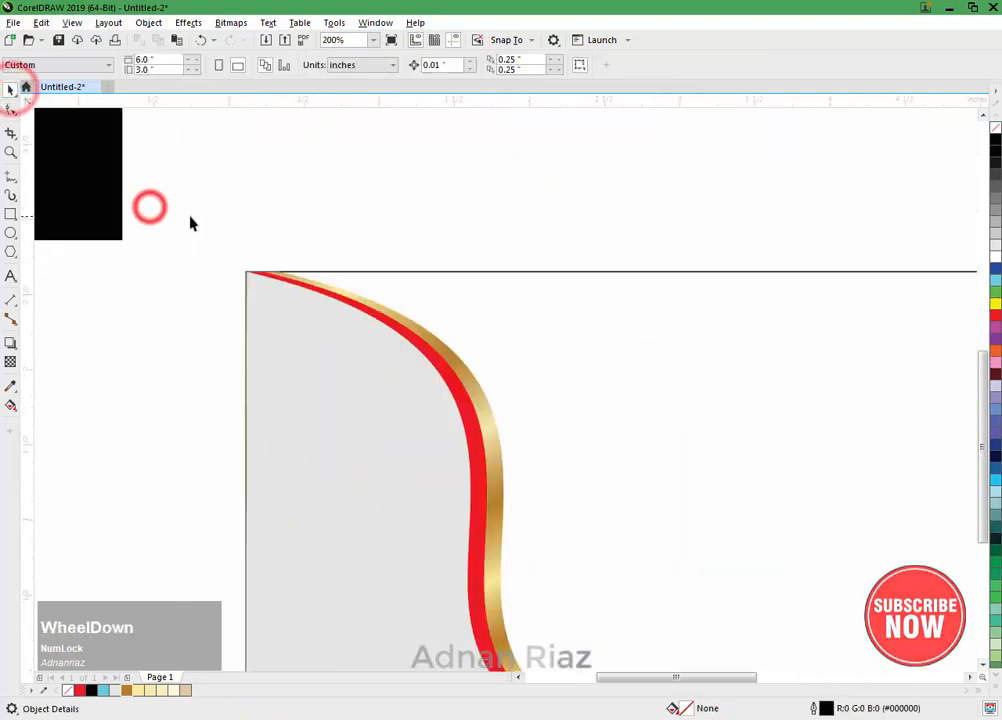
drag(372, 456, 431, 515)
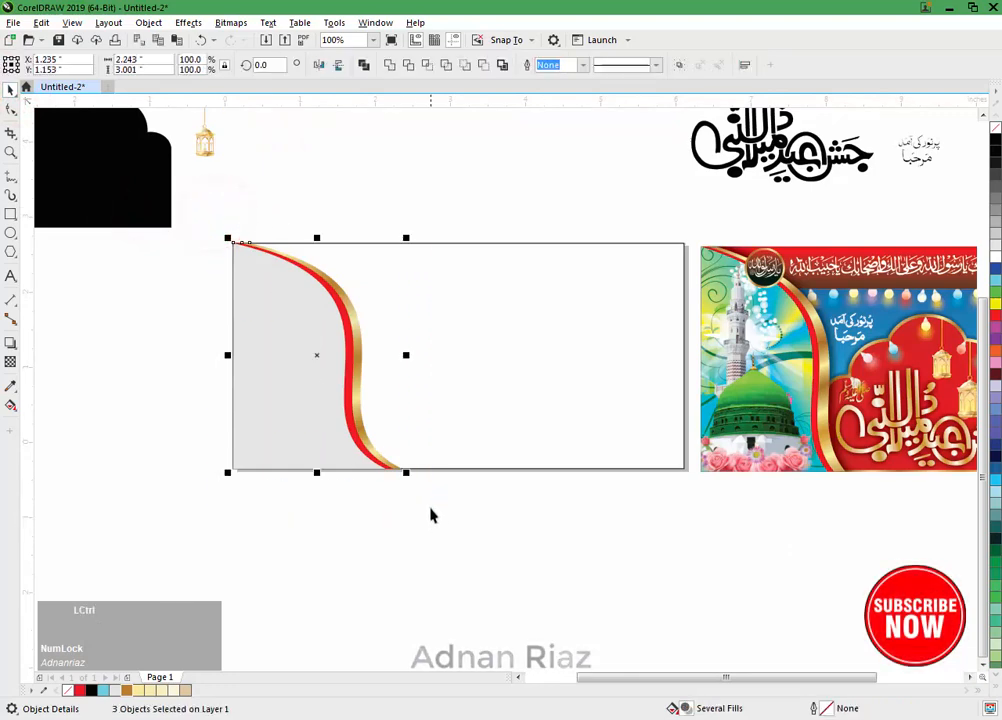
key(ctrl+g)
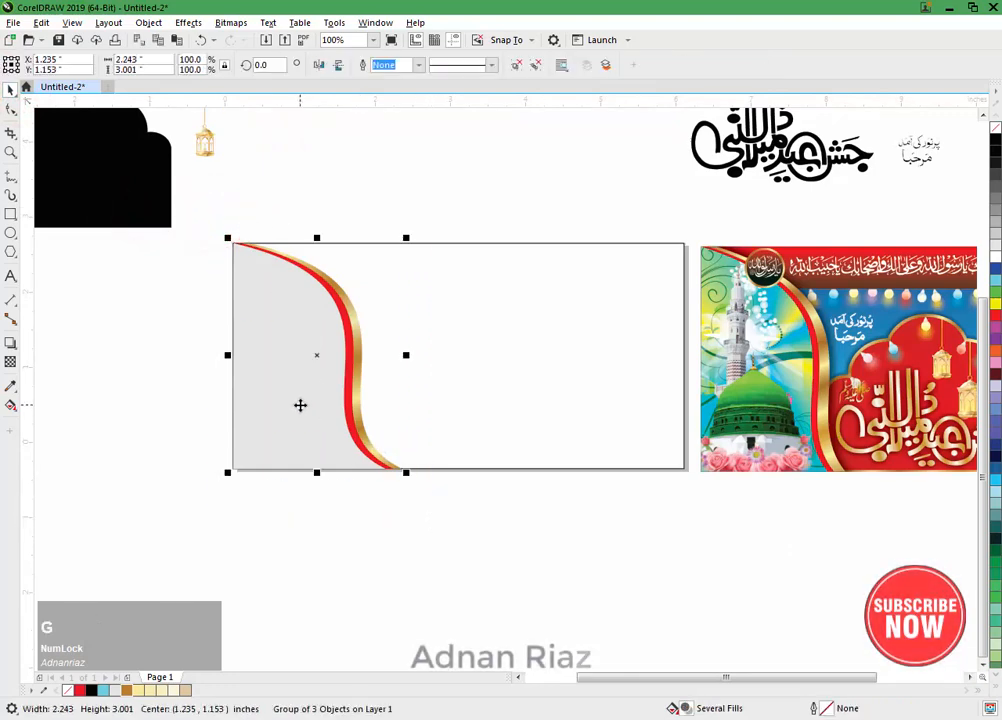
Step: Create a horizontally mirrored copy of the side border group and align it to the banner rectangle's right edge
click(318, 64)
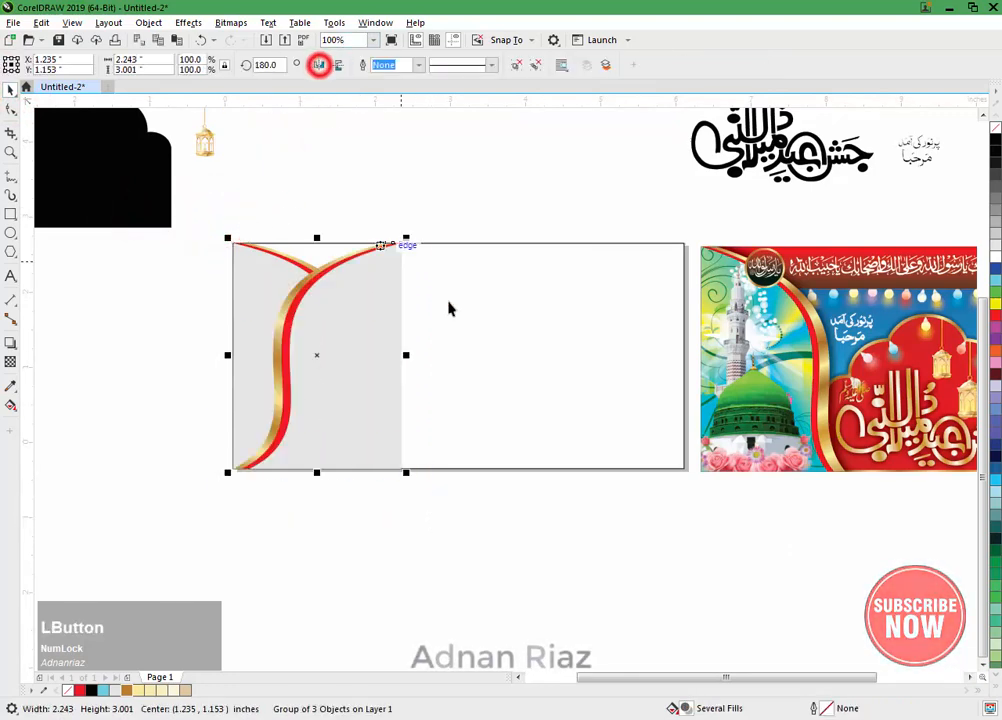
shift+click(487, 367)
key(r)
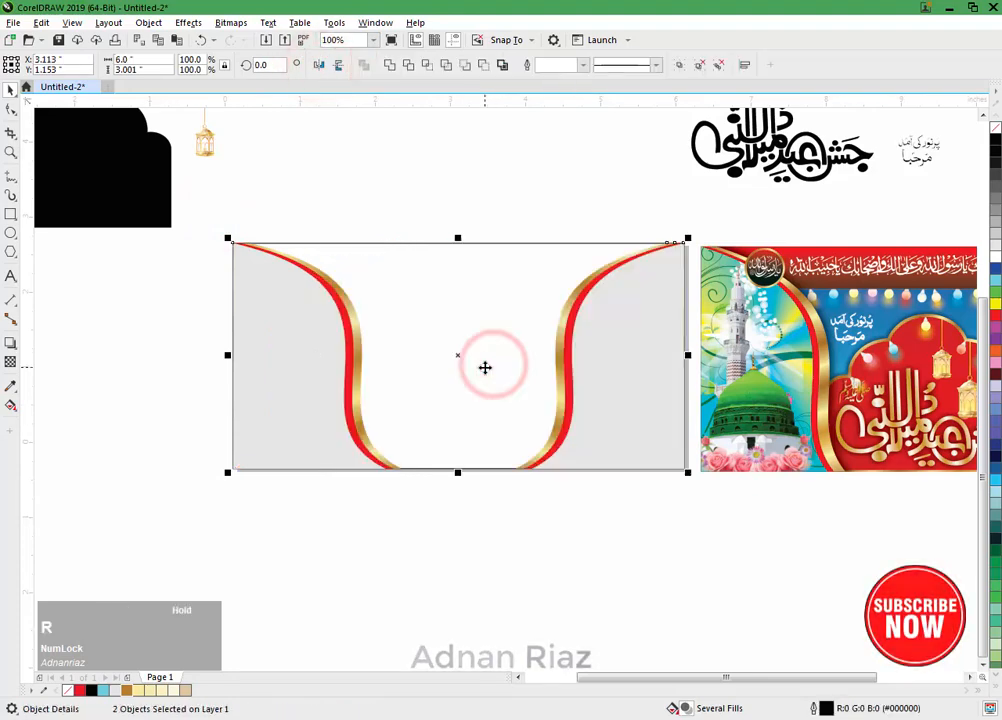
click(510, 210)
Step: Ungroup all objects in both the left and right side border groups
drag(566, 325, 450, 348)
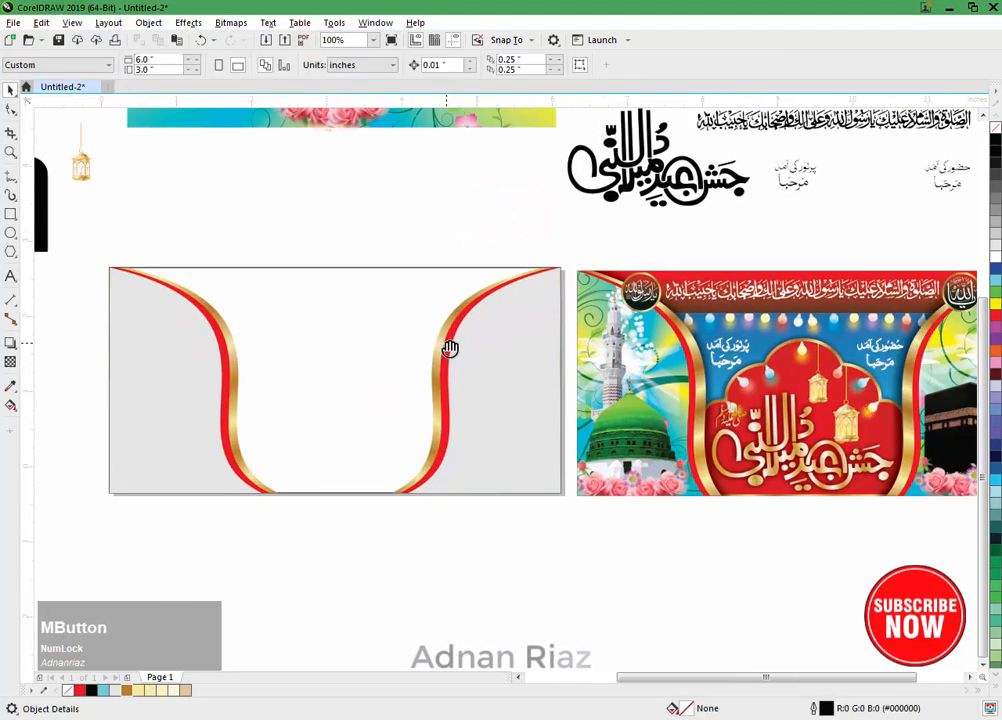
drag(277, 347, 253, 349)
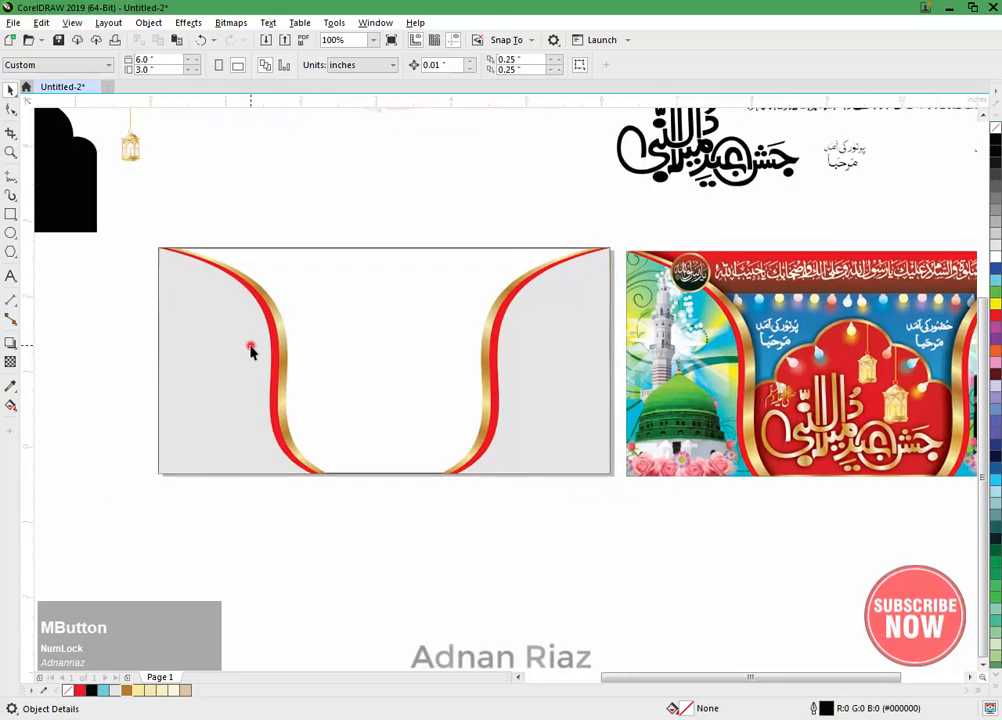
click(248, 345)
shift+click(517, 347)
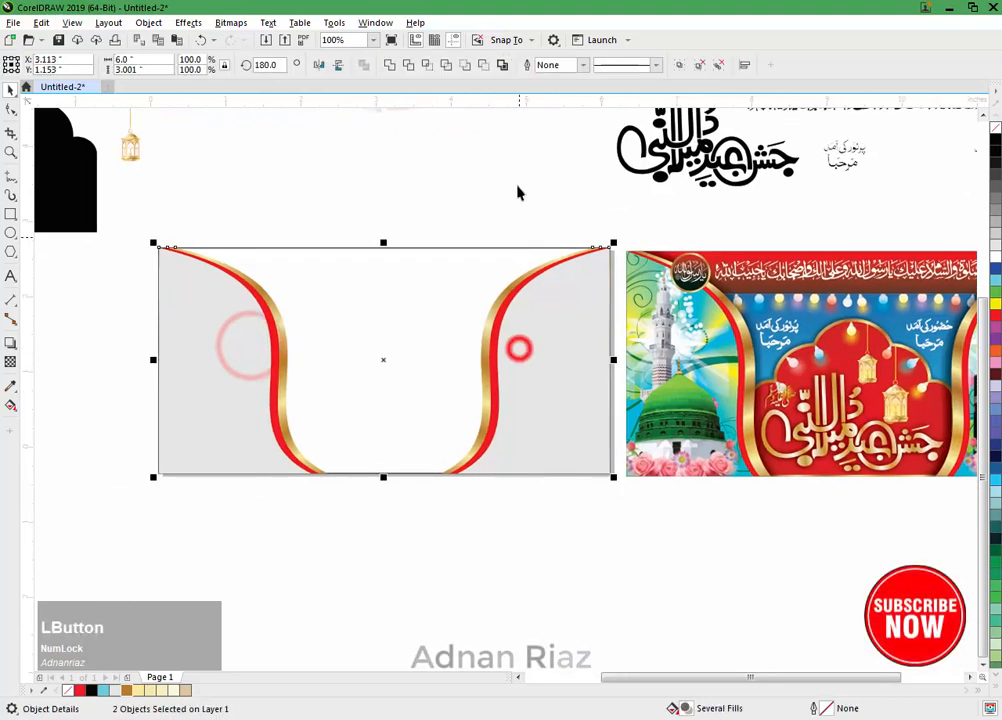
click(716, 65)
click(403, 195)
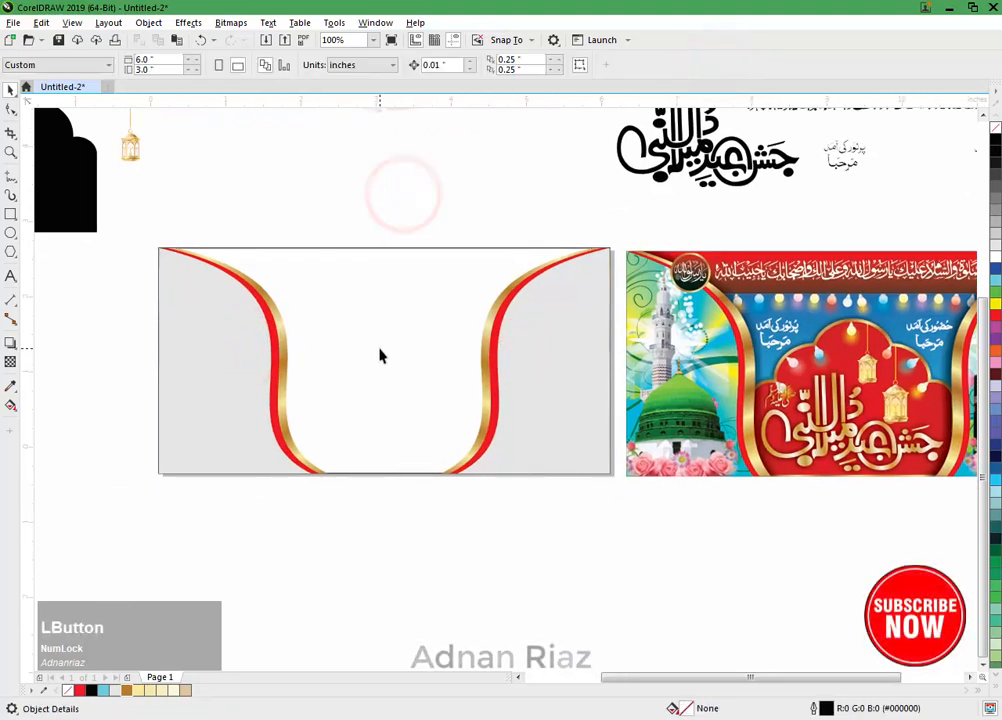
Step: Move the black arch shape into the lower middle of the banner and order it behind both curved side borders
drag(380, 355, 465, 338)
drag(127, 180, 482, 442)
key(shift+Page_Up)
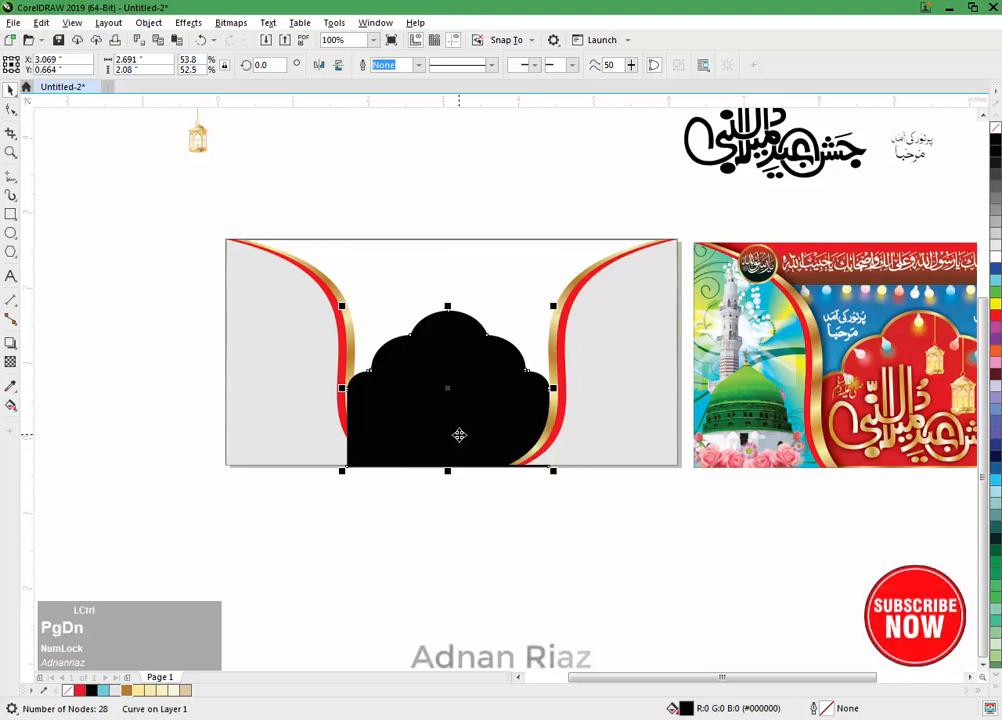
key(ctrl+Page_Down)
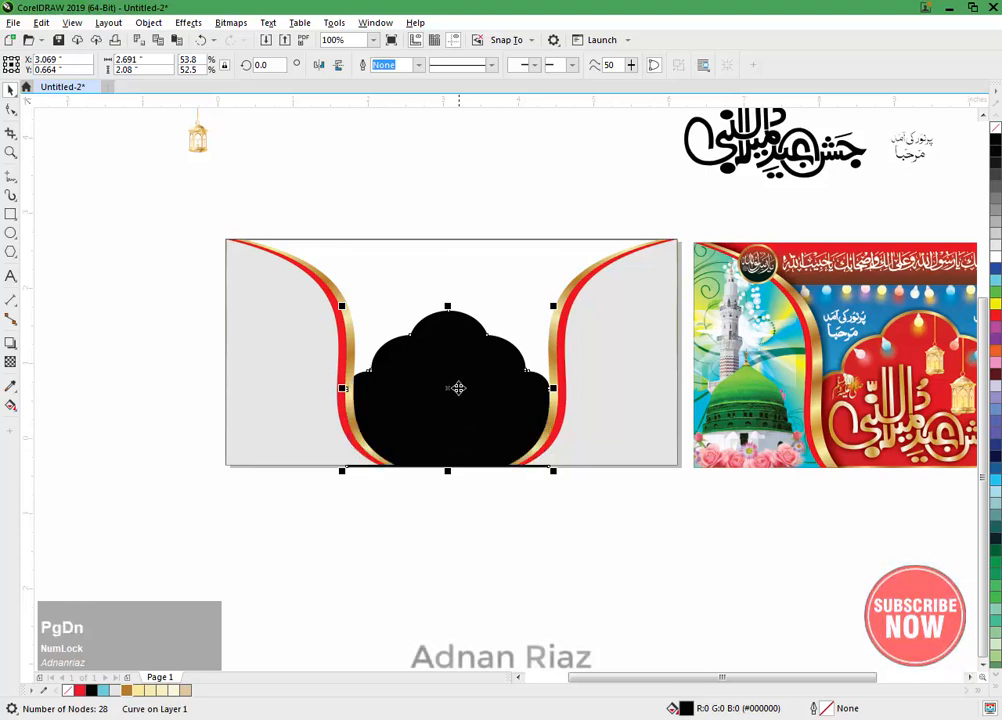
Step: Centre the black arch horizontally on the banner rectangle and align it to the rectangle's bottom edge
shift+click(508, 273)
key(c)
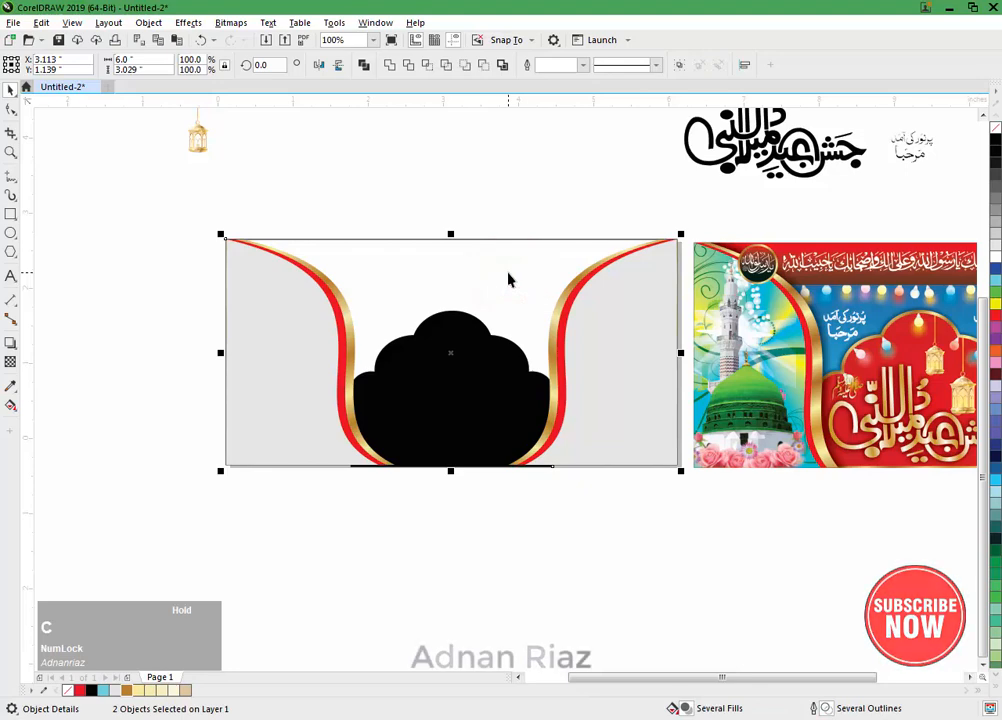
key(b)
click(450, 514)
Step: Fill the black arch with a red elliptical fountain fill centred on the arch and reaching out towards the banner's side edges
click(454, 386)
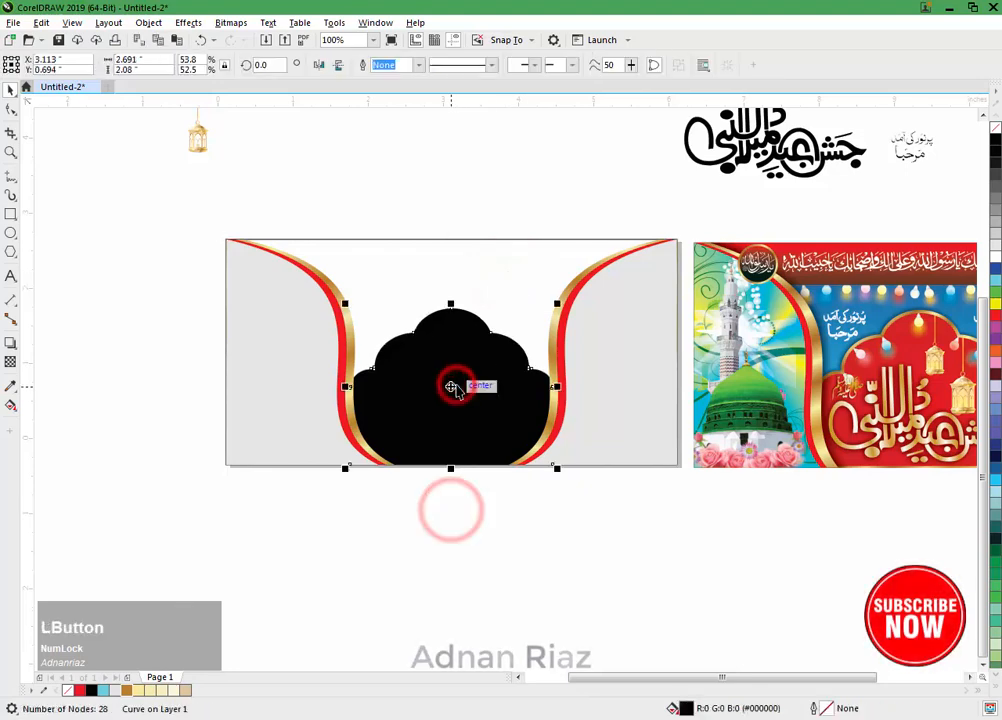
key(g)
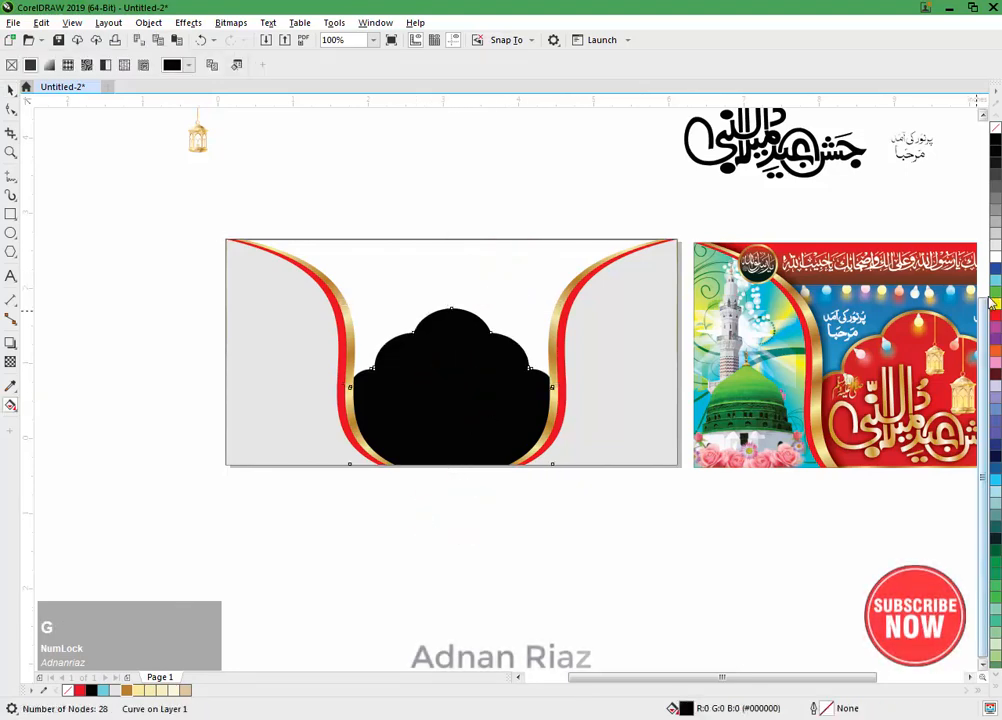
drag(993, 315, 690, 580)
click(231, 66)
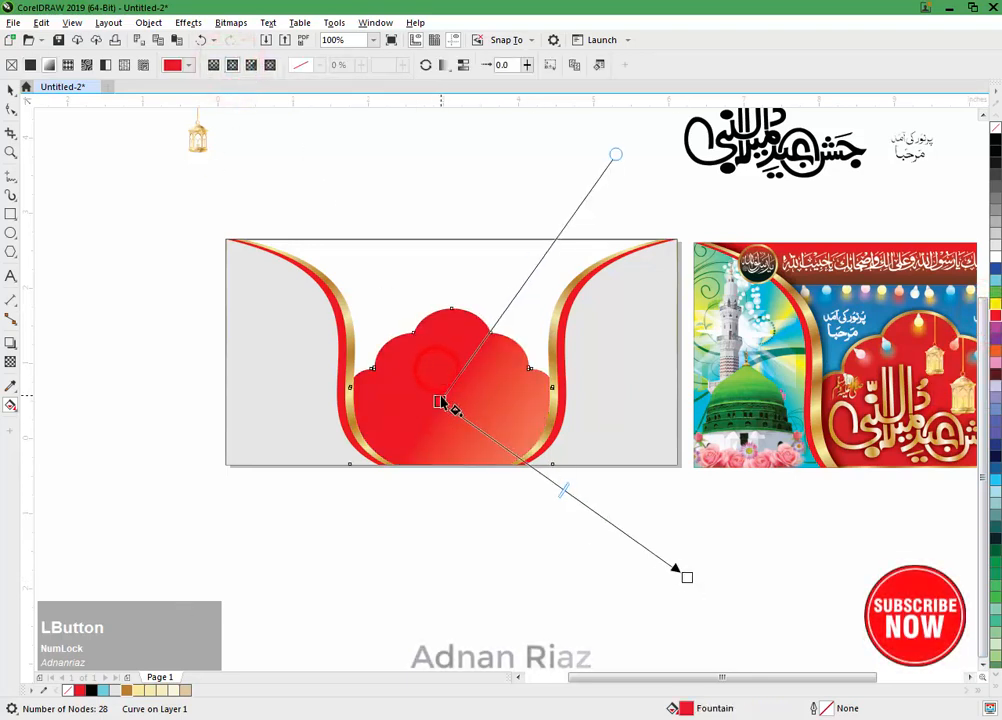
drag(441, 402, 482, 409)
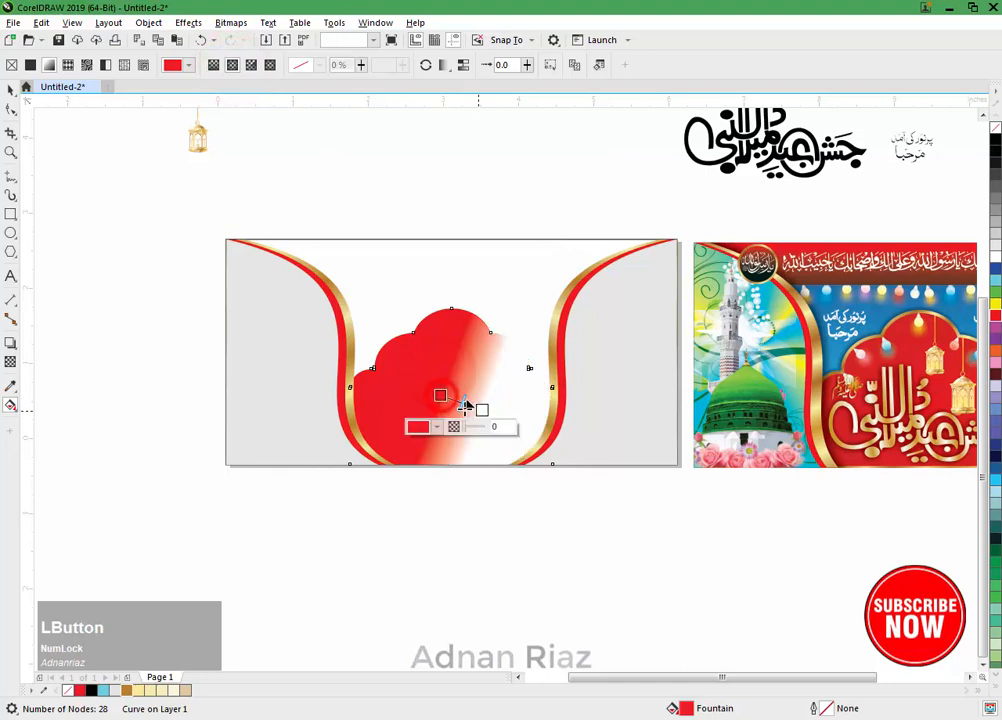
click(231, 66)
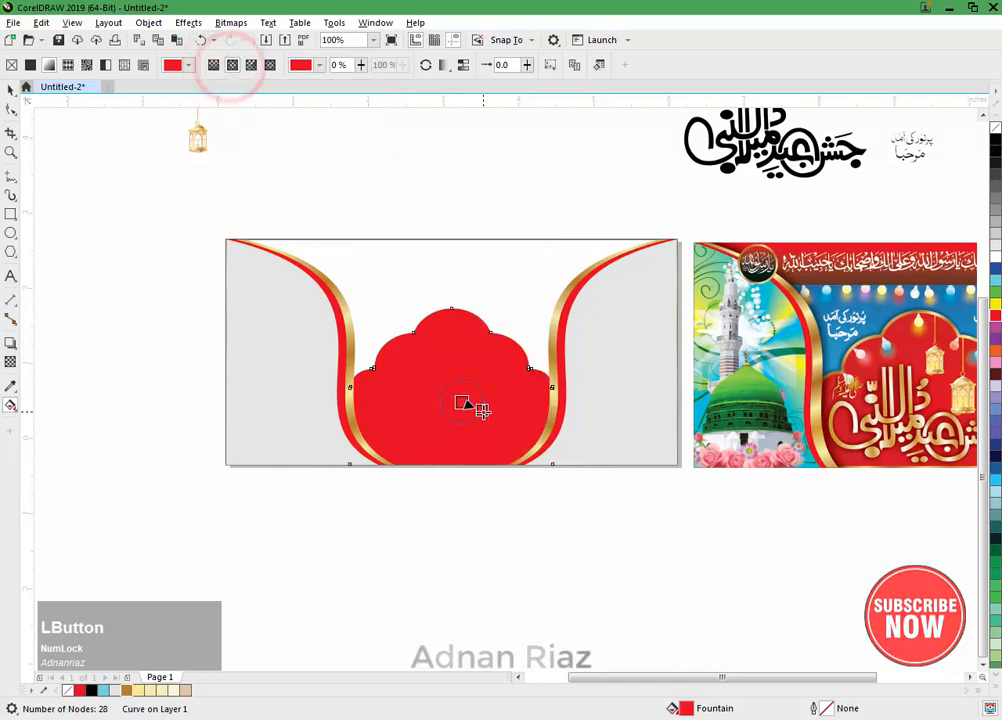
drag(482, 409, 645, 491)
drag(461, 401, 444, 408)
Step: Set the arch gradient's outer colour to black, extend it far beyond the banner, and recentre the red origin in the arch
drag(995, 133, 975, 163)
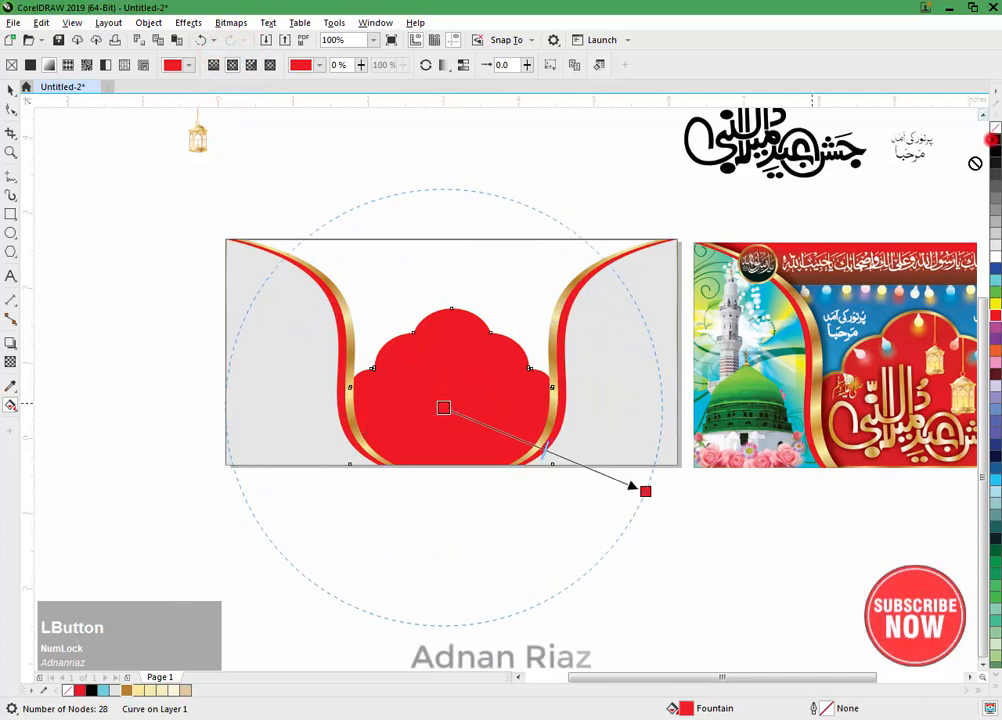
drag(657, 498, 642, 490)
drag(542, 500, 447, 264)
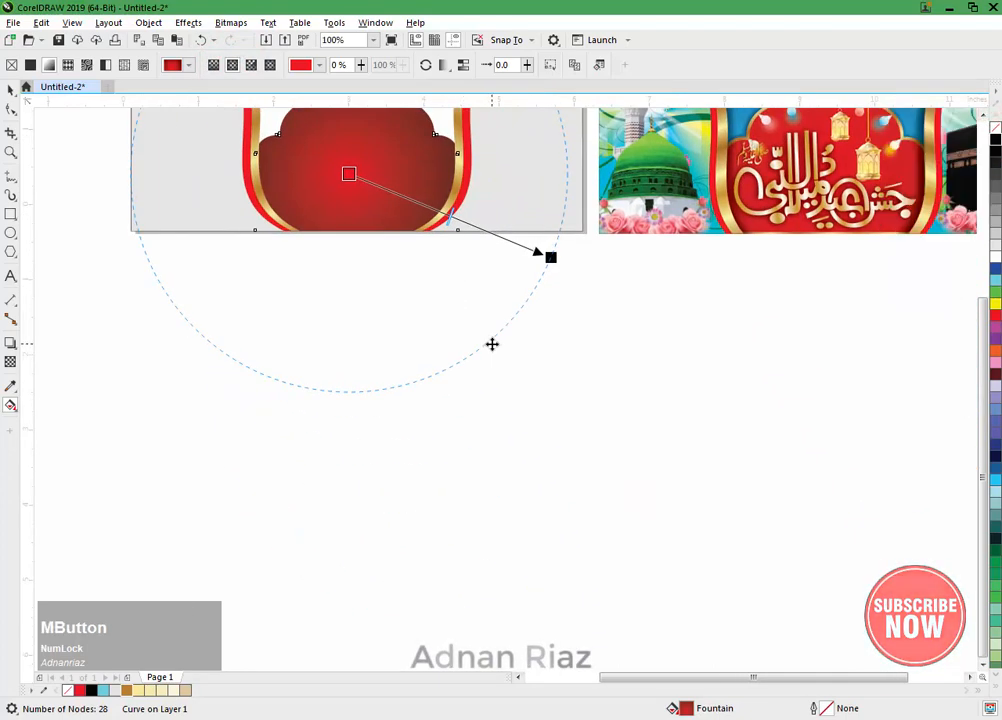
scroll(492, 344, down, 1)
drag(469, 318, 914, 491)
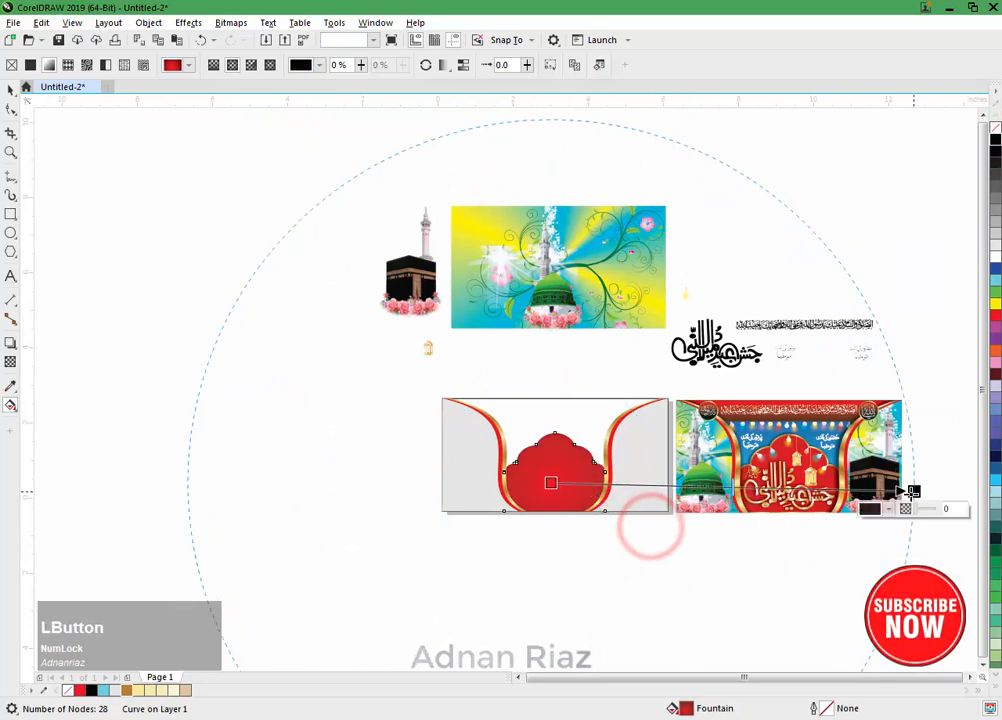
drag(828, 498, 679, 515)
scroll(520, 497, up, 2)
drag(492, 479, 500, 472)
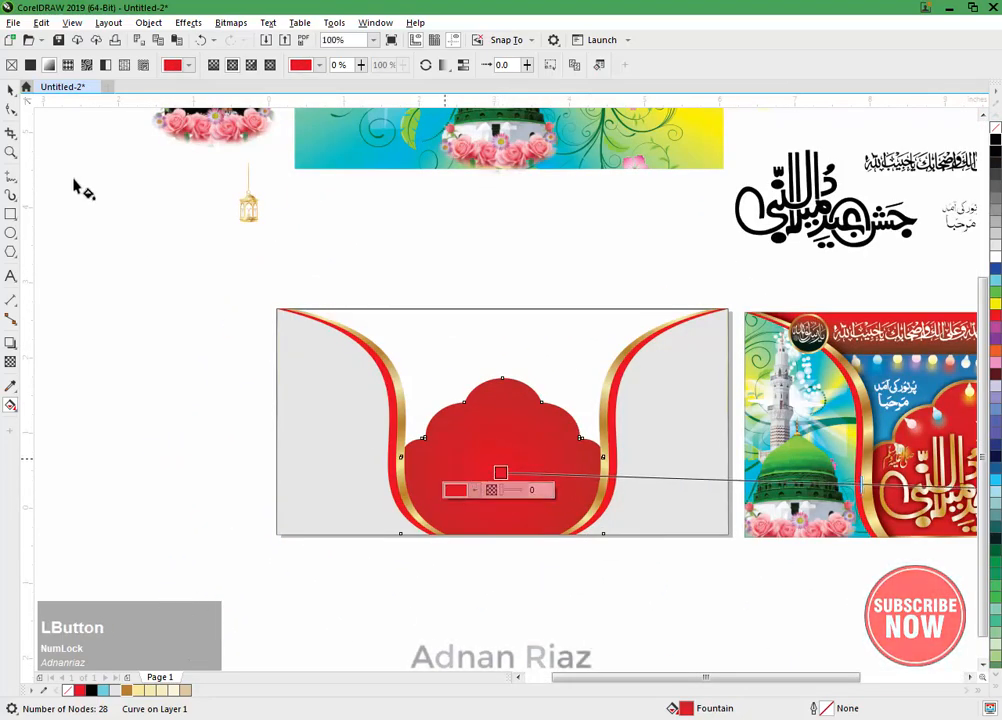
click(10, 89)
click(72, 200)
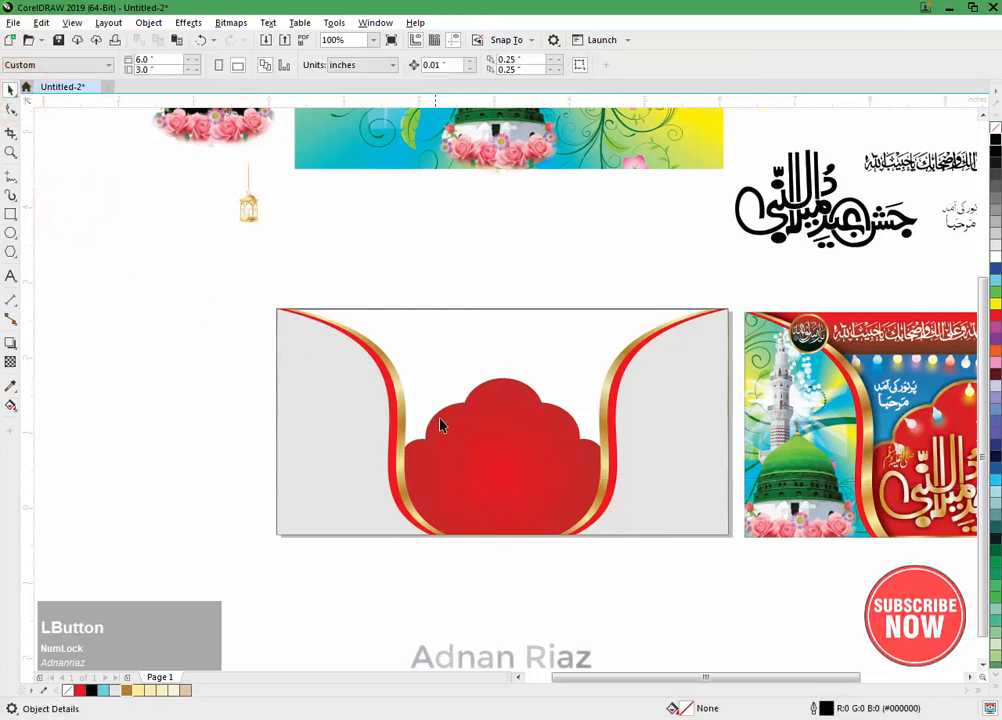
Step: Place a copy of the red arch beside the banner and give it a black fill and black outline
drag(448, 441, 236, 388)
right_click(236, 385)
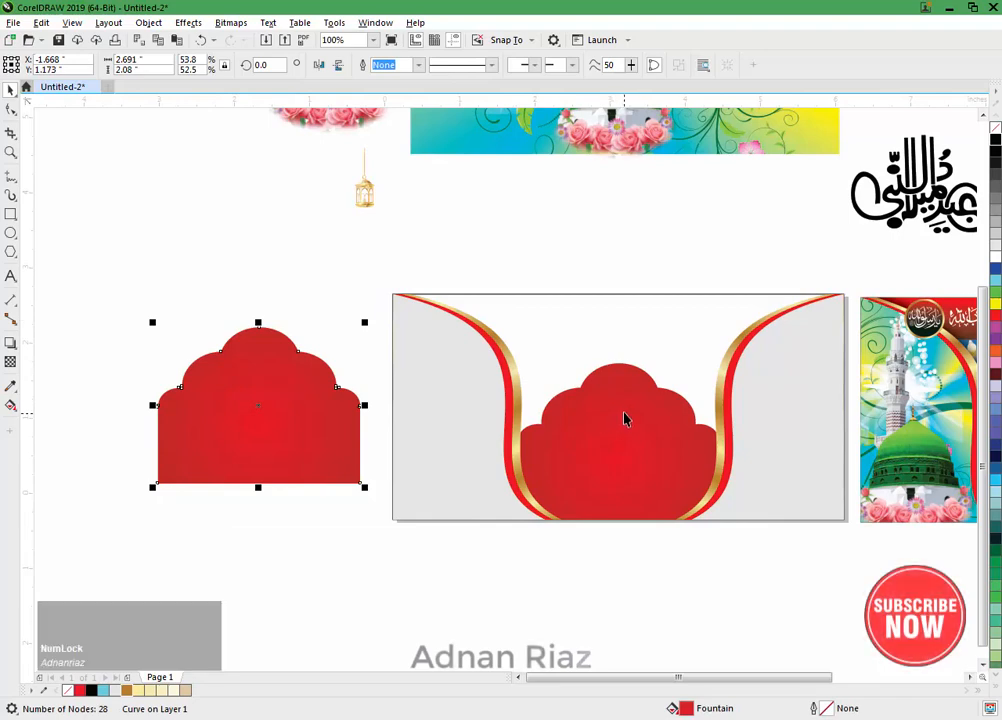
click(995, 142)
right_click(995, 142)
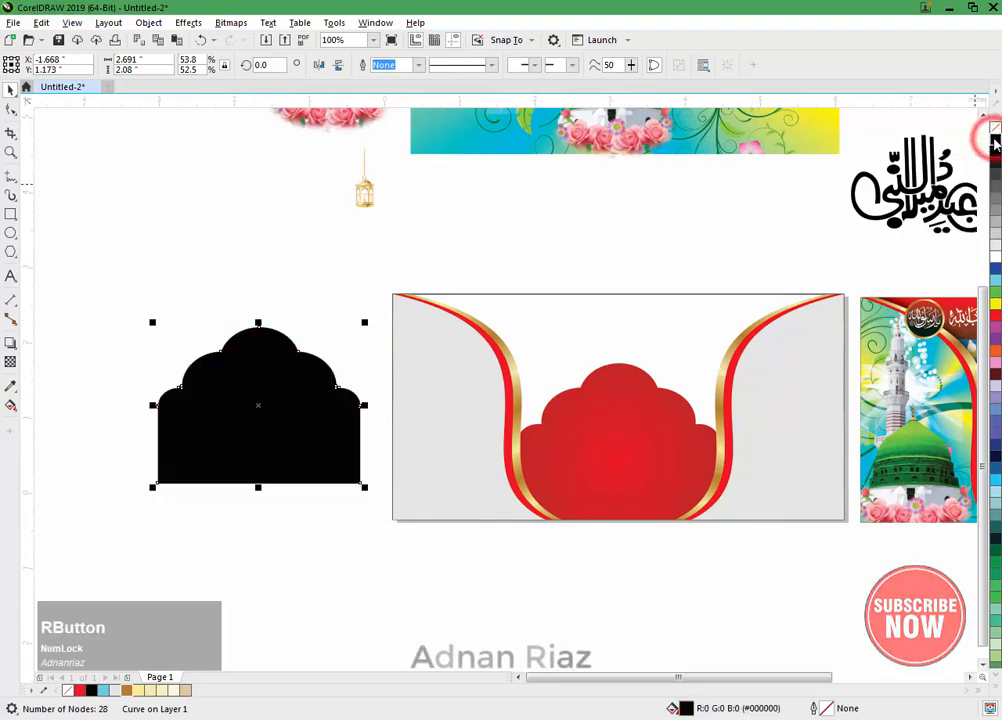
Step: Align the black arch copy horizontally centred and bottom-flush with the red arch, and order it one level behind
shift+click(658, 418)
key(c)
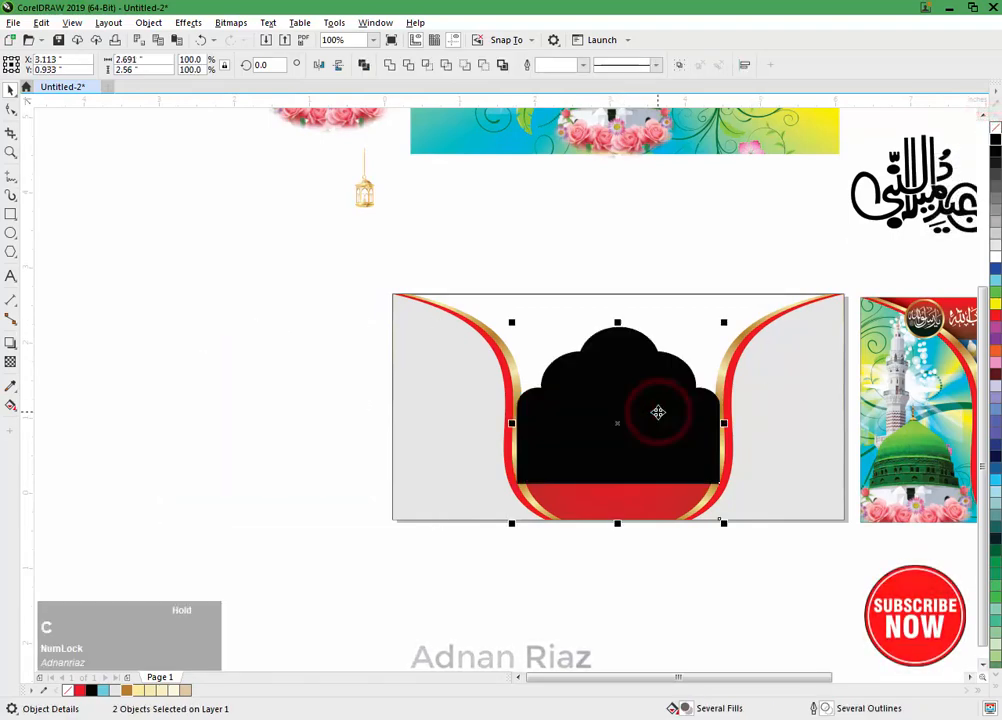
key(b)
click(592, 557)
click(630, 471)
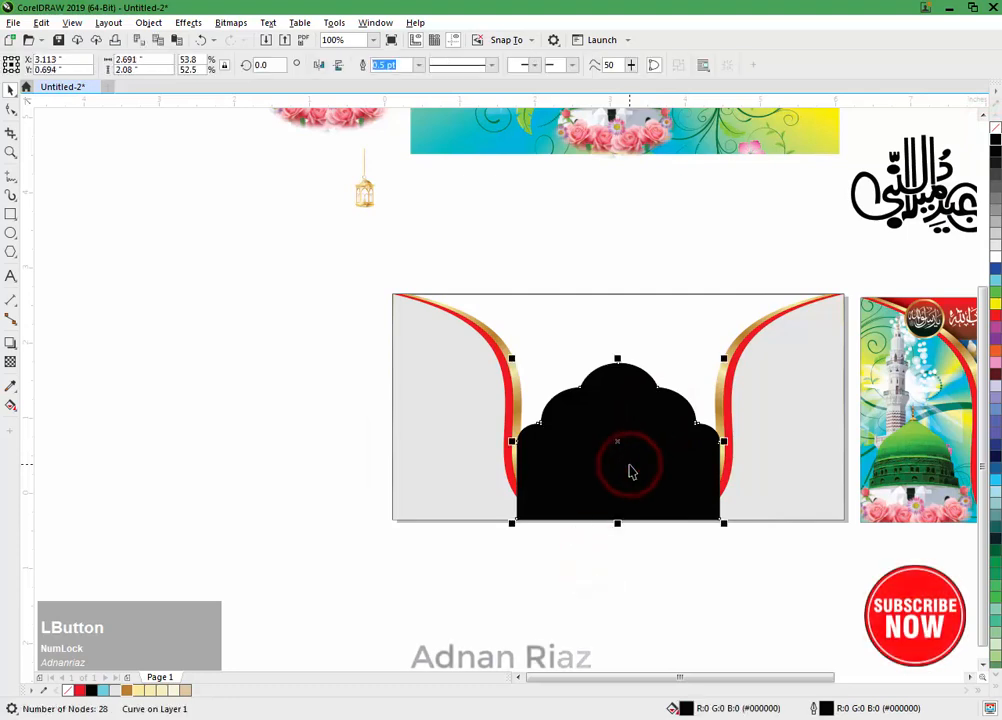
key(ctrl+Page_Down)
Step: Enlarge the black arch to about 2.77 x 2.122 inches so it forms a thin rim around the red arch
scroll(716, 370, up, 2)
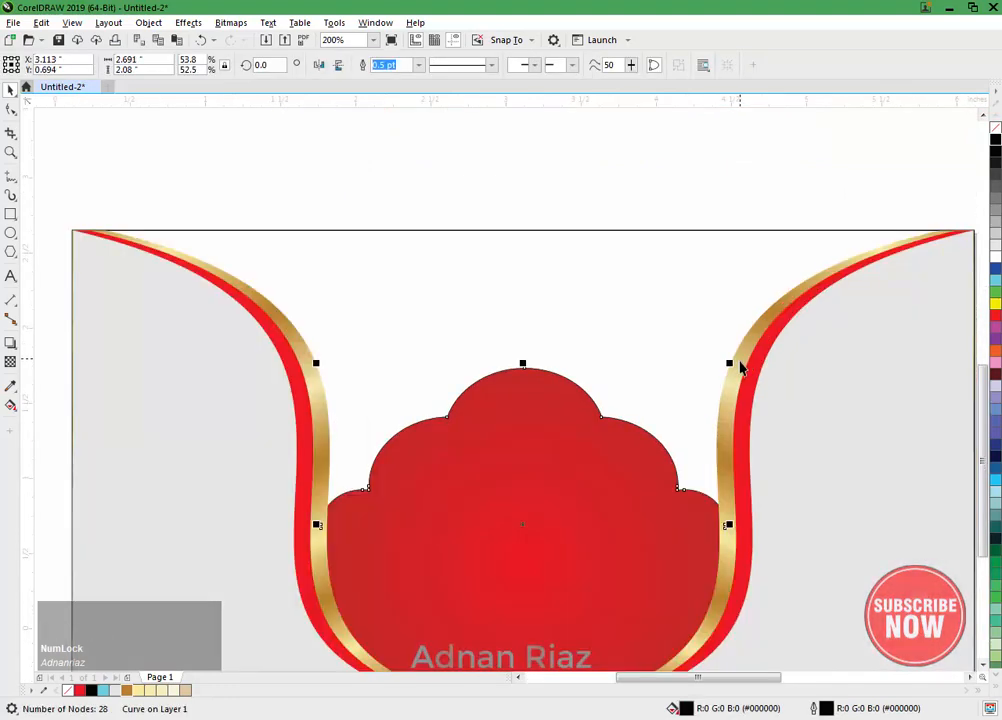
drag(731, 360, 743, 351)
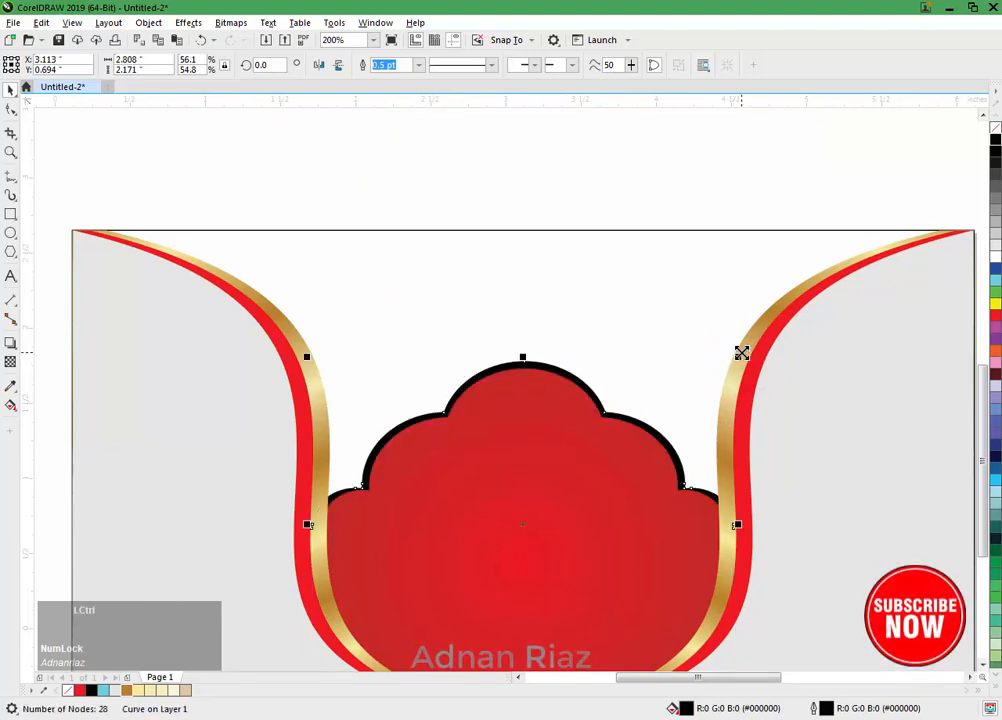
key(ctrl+z)
drag(524, 362, 524, 350)
drag(729, 518, 737, 513)
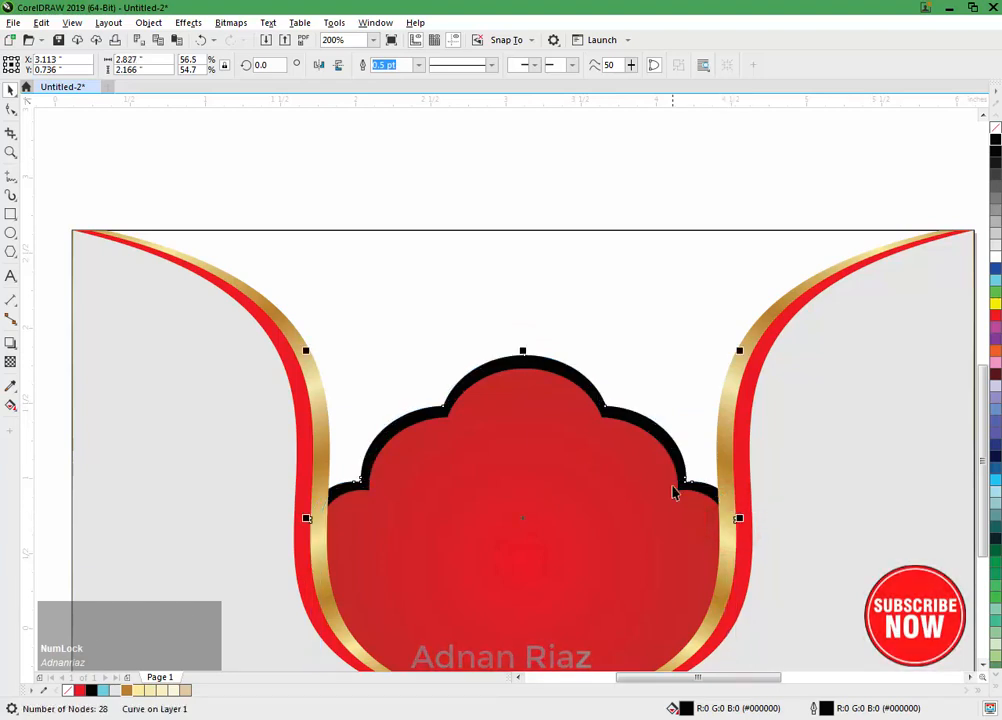
drag(741, 351, 740, 354)
scroll(724, 374, down, 2)
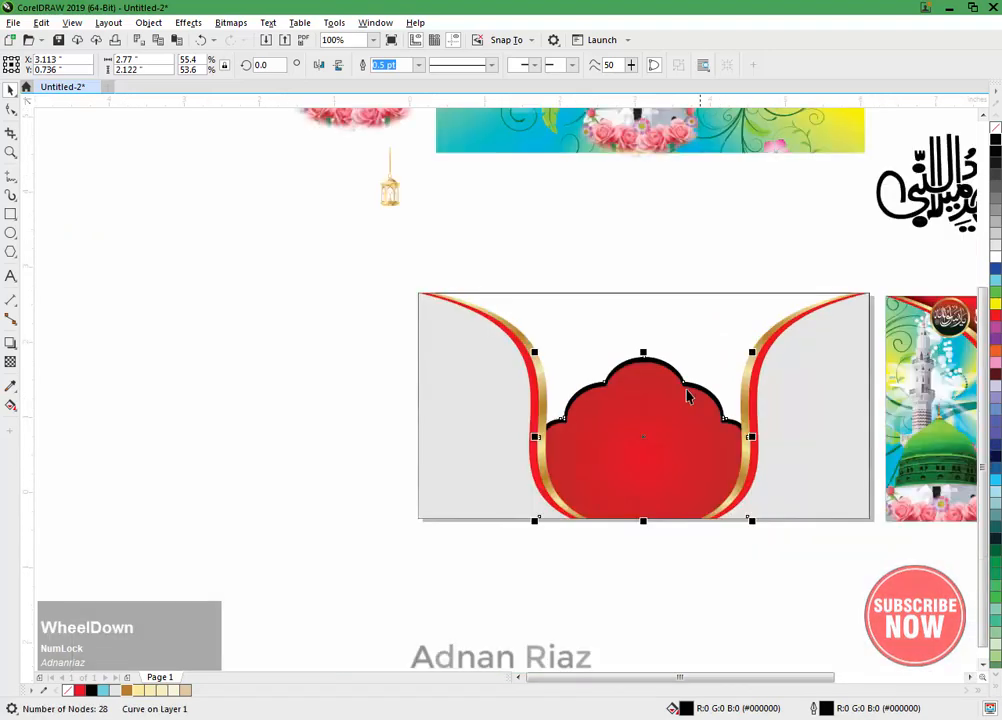
Step: Move the black arch beside the banner, add a slightly smaller concentric copy, and combine both into a hollow arch frame
middle_click(754, 409)
drag(754, 409, 351, 387)
scroll(351, 387, up, 1)
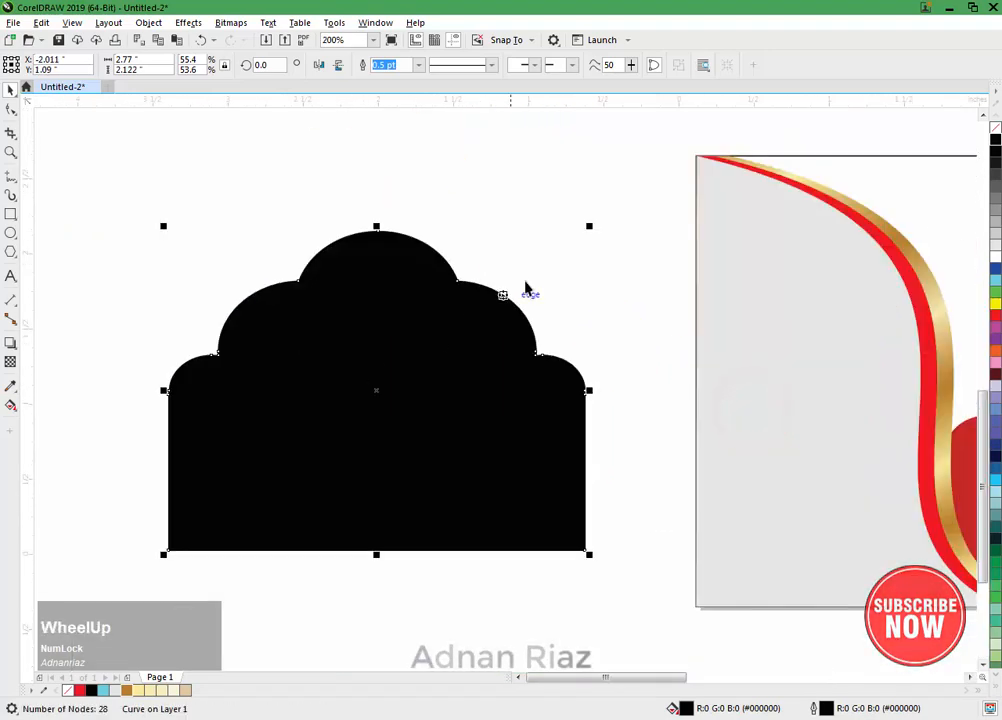
drag(589, 226, 608, 248)
drag(660, 197, 130, 572)
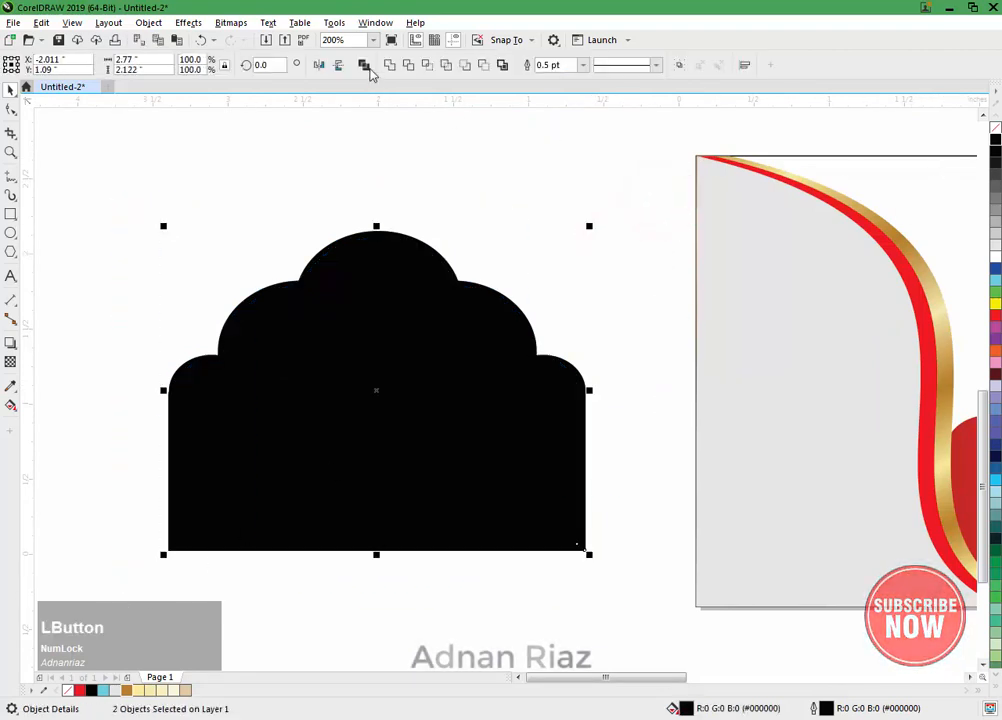
click(364, 65)
click(423, 181)
scroll(329, 286, down, 2)
middle_click(378, 350)
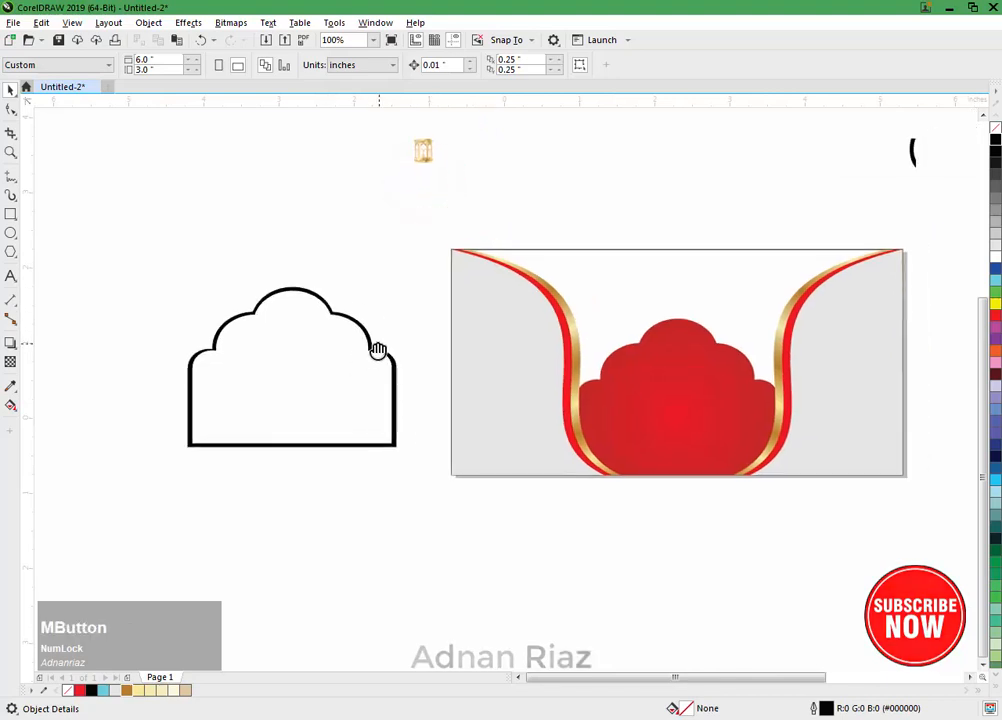
Step: Centre the hollow black arch frame on the red arch both horizontally and vertically
click(388, 354)
shift+click(626, 400)
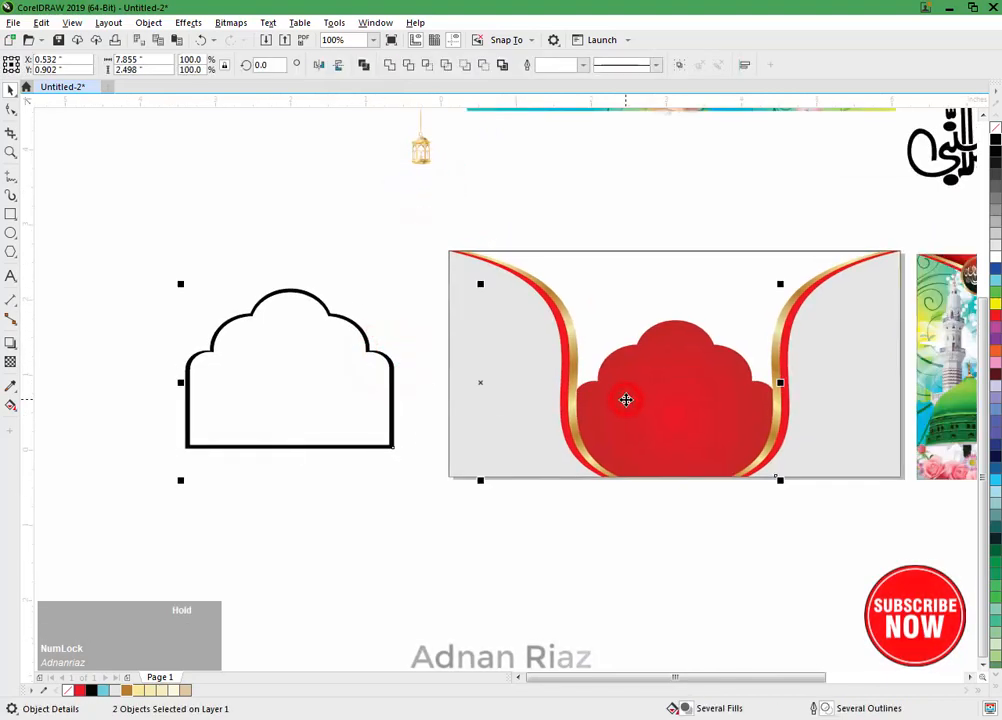
key(c)
key(e)
click(640, 559)
Step: Apply a horizontal linear black-to-white fountain fill across the full width of the arch frame
scroll(725, 311, up, 1)
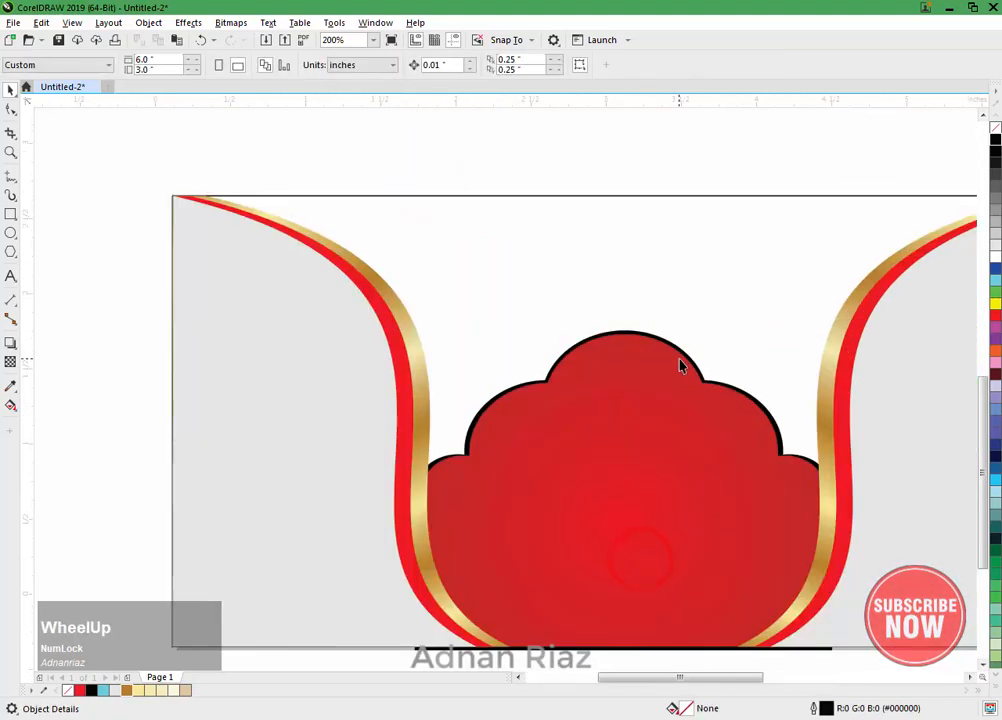
click(690, 365)
middle_click(738, 380)
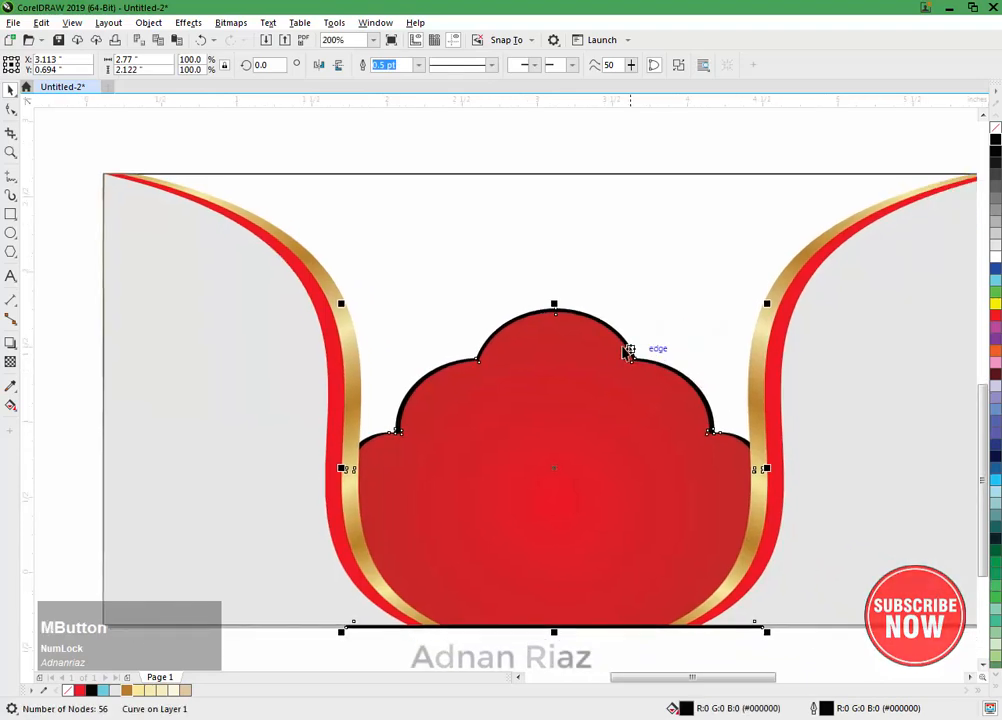
key(g)
scroll(461, 325, down, 1)
middle_click(461, 320)
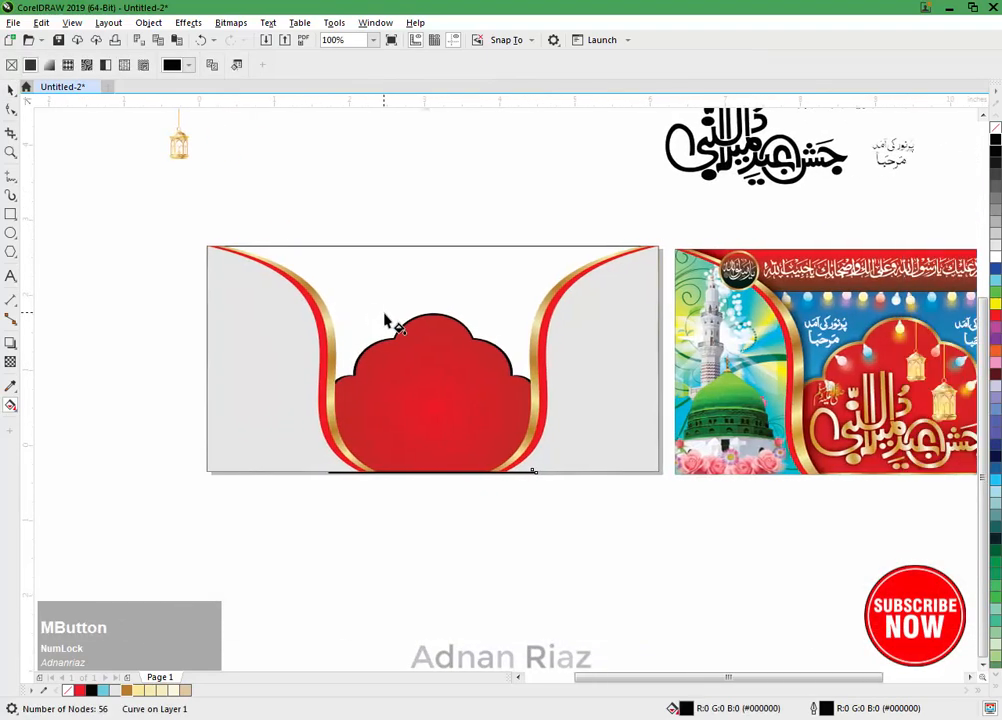
drag(245, 397, 537, 403)
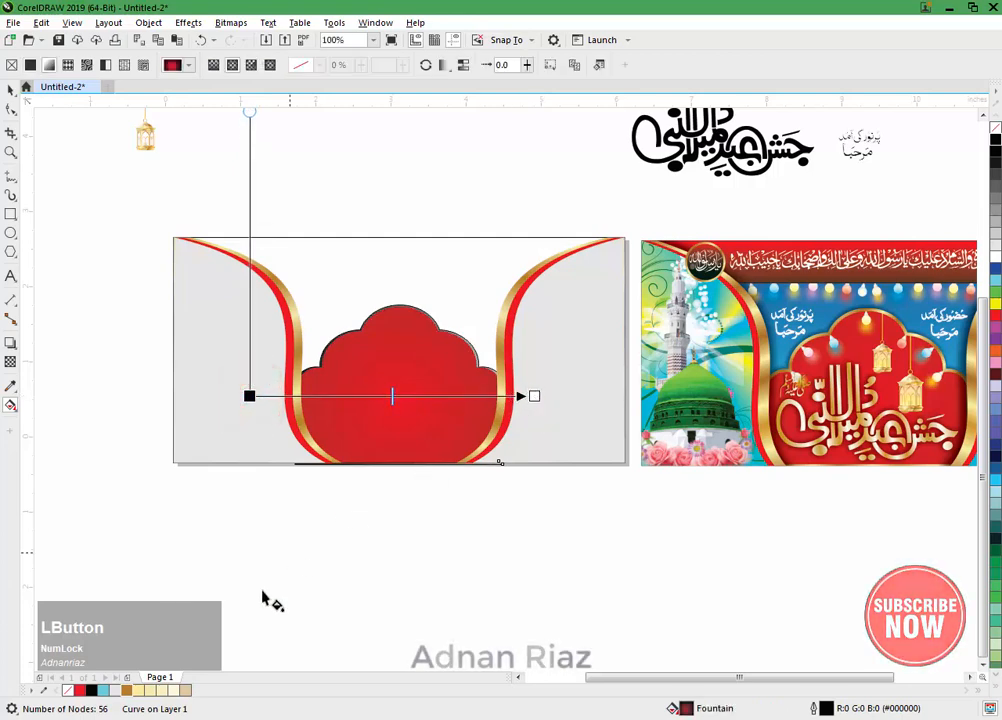
Step: Change the frame gradient's starting colour to brownish gold and remove the frame's outline
click(126, 690)
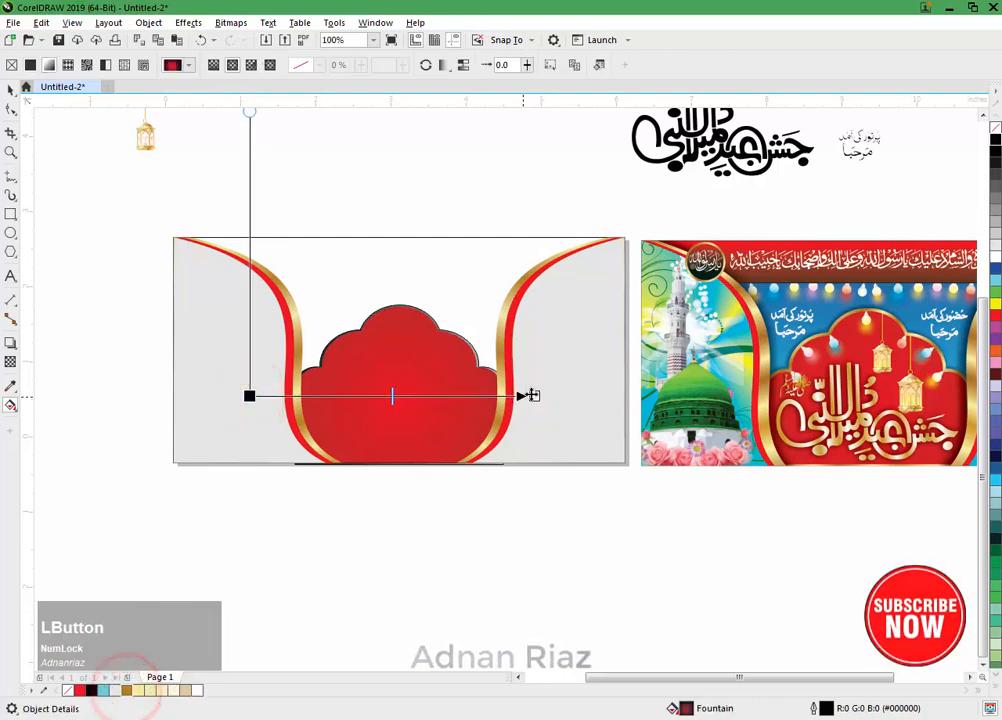
click(534, 395)
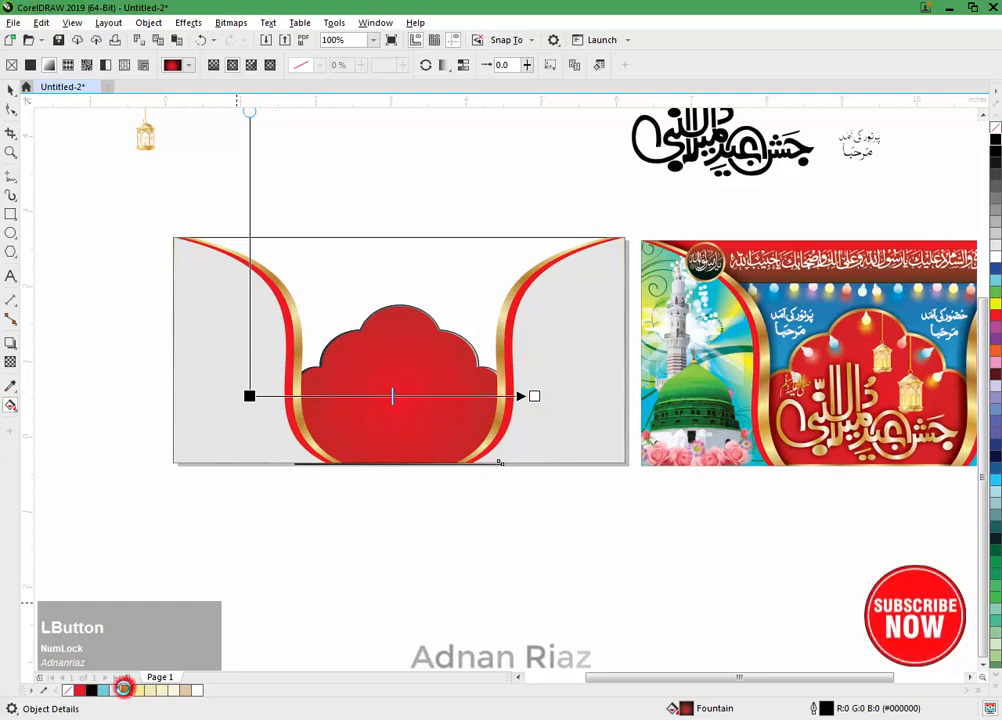
click(125, 689)
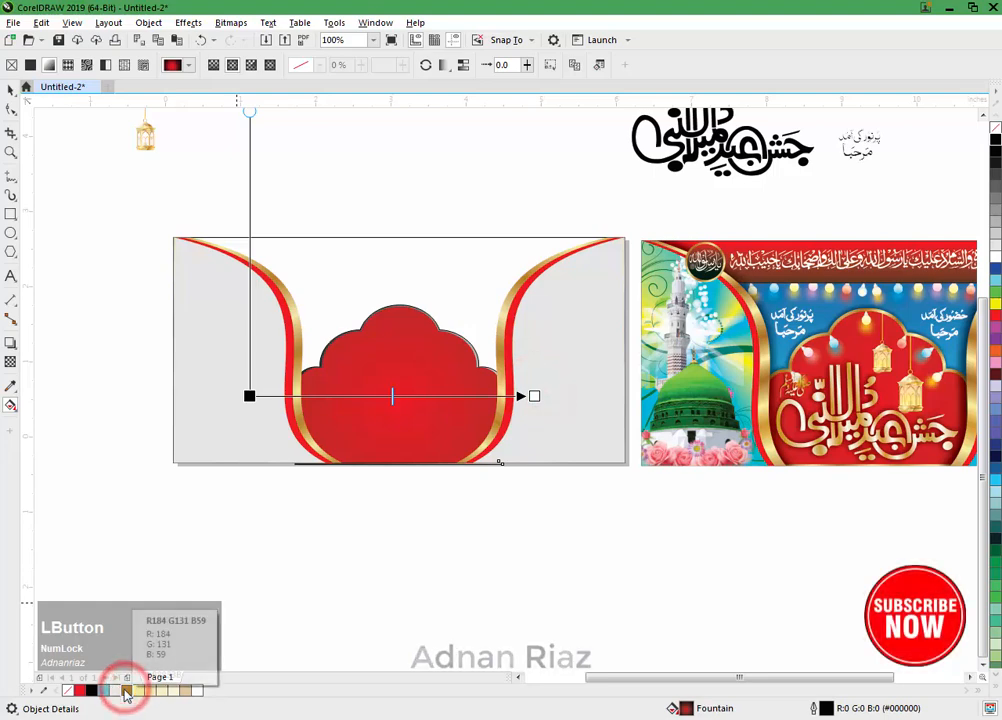
click(250, 396)
click(125, 689)
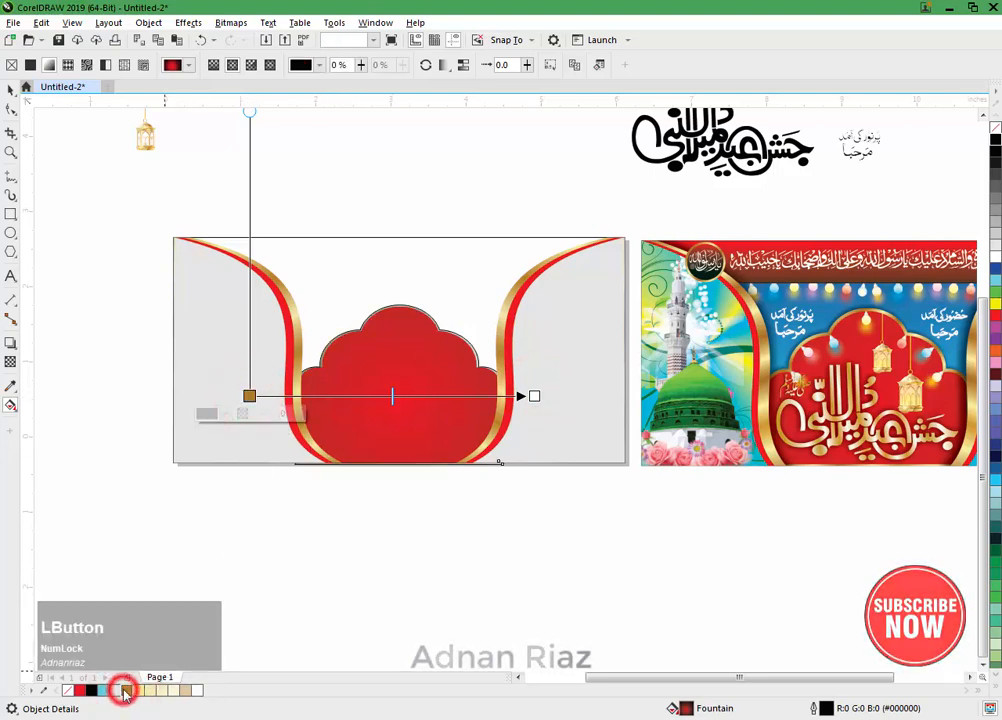
right_click(996, 128)
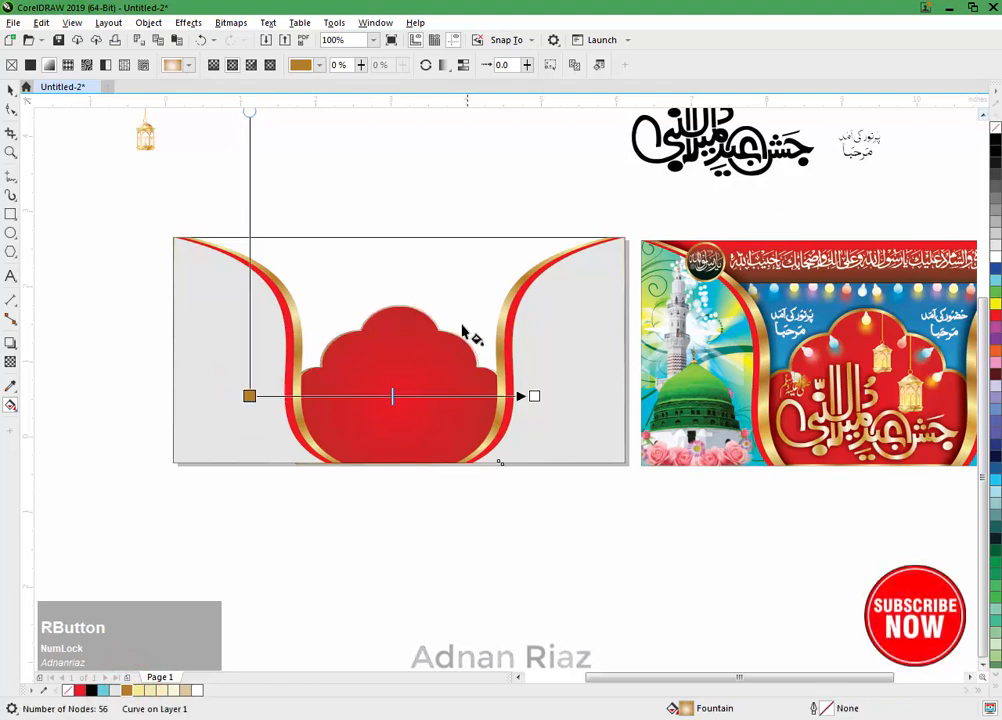
Step: Add a cream colour stop near the frame gradient's start and pull both gradient ends in to the arch frame's side edges
scroll(395, 380, up, 2)
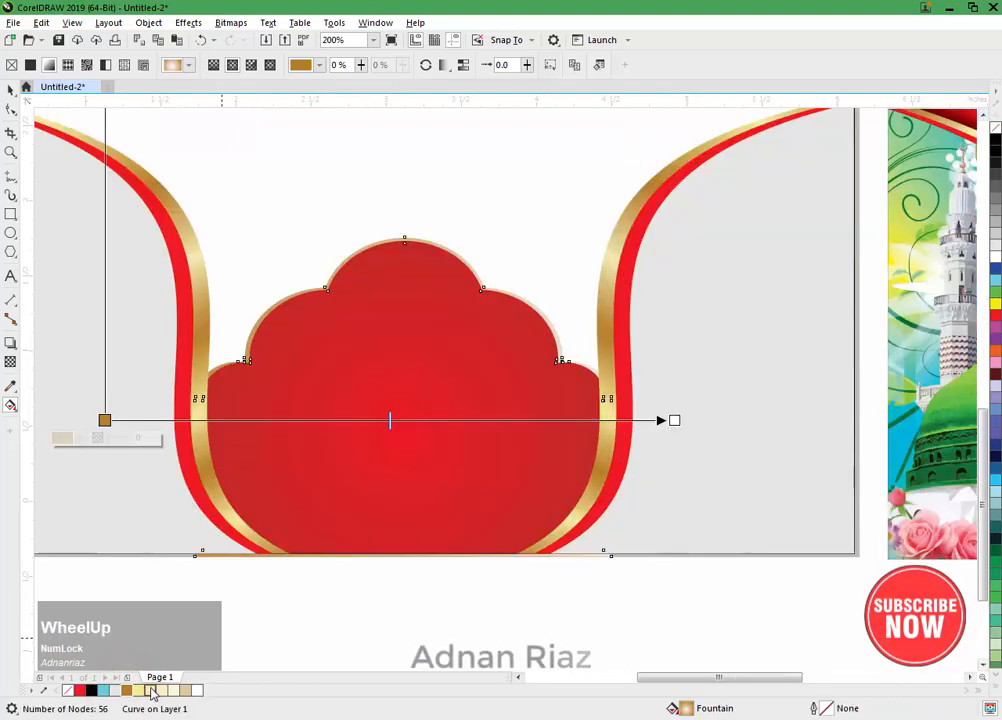
drag(152, 690, 201, 416)
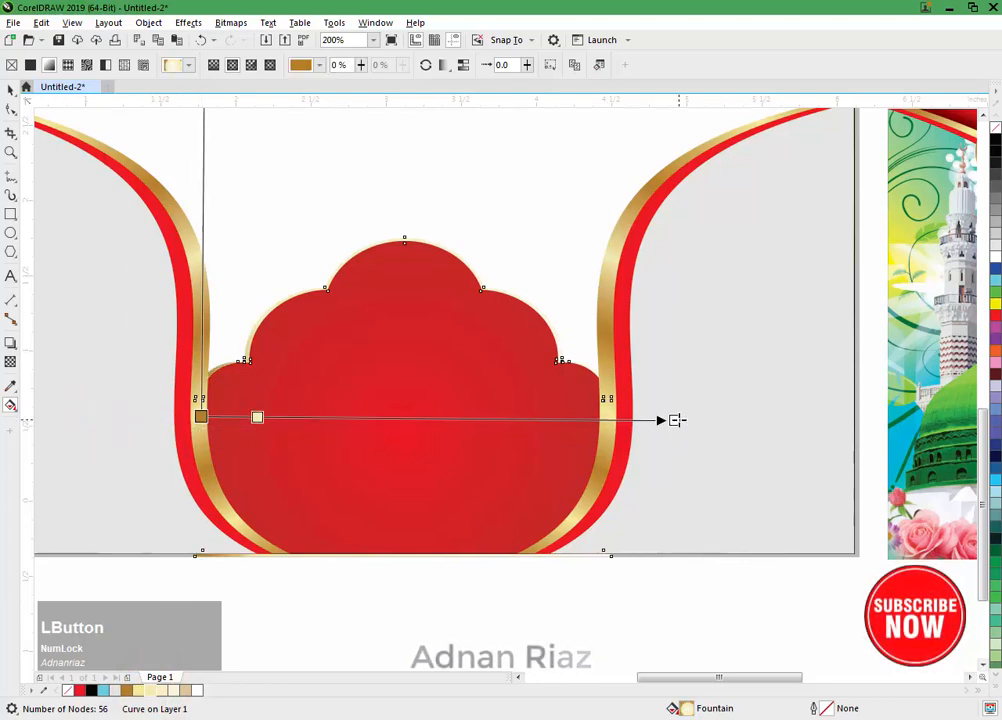
drag(674, 420, 615, 416)
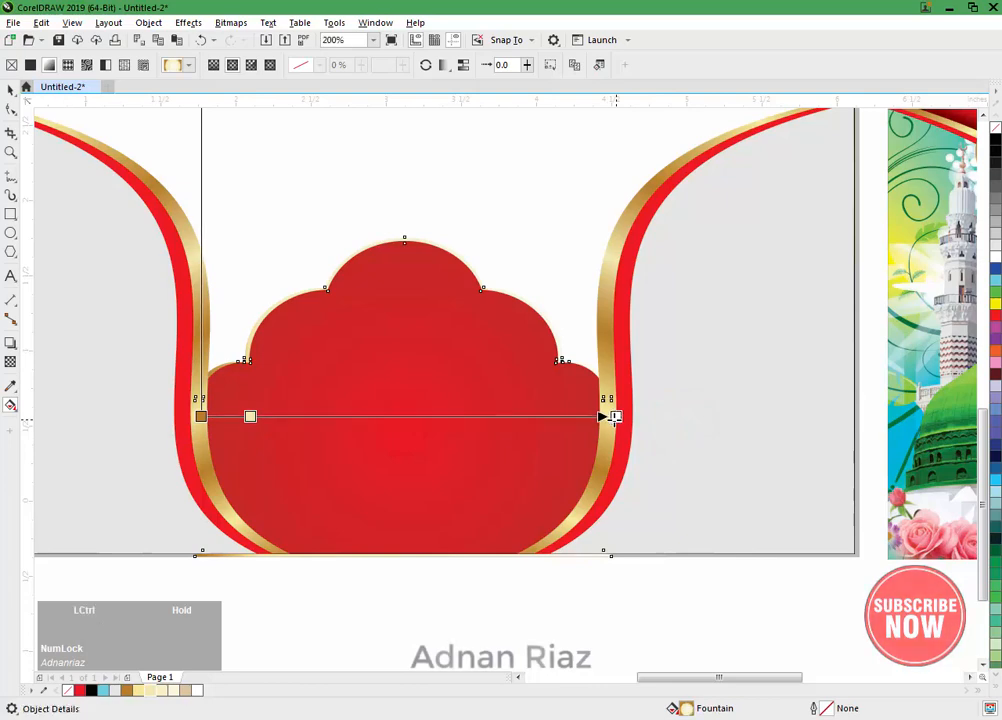
Step: Add alternating brownish-gold and pale-yellow colour stops to the frame gradient from its middle through the right half
drag(126, 690, 401, 421)
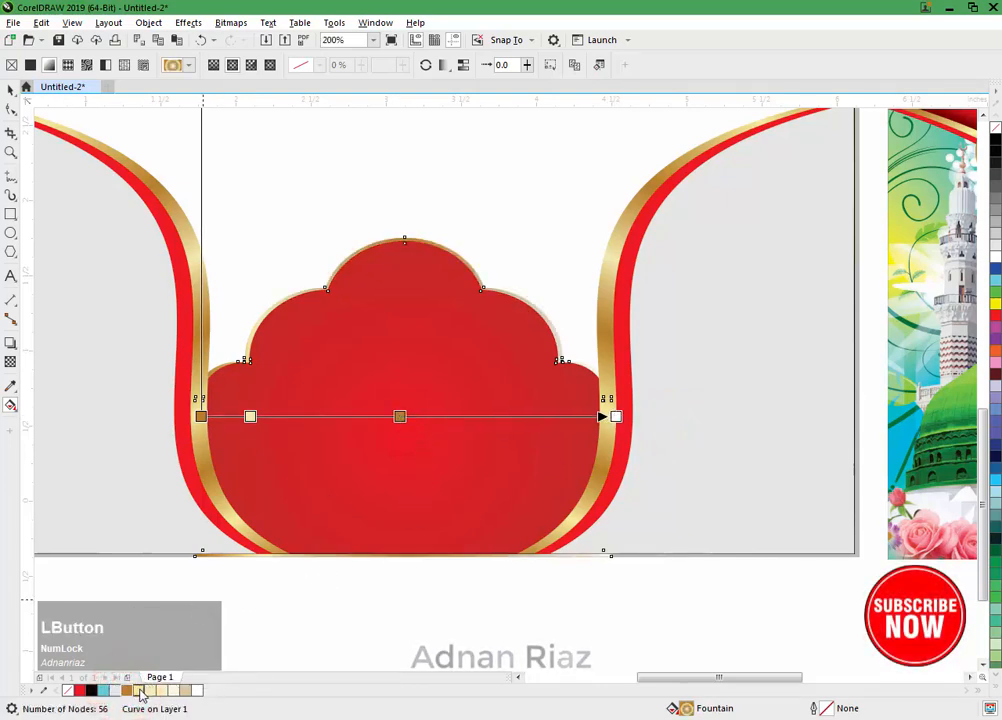
drag(460, 442, 437, 417)
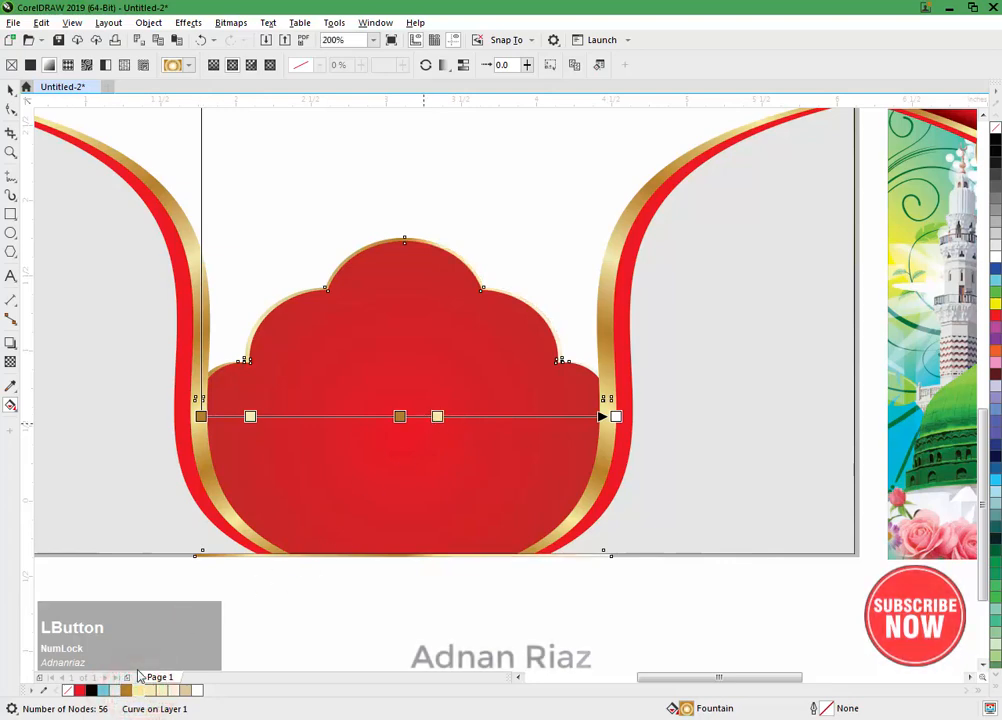
drag(127, 690, 468, 416)
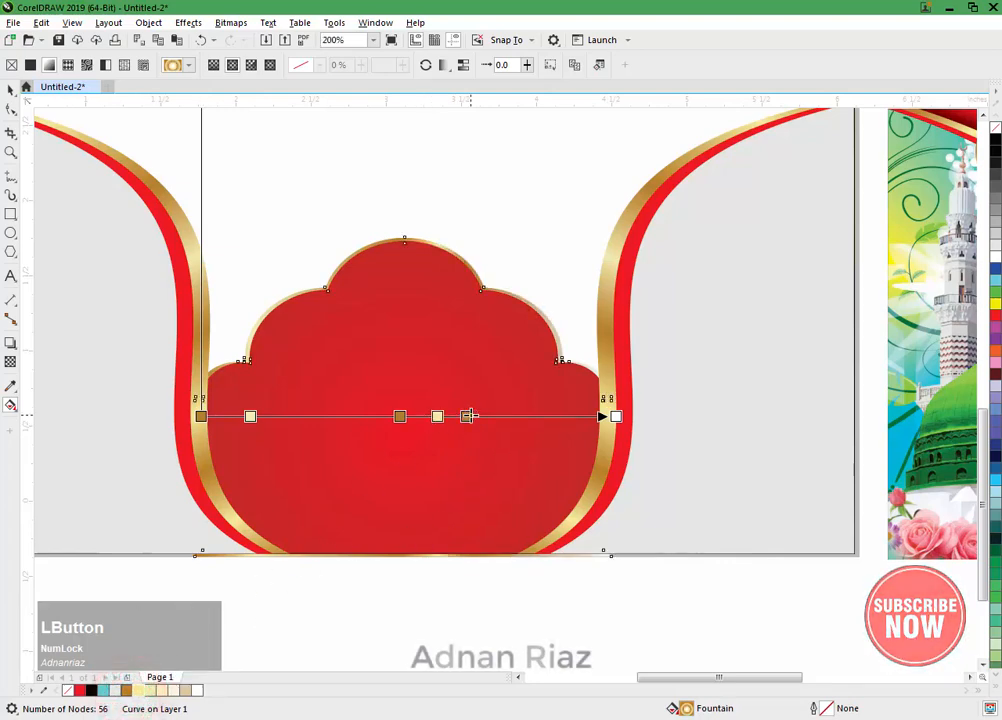
drag(270, 636, 516, 420)
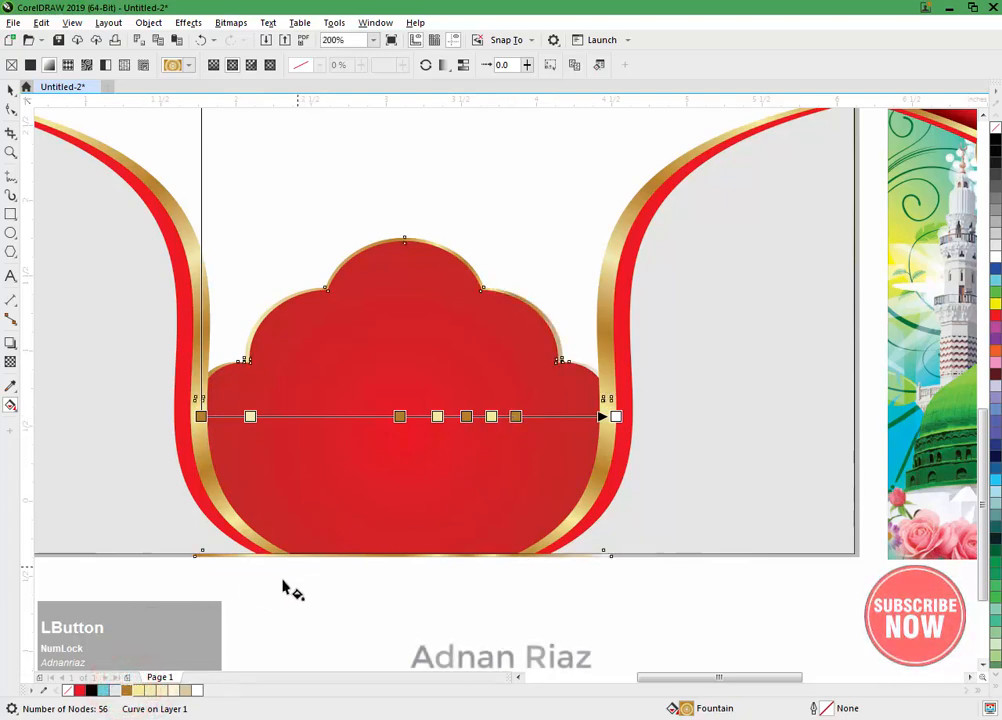
drag(142, 693, 545, 424)
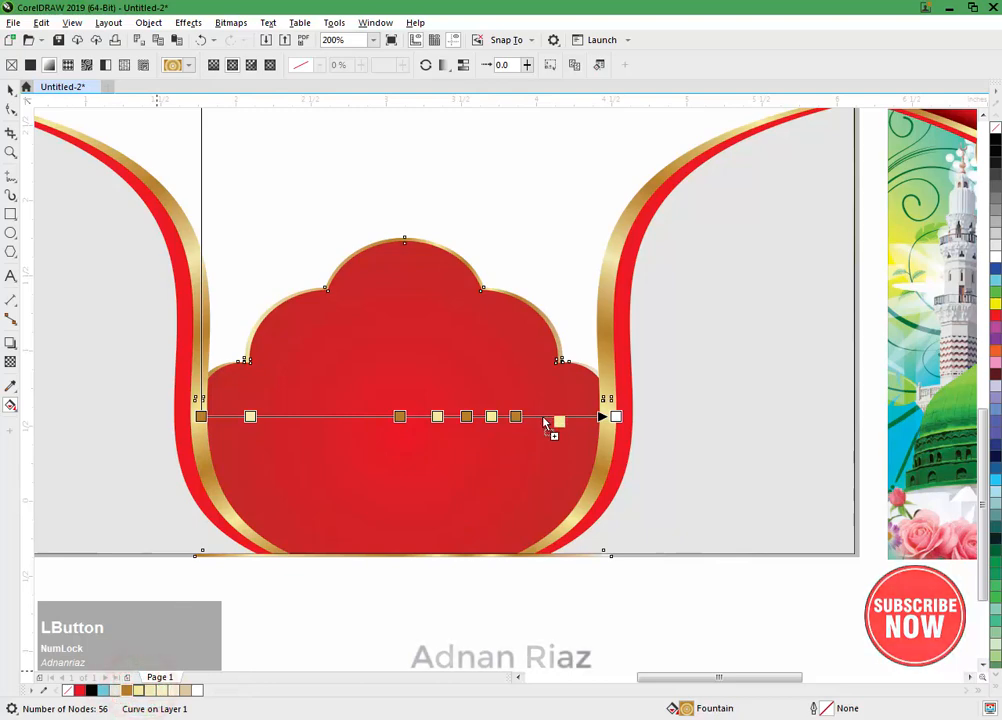
drag(126, 690, 527, 452)
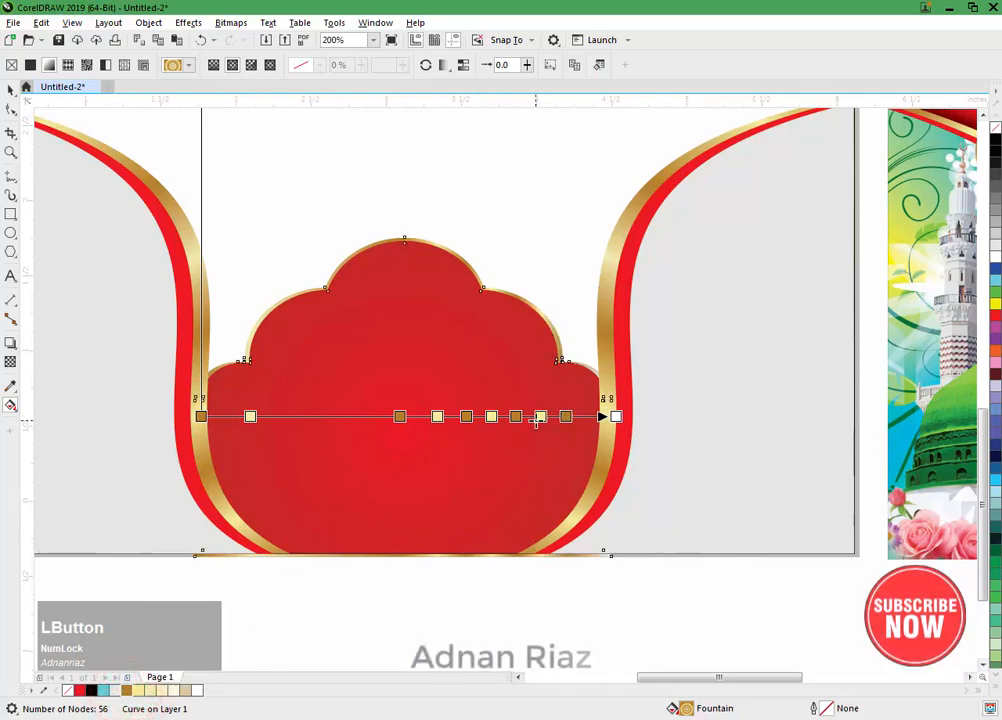
Step: Set the frame gradient's end stop to brownish gold (R184 G131 B59) and add a pale-yellow stop just before it
click(613, 418)
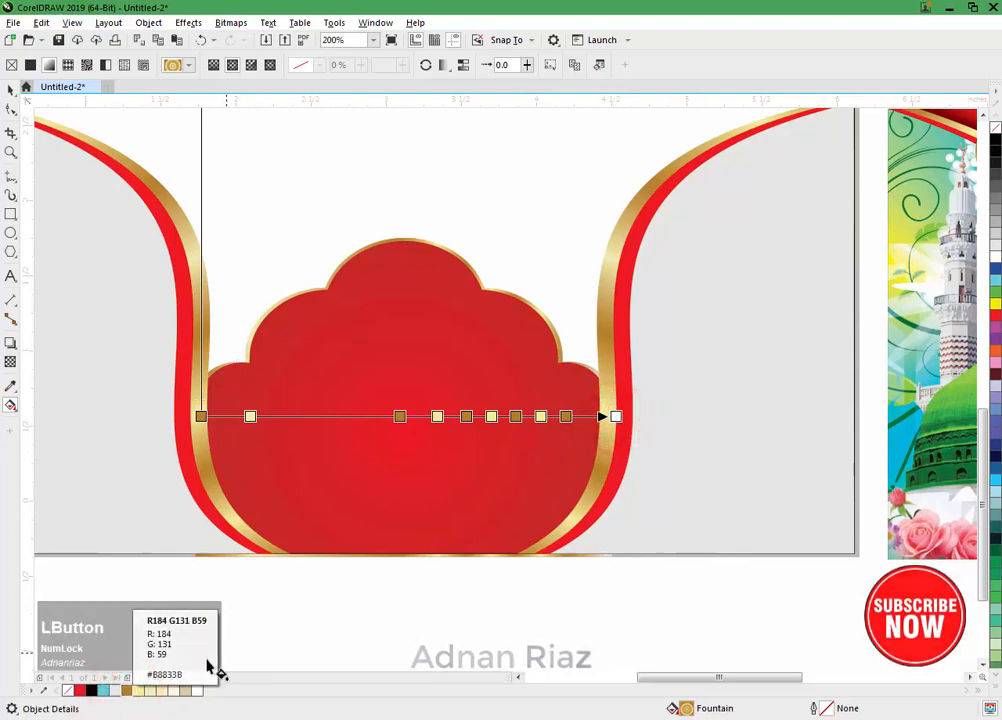
drag(126, 690, 616, 416)
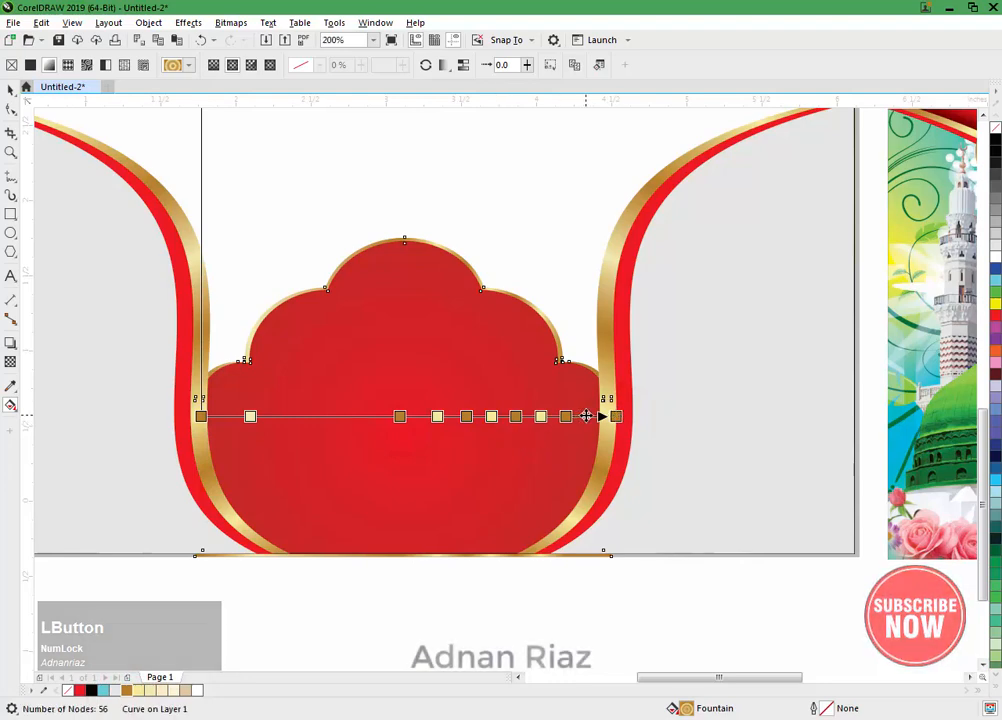
click(587, 418)
double_click(588, 416)
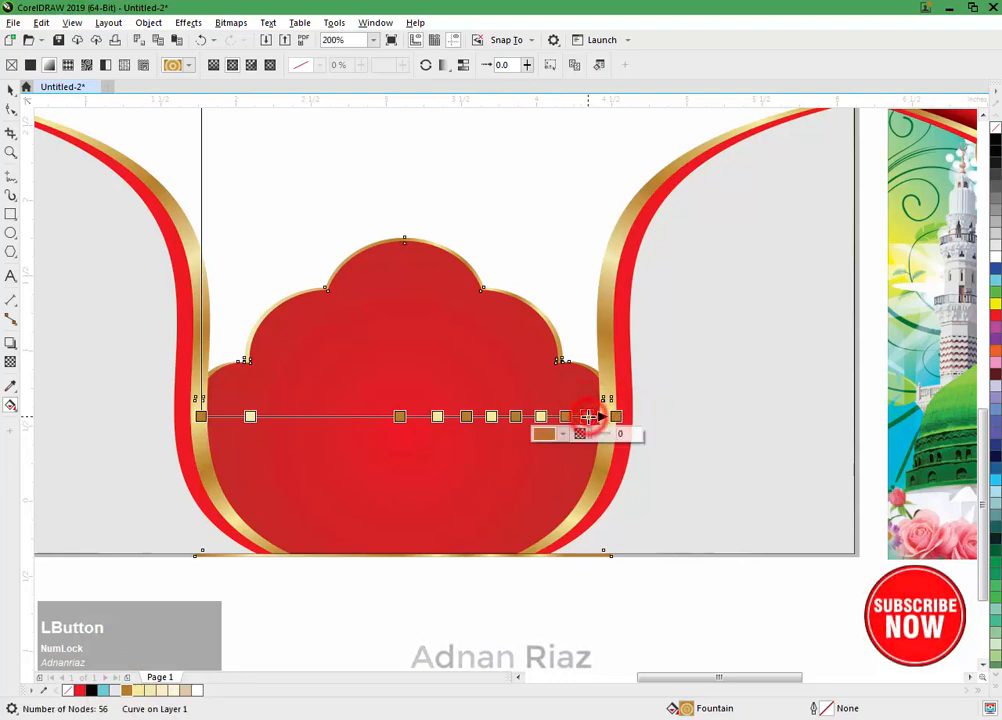
click(141, 691)
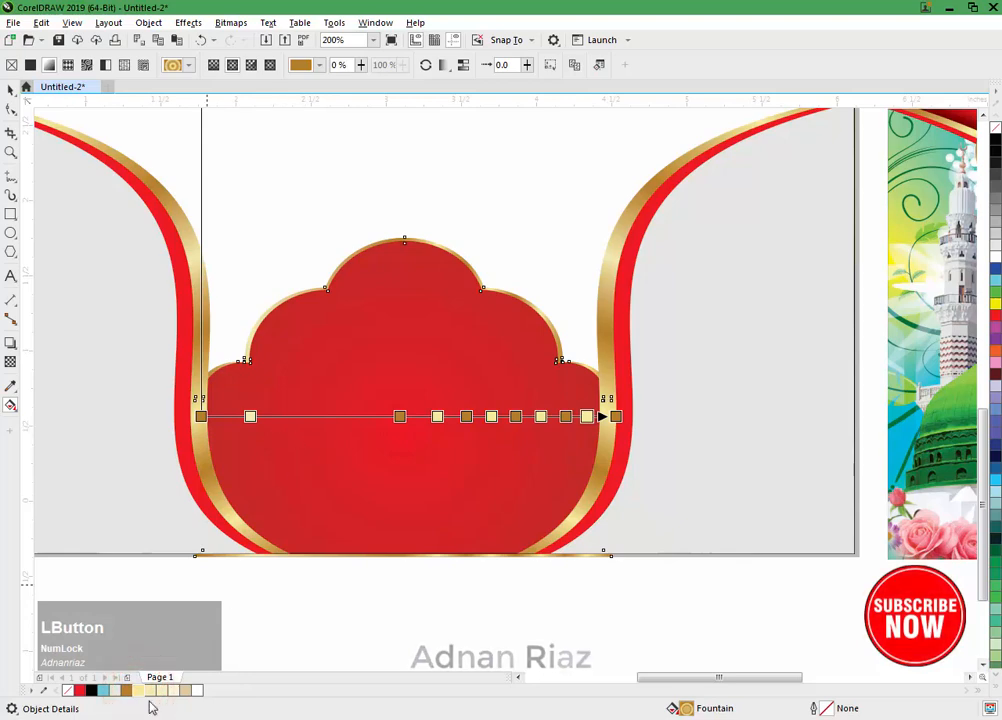
Step: Fill the left half of the frame gradient with alternating pale-yellow and brownish-gold stops, make the start stop pale yellow, and deselect the frame
drag(138, 690, 375, 480)
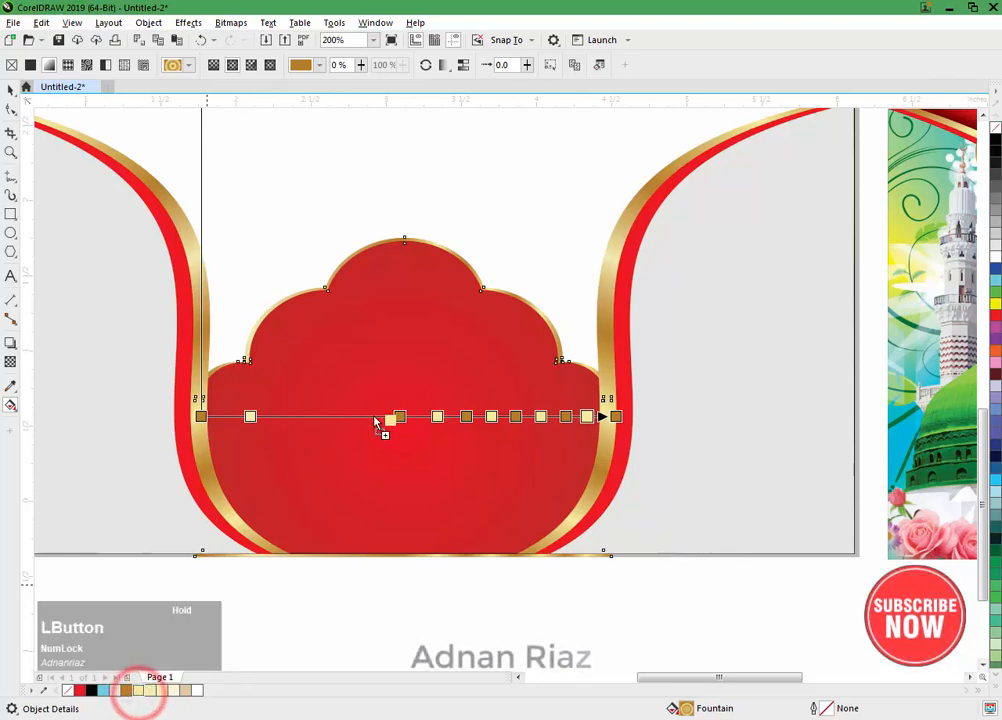
drag(375, 422, 368, 418)
drag(127, 690, 313, 447)
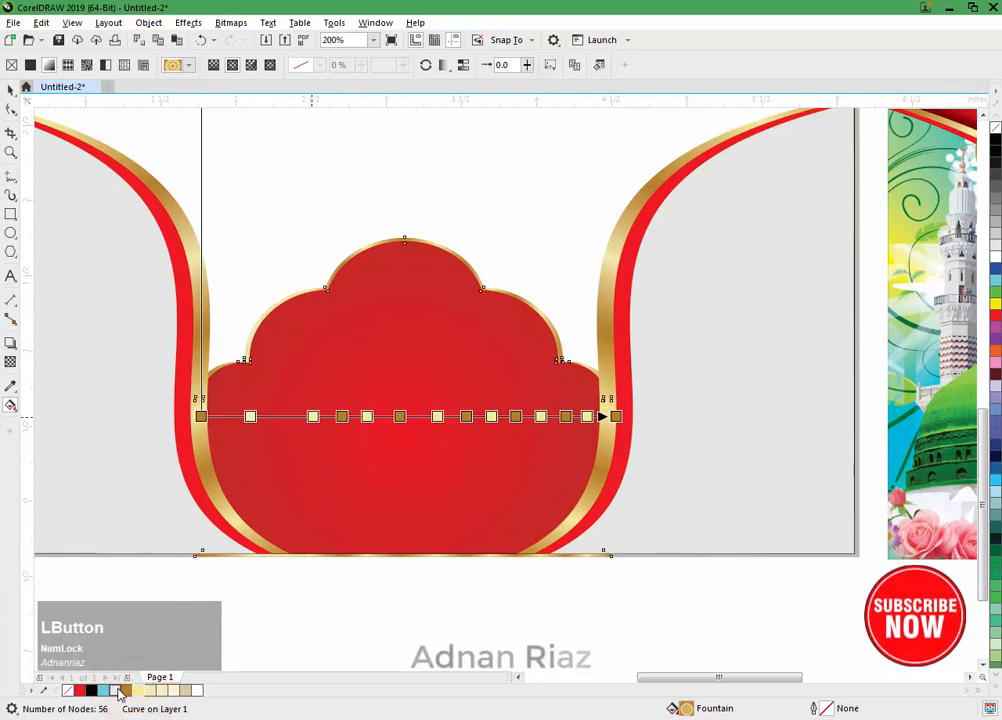
drag(125, 690, 151, 648)
drag(287, 428, 277, 418)
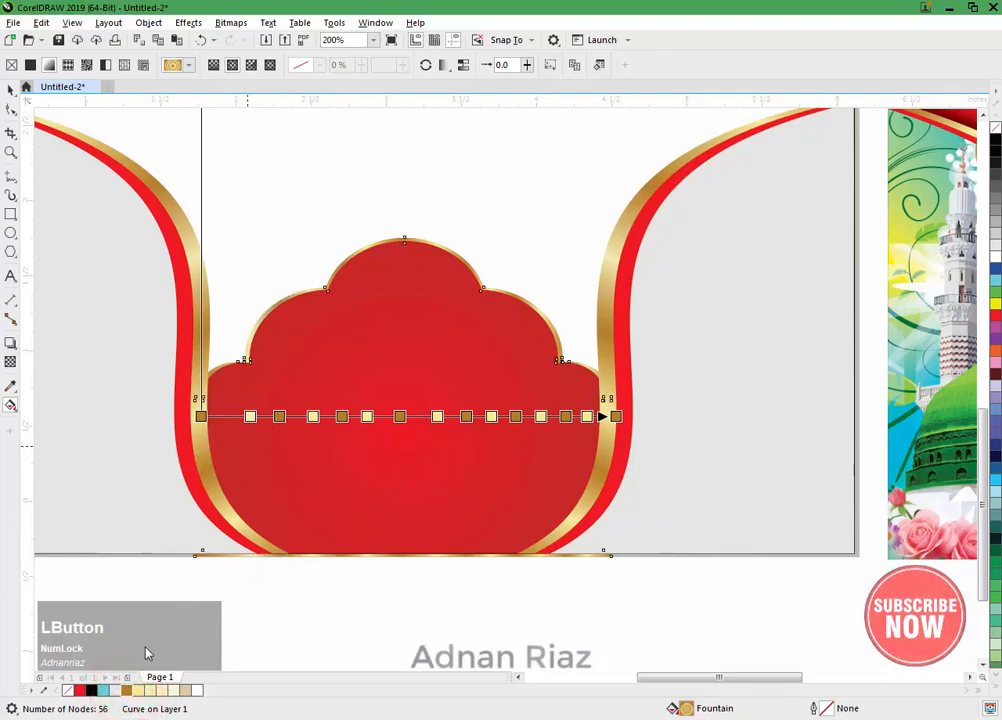
drag(126, 690, 228, 424)
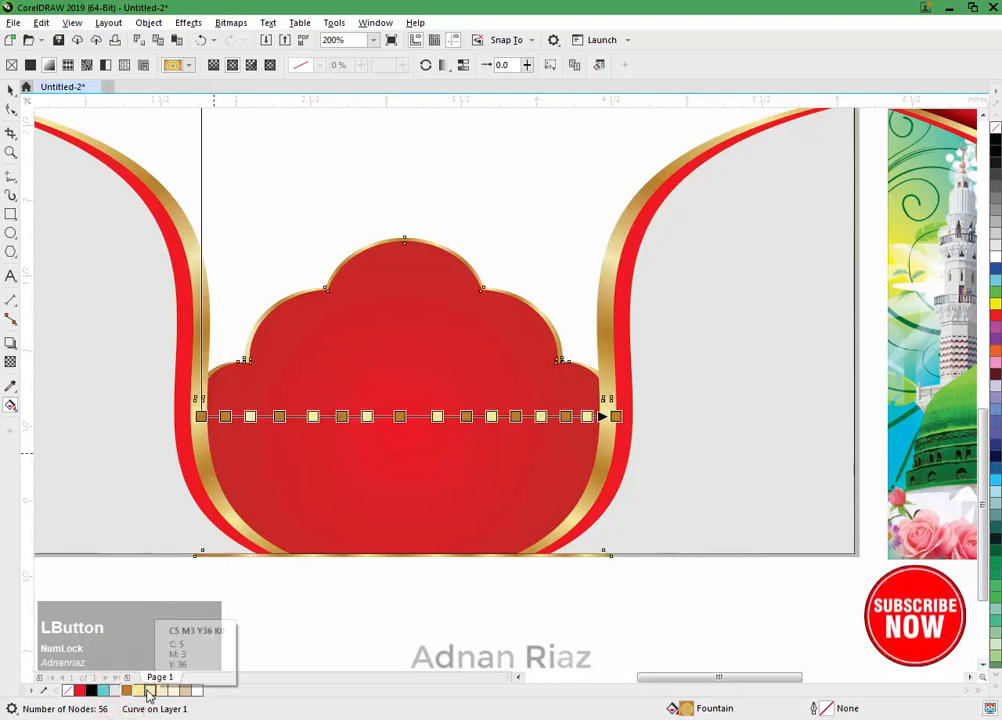
drag(138, 690, 202, 420)
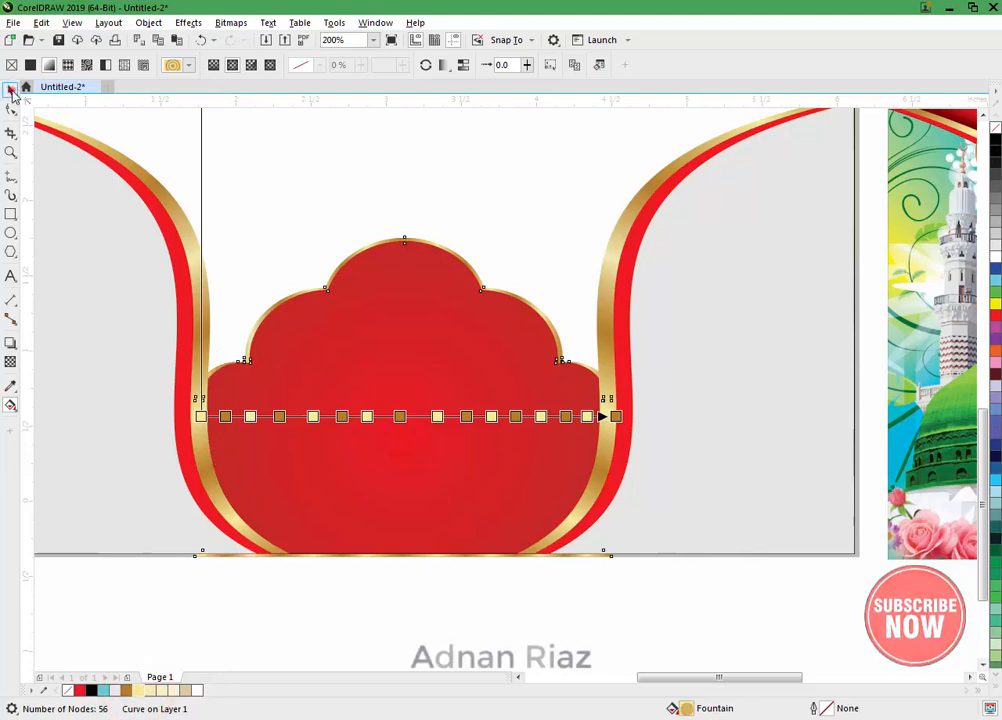
click(11, 89)
click(403, 613)
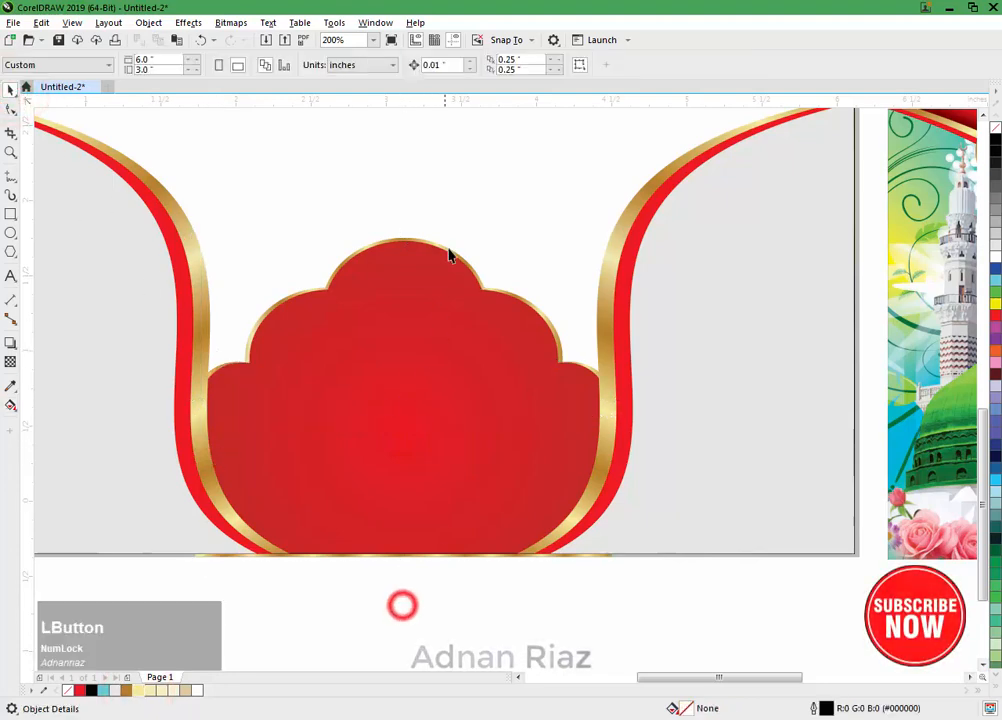
Step: Examine the gold gradient along the arch frame's edge, and view the whole banner beside the reference design
scroll(443, 248, up, 1)
click(424, 258)
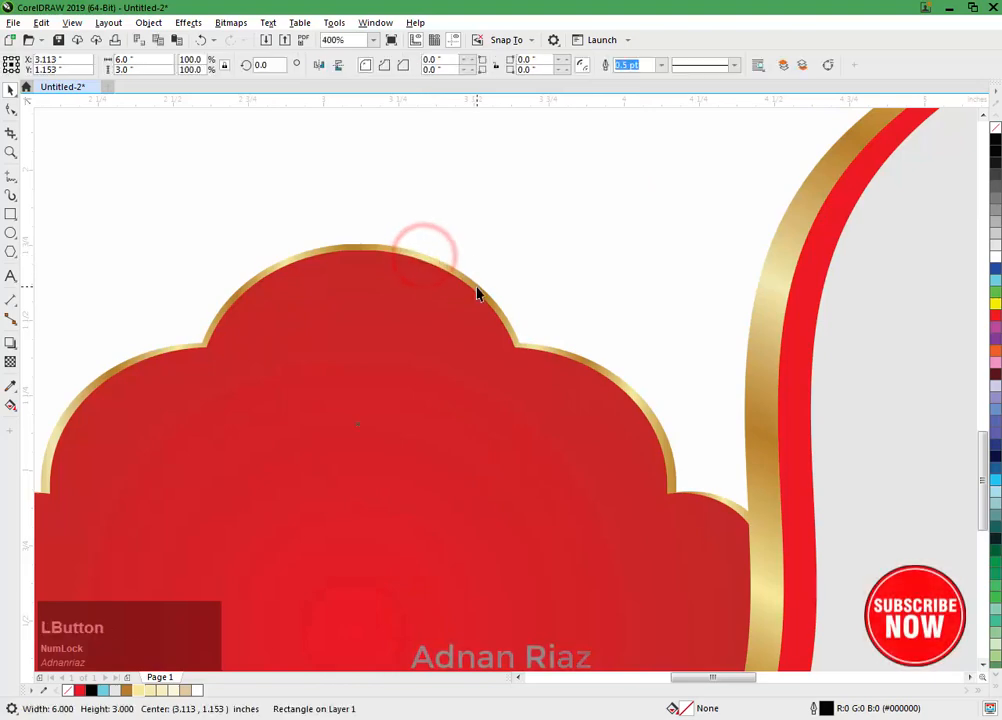
scroll(479, 291, down, 2)
click(385, 519)
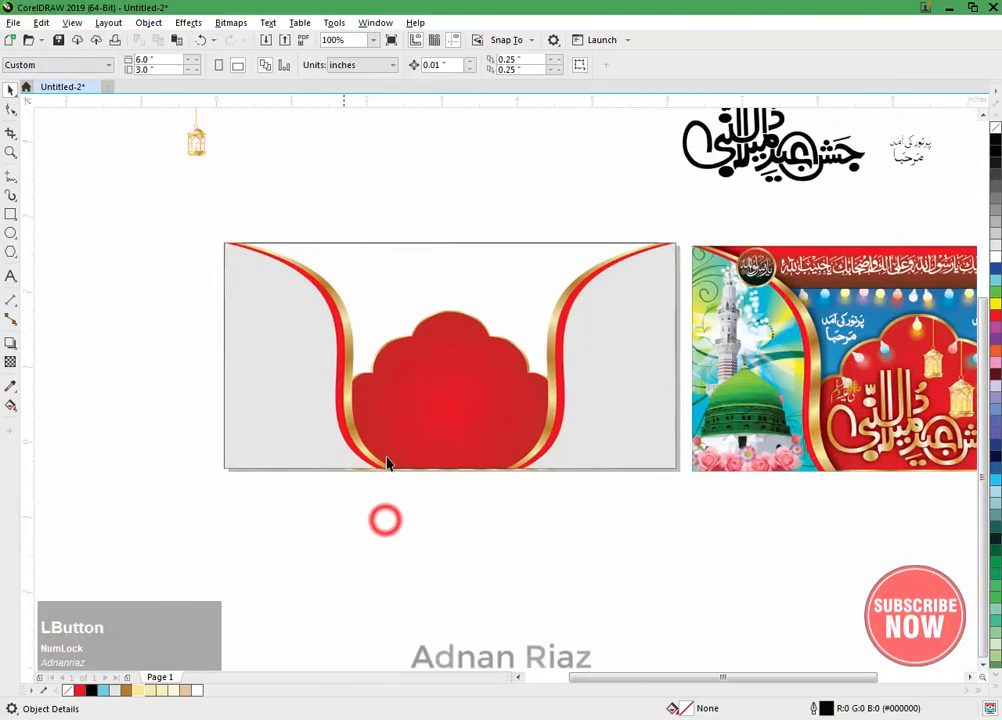
middle_click(320, 291)
scroll(360, 277, down, 1)
drag(360, 277, 362, 322)
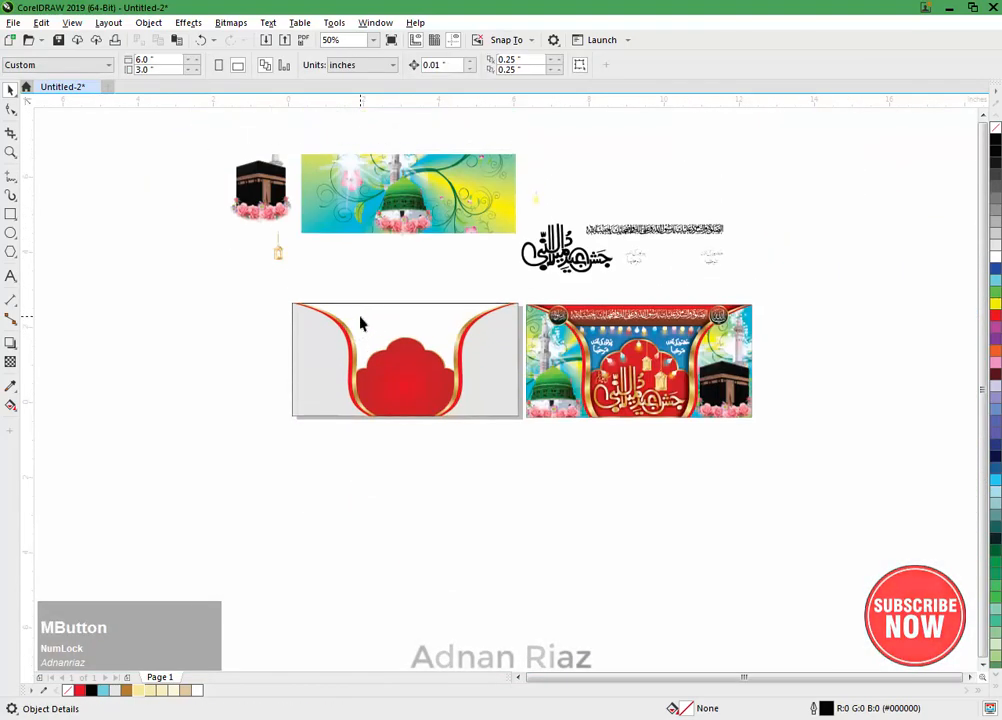
scroll(380, 303, up, 1)
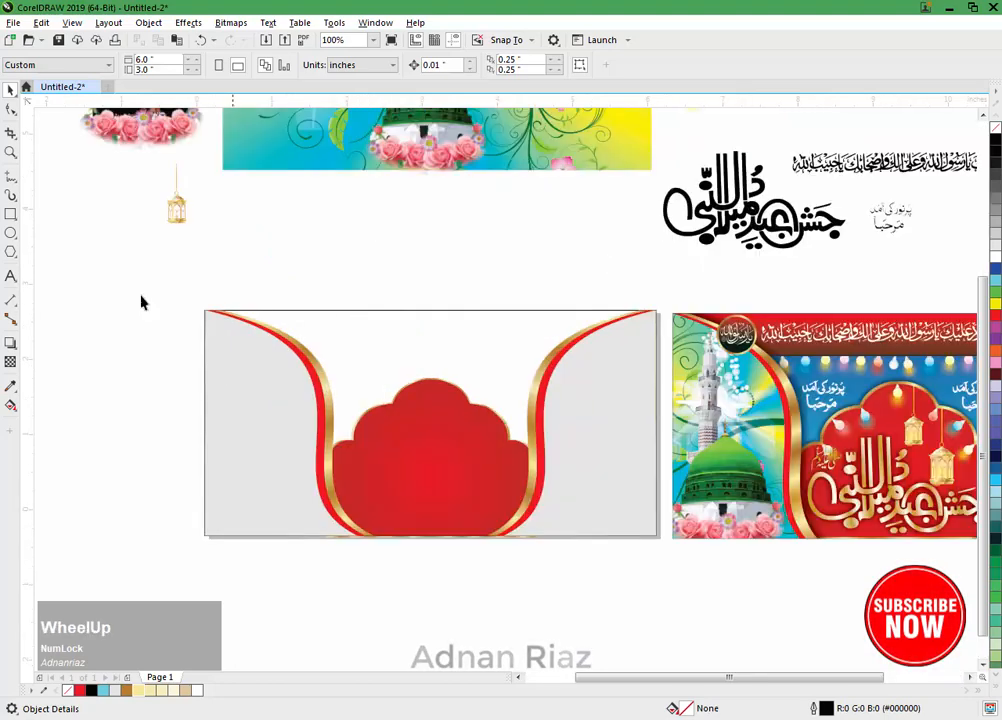
Step: Draw a rectangle about 6 x 0.57 inches across the banner's top edge and start a vertical black-to-white fountain fill on it
click(9, 215)
mouse_move(205, 311)
mouse_down()
mouse_move(658, 338)
mouse_move(656, 353)
mouse_up()
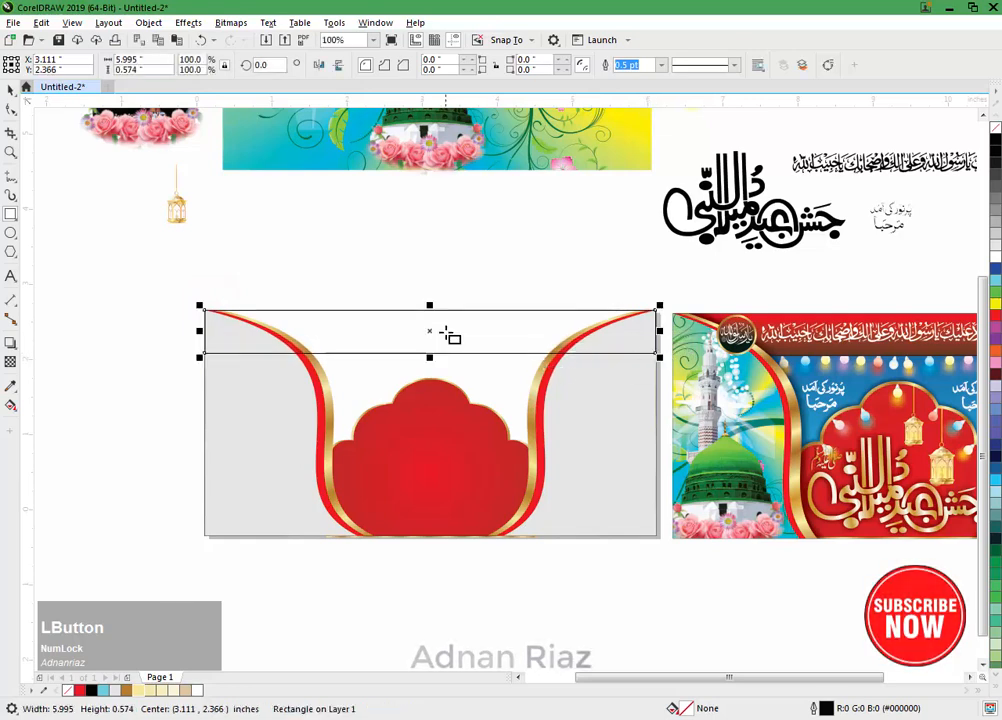
key(g)
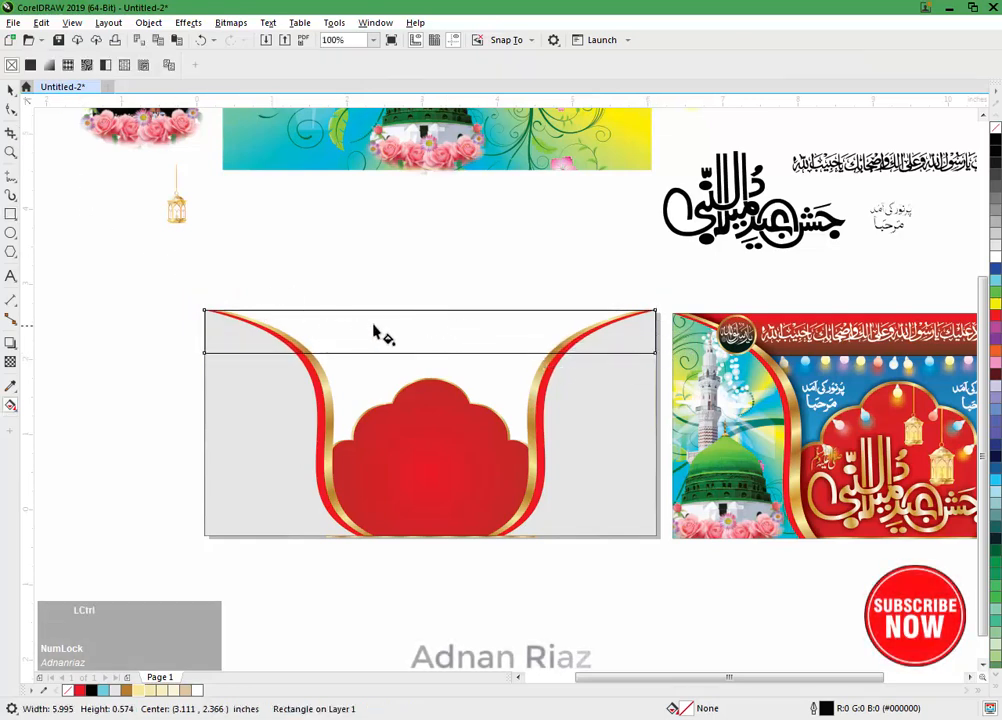
drag(410, 354, 414, 360)
key(ctrl+z)
mouse_move(423, 286)
mouse_down()
mouse_move(422, 370)
mouse_move(421, 289)
mouse_move(422, 310)
mouse_up()
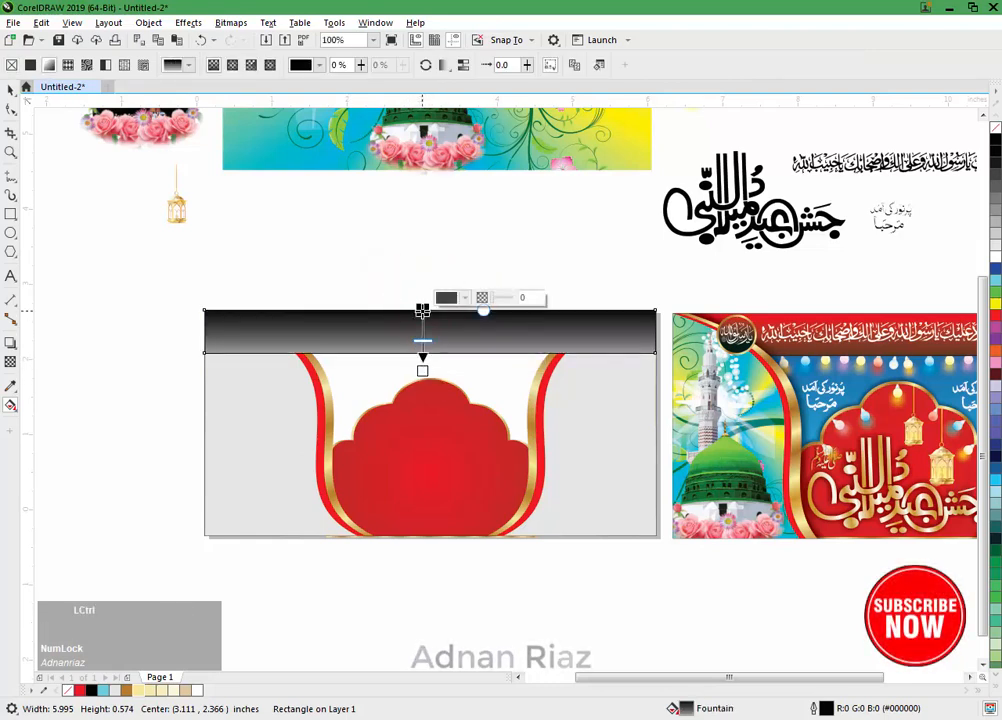
drag(426, 303, 403, 385)
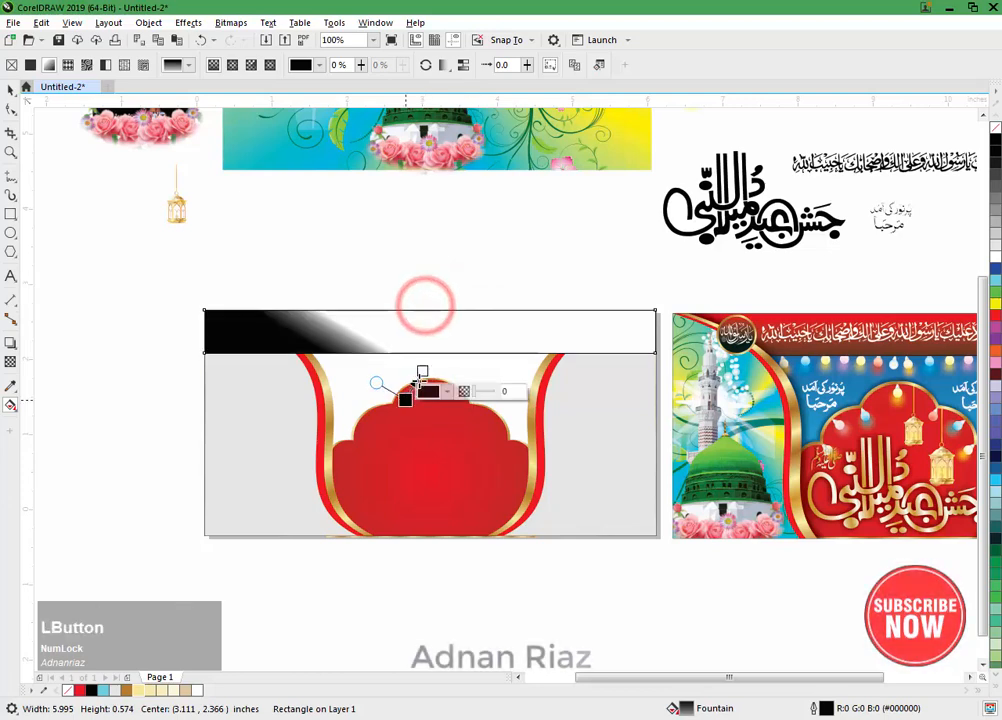
key(ctrl+z)
key(ctrl+z)
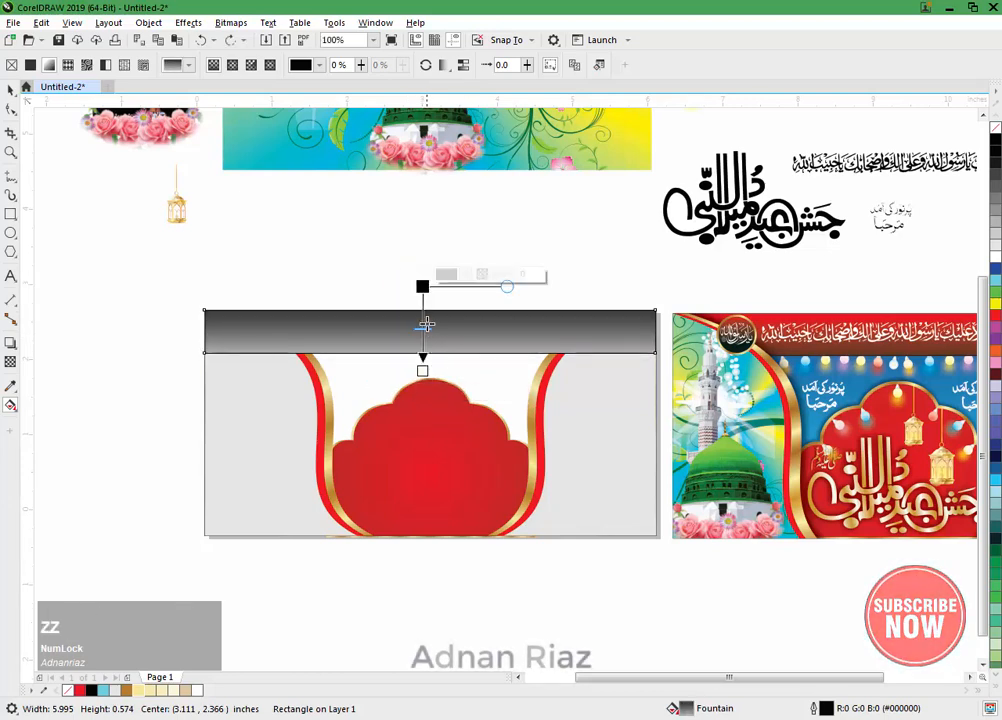
Step: Run the top bar's vertical gradient from its upper edge to well below the bar, with red at the start and black at the end
drag(422, 291, 421, 310)
drag(423, 370, 422, 394)
drag(995, 319, 487, 326)
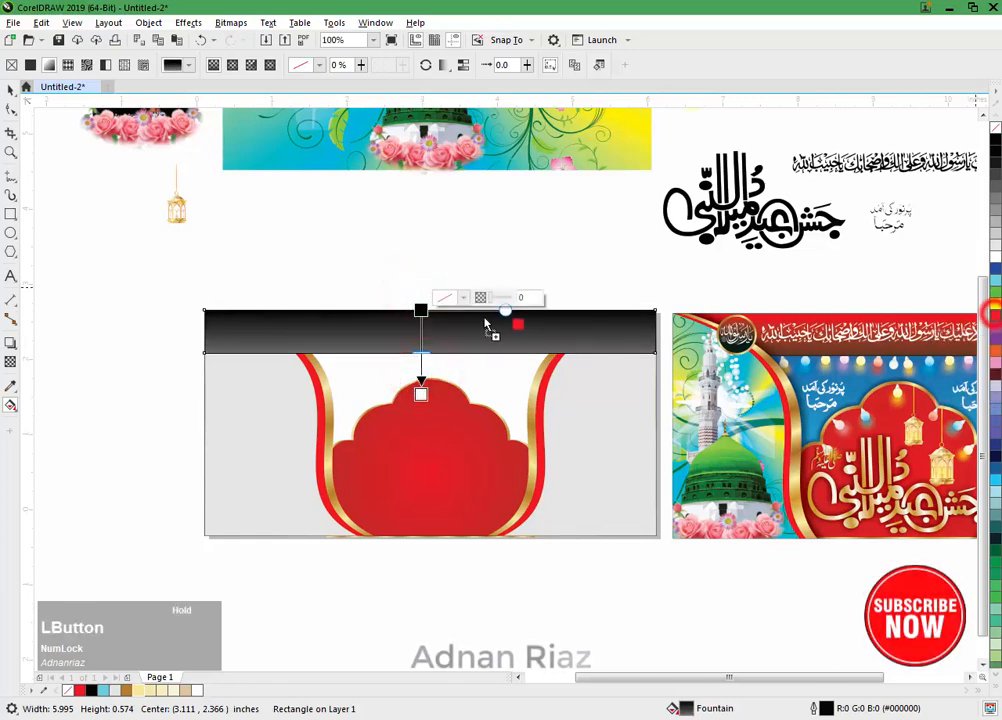
drag(425, 312, 422, 311)
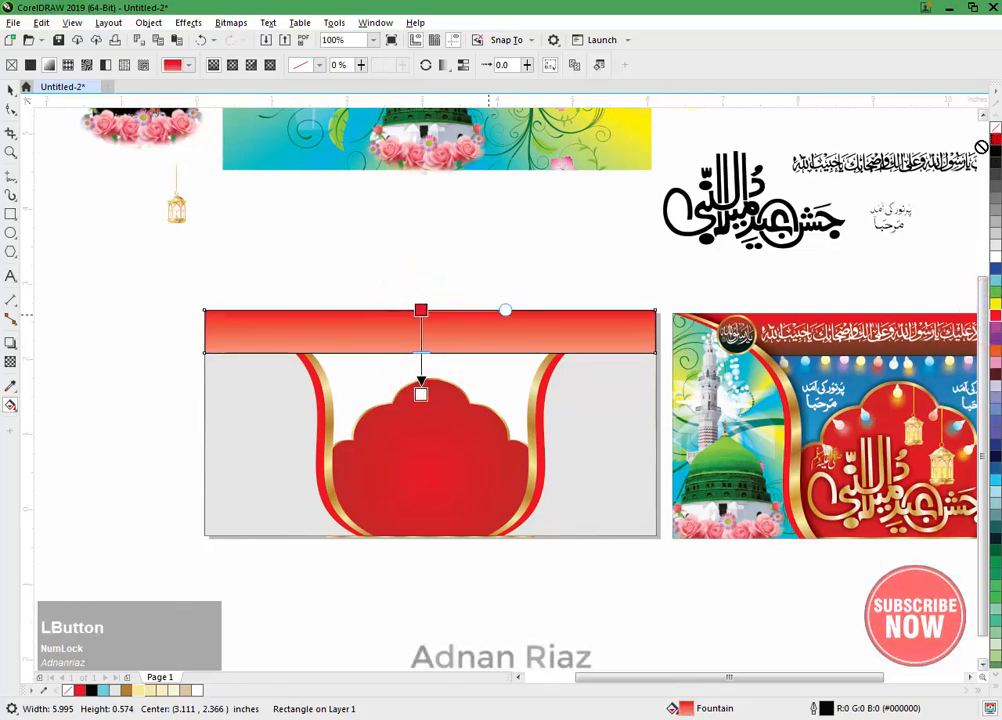
drag(425, 410, 421, 395)
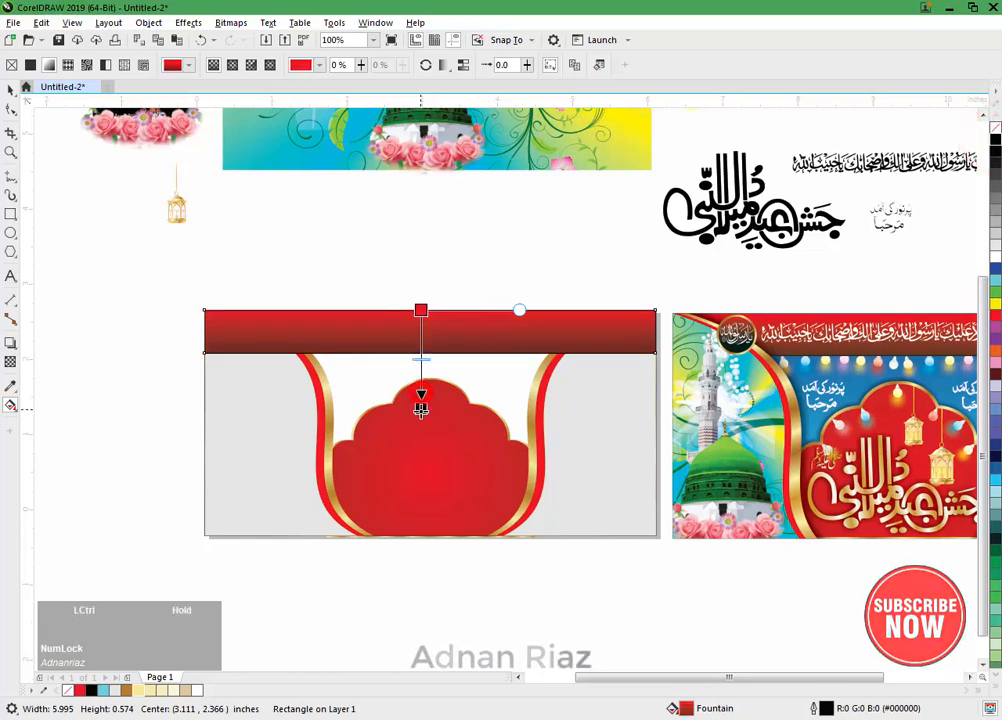
click(421, 310)
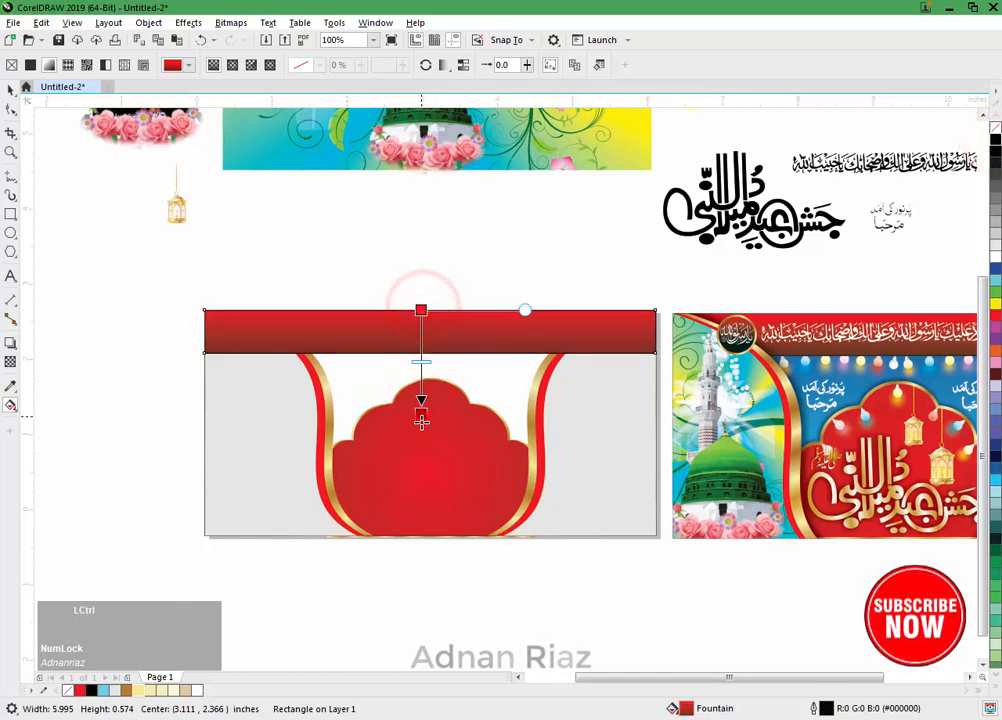
drag(421, 422, 421, 434)
Step: Send the red gradient bar backward in the stacking order until it lies behind the curved side borders
click(10, 92)
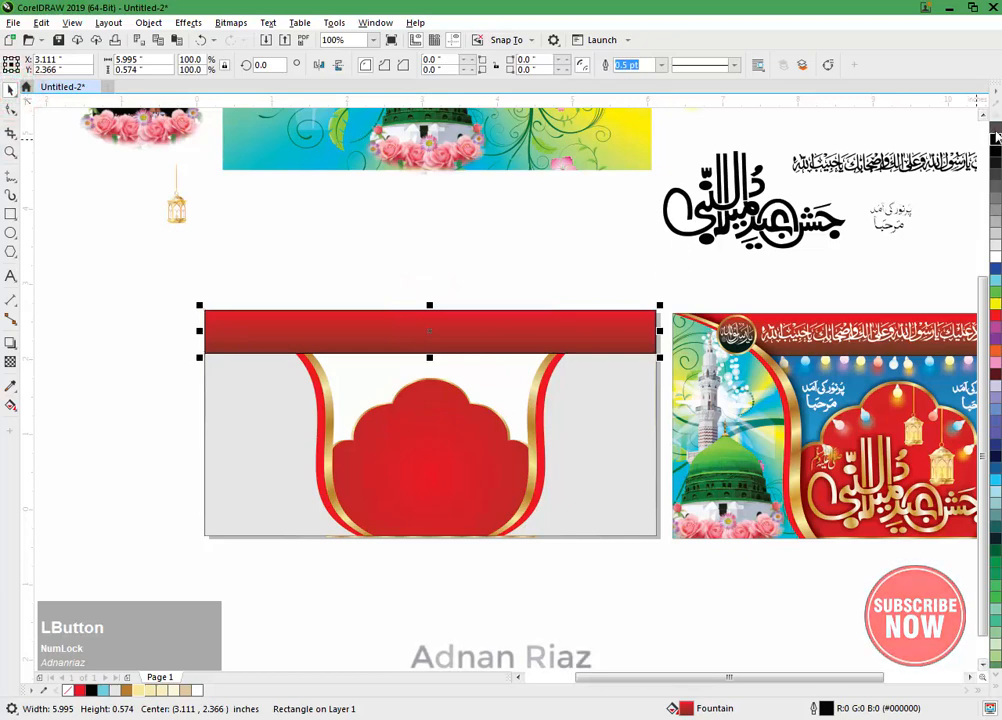
click(483, 253)
click(425, 320)
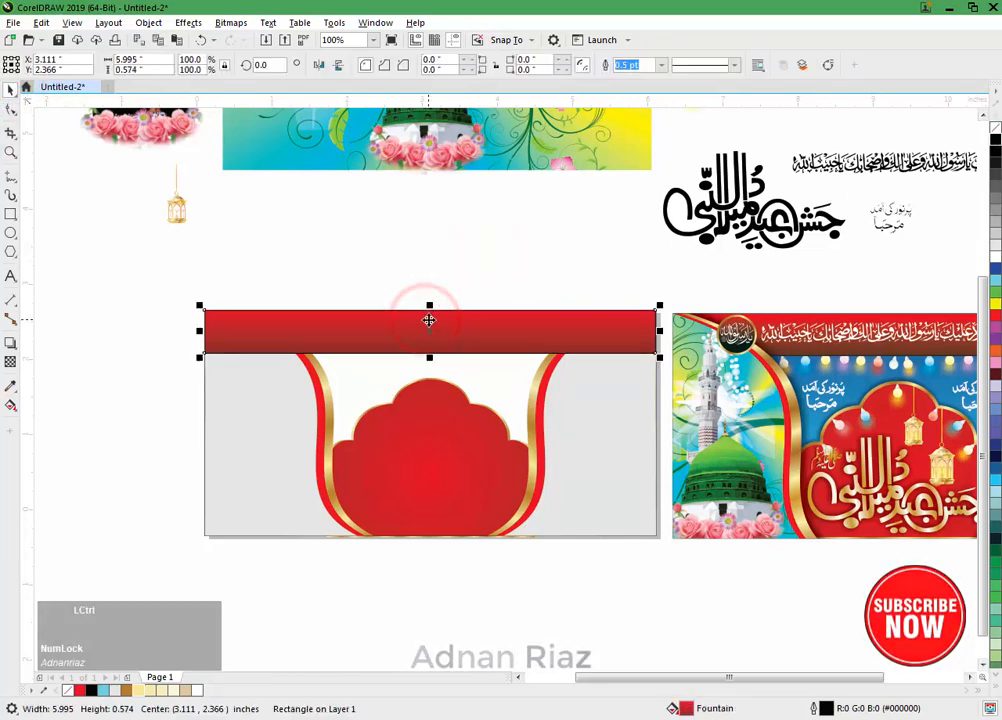
key(ctrl+Page_Down)
key(ctrl+Page_Down)
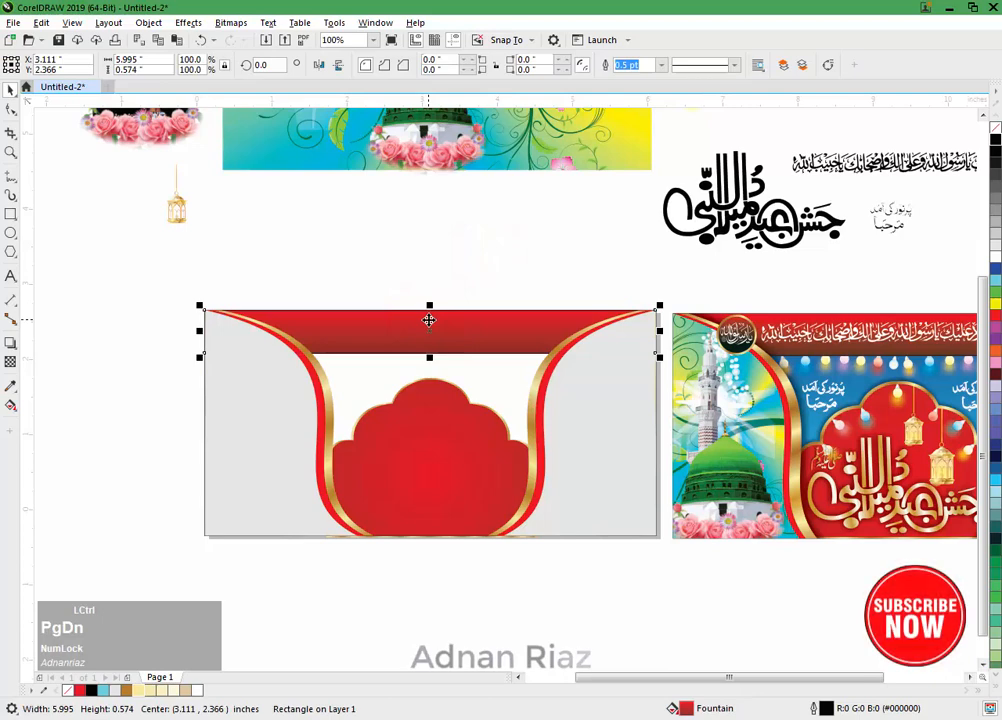
Step: Move the long Arabic calligraphy line onto the banner's red top bar, bring it to the front and fill it white
click(394, 281)
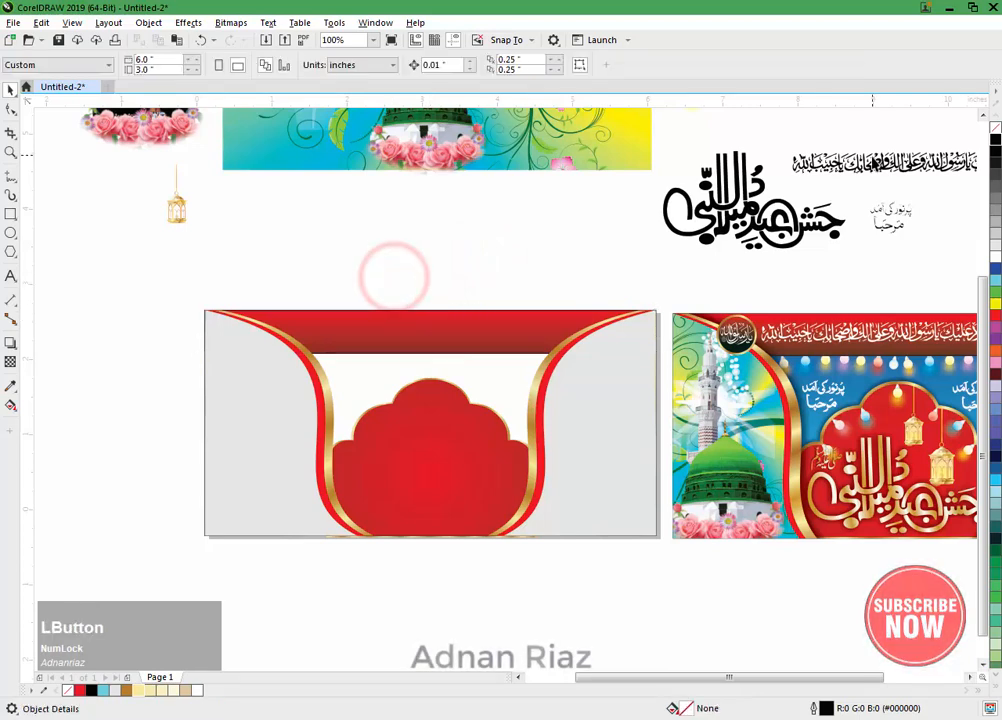
drag(868, 162, 374, 335)
key(shift+Page_Up)
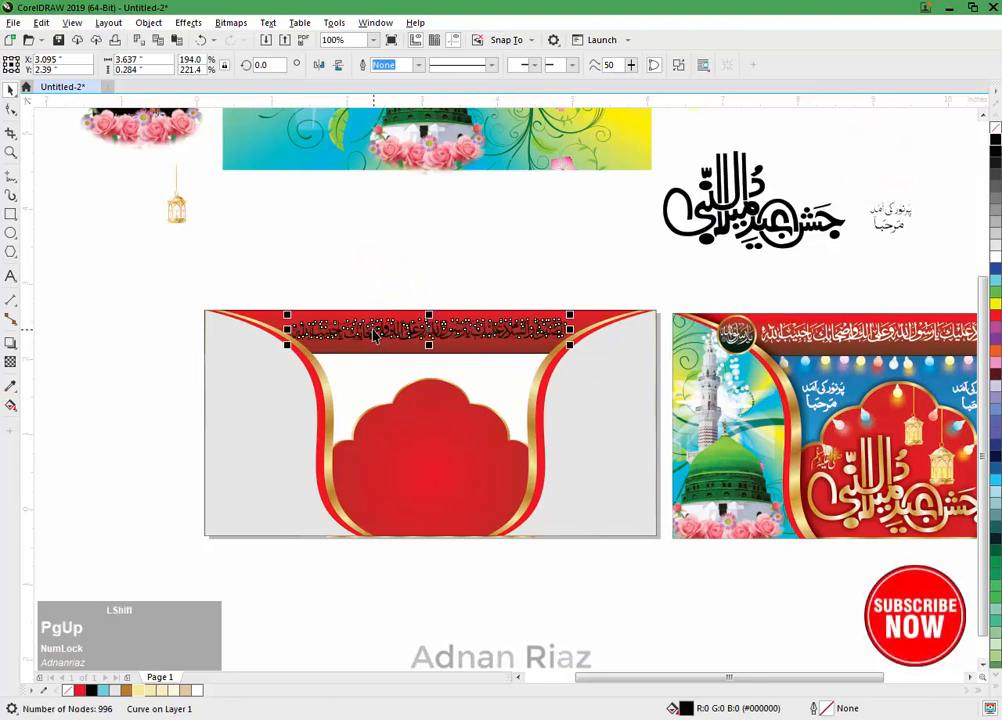
click(995, 260)
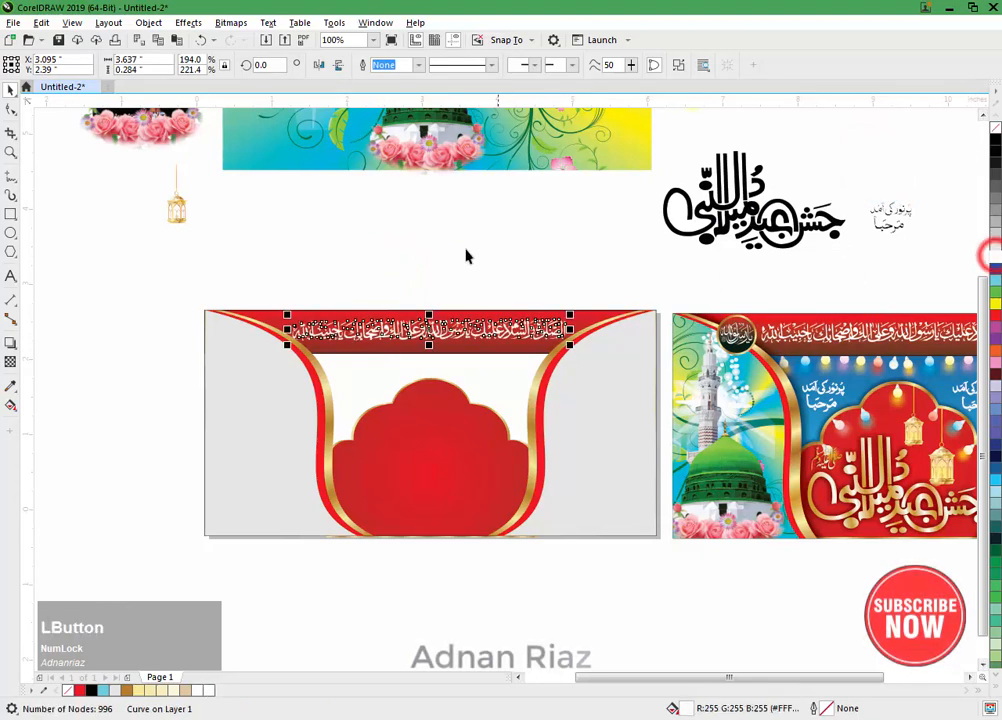
click(459, 246)
Step: Scale the white calligraphy line about its centre to about 3.43 x 0.27 inches so it fits between the side borders
scroll(459, 246, up, 2)
click(393, 373)
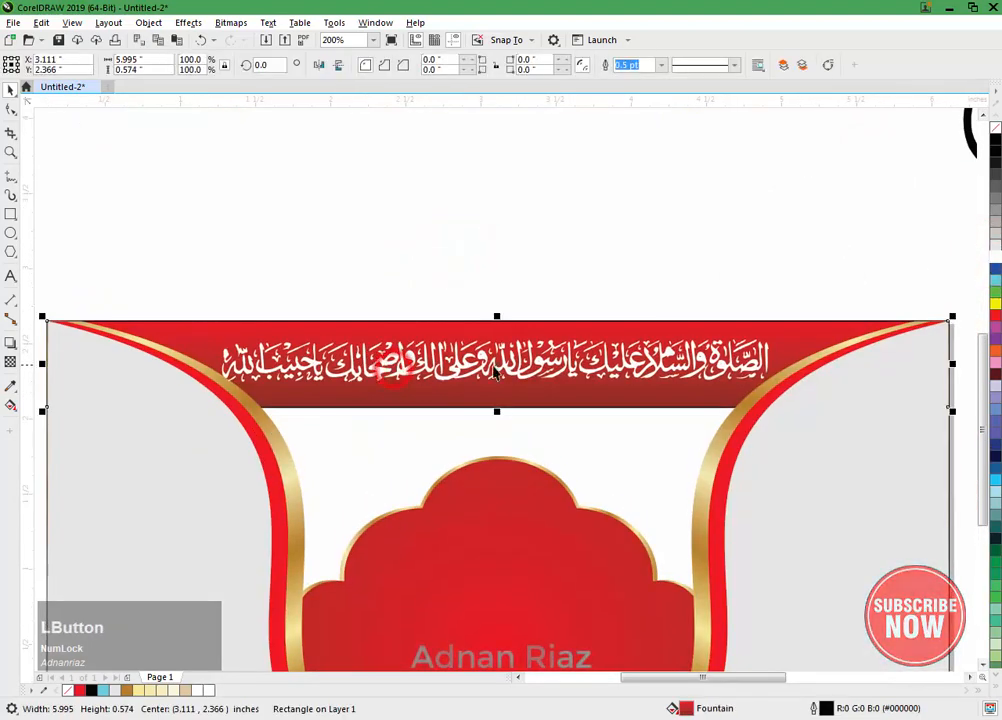
click(724, 360)
drag(772, 331, 767, 332)
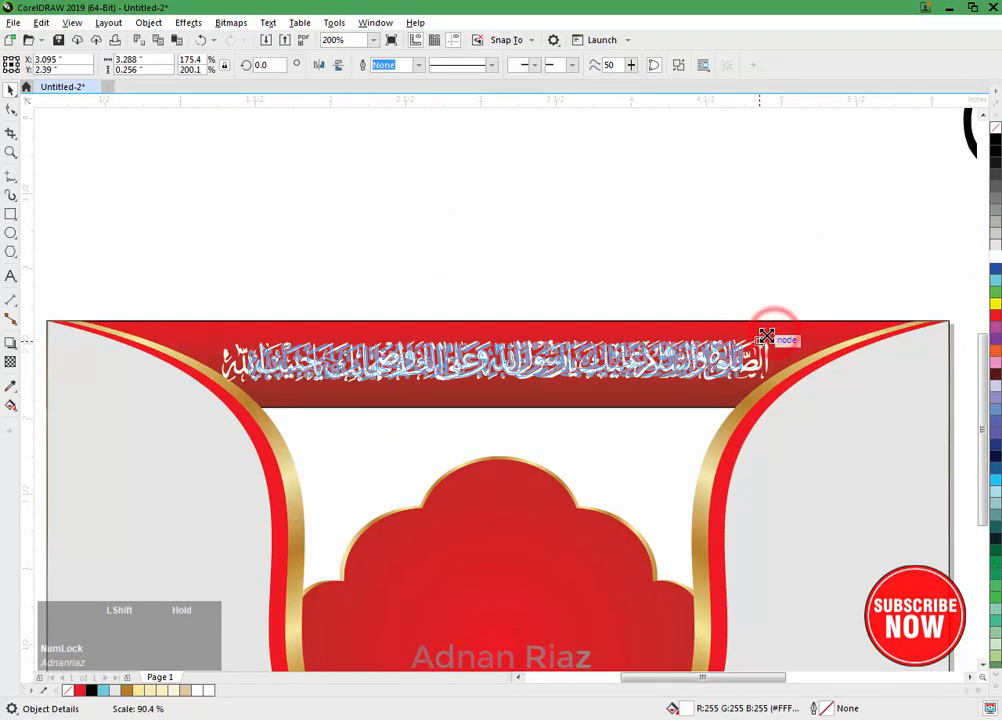
scroll(767, 345, up, 2)
drag(698, 342, 738, 330)
scroll(738, 330, down, 2)
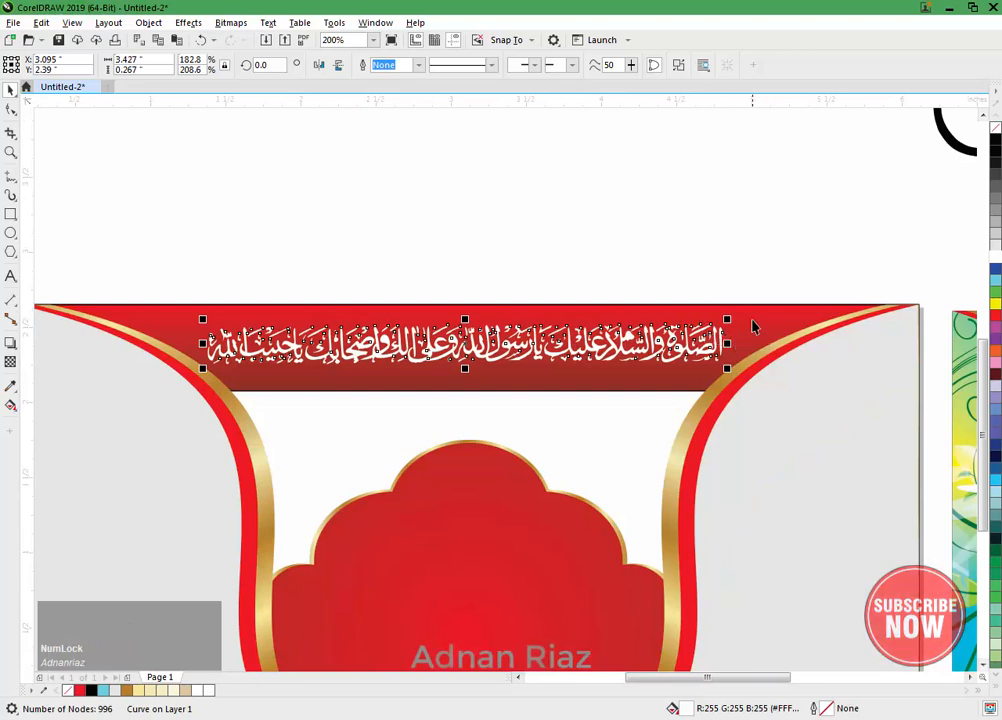
shift+click(753, 323)
key(Escape)
scroll(575, 257, down, 1)
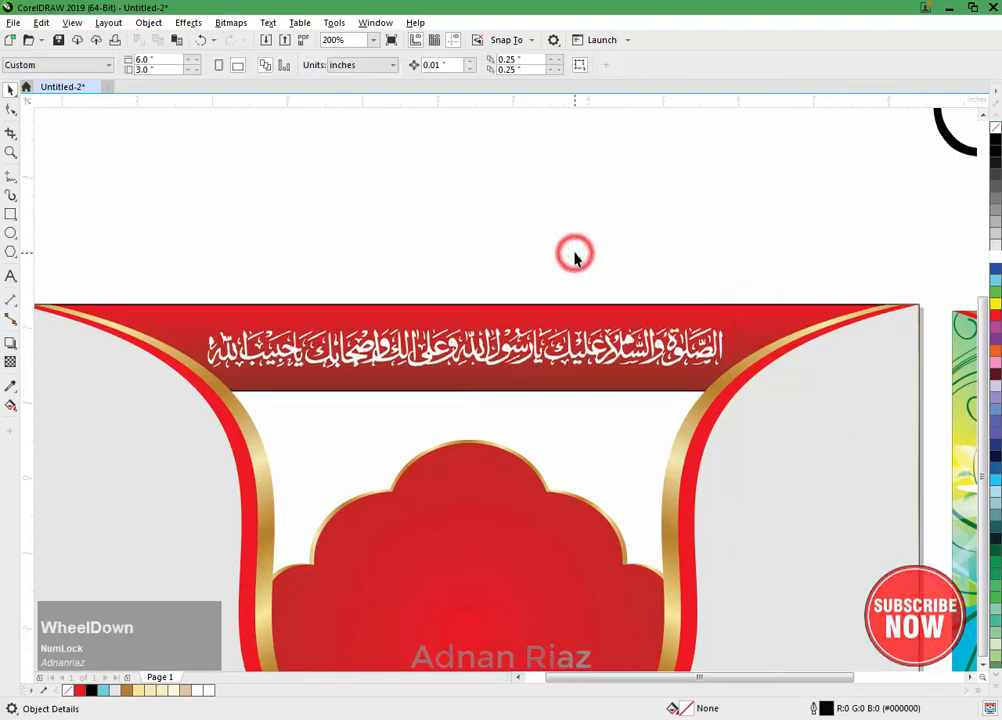
Step: Draw a circle about 0.57 inches across over the upper end of the banner's left curved border
click(10, 232)
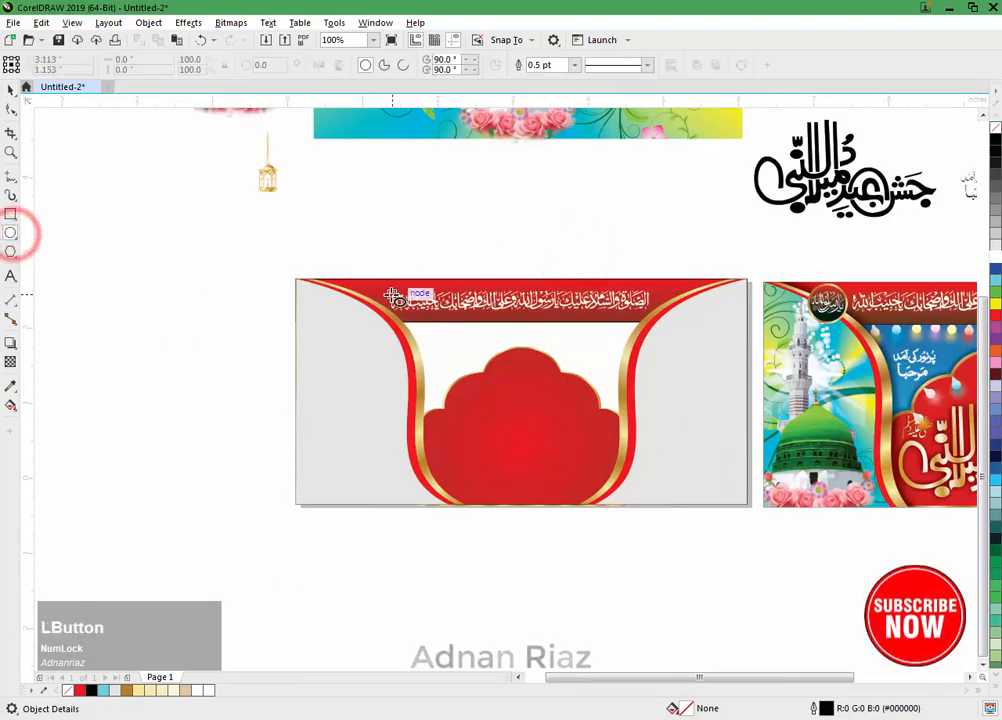
scroll(335, 302, up, 1)
drag(340, 263, 435, 357)
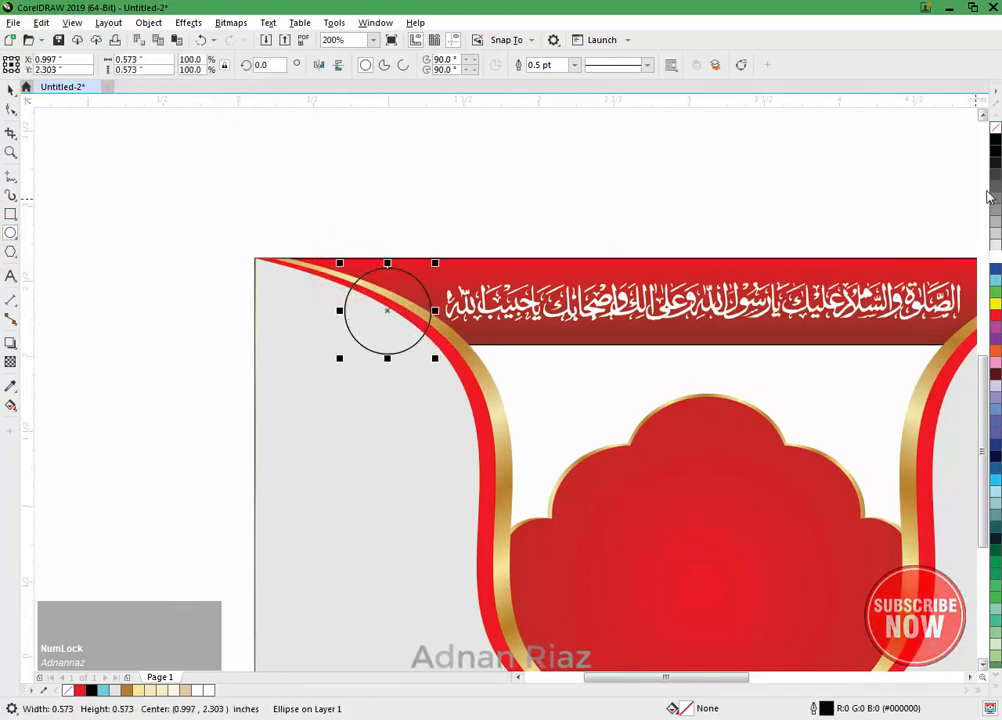
Step: Give the circle a vertical red-to-black fountain fill running from its upper edge to well below it, with no outline
key(g)
drag(387, 250, 387, 362)
drag(993, 318, 981, 316)
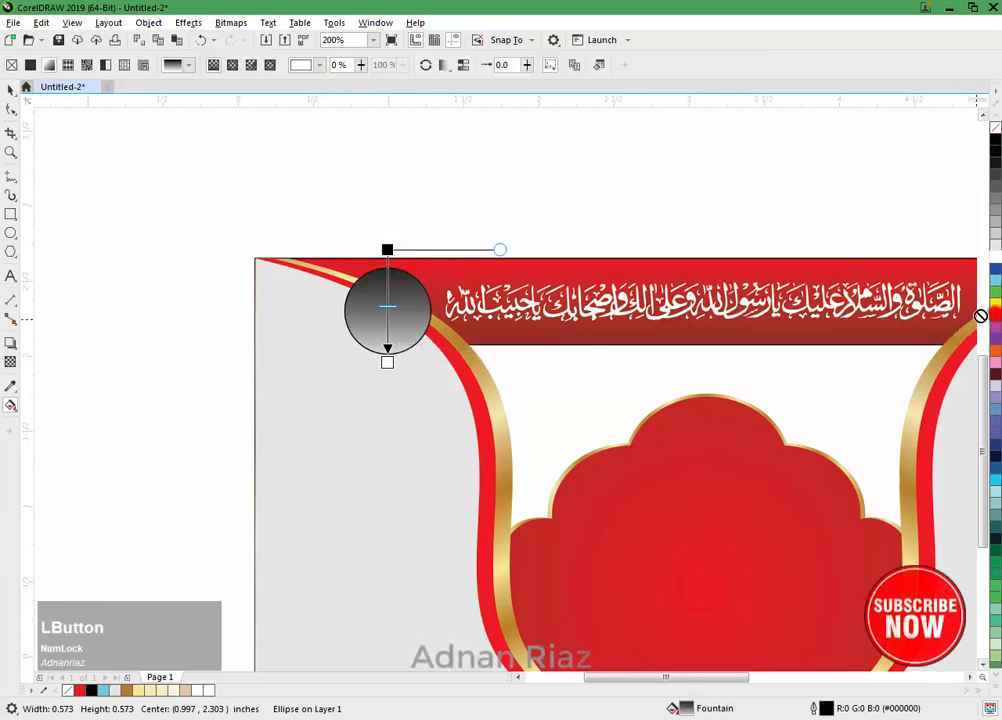
drag(387, 247, 387, 248)
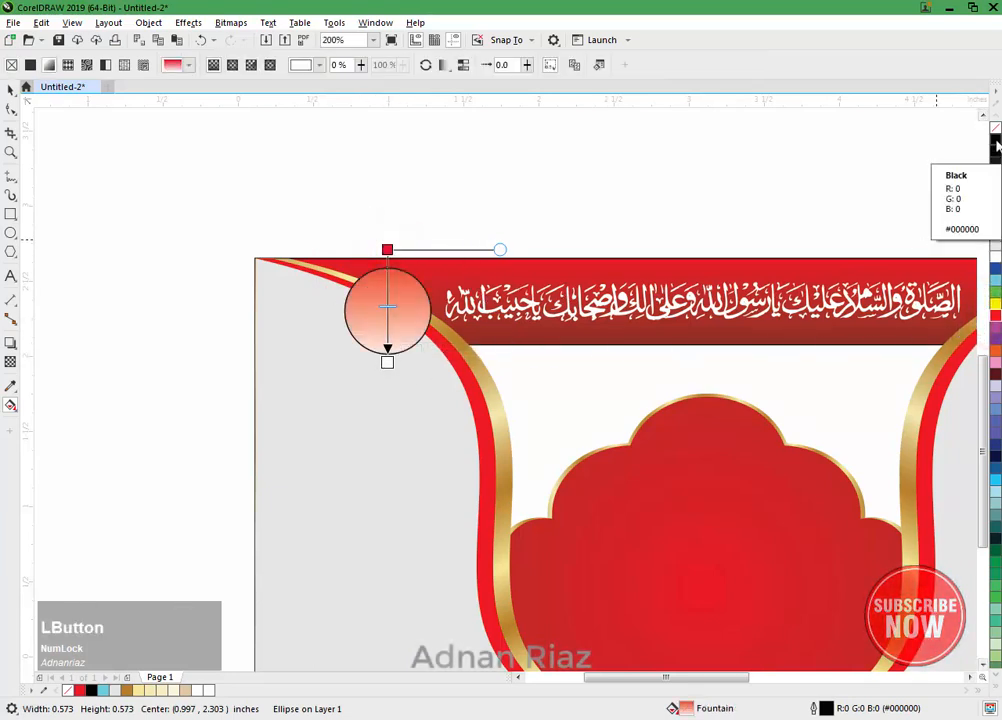
drag(995, 138, 388, 363)
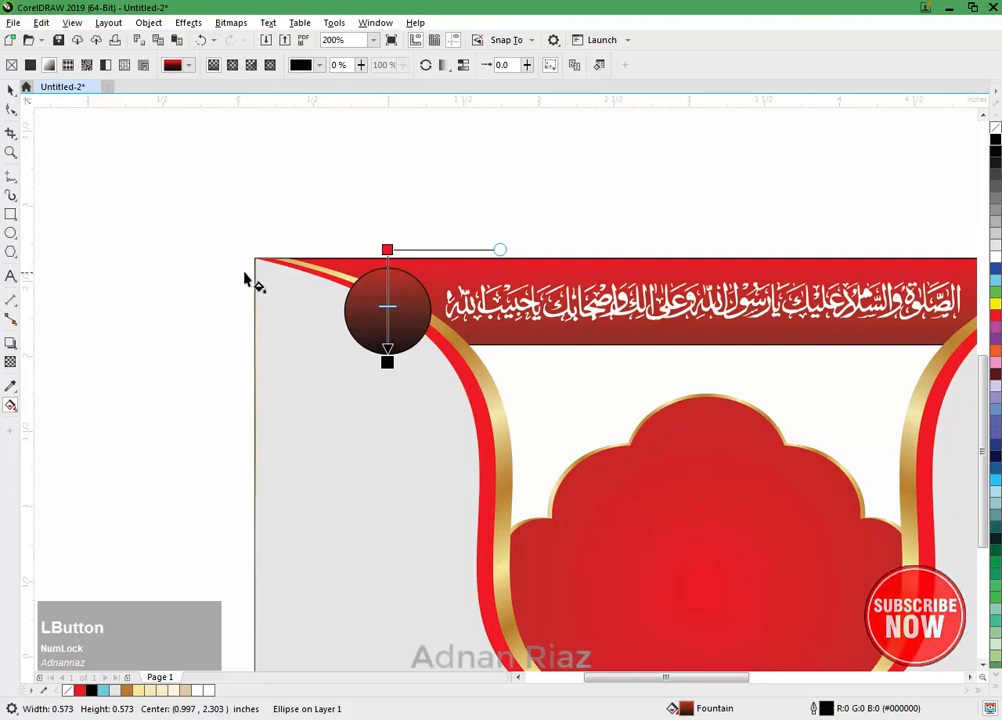
drag(387, 248, 387, 268)
drag(388, 363, 389, 421)
click(10, 90)
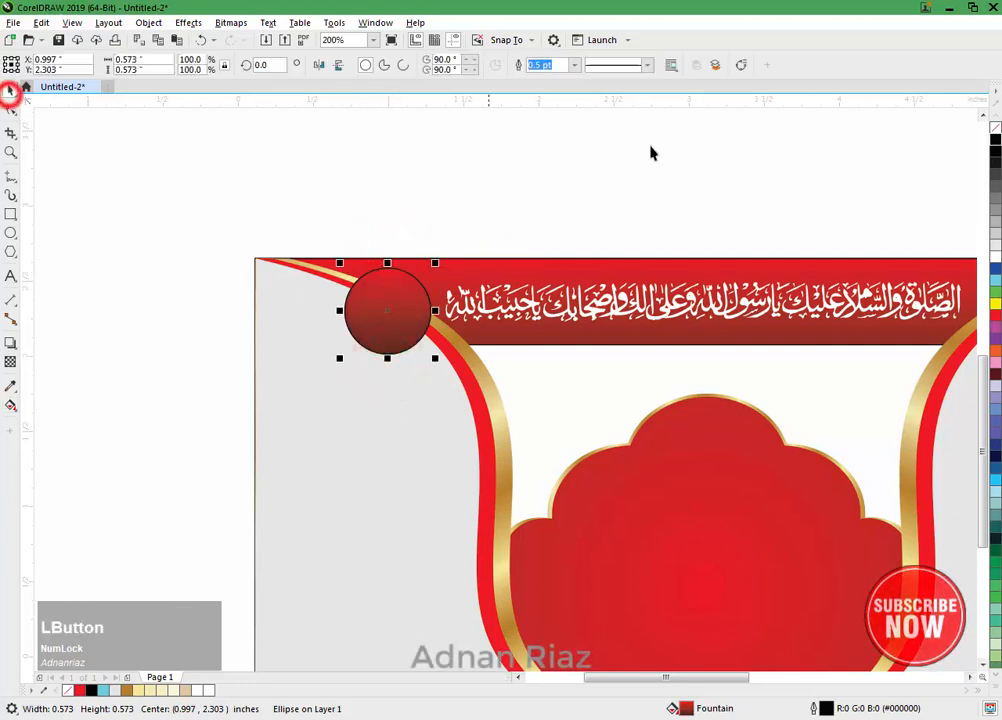
click(519, 159)
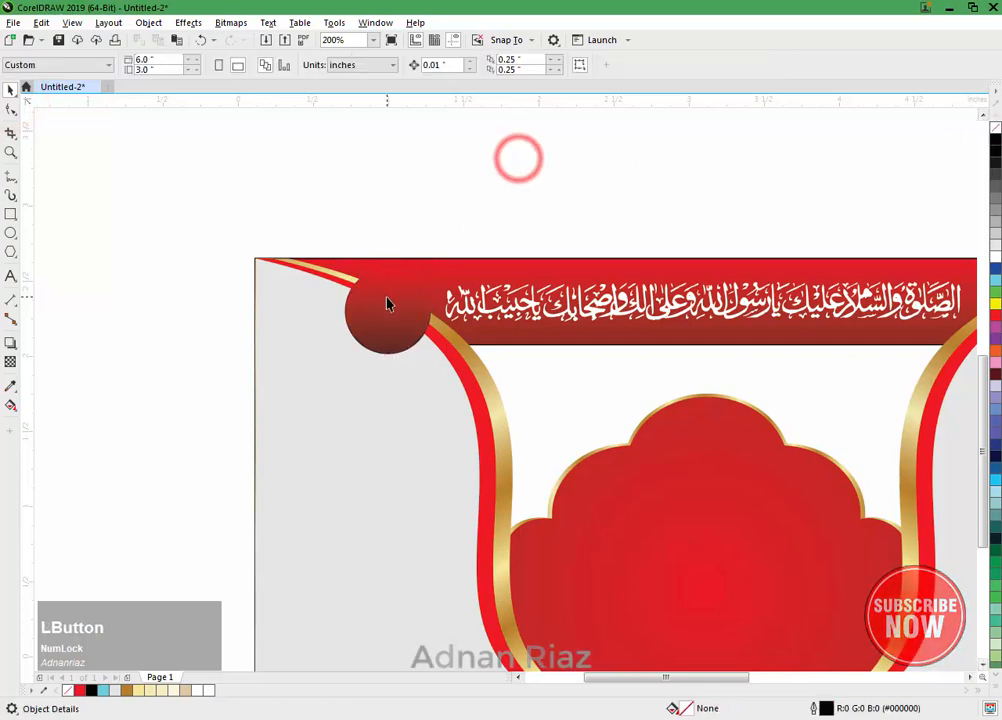
Step: Make a concentric copy of the circle about 0.62 inches across, fill it black and send it one level behind the red circle
scroll(388, 305, up, 1)
click(388, 307)
drag(476, 230, 491, 225)
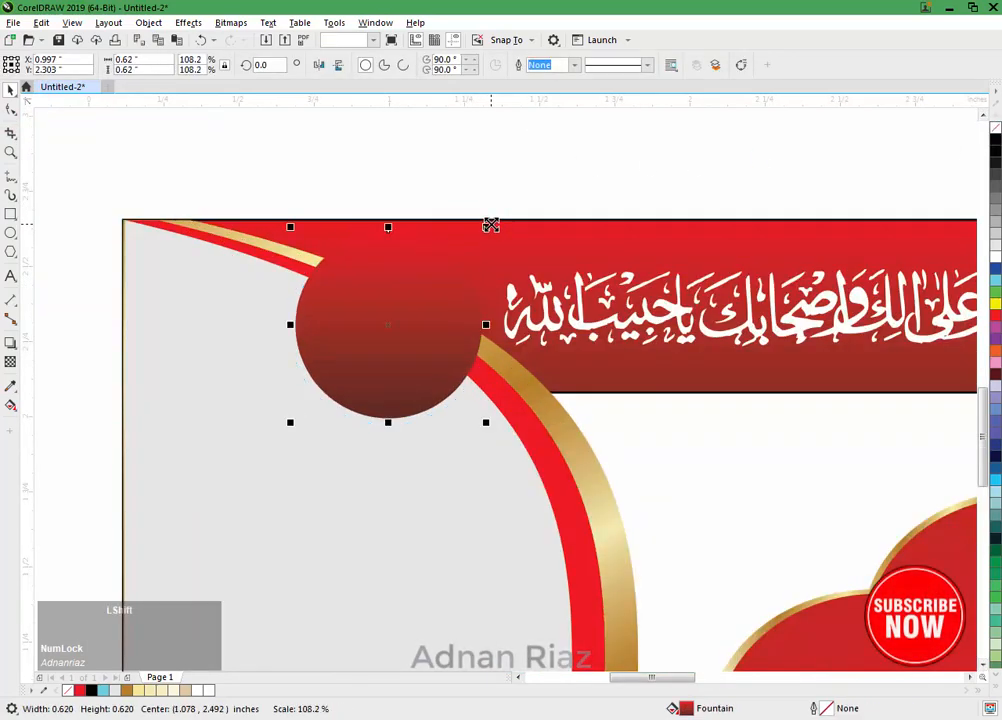
click(994, 141)
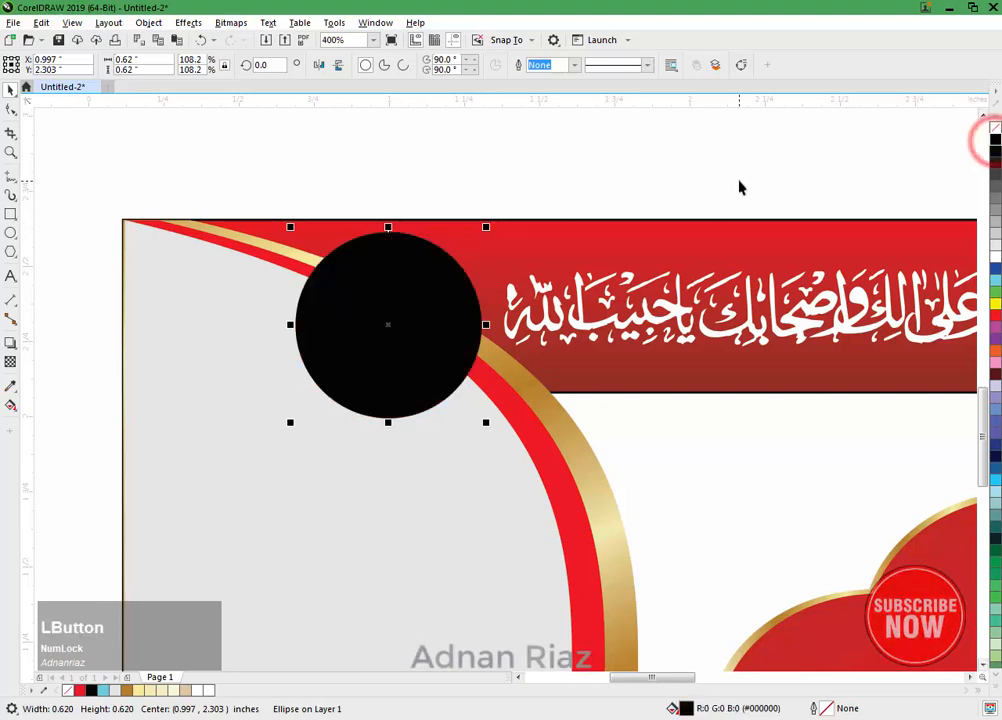
drag(465, 322, 711, 335)
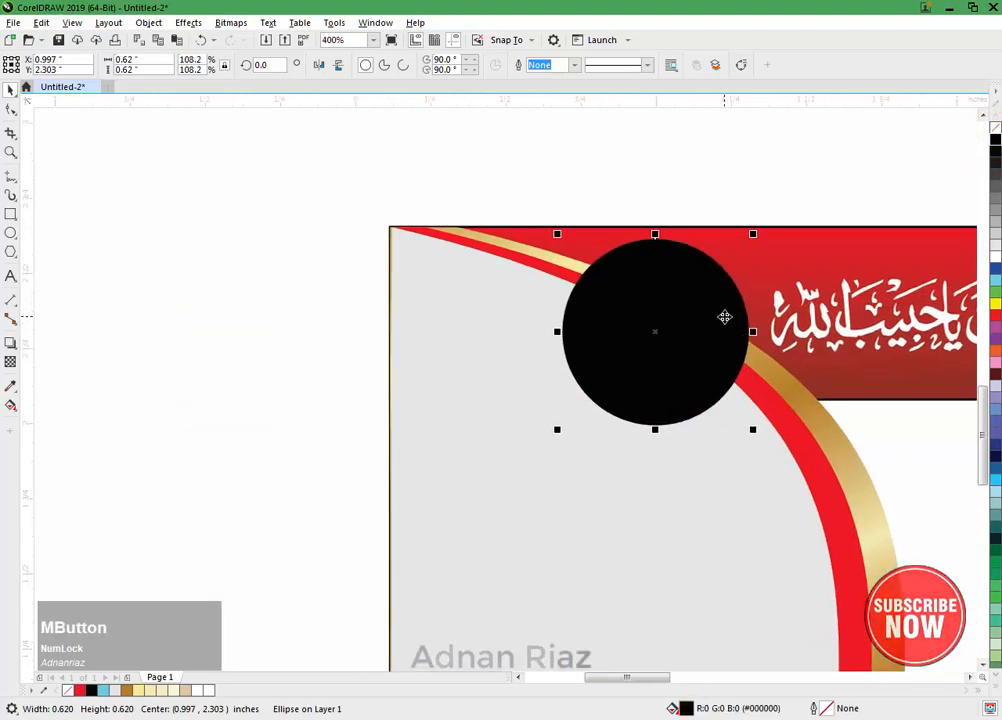
key(Page_Down)
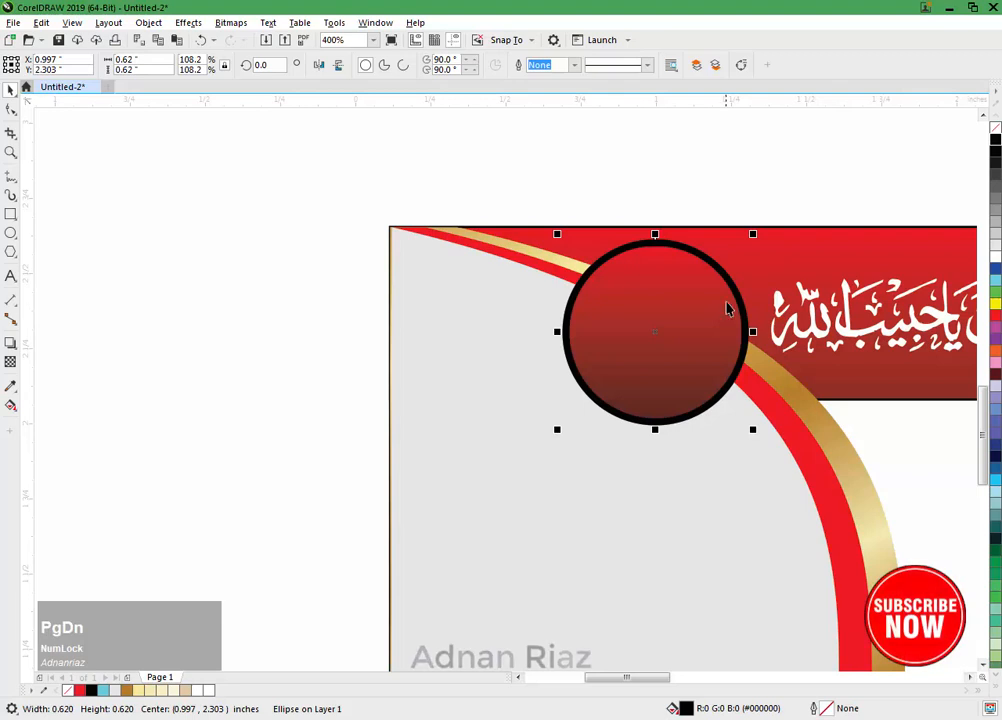
Step: Add a concentric copy of the black circle about 0.58 inches across and select both black circles
scroll(737, 257, up, 1)
drag(762, 225, 757, 238)
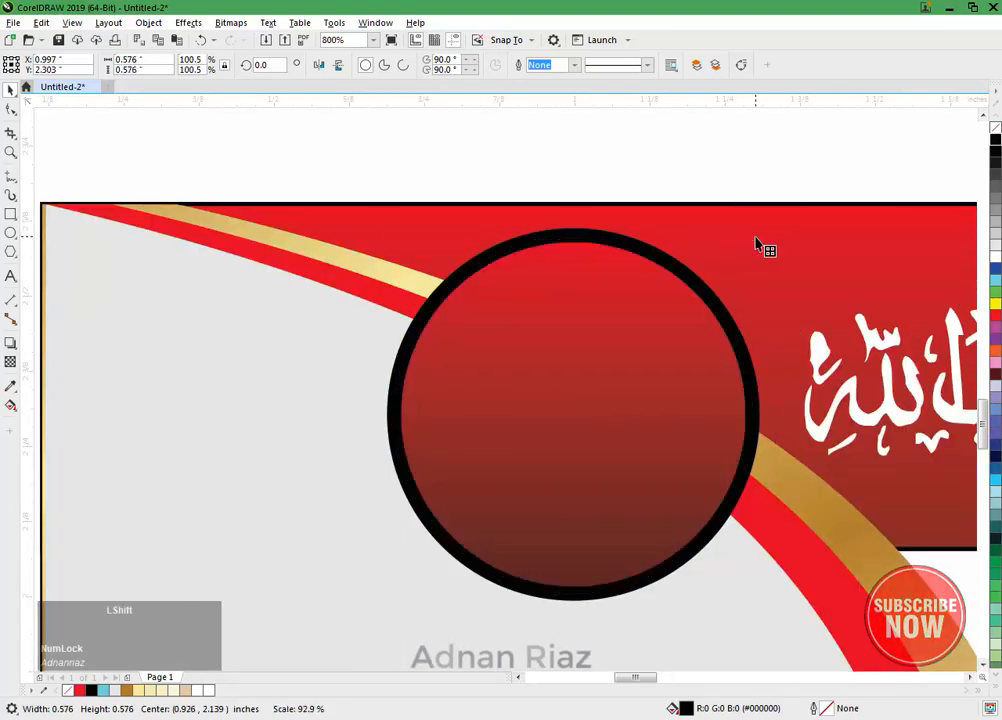
shift+click(622, 238)
scroll(591, 311, down, 1)
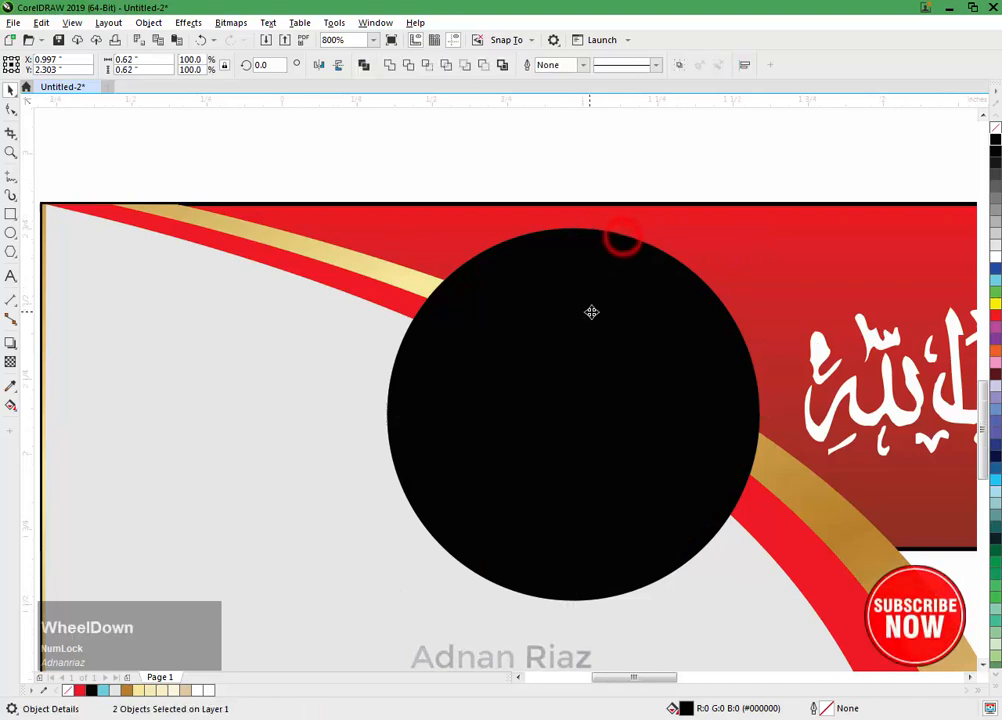
drag(618, 307, 673, 318)
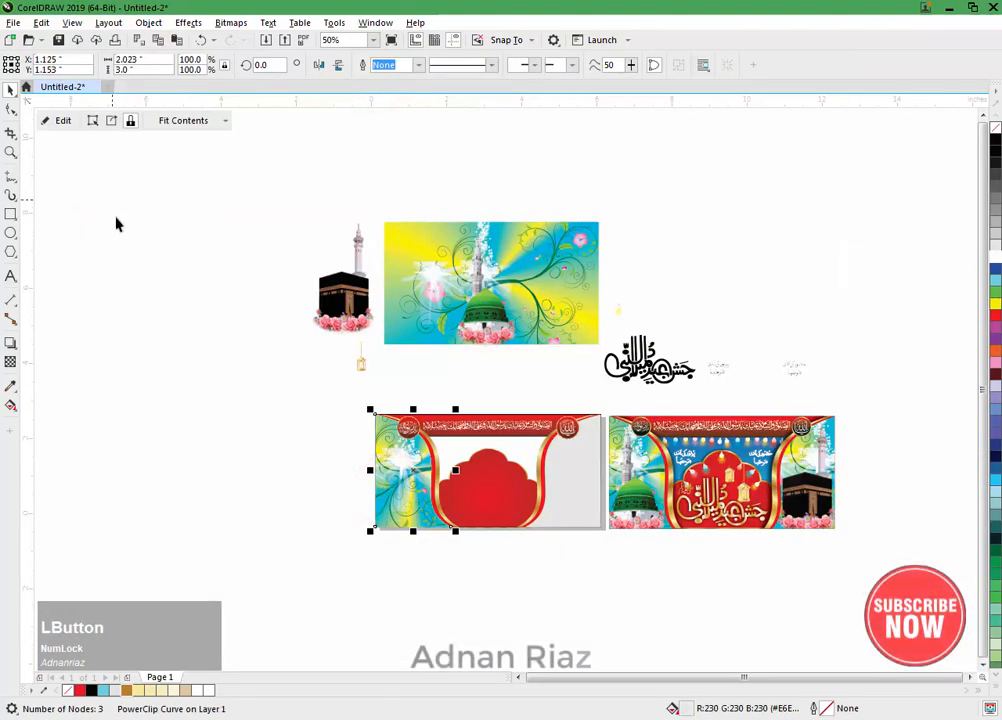
Step: PowerClip the yellow-blue floral background picture inside the banner's right side panel
click(152, 284)
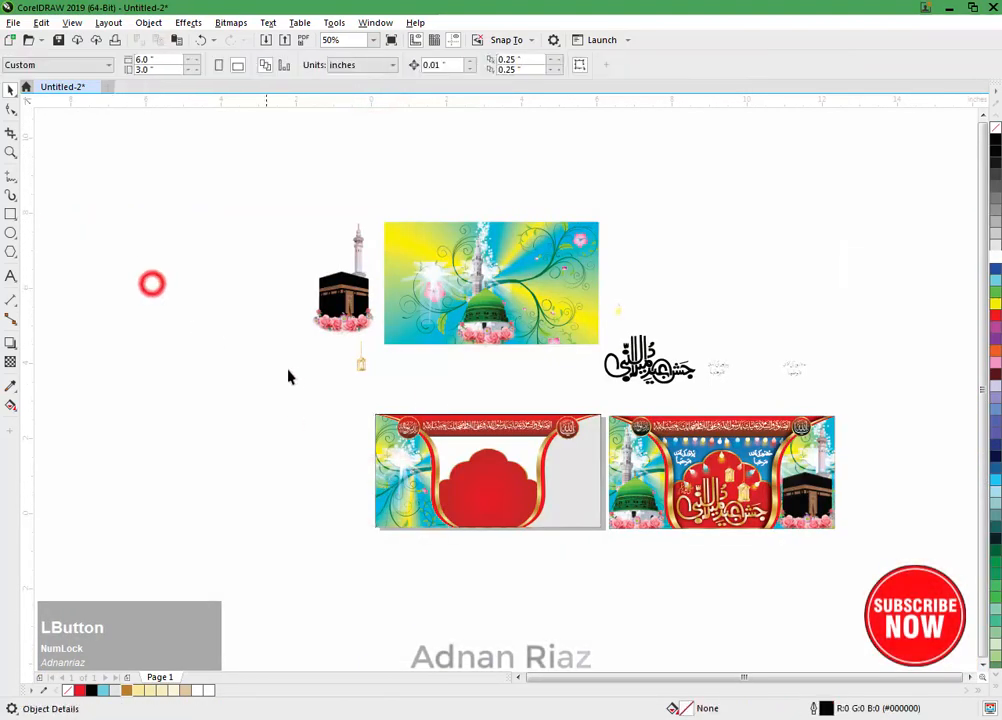
drag(293, 373, 275, 345)
click(380, 250)
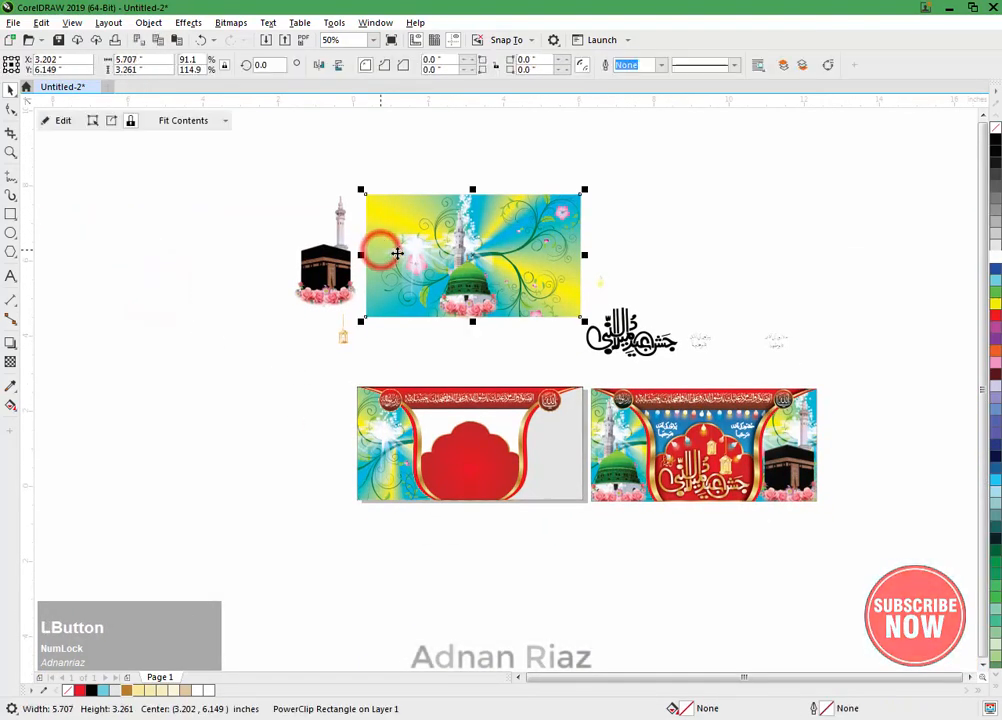
click(148, 22)
click(160, 74)
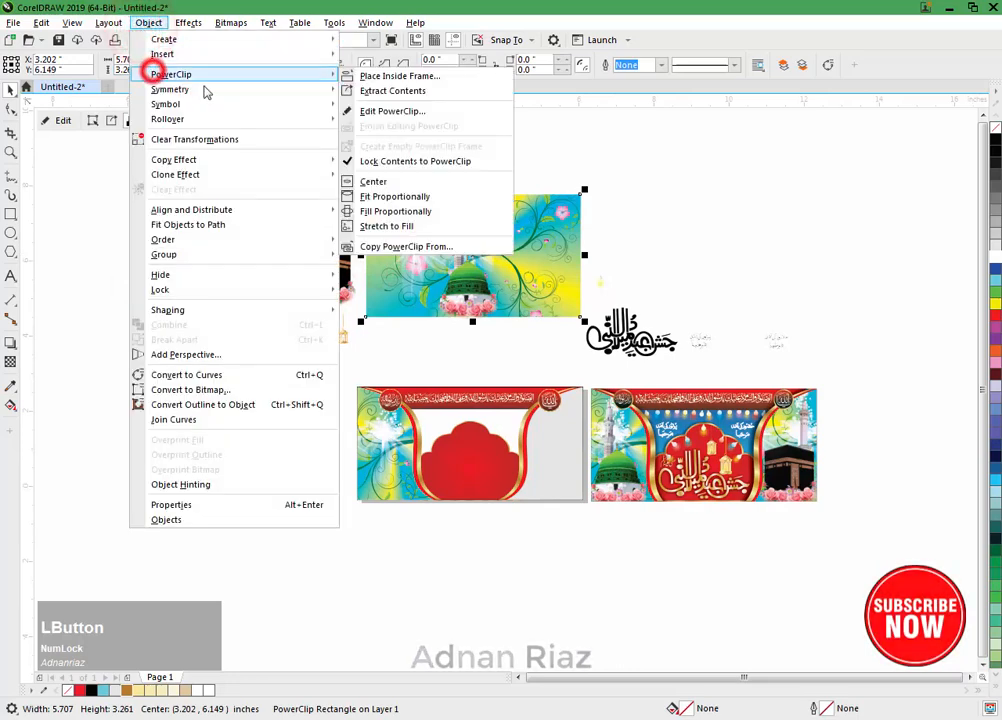
click(380, 76)
click(549, 455)
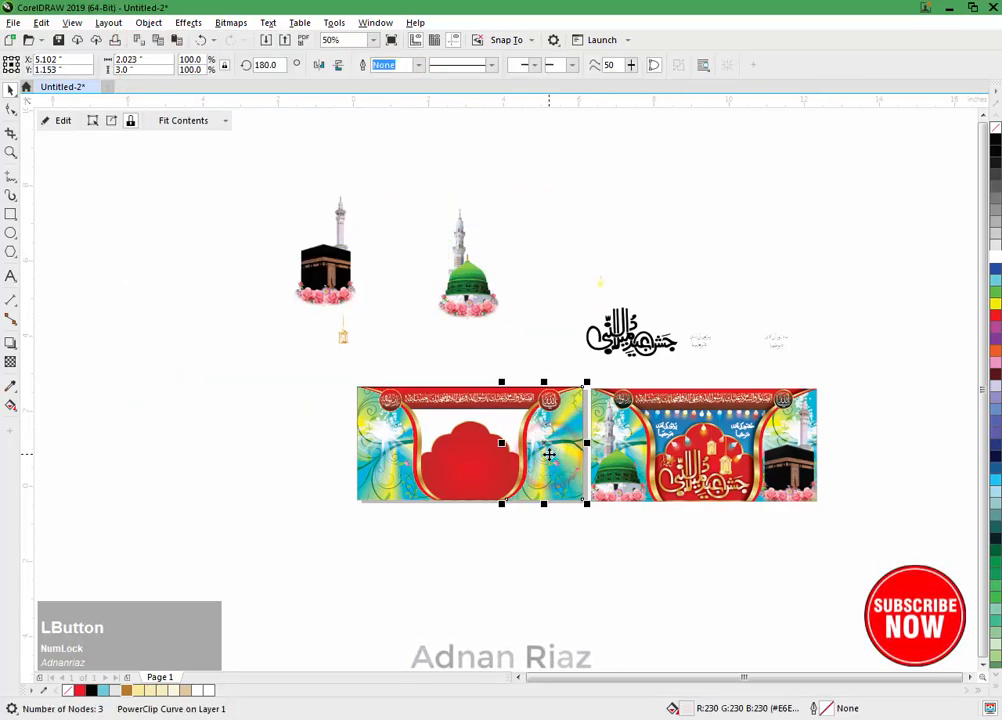
Step: Edit the right panel's PowerClip contents, shift the floral background about 0.54 inches to the right and finish editing
click(62, 120)
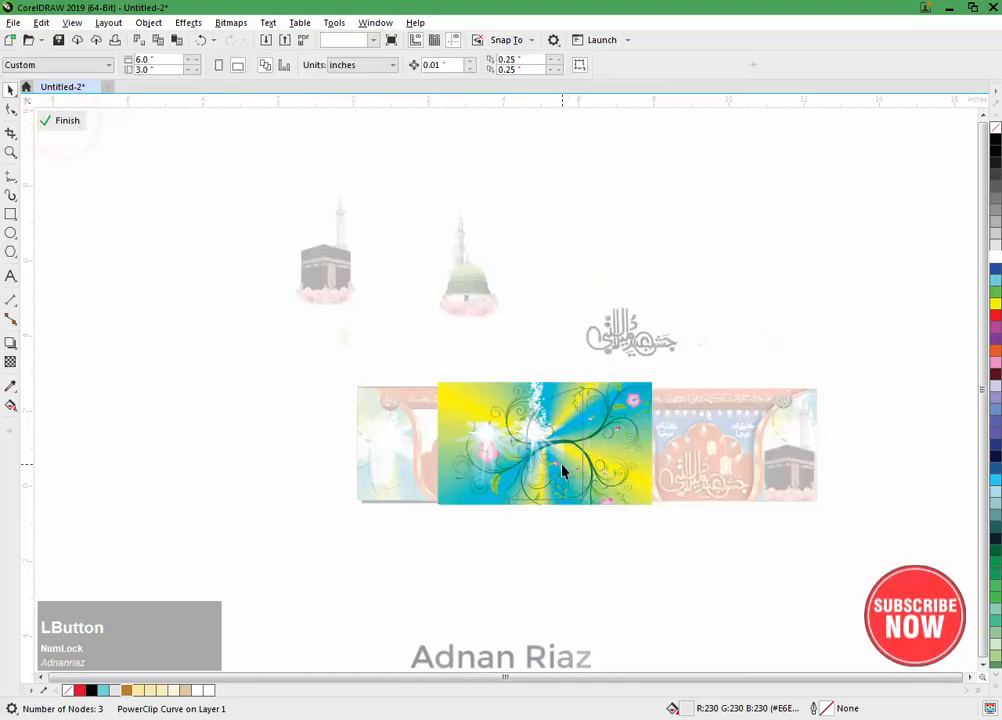
middle_click(570, 465)
scroll(517, 453, up, 2)
drag(476, 427, 518, 447)
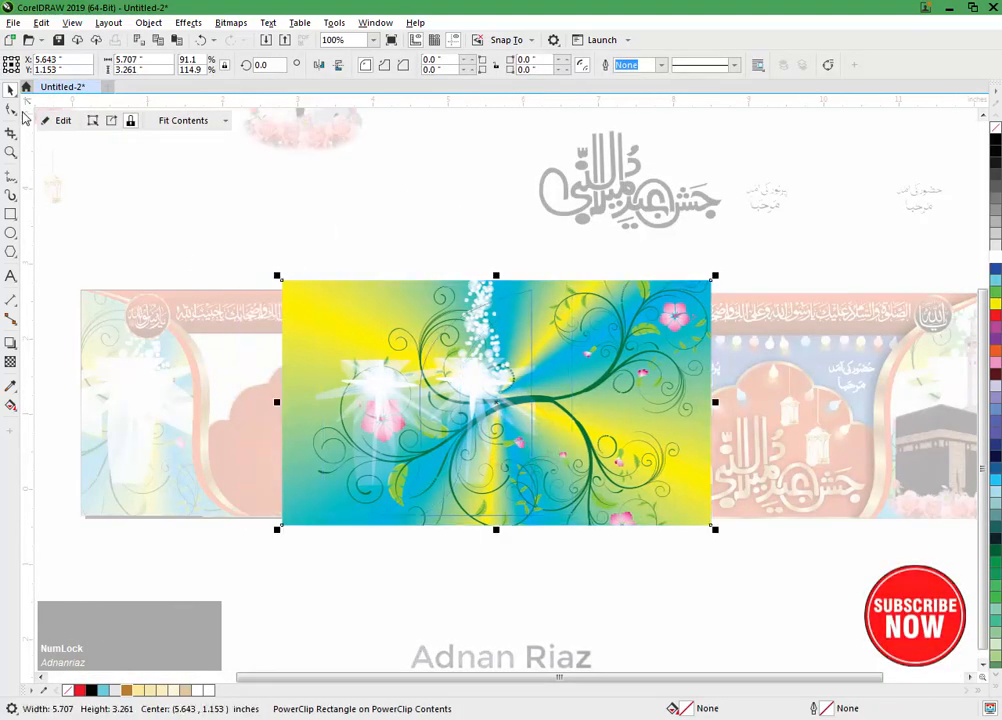
click(54, 121)
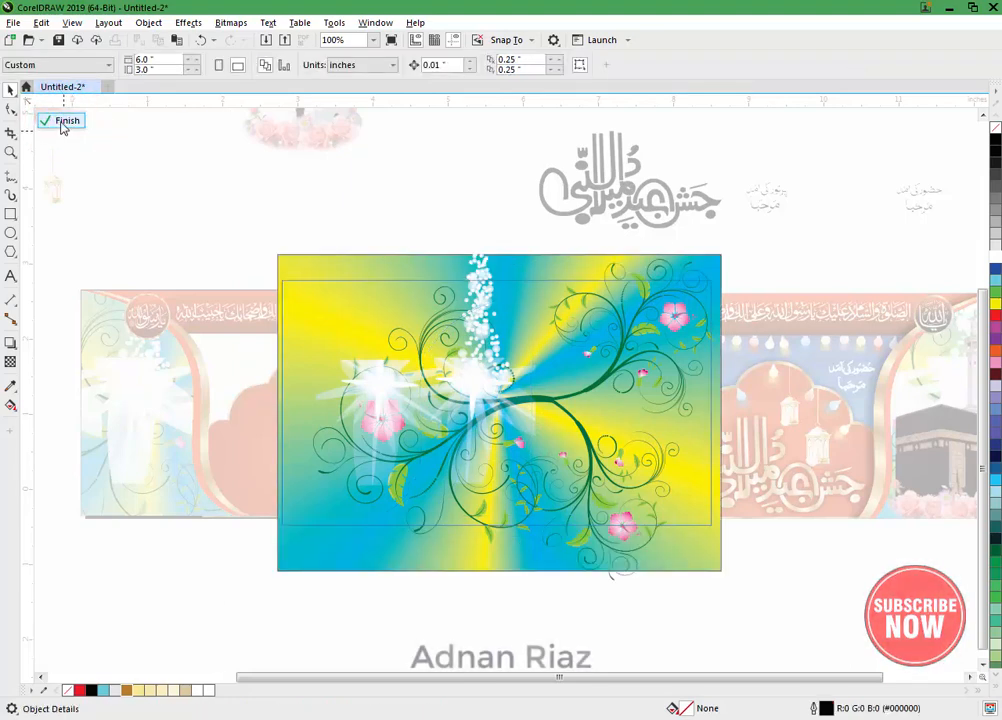
click(61, 121)
click(116, 205)
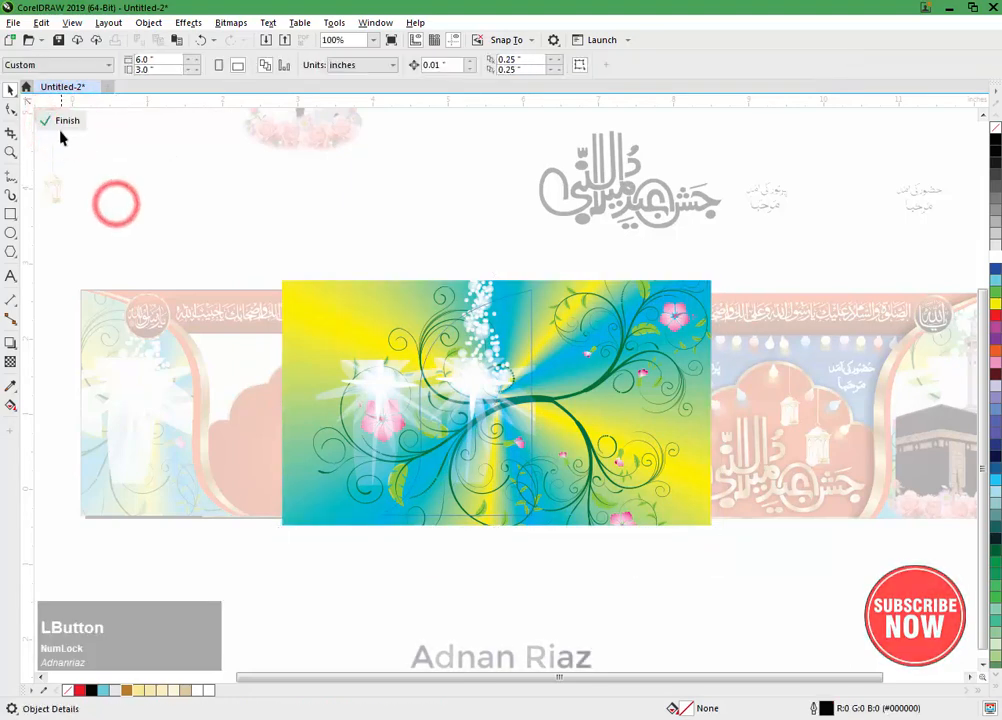
click(61, 121)
click(82, 190)
Step: PowerClip the green-domed mosque group with roses inside the banner's left side panel
drag(87, 322, 231, 346)
click(247, 381)
click(141, 260)
click(452, 150)
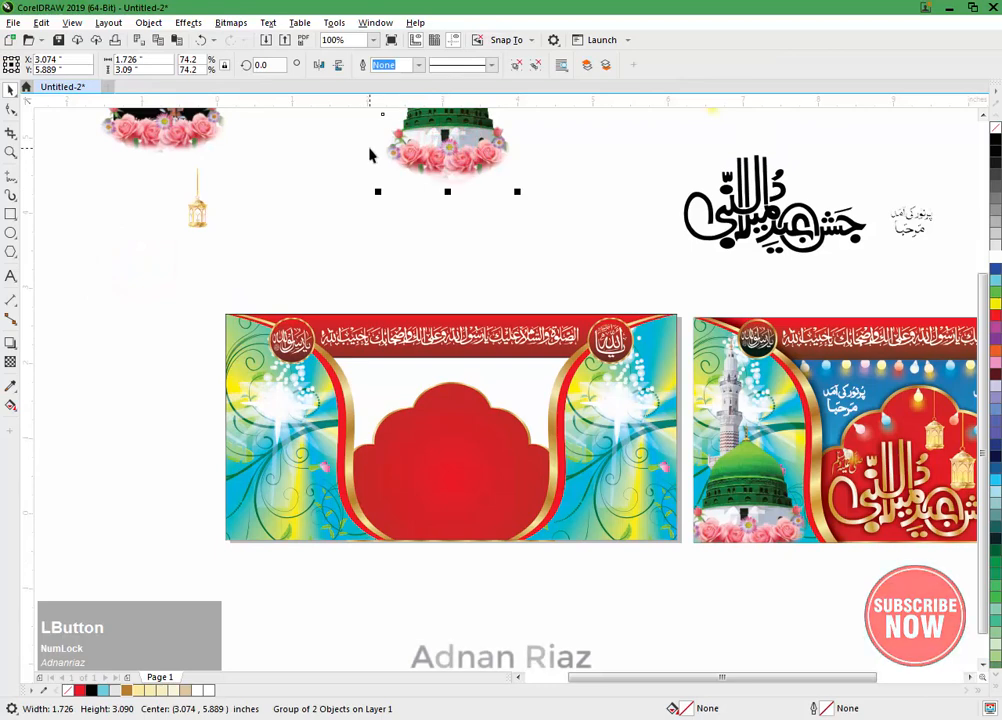
click(148, 22)
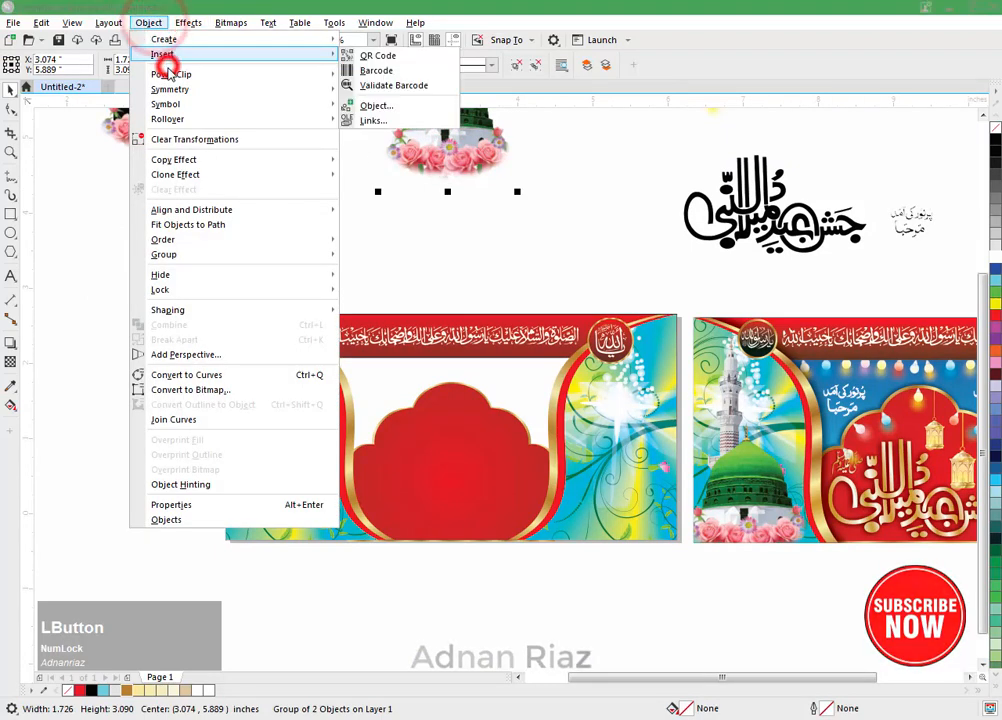
click(170, 74)
click(374, 76)
click(272, 383)
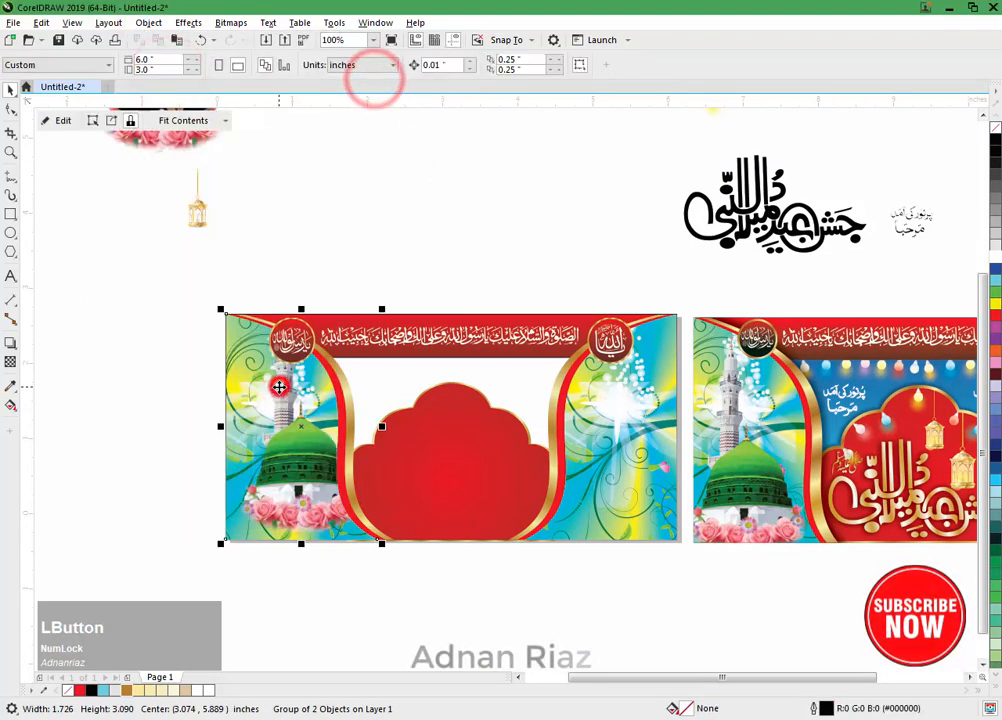
Step: Edit the left panel's PowerClip contents, move the mosque to the panel's lower-left corner and finish editing
click(58, 120)
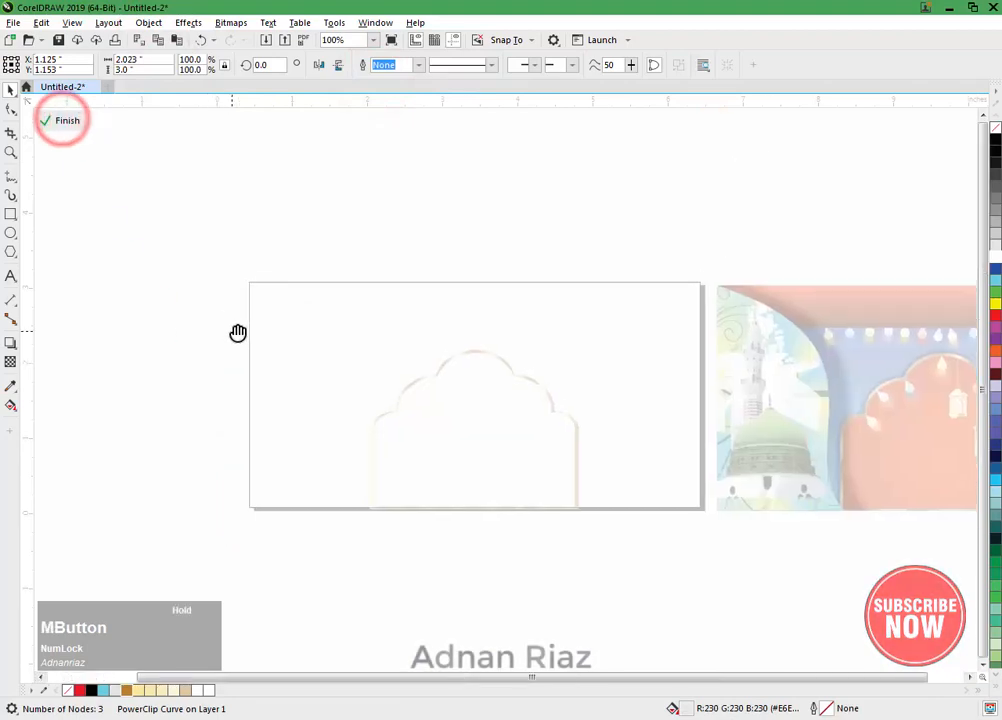
drag(335, 368, 339, 397)
scroll(323, 383, up, 1)
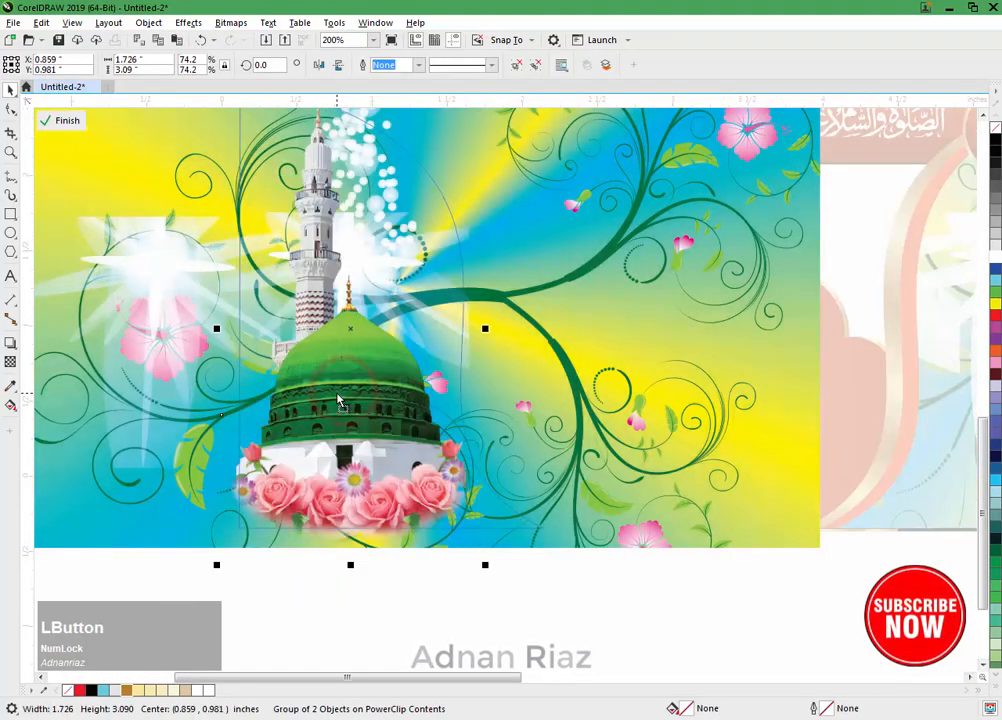
drag(325, 331, 310, 424)
click(67, 120)
scroll(306, 268, down, 2)
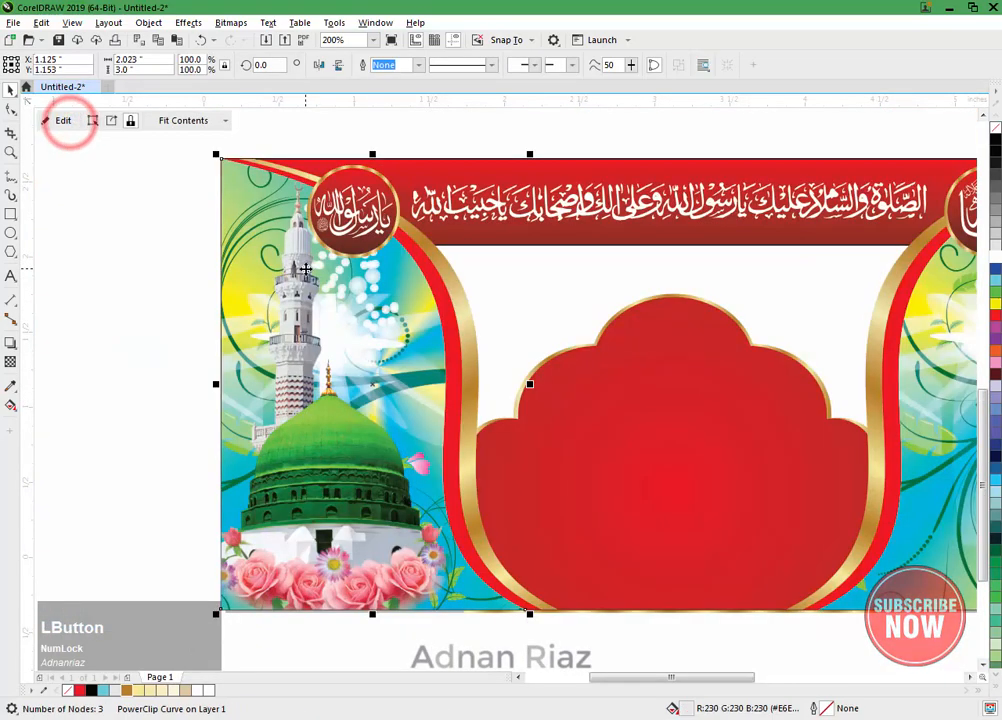
click(161, 264)
Step: PowerClip the Kaaba group with minaret and roses inside the banner's right side panel
drag(218, 164, 238, 249)
click(228, 177)
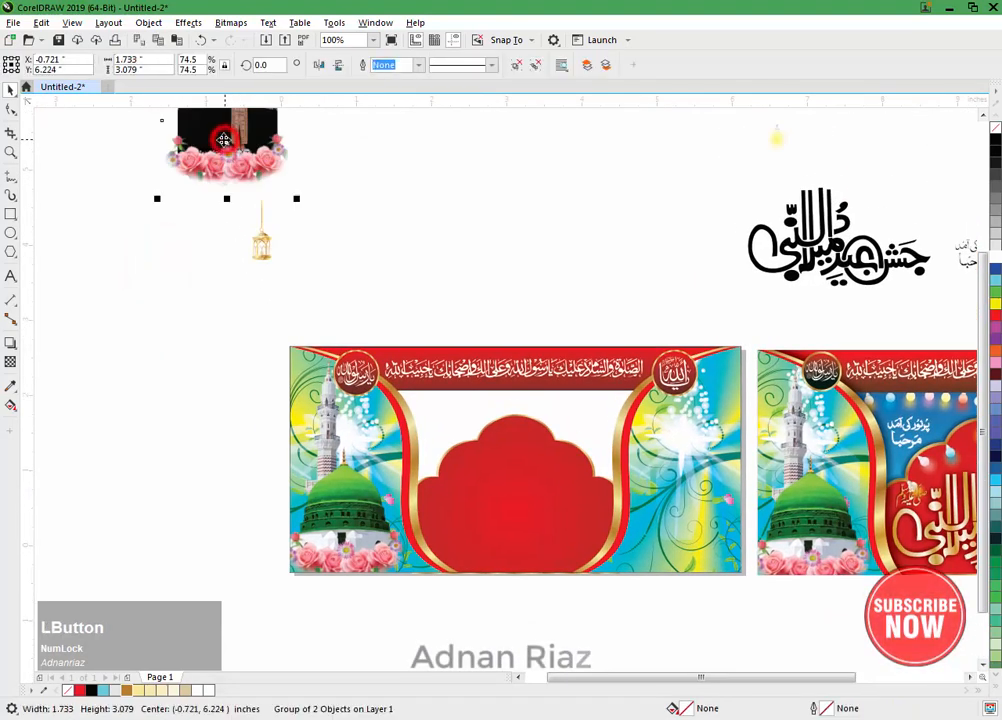
click(148, 22)
mouse_move(166, 76)
click(374, 74)
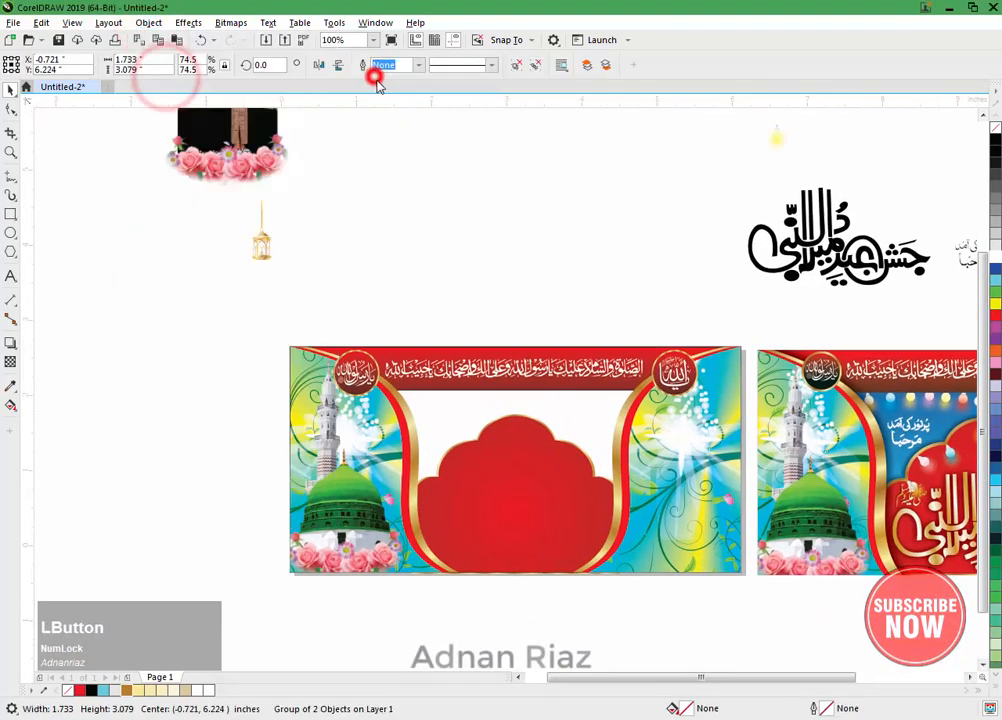
click(659, 484)
Step: Edit the right panel's PowerClip contents, position the Kaaba group along the panel's lower edge and finish editing
drag(659, 484, 516, 431)
scroll(498, 443, up, 2)
click(63, 121)
click(76, 121)
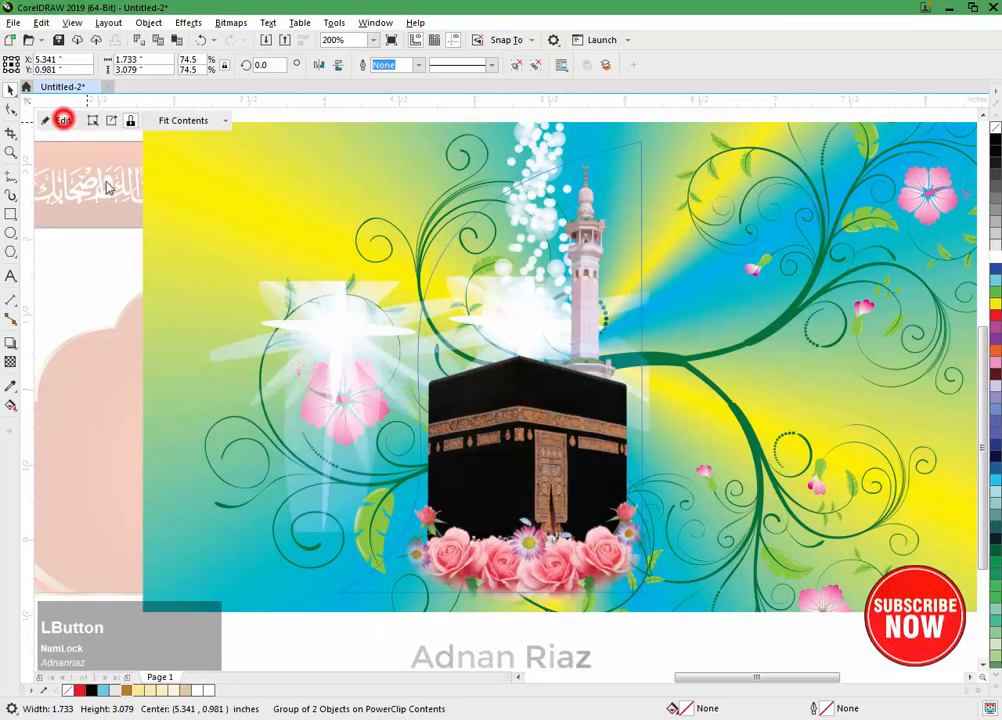
scroll(329, 340, down, 1)
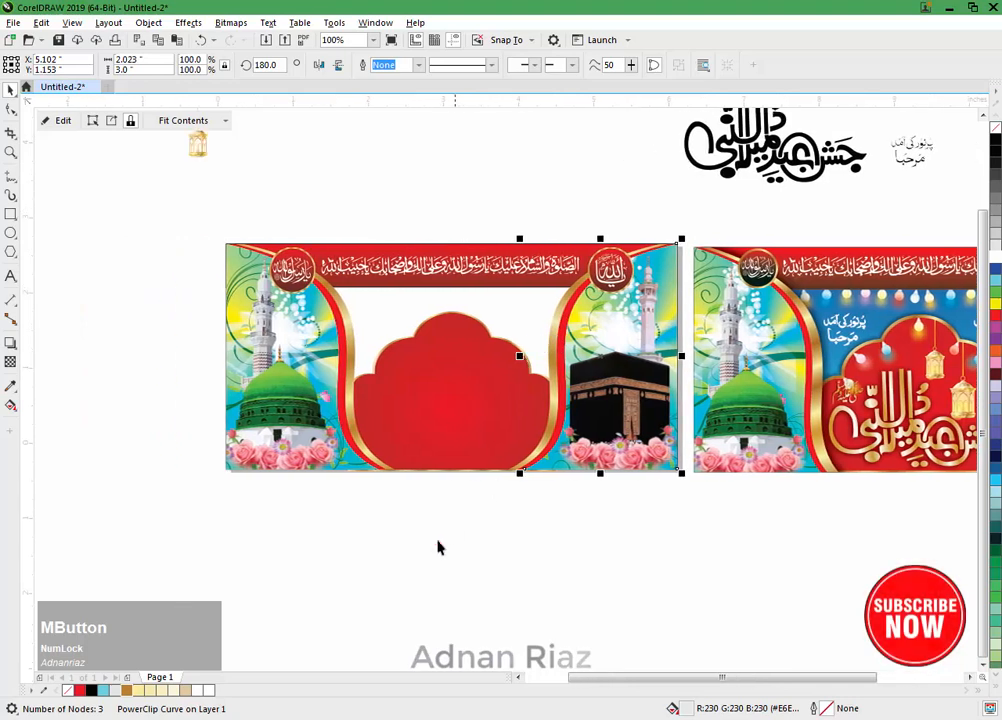
click(434, 543)
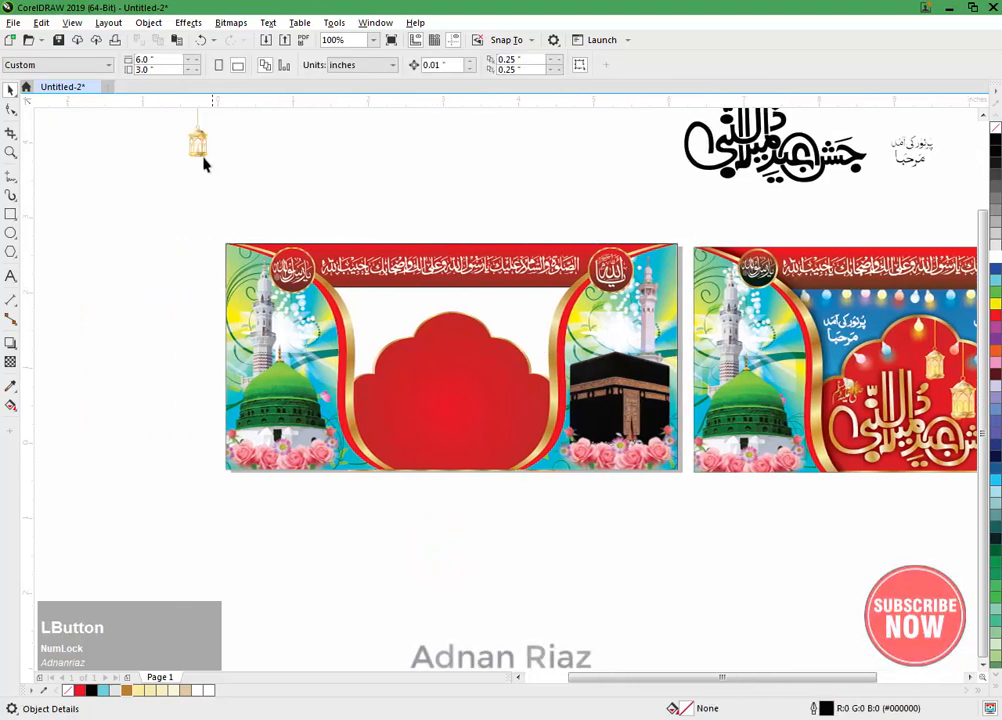
Step: Bring the golden lantern to the front and hang it just right of the centre of the red arch's top lobe
drag(204, 165, 469, 391)
scroll(474, 379, up, 1)
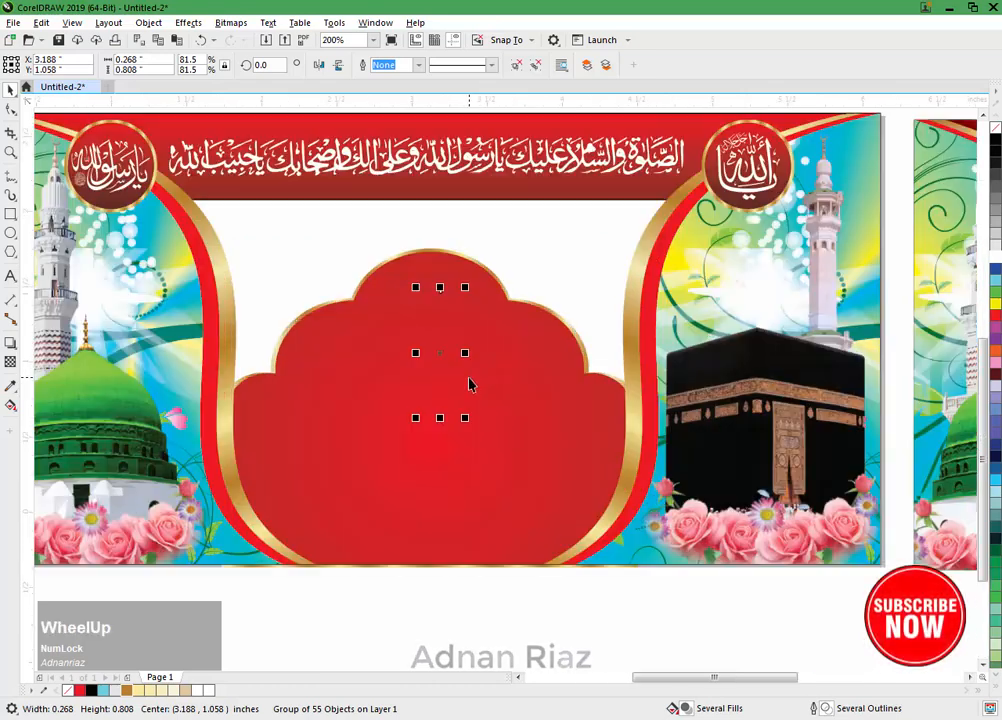
key(shift+Page_Up)
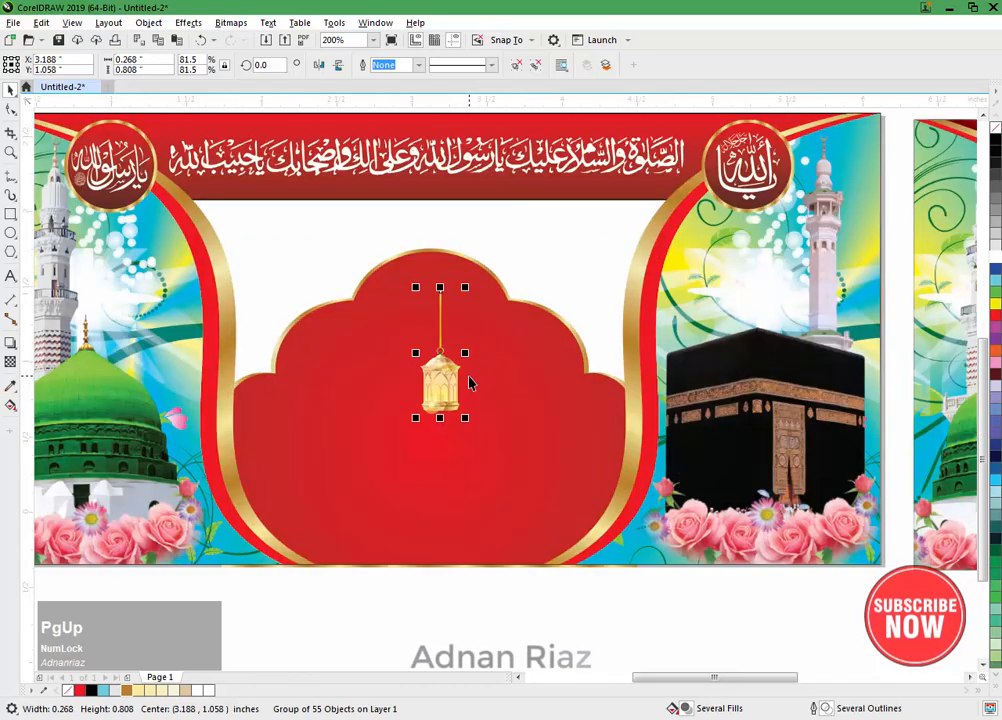
scroll(469, 383, up, 1)
drag(441, 380, 461, 305)
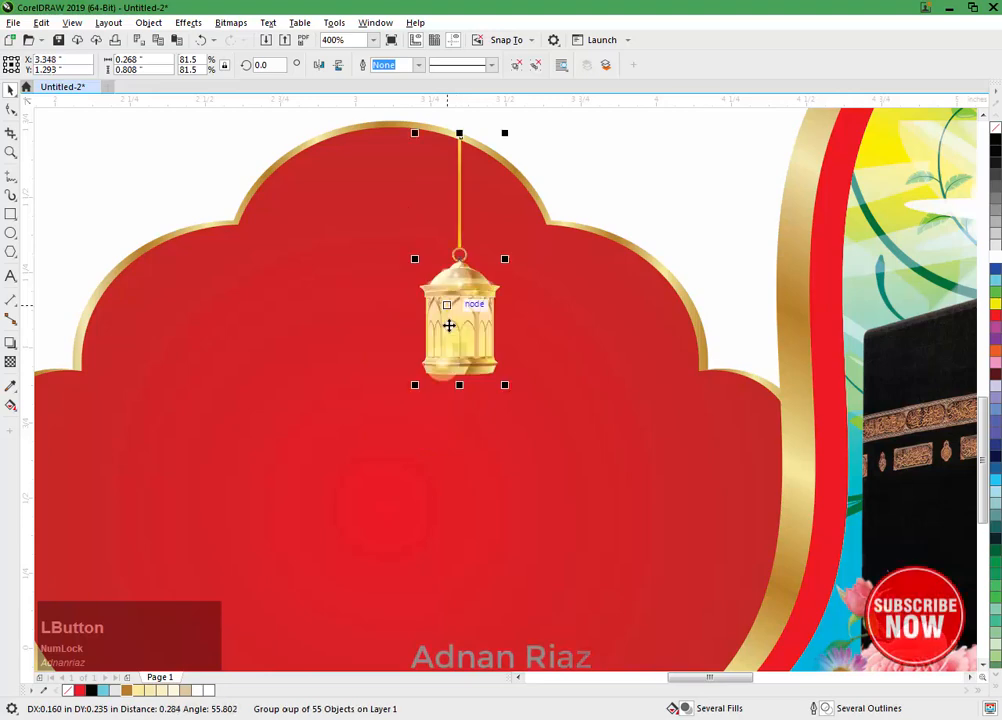
Step: PowerClip the lantern inside the red arch
click(147, 23)
click(155, 73)
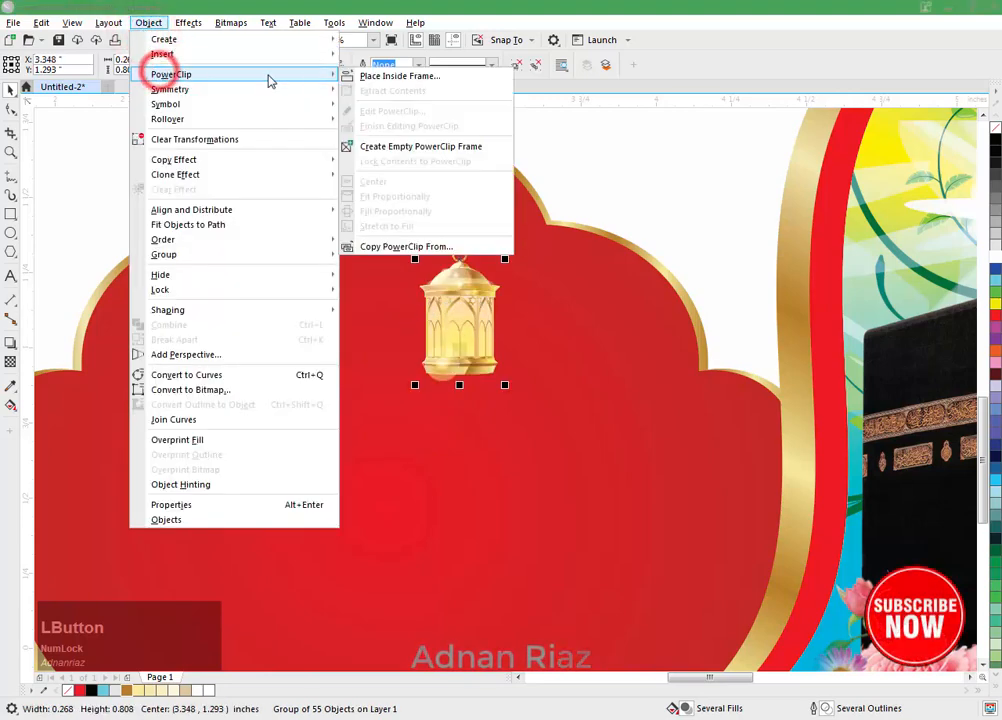
click(365, 77)
click(371, 271)
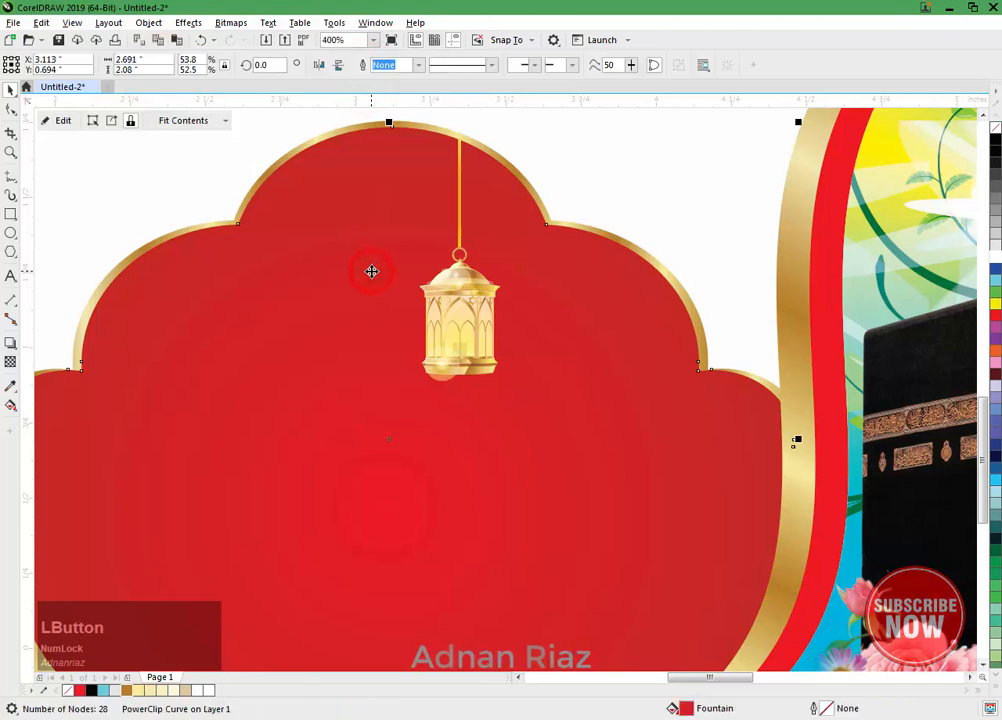
Step: Edit the arch's PowerClip contents and duplicate the lantern to the lower right, under the next arch lobe
click(62, 121)
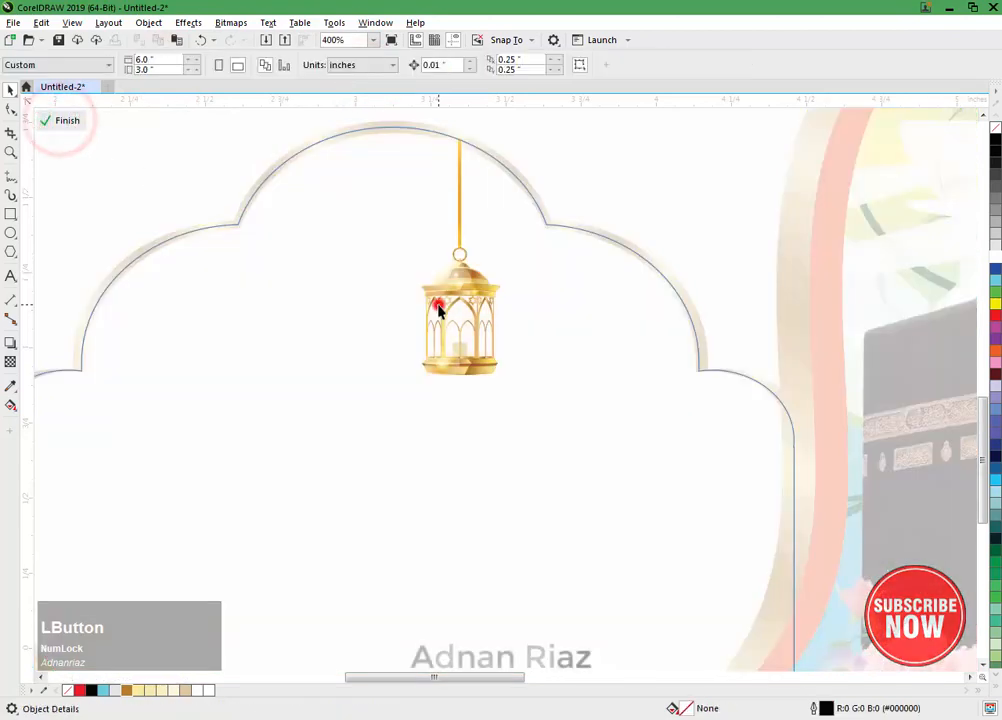
drag(437, 292, 588, 394)
right_click(588, 394)
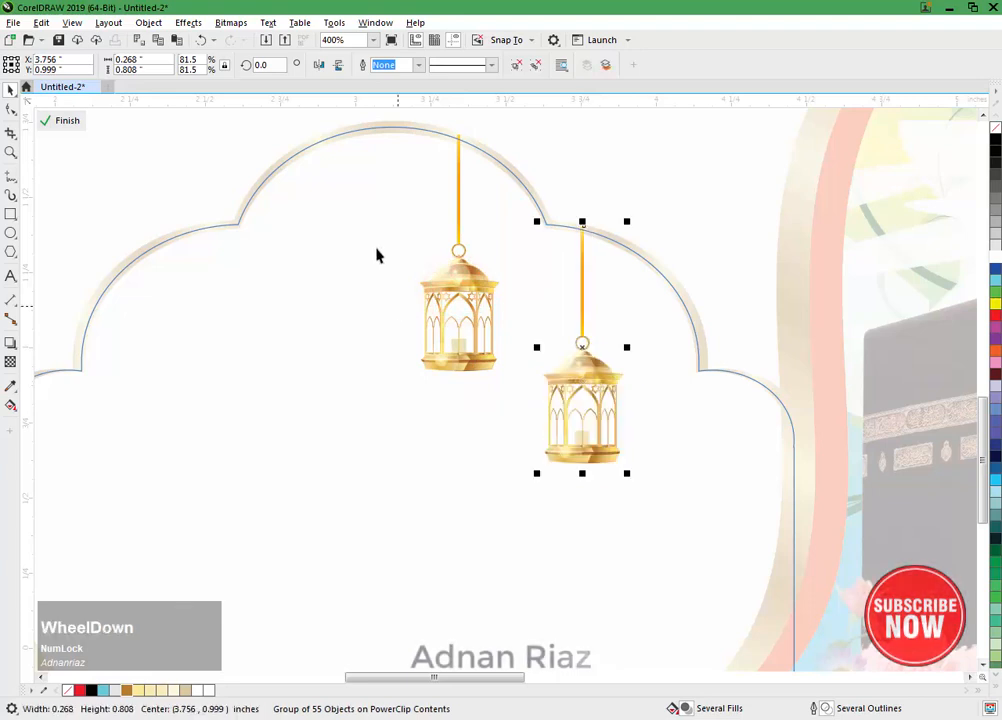
scroll(376, 255, down, 1)
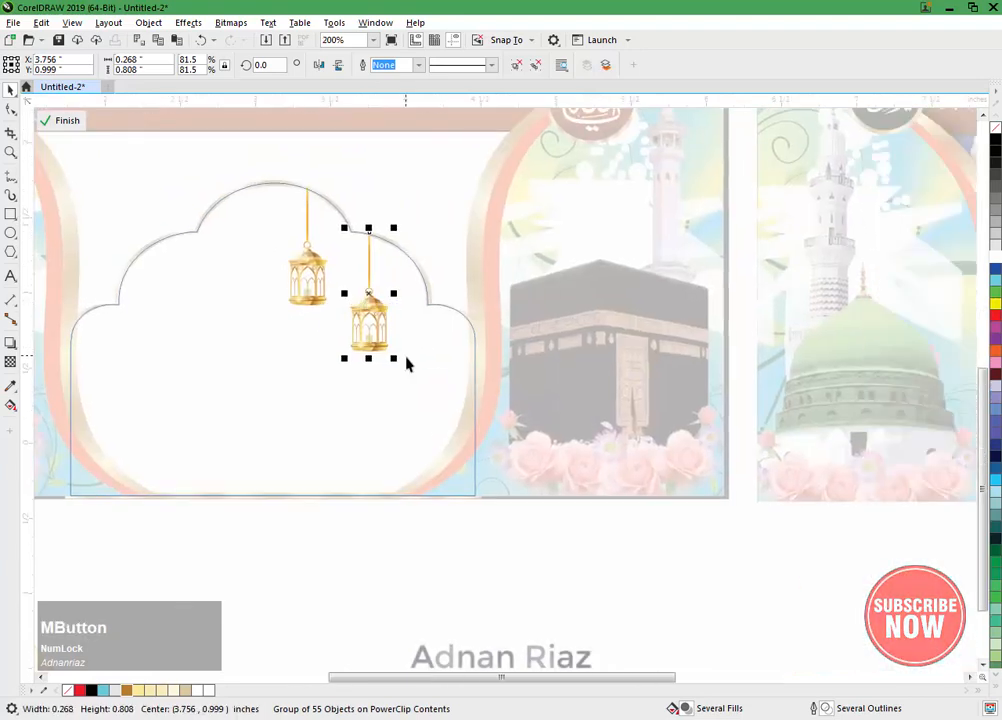
Step: Enlarge the lantern copy to about 0.433 x 1.302 inches, align it with the arch edge and finish editing the PowerClip
drag(399, 360, 419, 432)
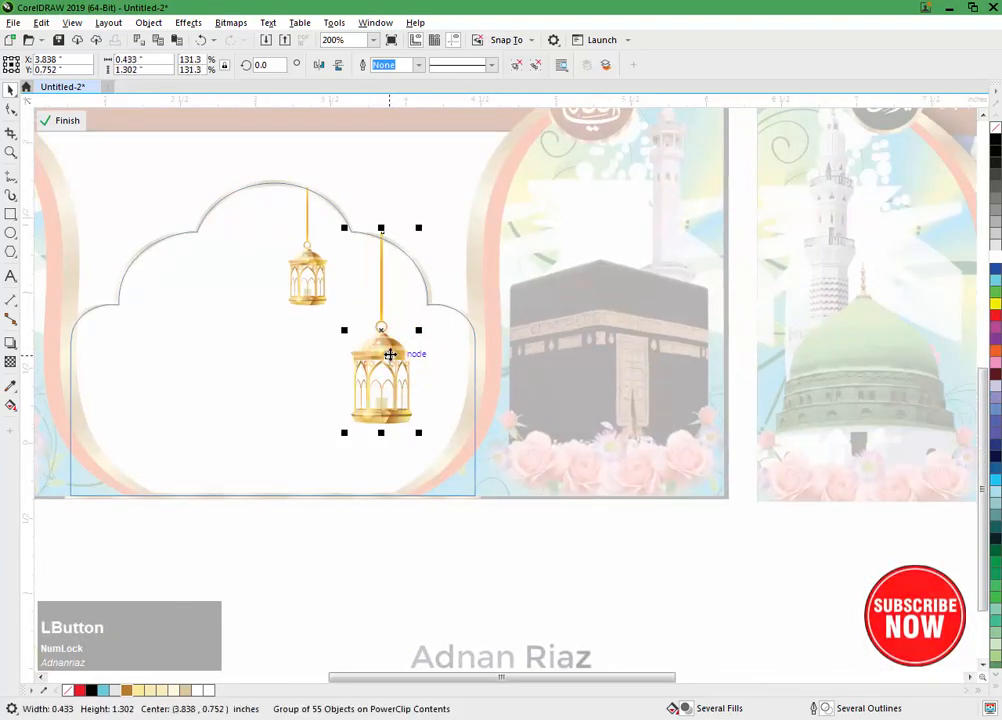
drag(390, 354, 384, 348)
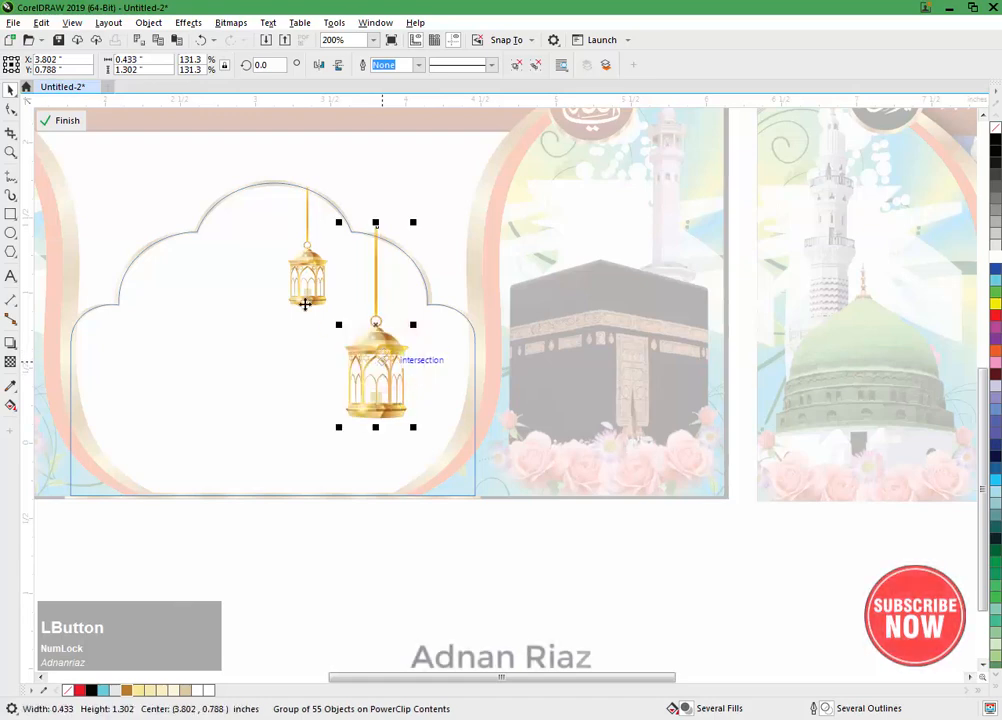
click(60, 120)
click(326, 306)
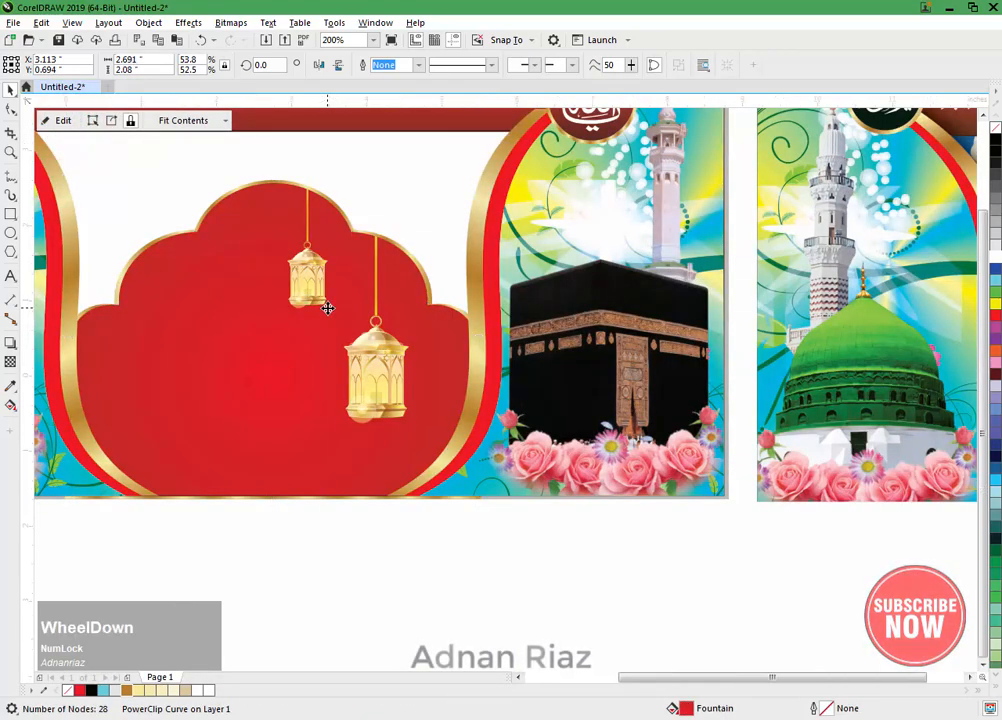
scroll(327, 308, down, 1)
drag(349, 322, 386, 331)
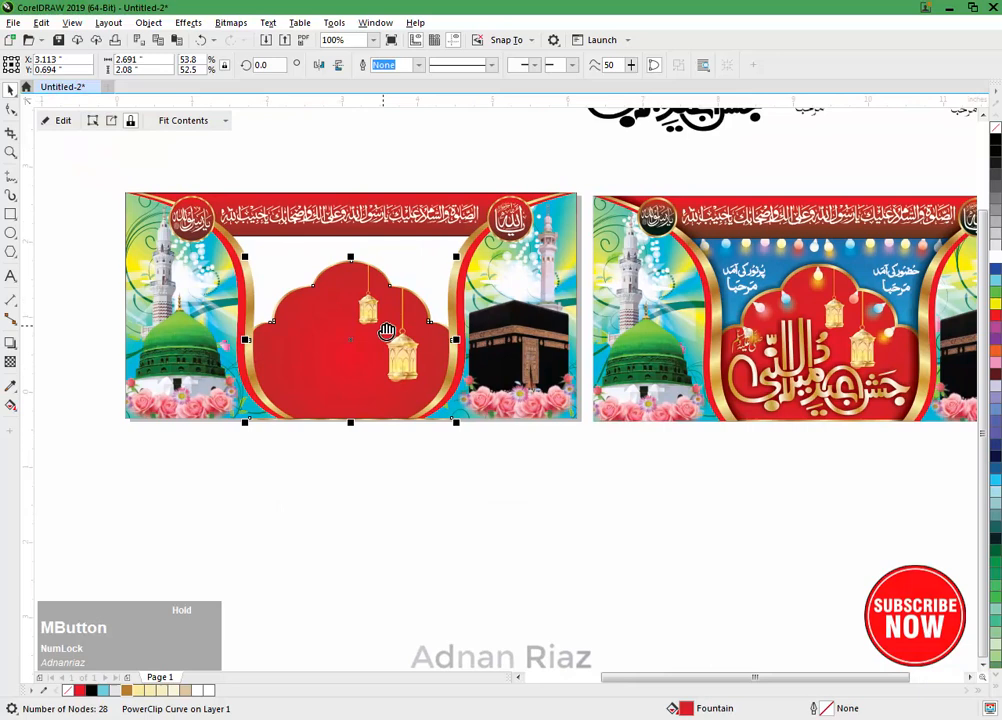
click(369, 470)
Step: Bring the glowing light bulb to the front and hang it from the peak of the red arch
drag(358, 472, 436, 581)
drag(647, 192, 402, 456)
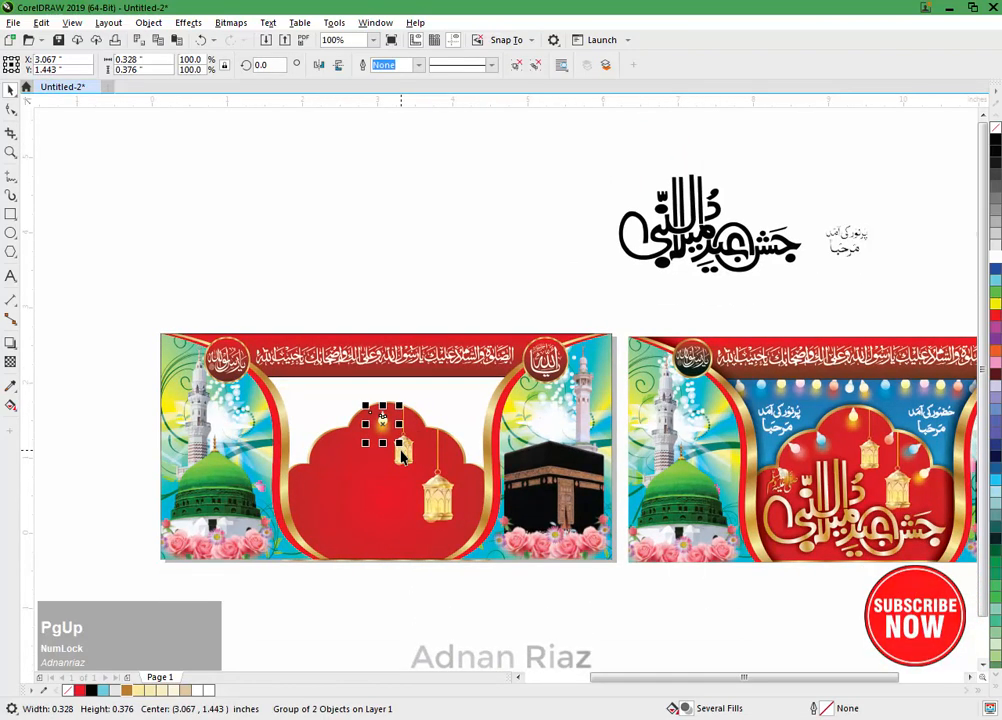
scroll(390, 456, up, 2)
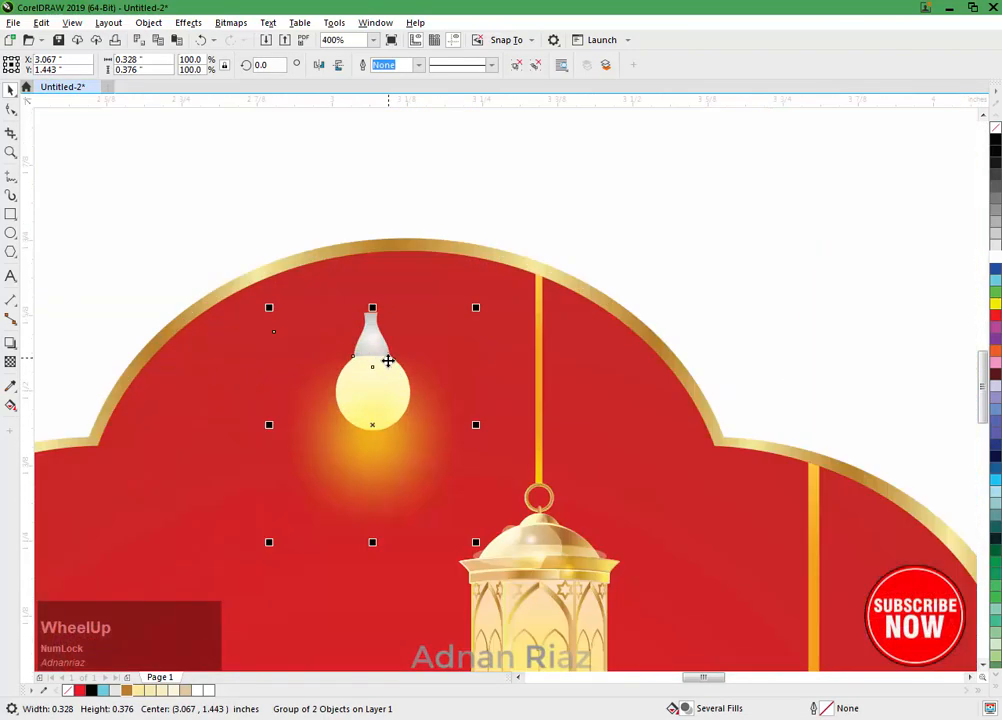
drag(371, 367, 410, 318)
drag(409, 366, 410, 367)
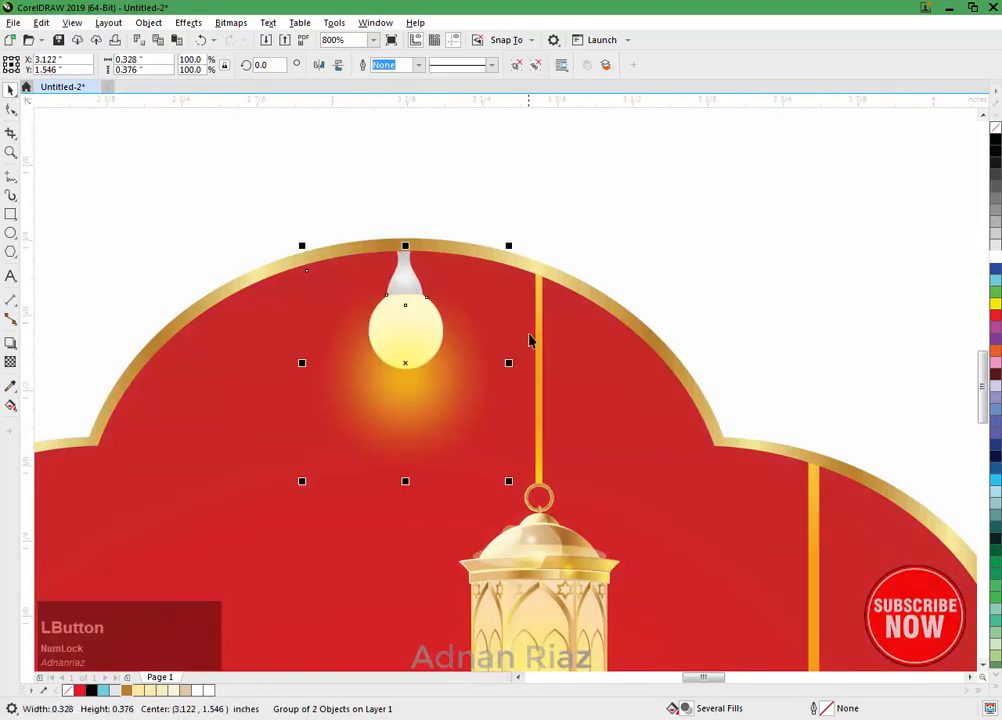
Step: Place a duplicate of the light bulb above the banner's top edge
scroll(530, 341, down, 2)
drag(499, 331, 500, 132)
right_click(500, 132)
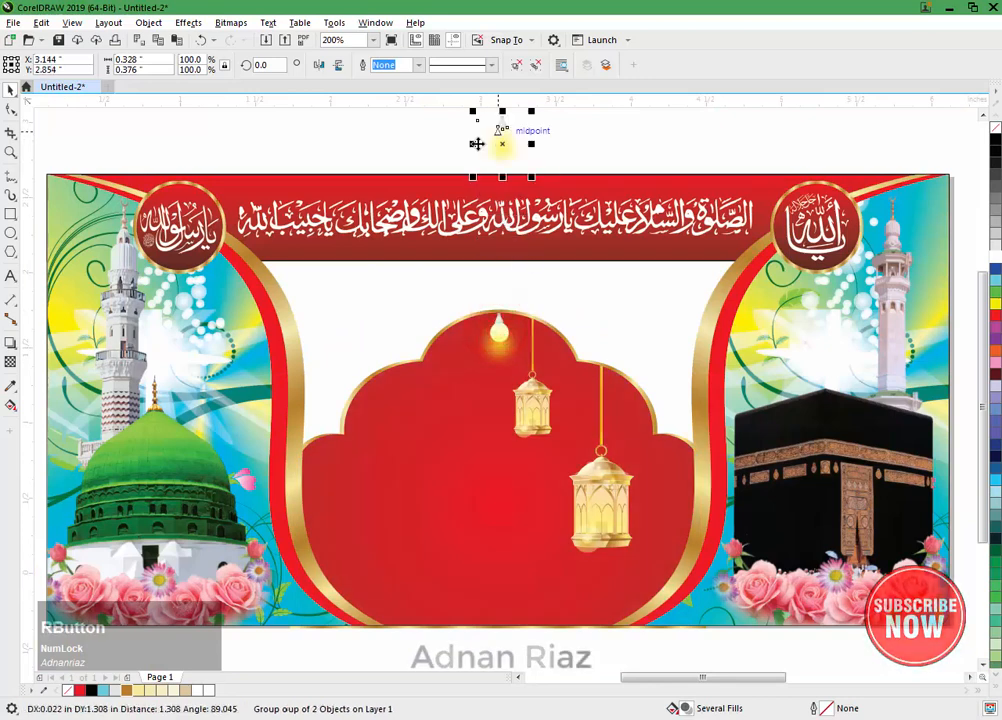
Step: PowerClip the light bulb at the arch's peak inside the red arch
click(491, 352)
click(150, 23)
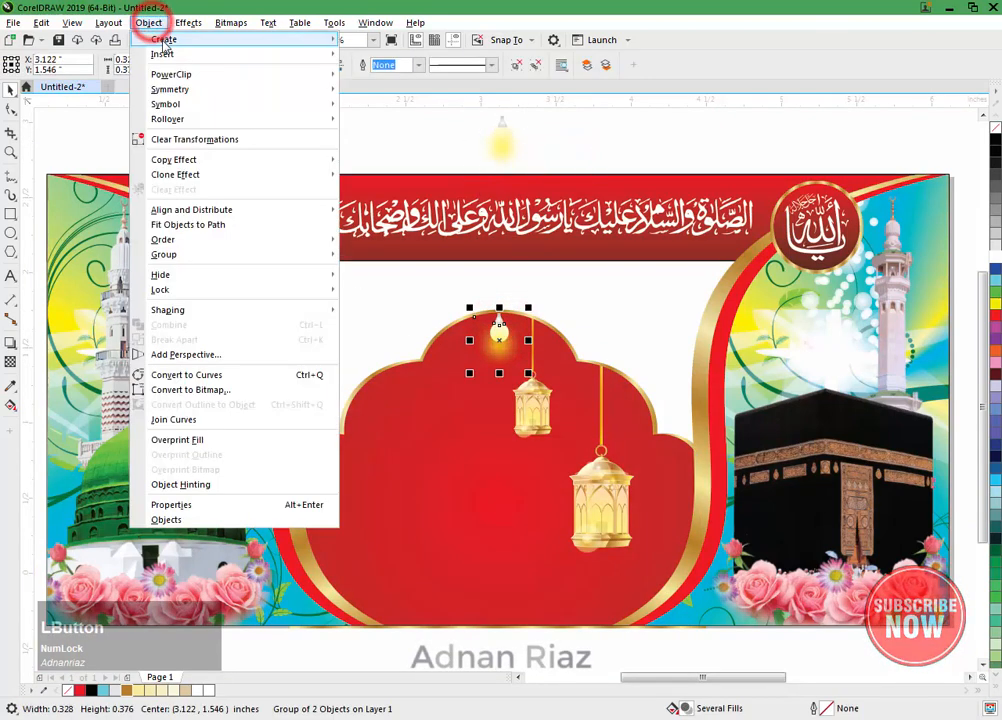
mouse_move(280, 80)
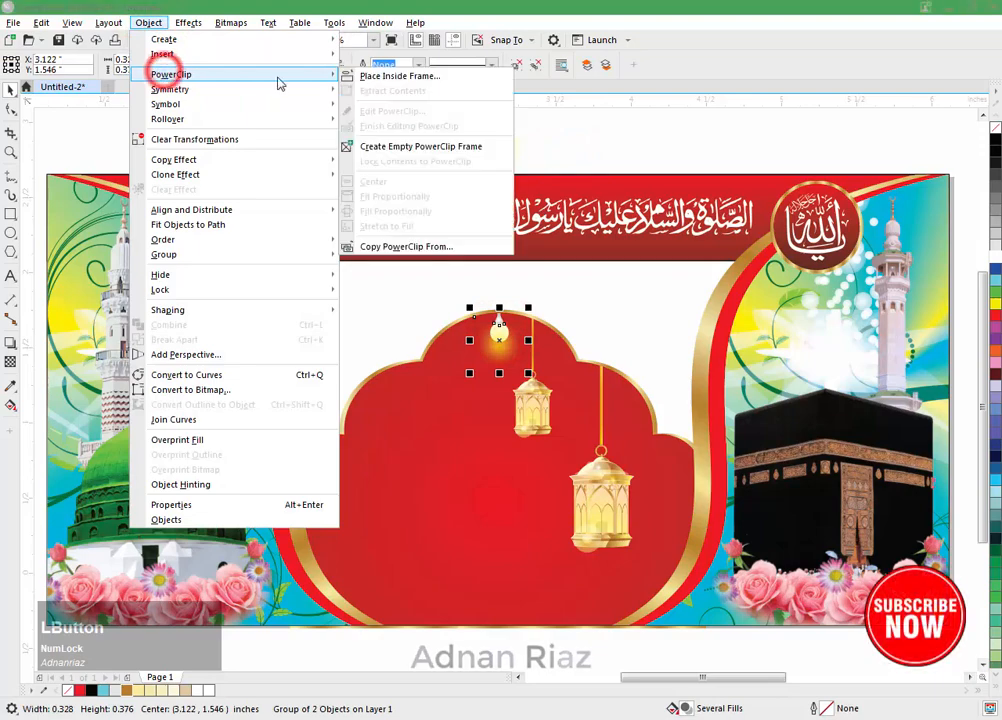
click(371, 76)
click(429, 394)
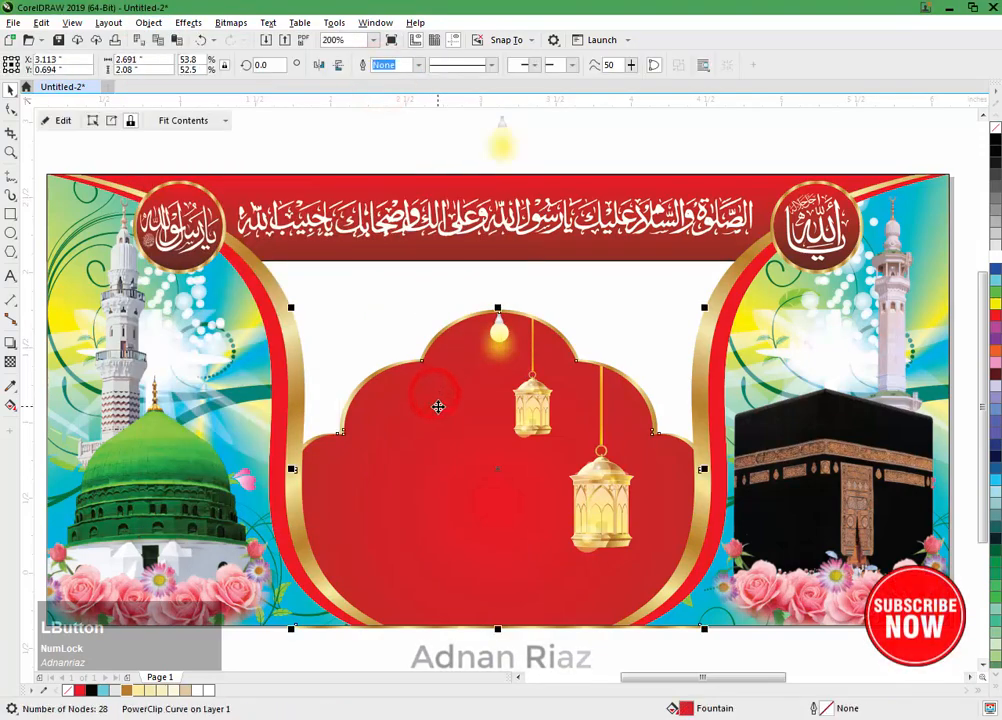
Step: Edit the arch's PowerClip contents and duplicate the bulb about 0.35 inches to the lower left
click(48, 117)
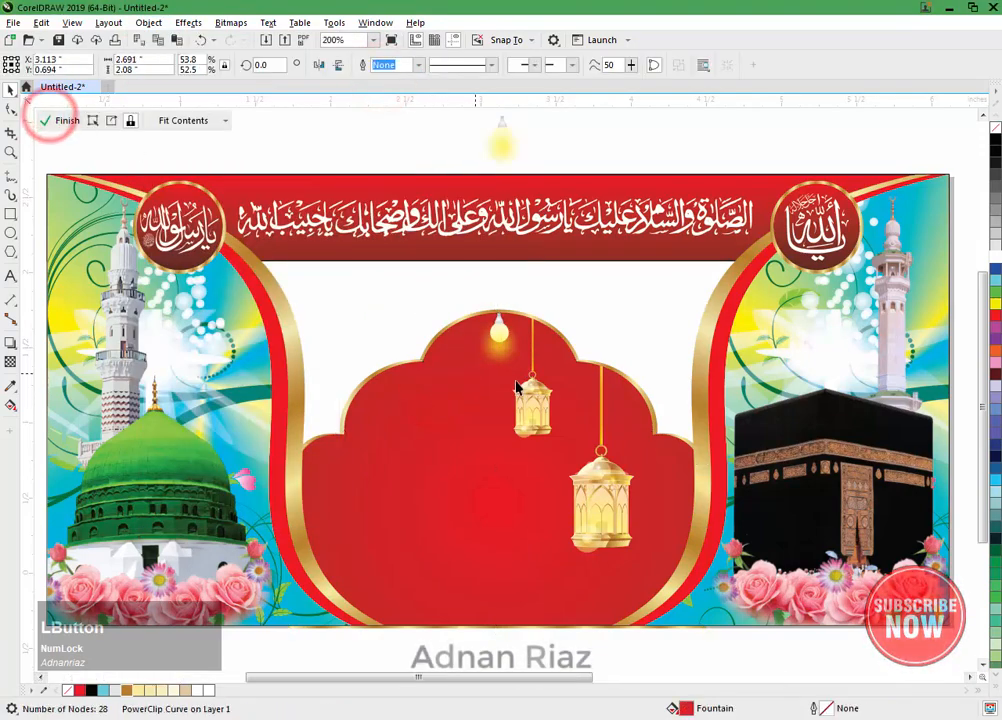
scroll(505, 360, up, 2)
click(495, 323)
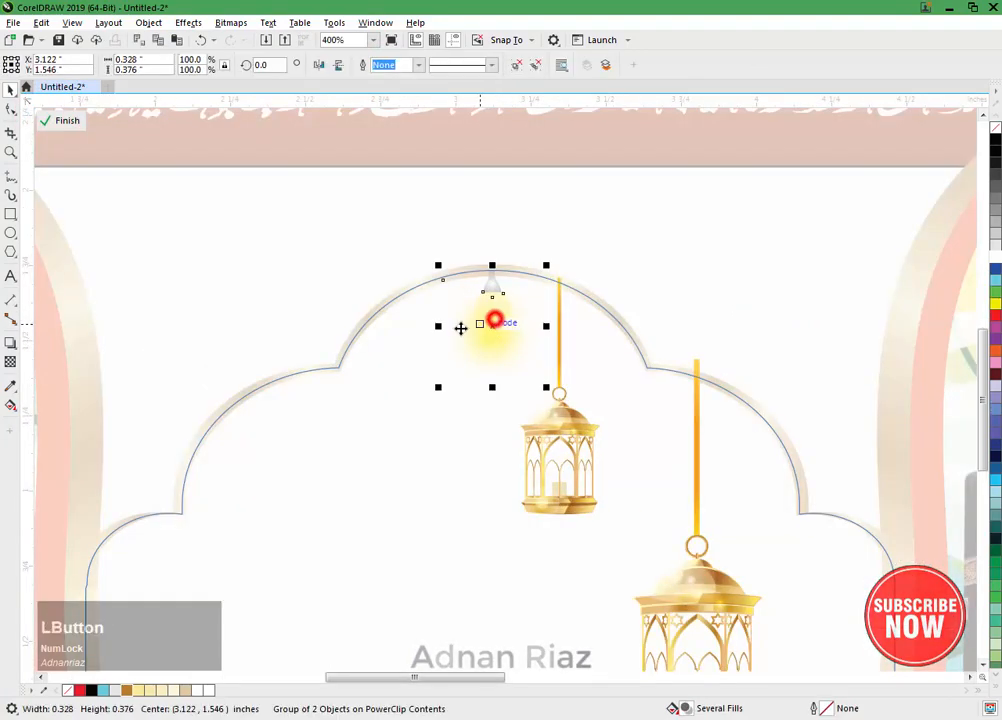
drag(497, 328, 421, 408)
right_click(421, 408)
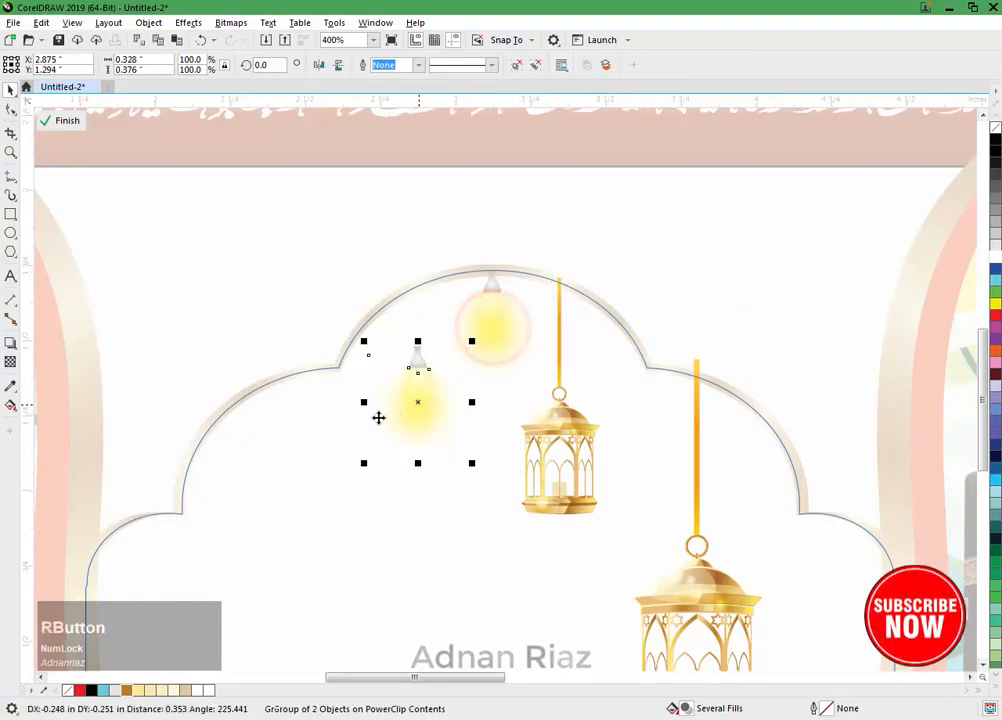
Step: Rotate the bulb copy about 47.2 degrees and attach its socket to the arch's left notch
scroll(403, 391, up, 1)
click(453, 384)
drag(538, 534, 600, 422)
click(476, 253)
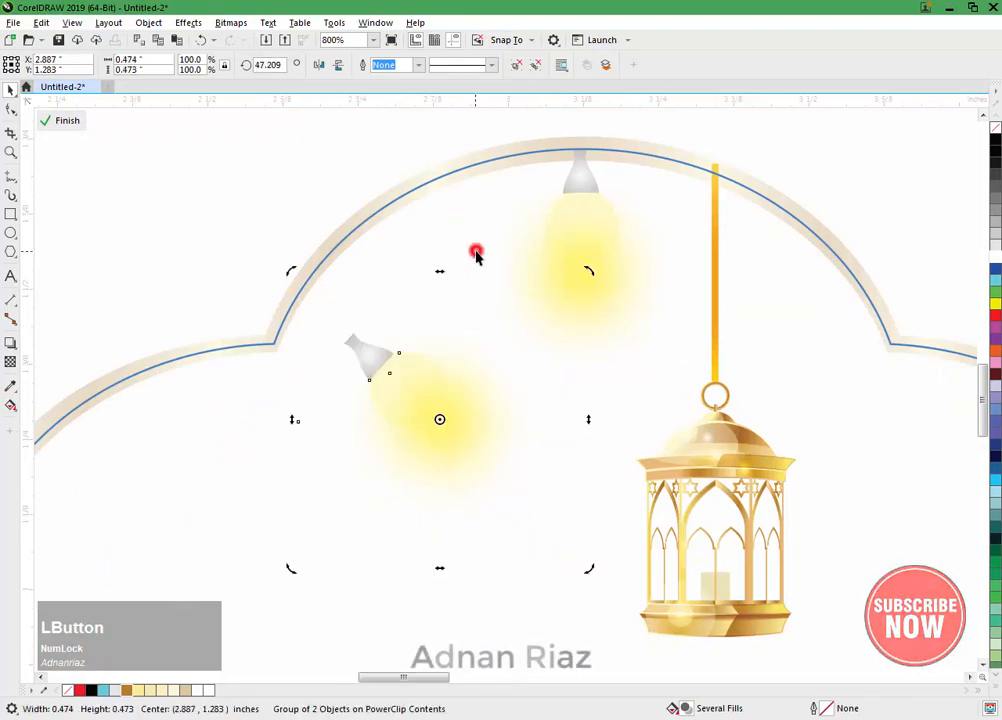
drag(420, 385, 340, 379)
middle_click(340, 379)
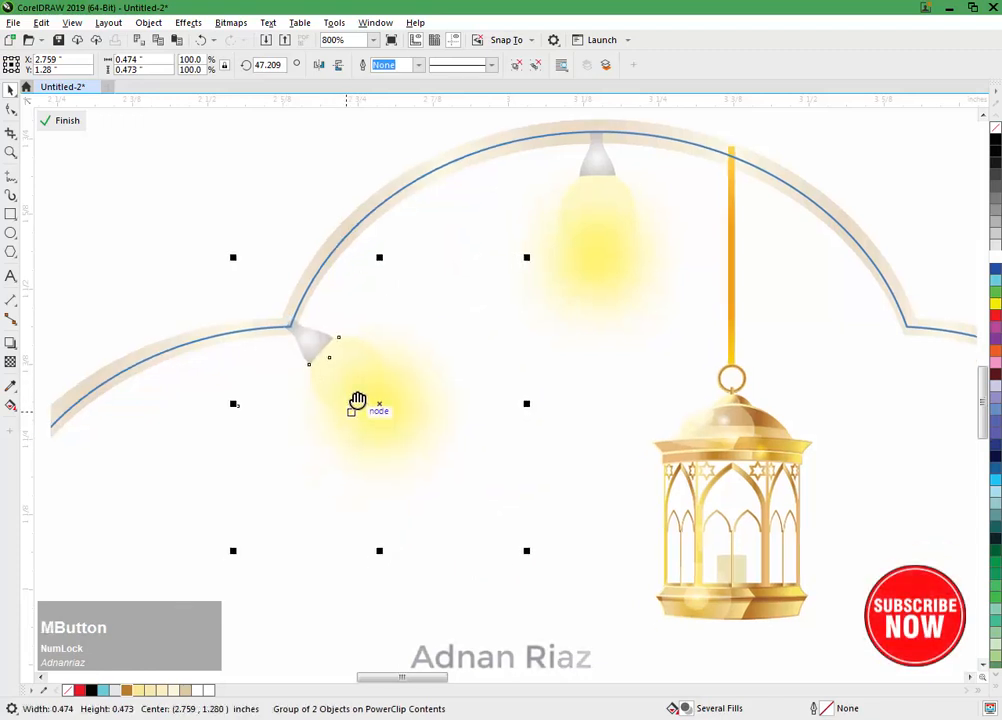
Step: Ungroup the tilted bulb copy, delete its yellow glow and ungroup the remaining bulb parts
click(517, 65)
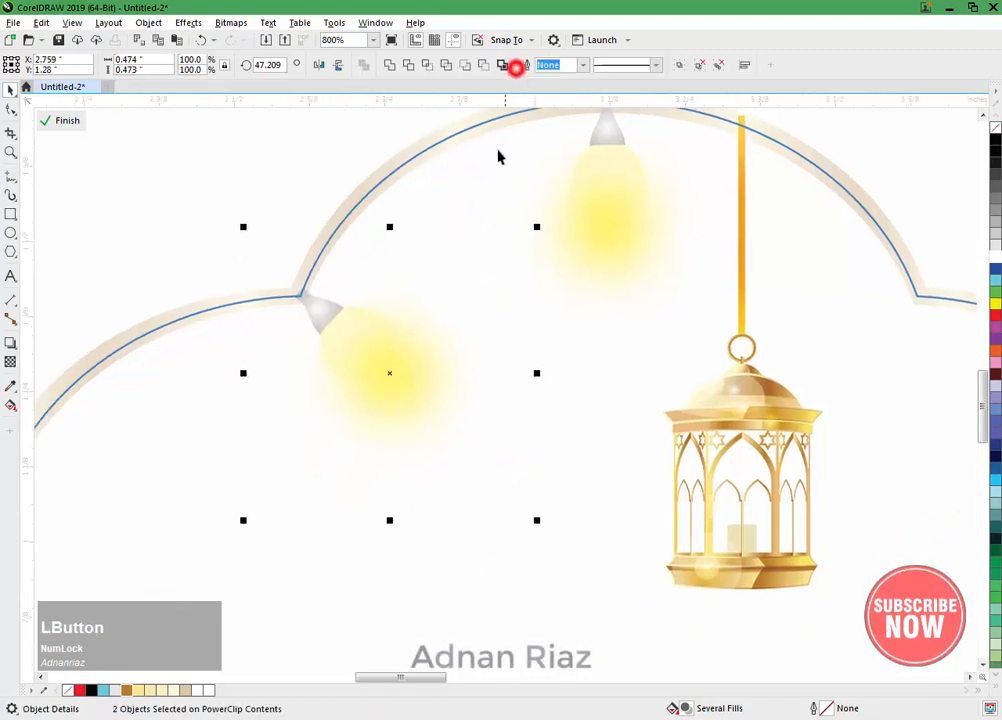
click(483, 183)
click(393, 405)
key(Delete)
scroll(324, 331, up, 1)
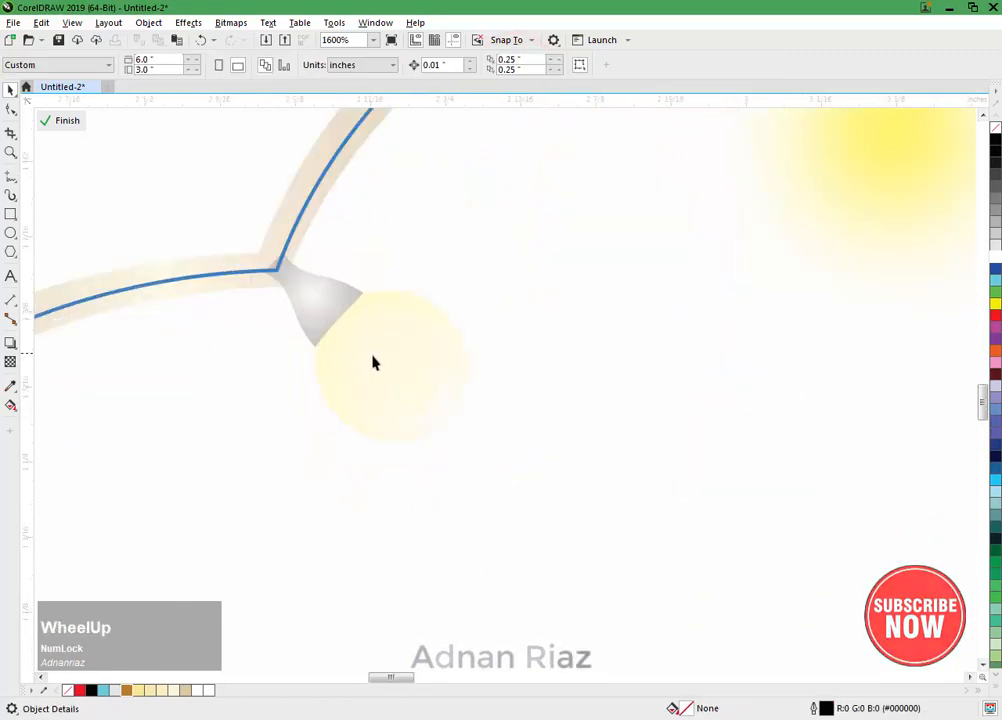
click(380, 355)
key(ctrl+z)
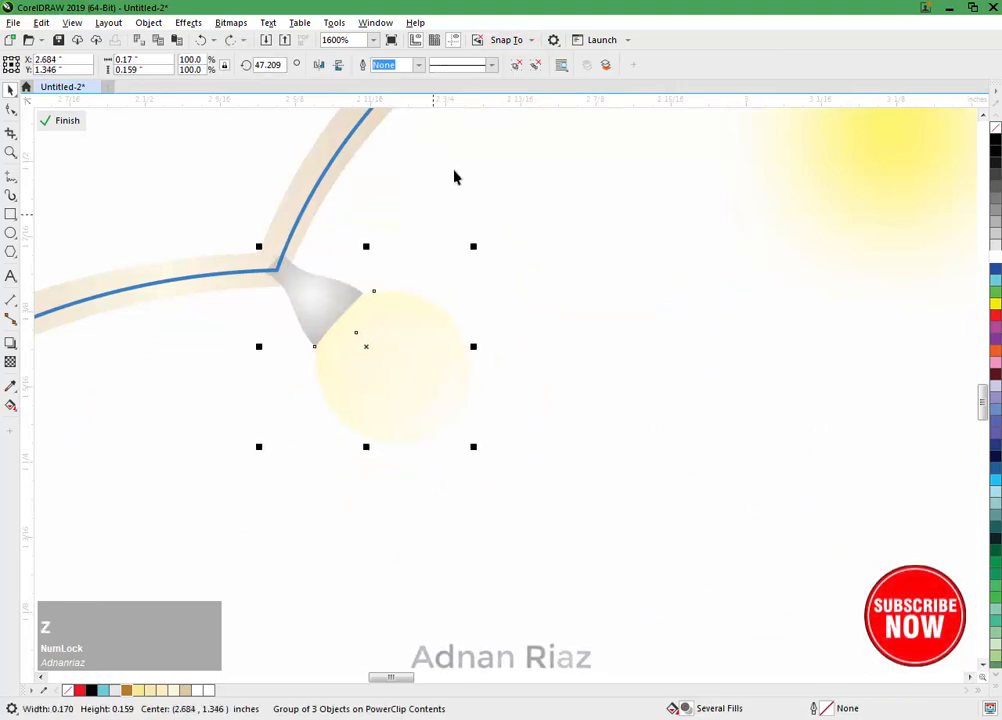
click(515, 65)
click(546, 198)
Step: Try to fill the tilted bulb's glass with solid cyan and remove its inner highlight, and undo both changes
click(401, 297)
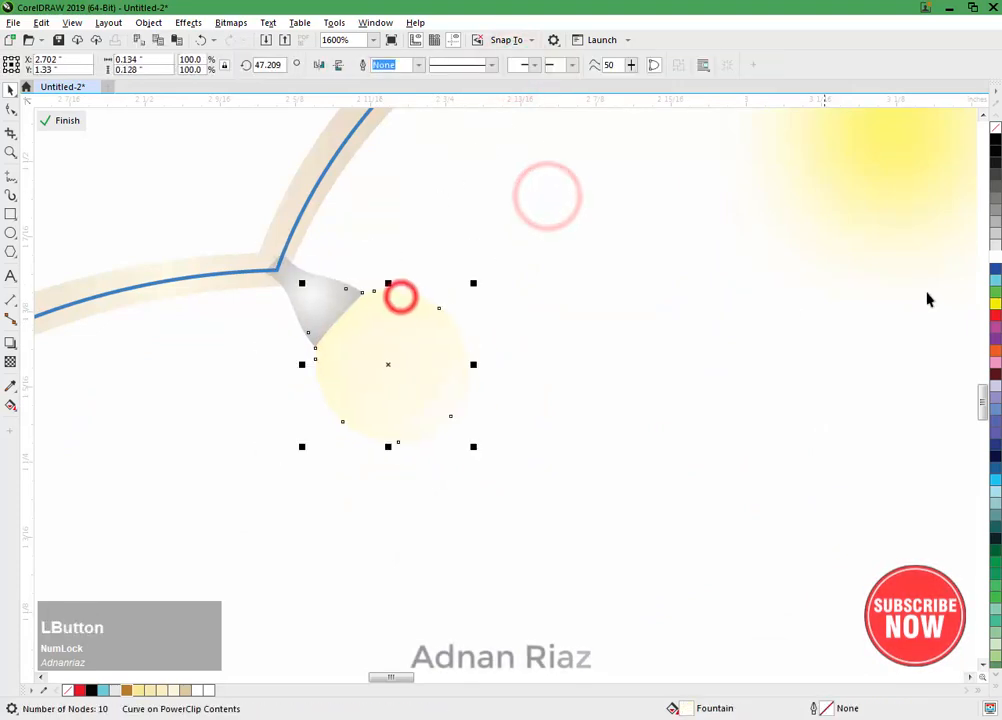
click(994, 279)
click(635, 329)
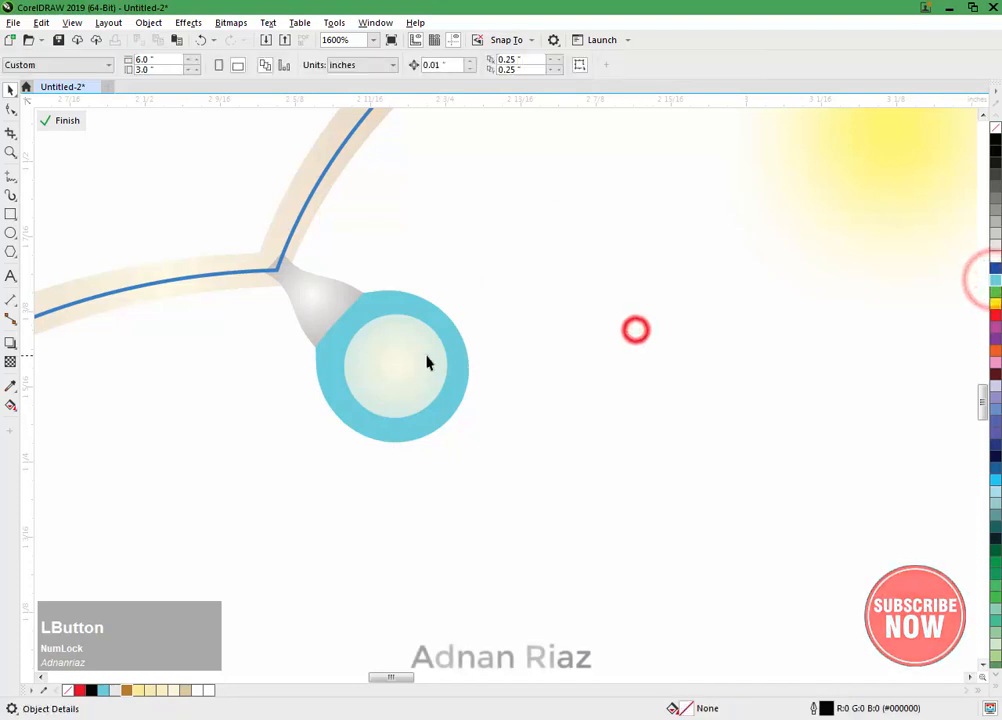
click(425, 360)
key(Delete)
click(405, 363)
key(ctrl+z)
key(ctrl+z)
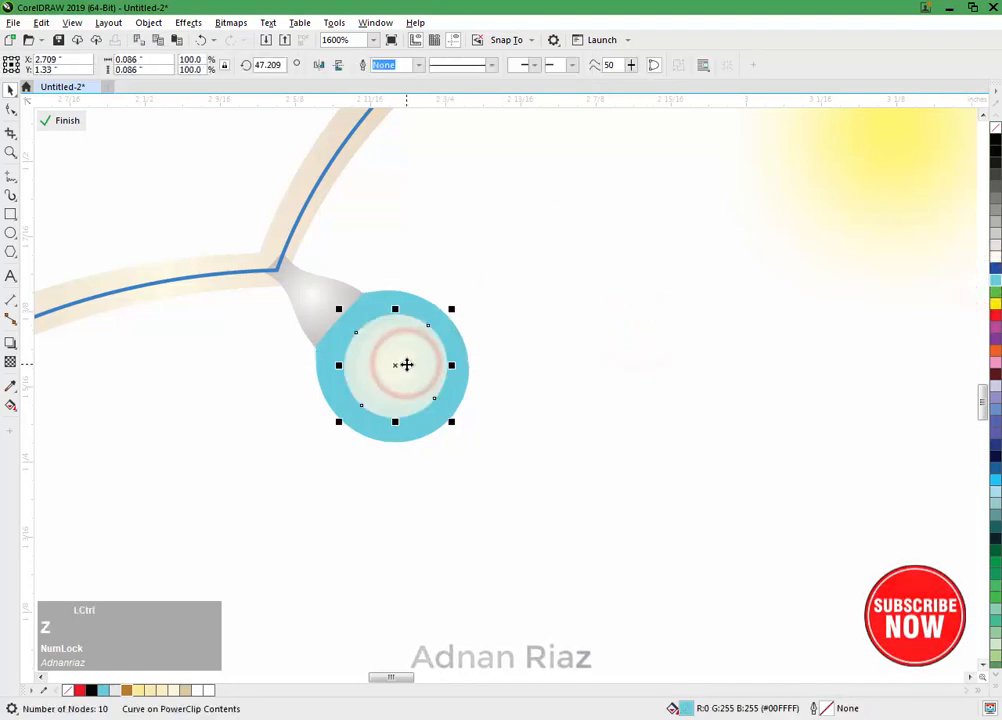
Step: Delete the inner highlight circle from the tilted bulb
click(555, 304)
click(412, 351)
key(Delete)
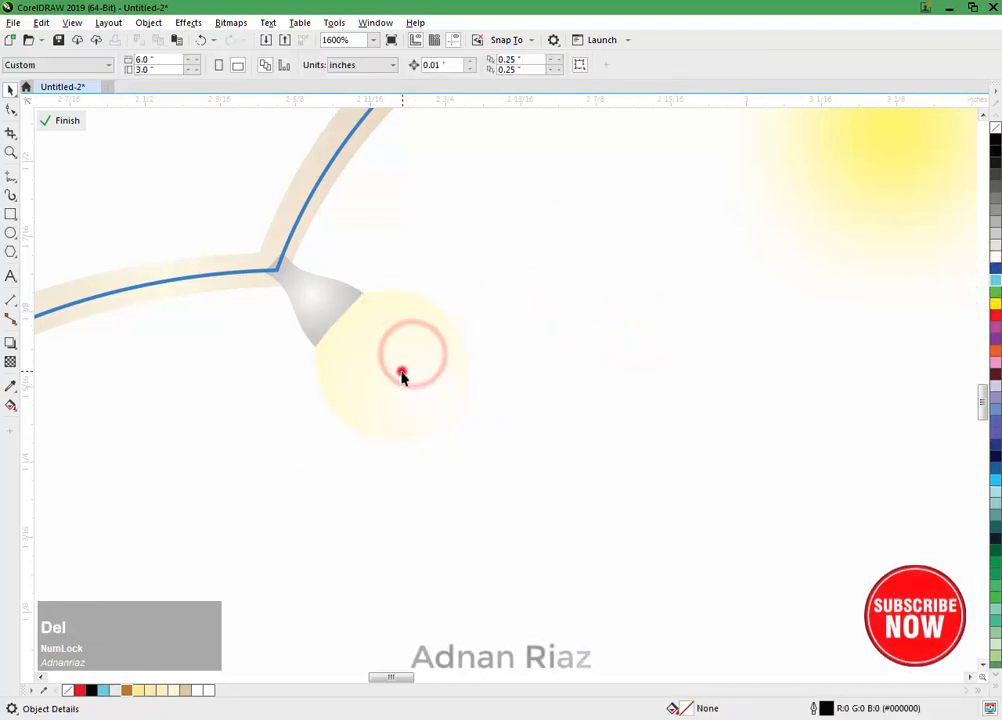
Step: Open the fountain fill of the tilted bulb's outer glass for editing with the Interactive Fill tool
click(401, 372)
key(g)
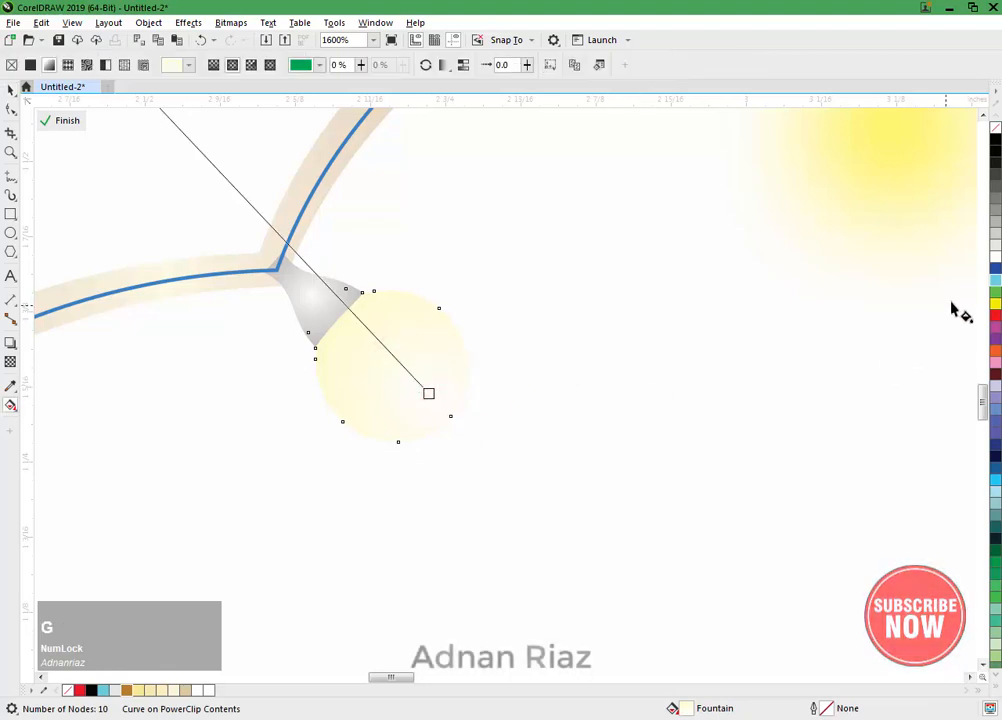
scroll(378, 388, down, 2)
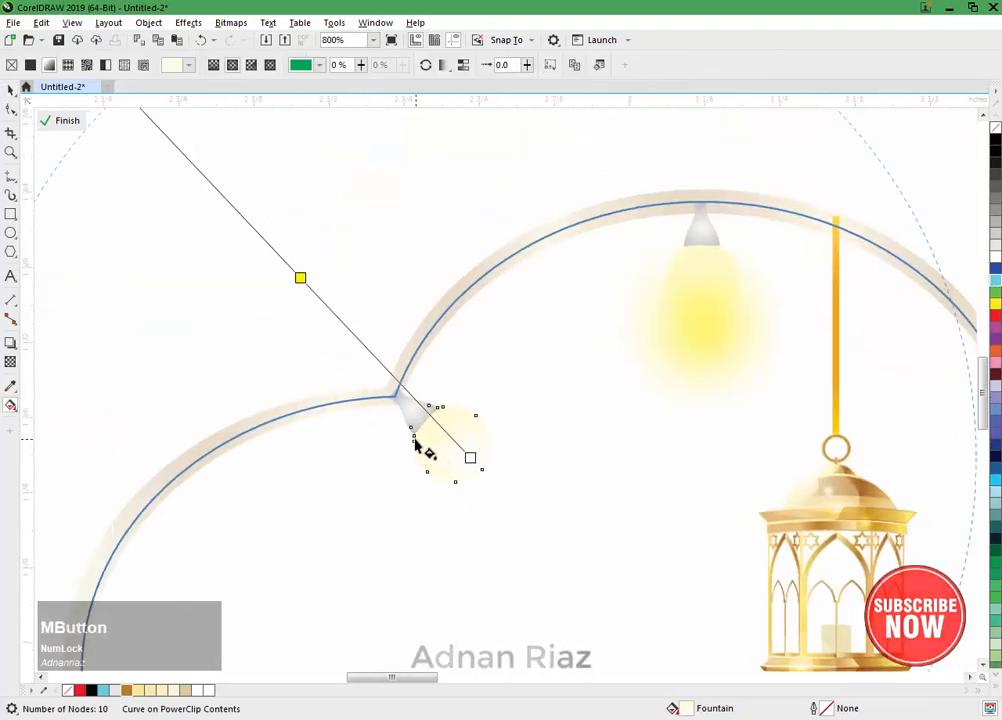
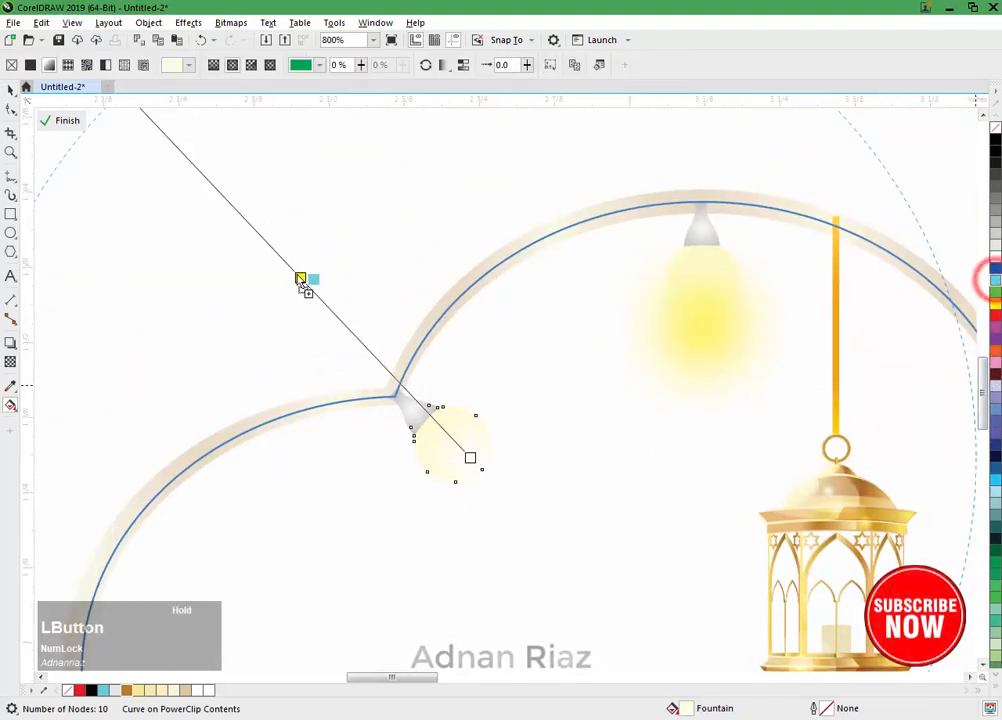
Step: Change the yellow stop of the tilted bulb glass's fountain fill to cyan
drag(456, 476, 432, 382)
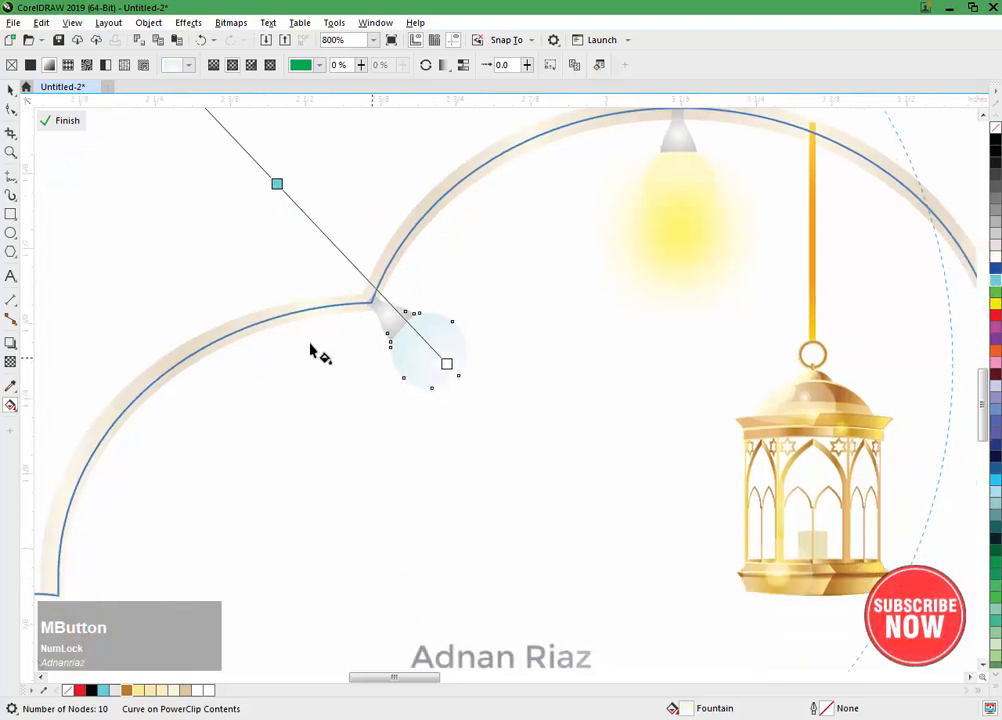
click(12, 90)
click(128, 201)
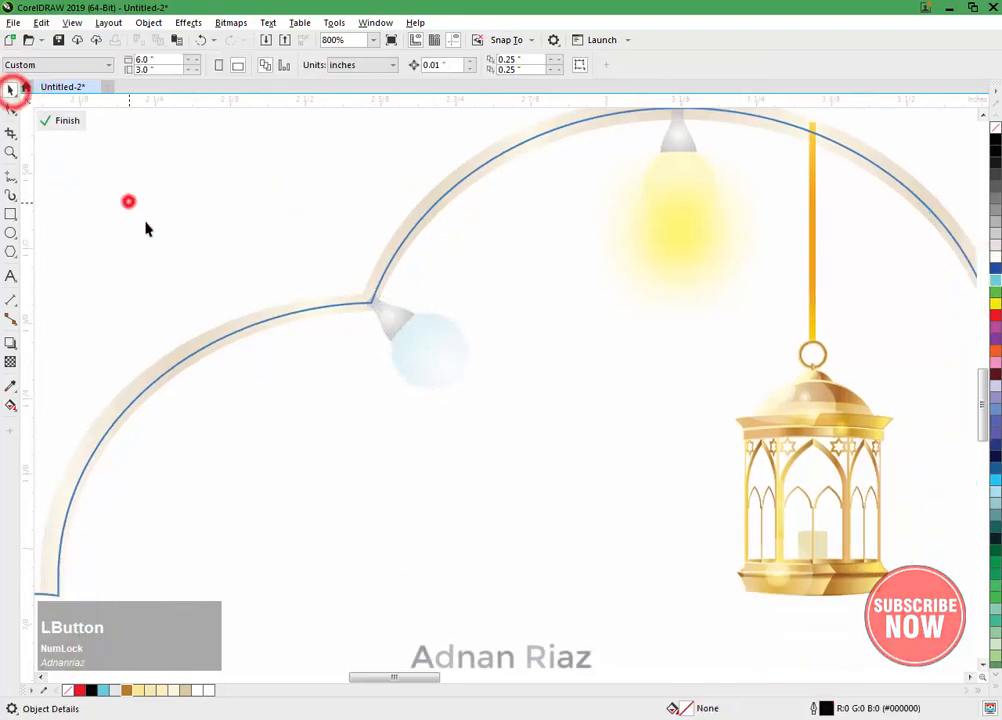
Step: Duplicate the cyan bulb onto the middle of the arch's left lobe and rotate the copy to about 42.5 degrees, its cap touching the arch
drag(419, 441, 430, 384)
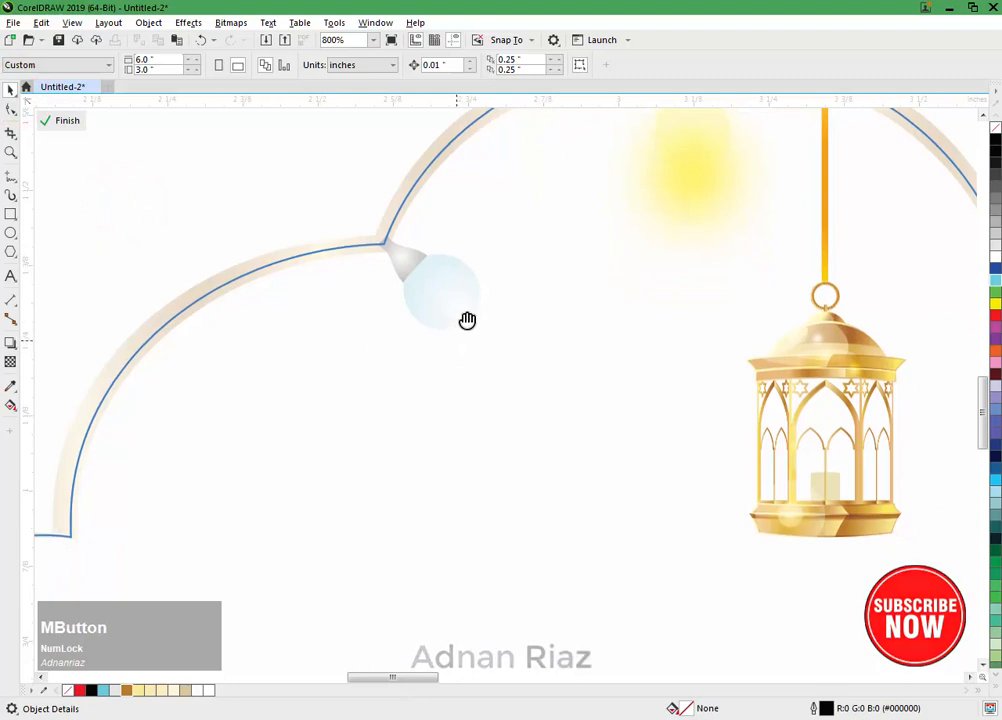
drag(467, 320, 443, 212)
click(420, 181)
shift+click(463, 212)
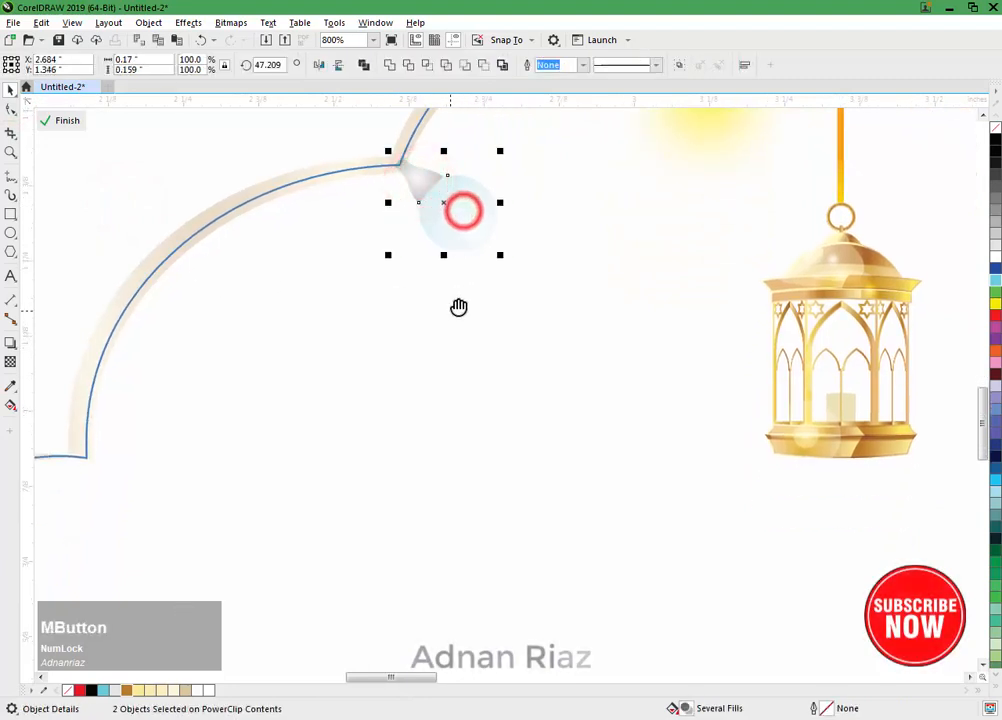
drag(458, 306, 474, 259)
drag(461, 159, 257, 249)
right_click(257, 249)
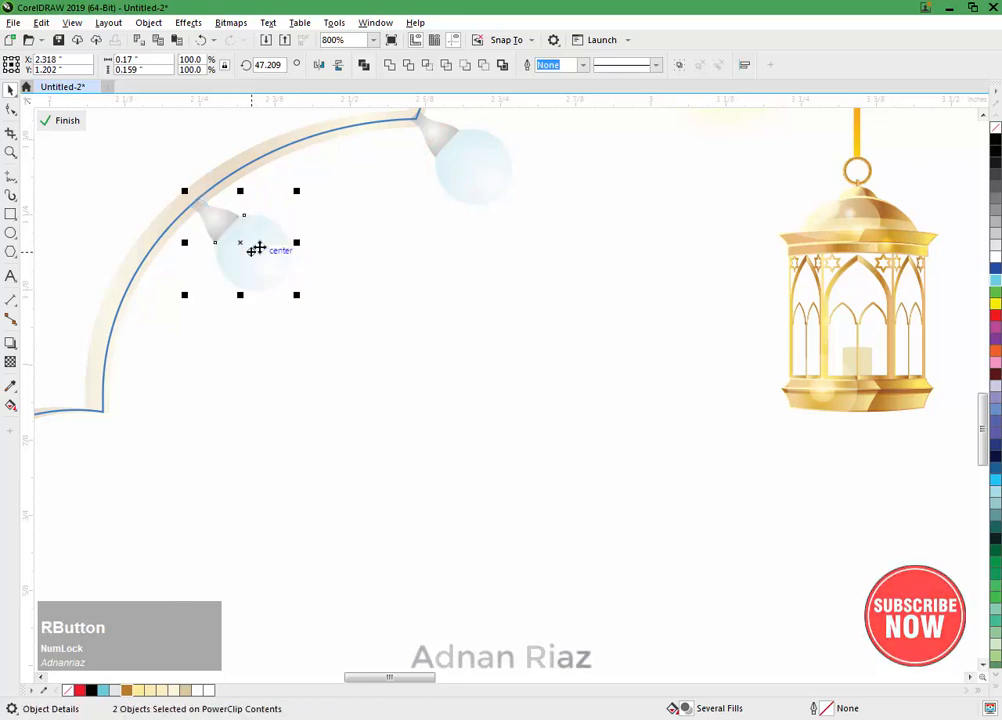
drag(302, 189, 297, 208)
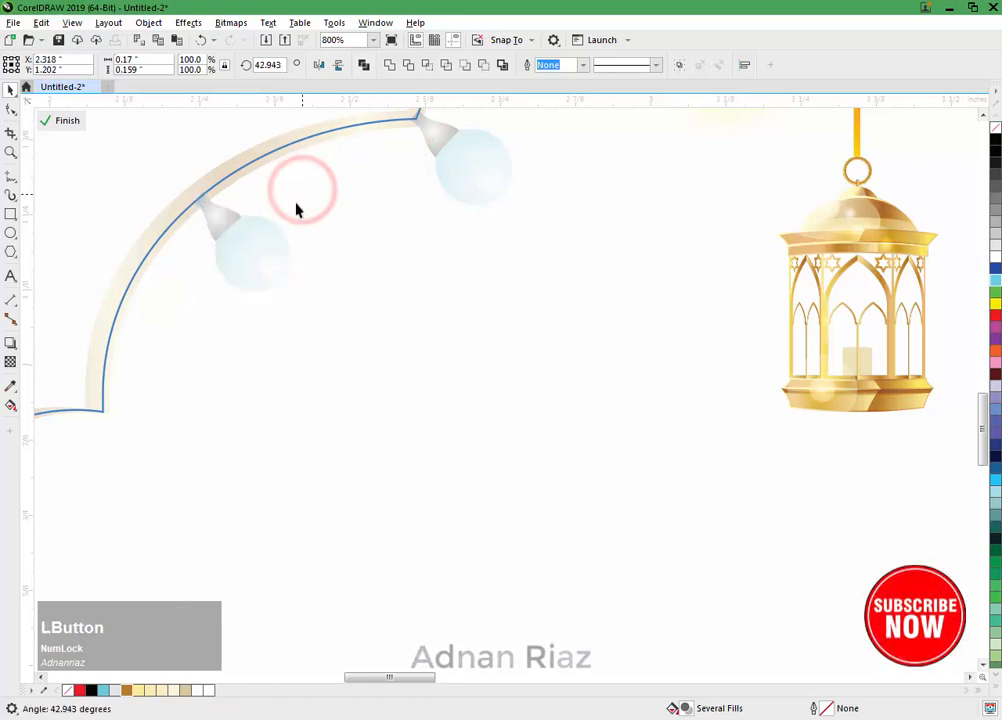
drag(266, 255, 258, 262)
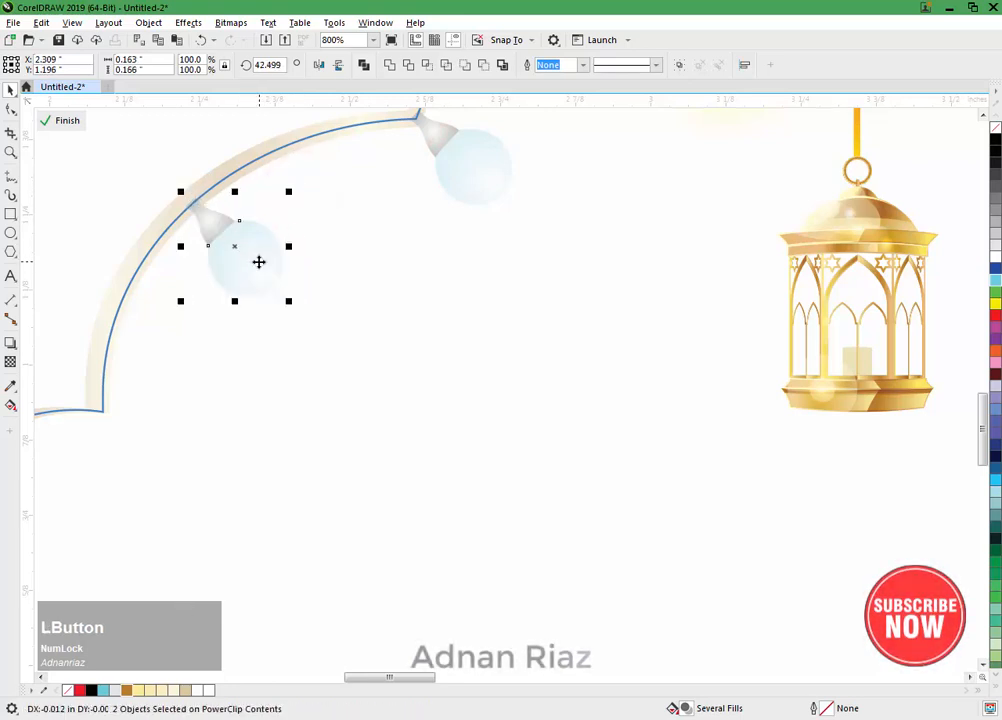
Step: Change the cyan stop in the copied bulb glass's fountain fill to red
click(270, 271)
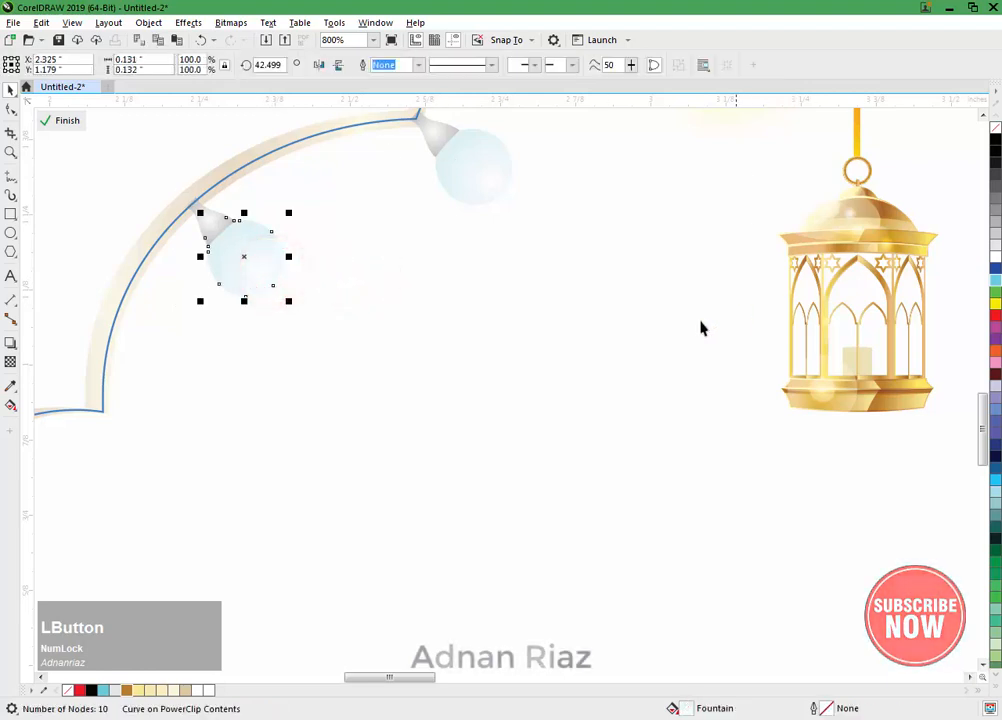
key(g)
drag(197, 276, 316, 390)
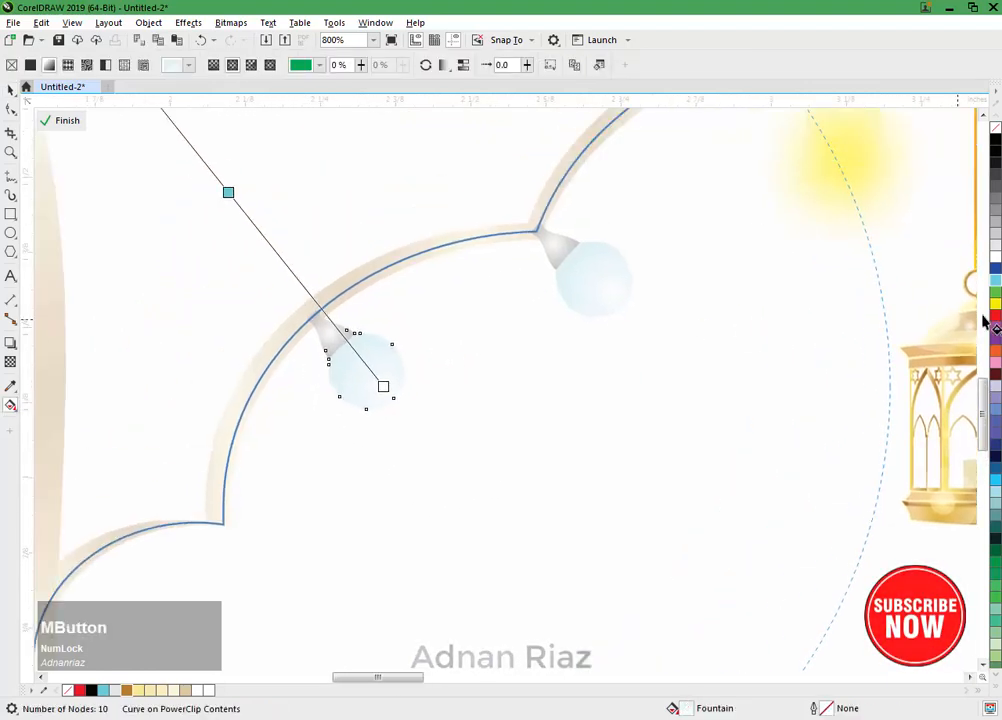
drag(232, 199, 229, 194)
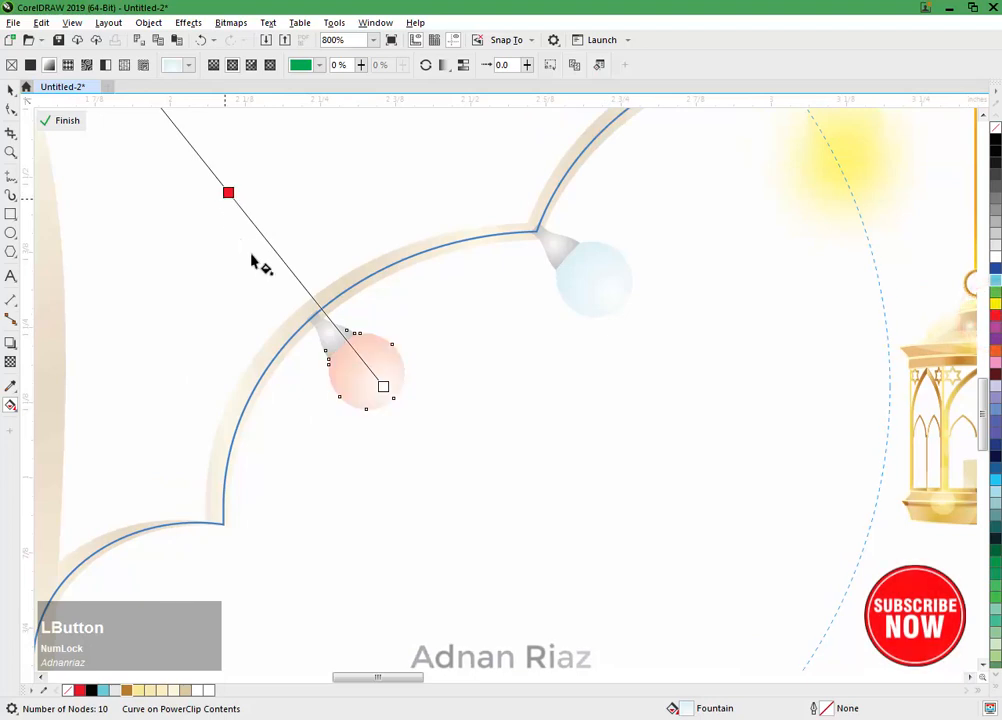
click(10, 89)
click(313, 398)
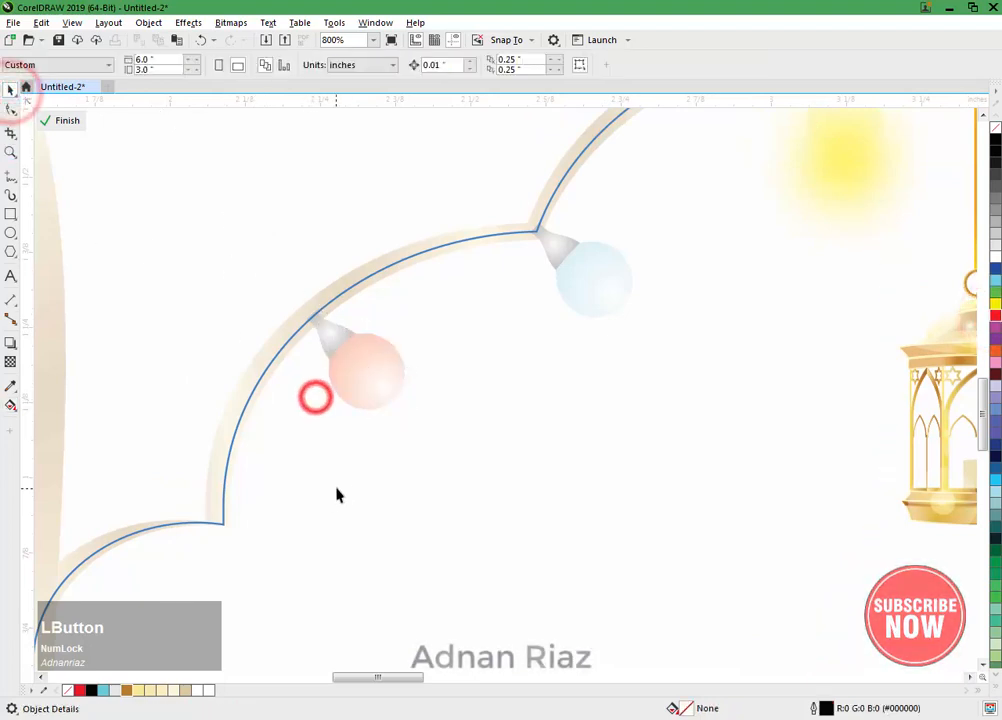
Step: Duplicate the red bulb with its cap onto the arch's lower left cusp
drag(351, 406, 396, 288)
click(373, 222)
shift+click(410, 254)
drag(374, 349, 386, 267)
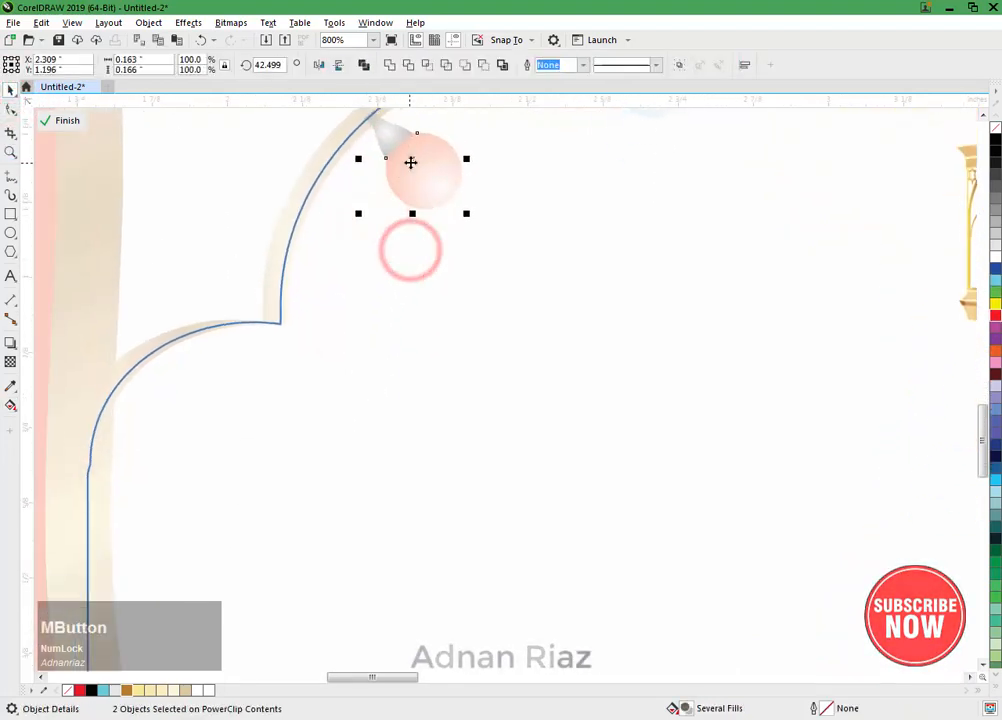
drag(409, 161, 324, 379)
right_click(324, 379)
click(433, 375)
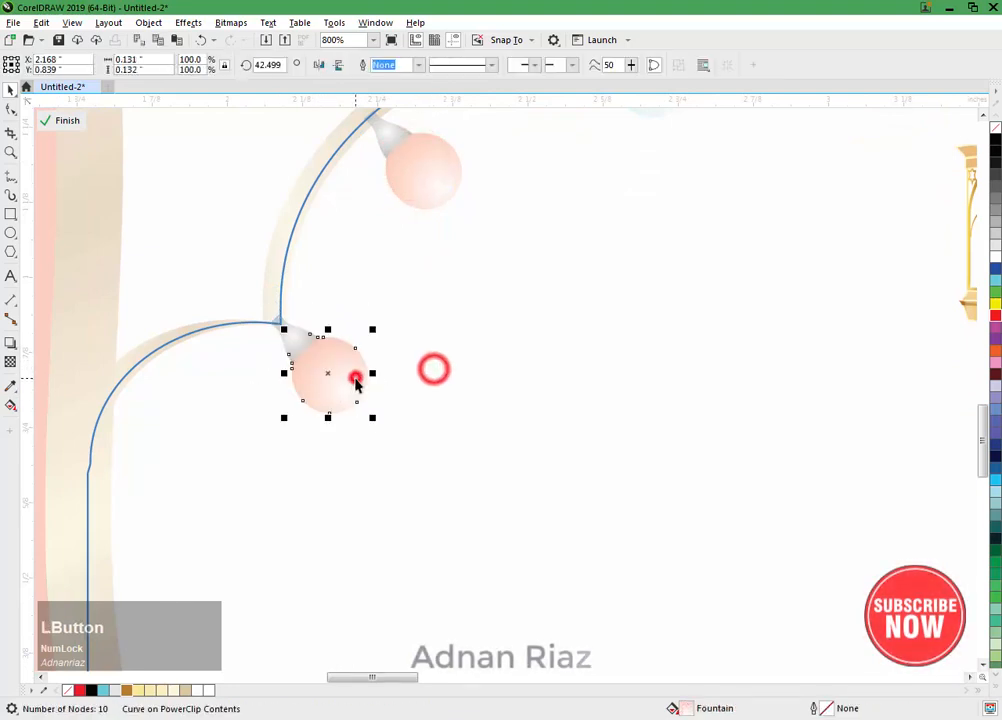
Step: Try an orange stop in the lowest bulb glass's fountain fill, and settle on green instead
click(351, 380)
key(g)
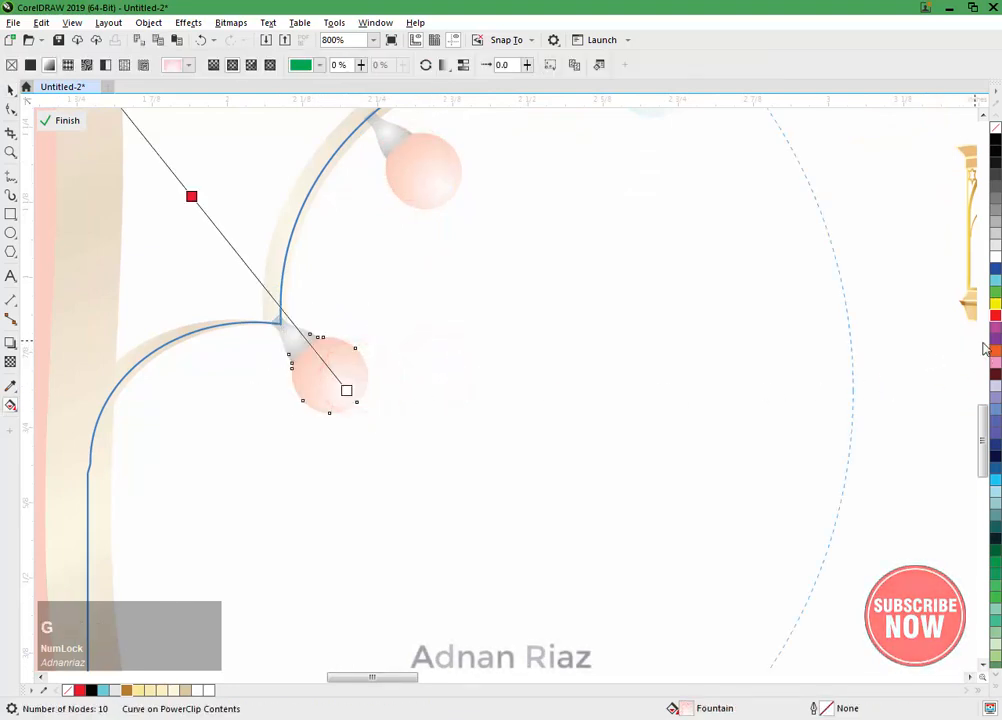
drag(993, 352, 285, 220)
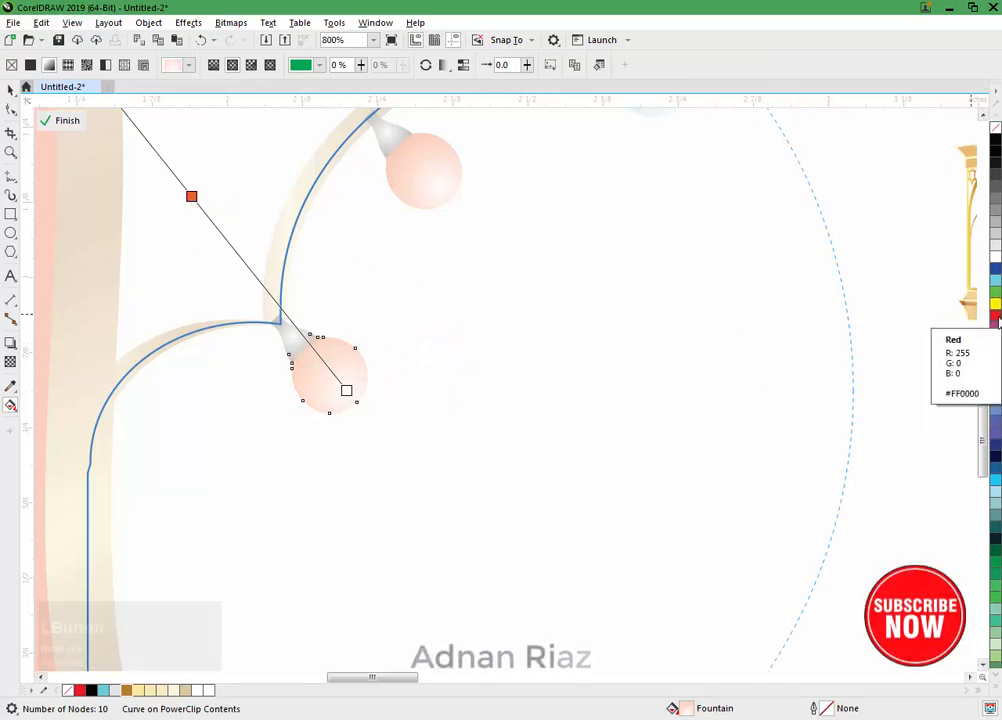
drag(993, 291, 228, 228)
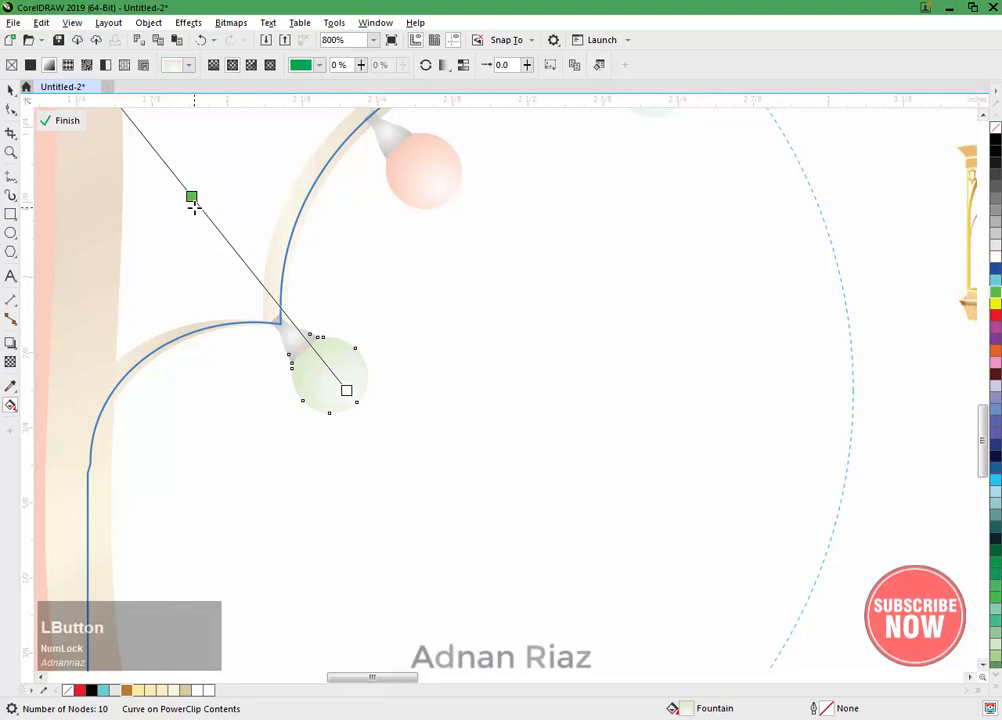
click(9, 91)
click(450, 313)
Step: Duplicate the cyan, red and green bulbs, mirror the copies horizontally and place them along the arch's right side
scroll(327, 287, down, 1)
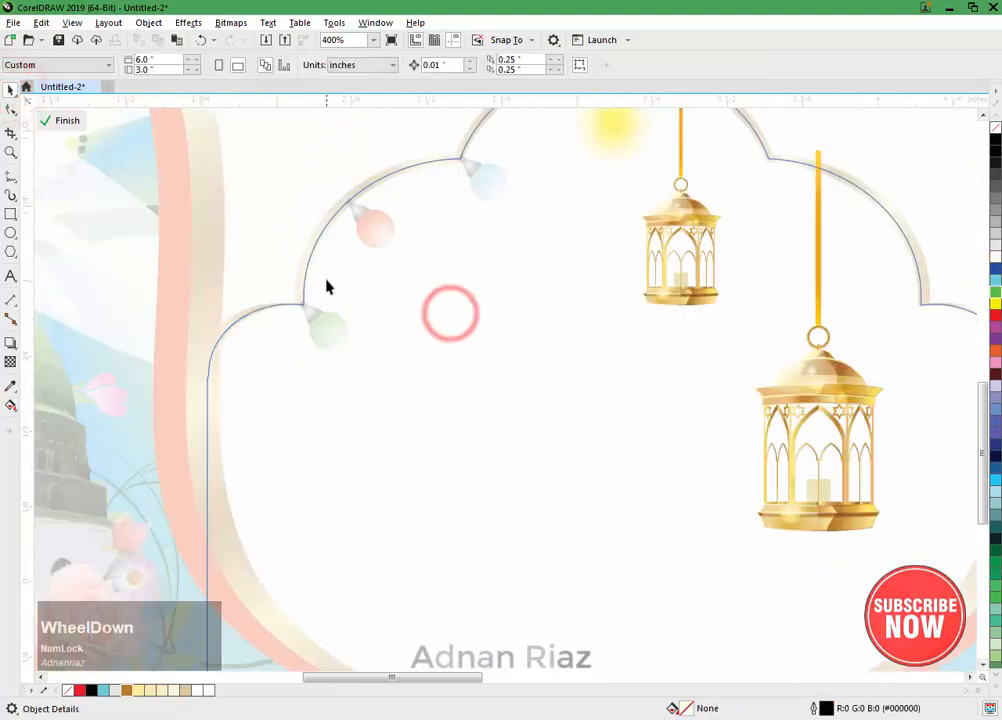
drag(447, 290, 316, 368)
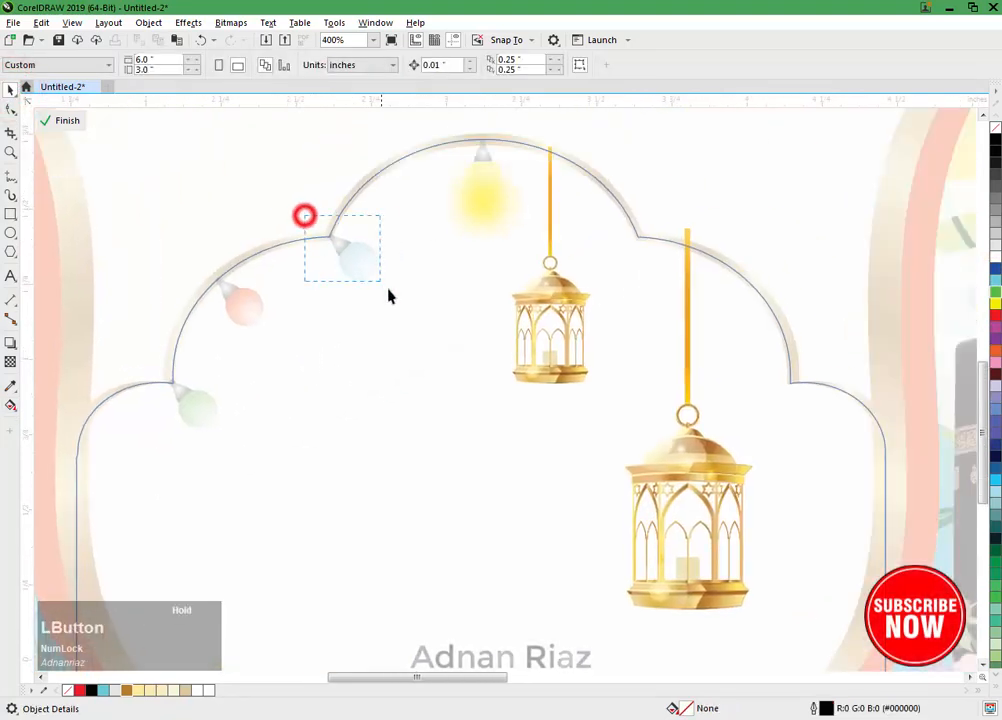
drag(389, 295, 385, 285)
click(263, 172)
drag(105, 208, 407, 468)
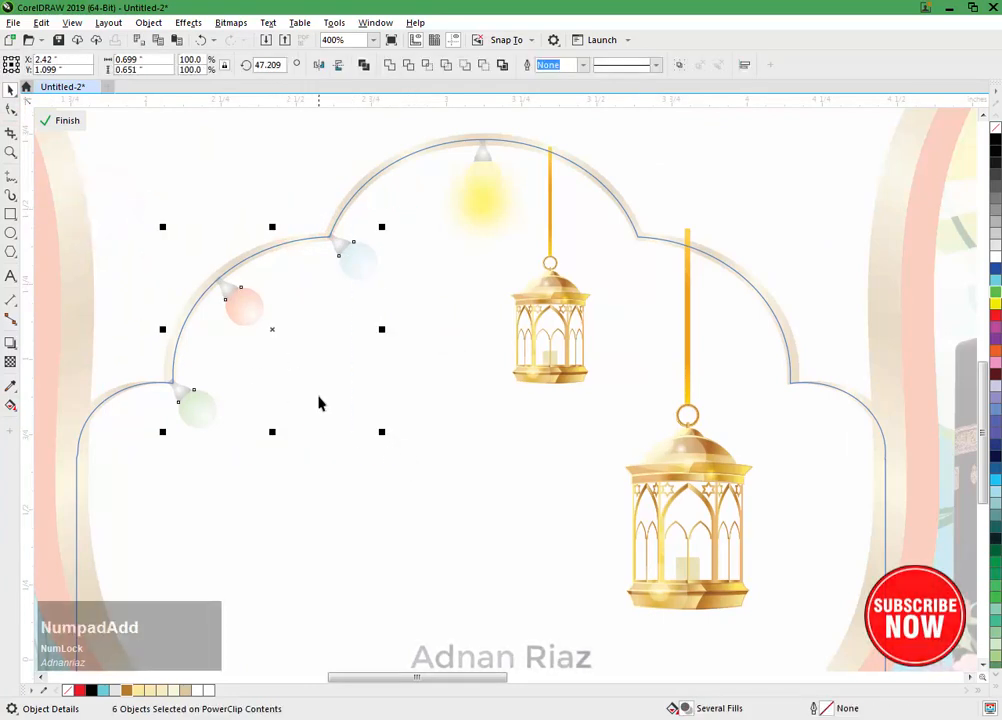
click(318, 64)
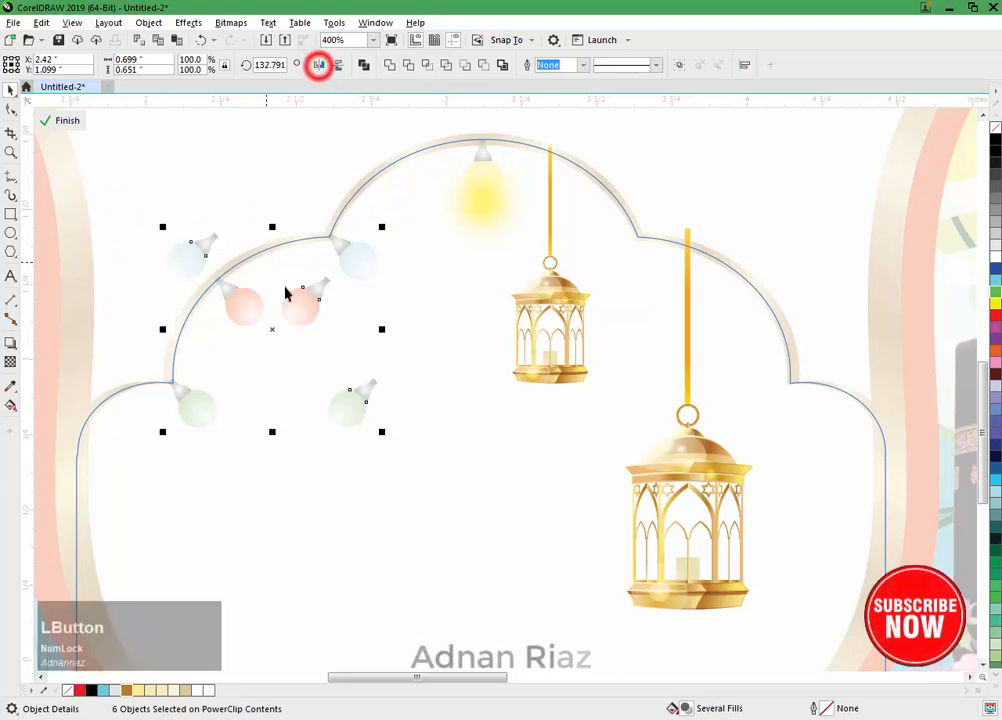
drag(272, 329, 690, 345)
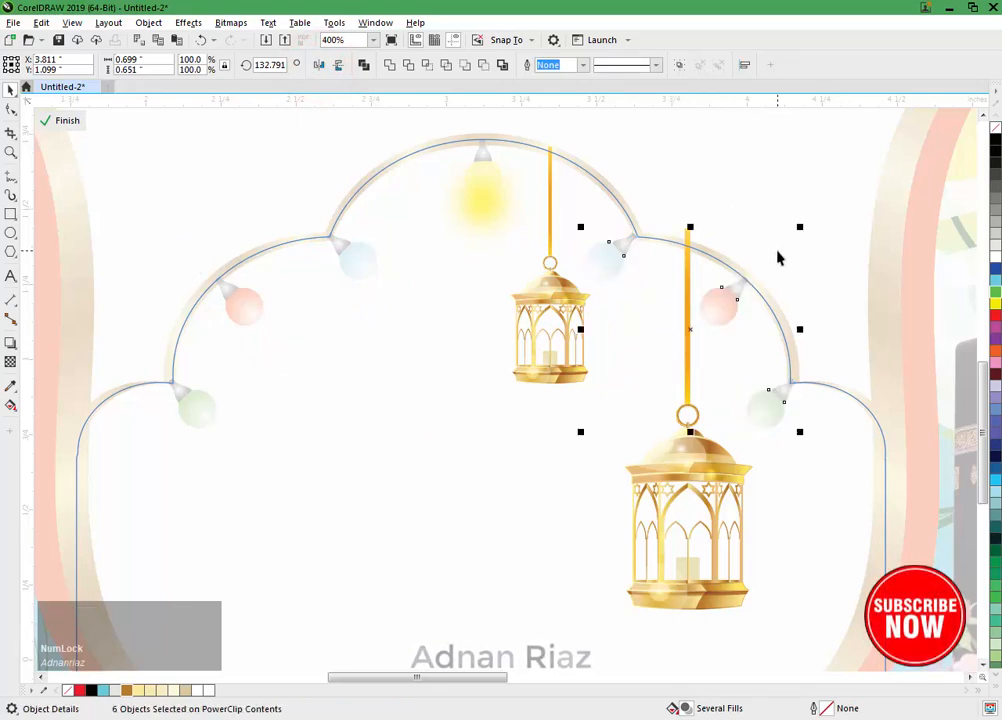
Step: Nudge the mirrored cyan bulb slightly to the right so its cap meets the arch's upper right cusp
scroll(778, 266, up, 2)
drag(504, 193, 324, 347)
key(Right)
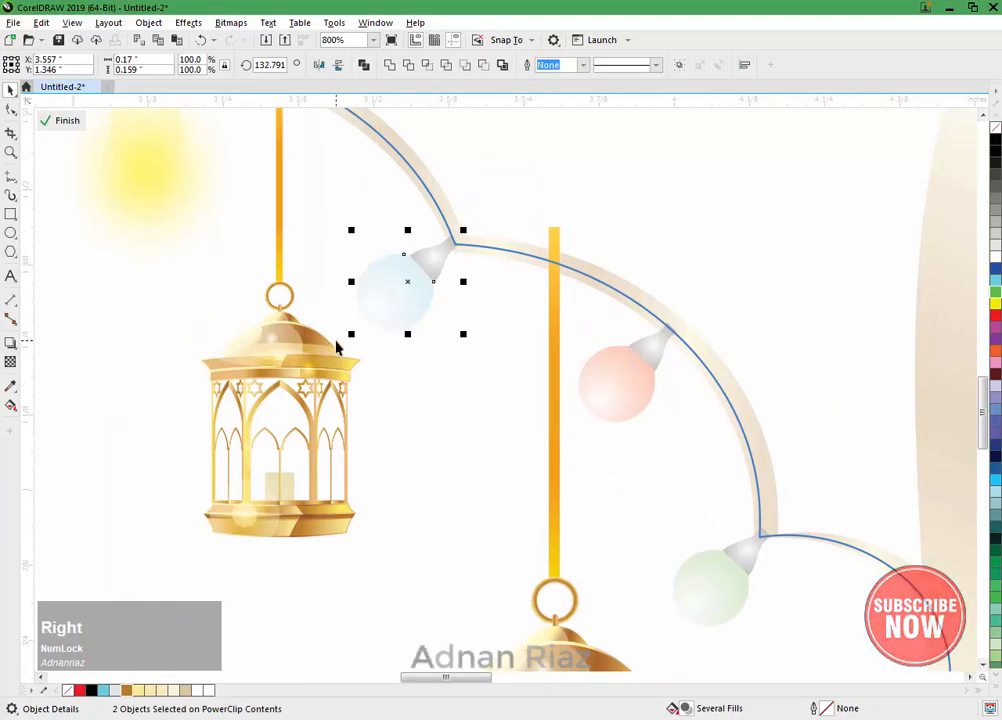
click(620, 190)
Step: Draw a circle about 0.095 inch wide beside the left cyan bulb, filled with cyan and without an outline
scroll(640, 204, down, 1)
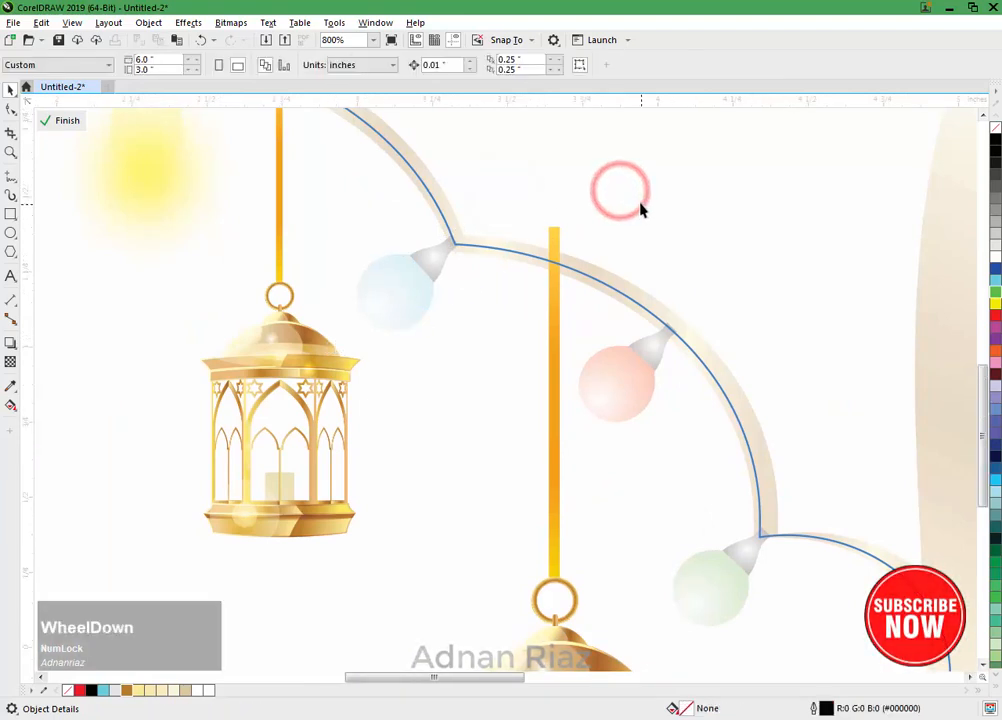
drag(546, 217, 584, 251)
drag(432, 272, 507, 269)
scroll(396, 294, up, 1)
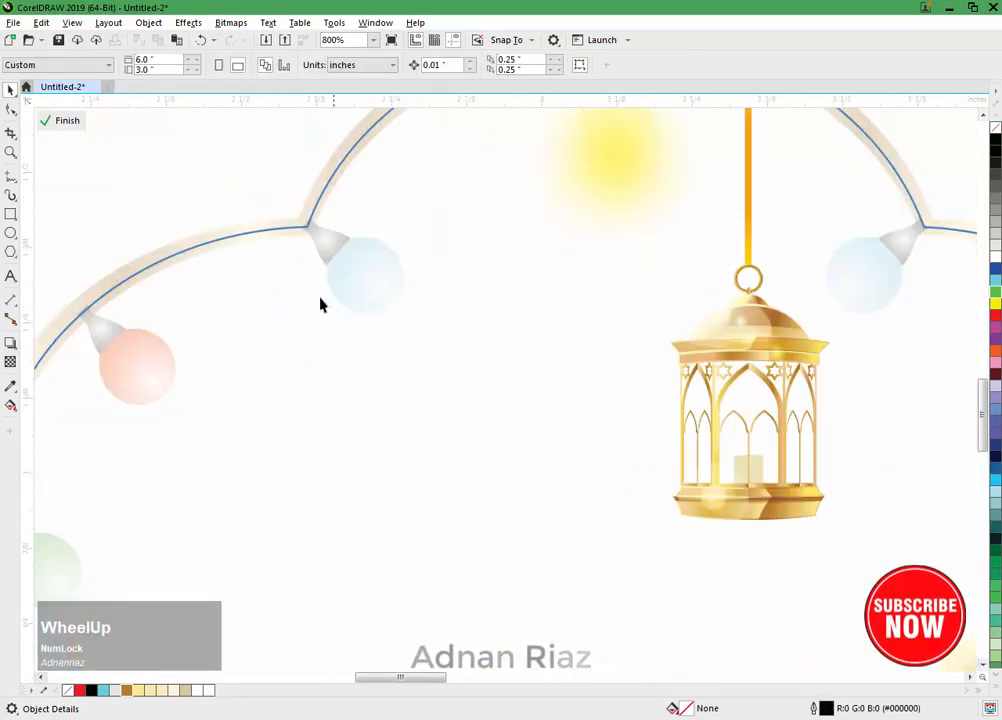
drag(320, 296, 412, 233)
click(11, 233)
drag(472, 269, 518, 329)
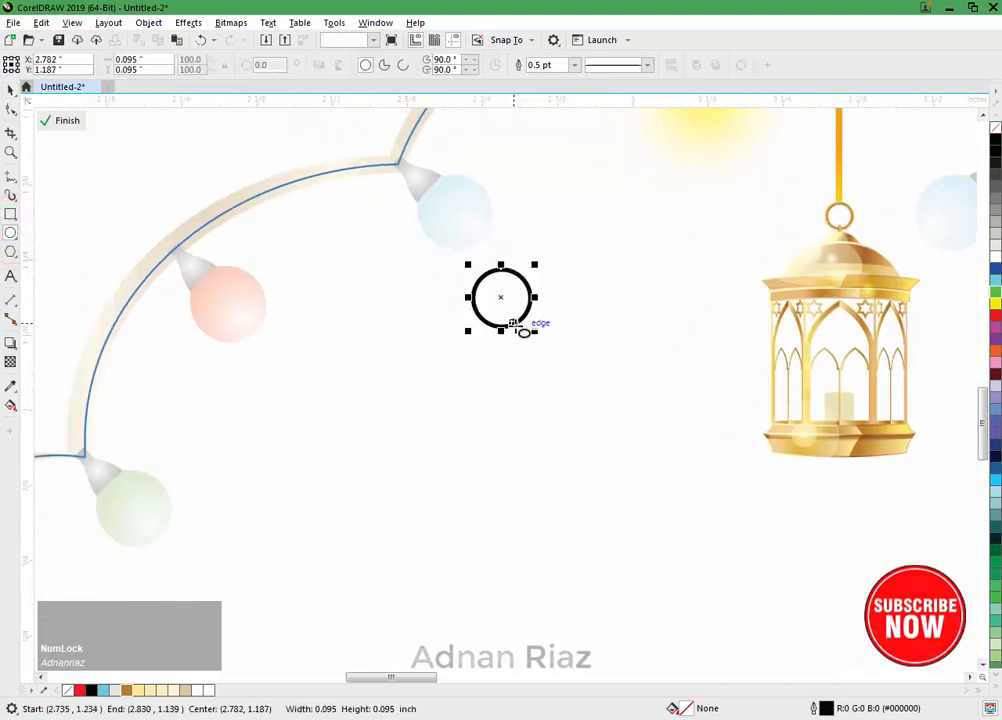
click(994, 282)
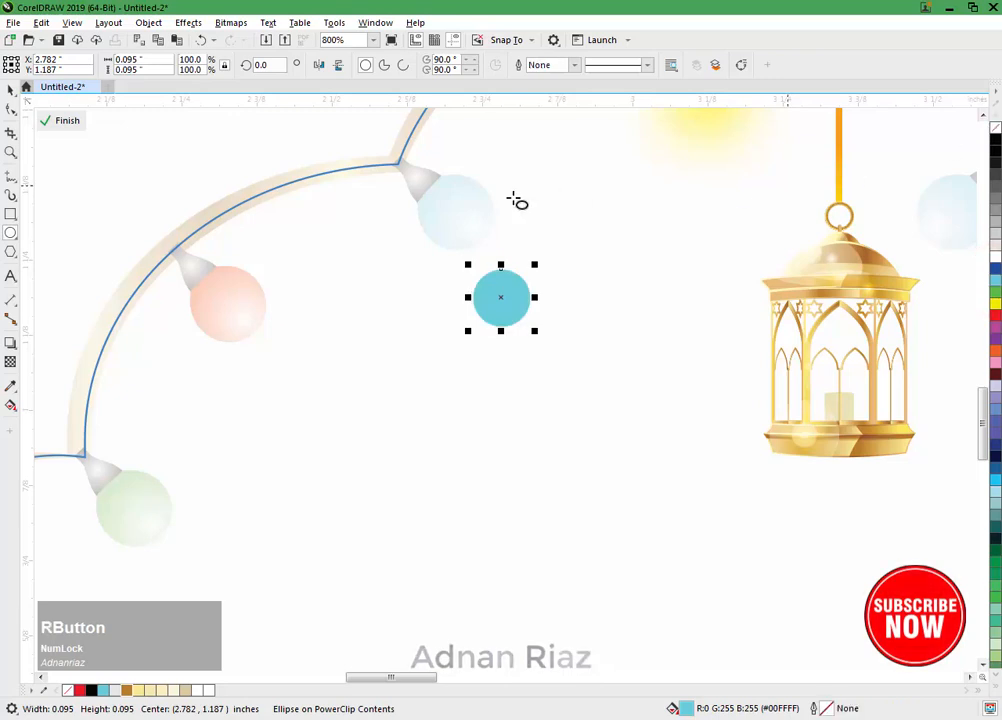
Step: Shrink the cyan circle to about 0.066 inch and make two copies near the other left bulbs, one filled red and one green
drag(539, 267, 323, 436)
click(313, 273)
right_click(366, 349)
right_click(323, 436)
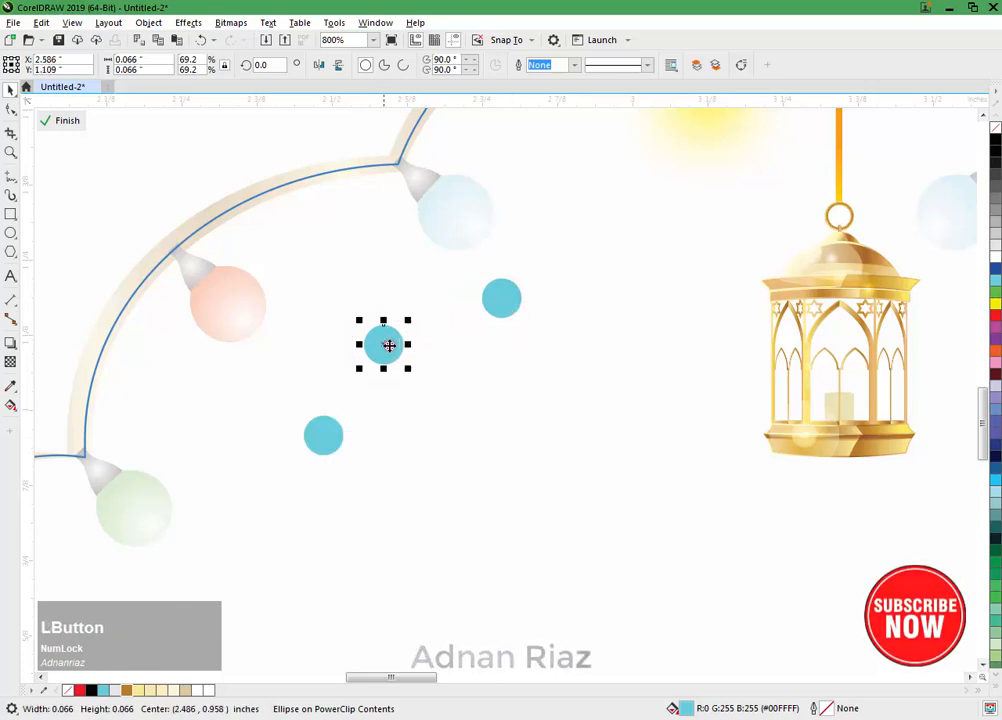
click(324, 436)
click(995, 291)
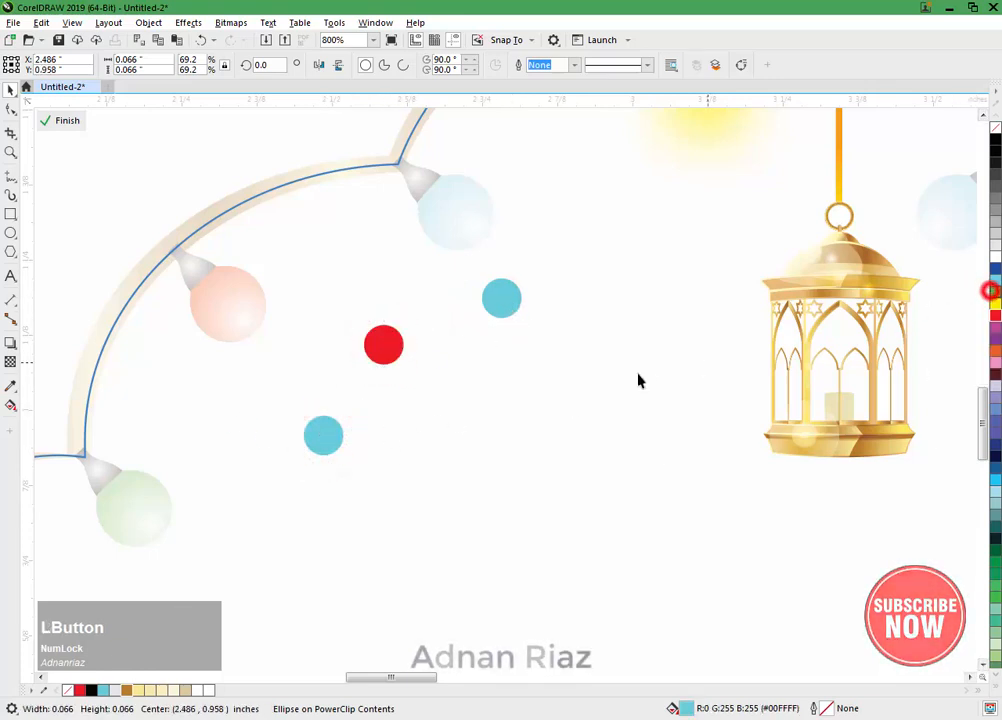
Step: Convert the small cyan circle to a 300 dpi RGB bitmap
click(497, 308)
click(231, 23)
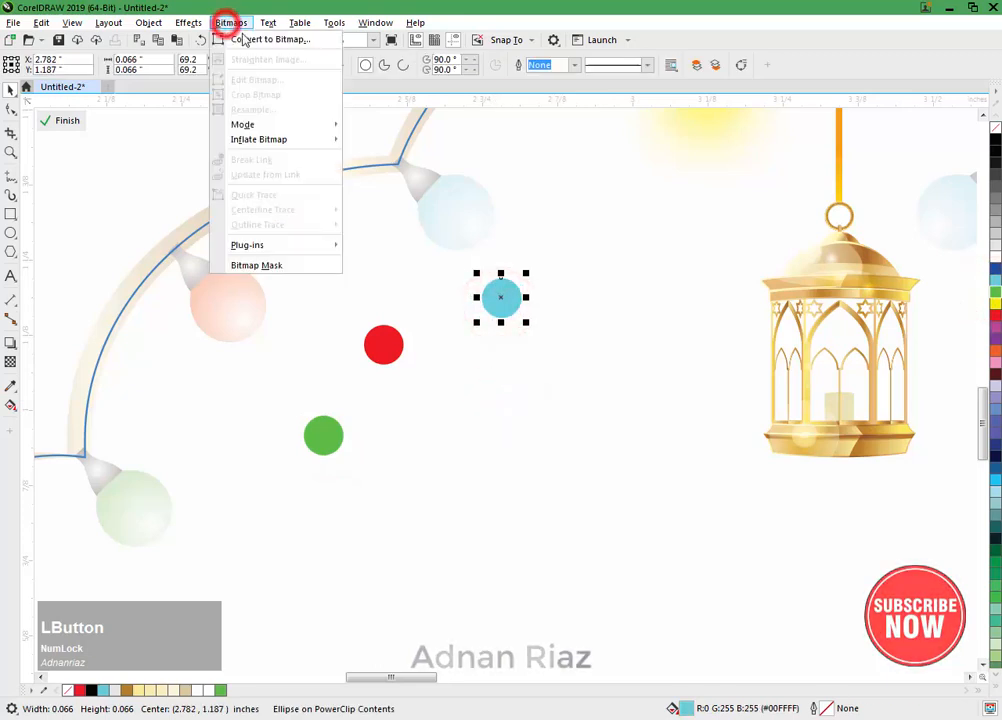
click(243, 39)
click(527, 437)
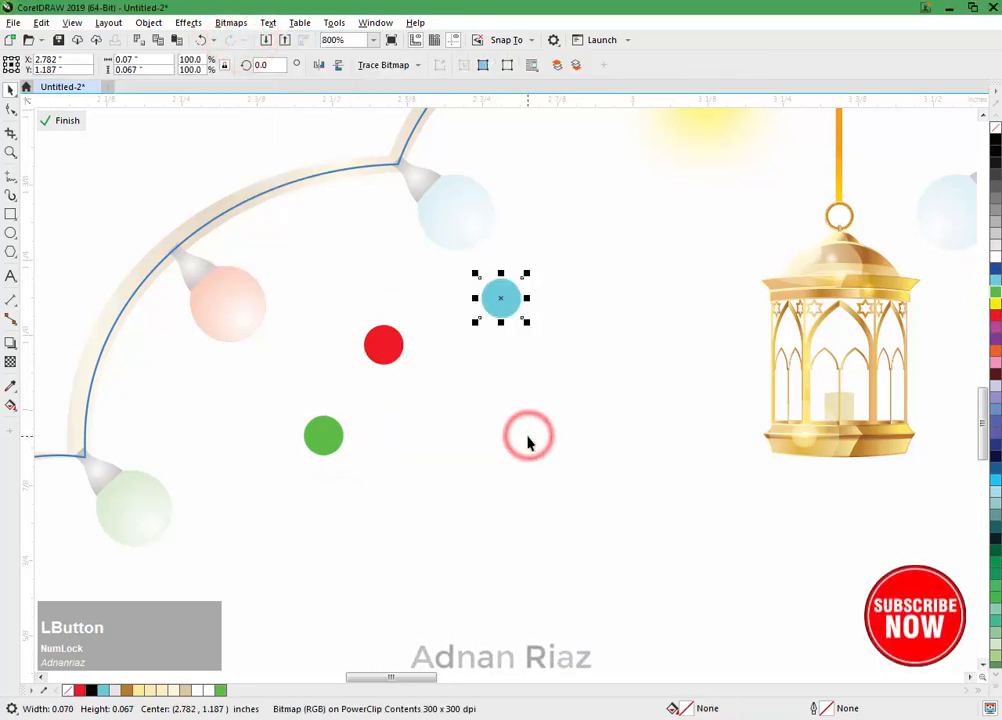
Step: Apply a Gaussian Blur with an 11 pixel radius to the cyan circle bitmap
click(188, 22)
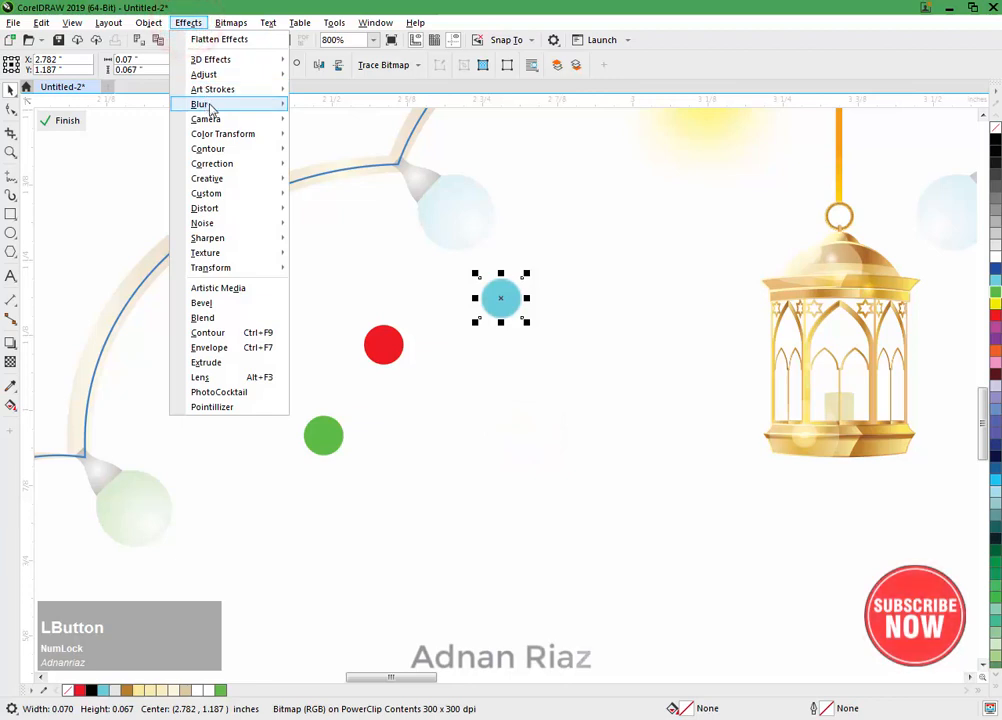
mouse_move(211, 106)
click(314, 122)
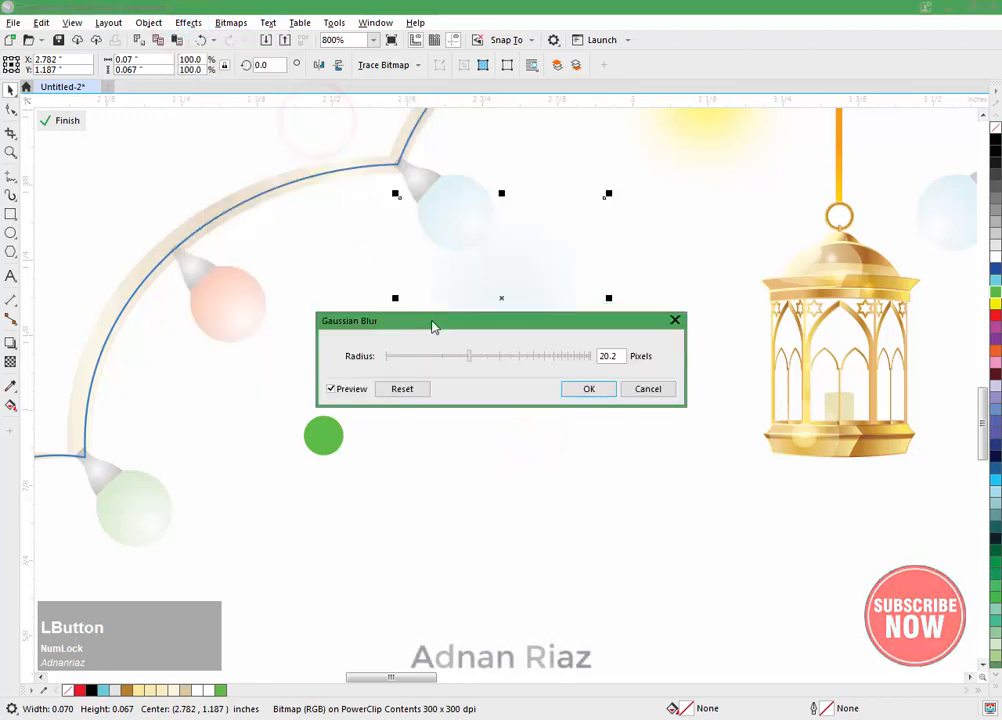
drag(432, 322, 435, 344)
click(448, 378)
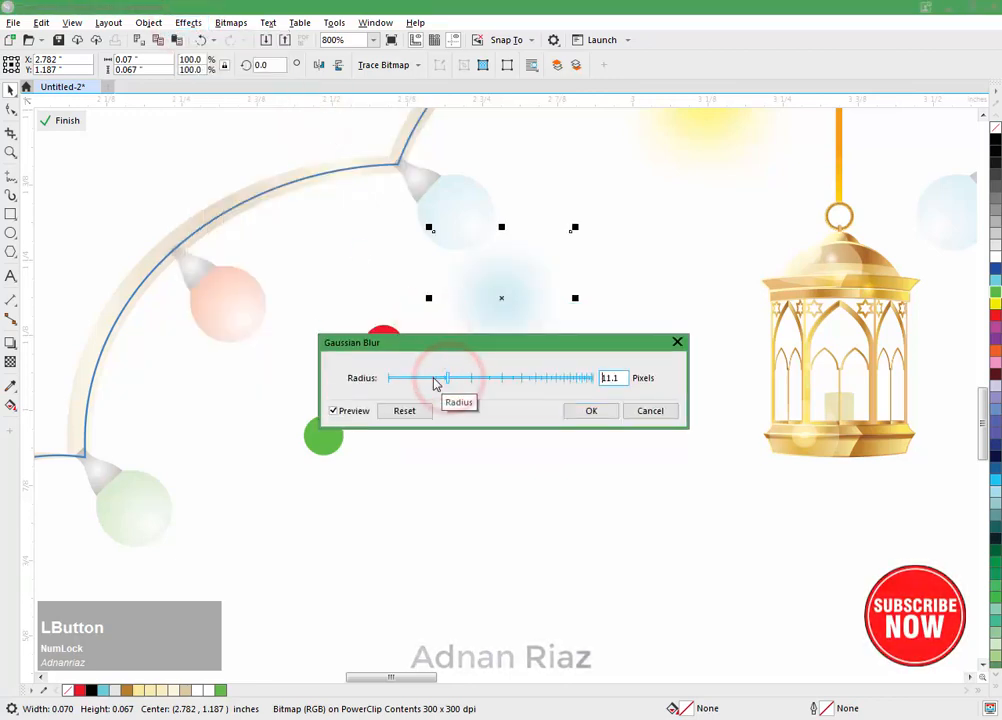
drag(622, 378, 586, 391)
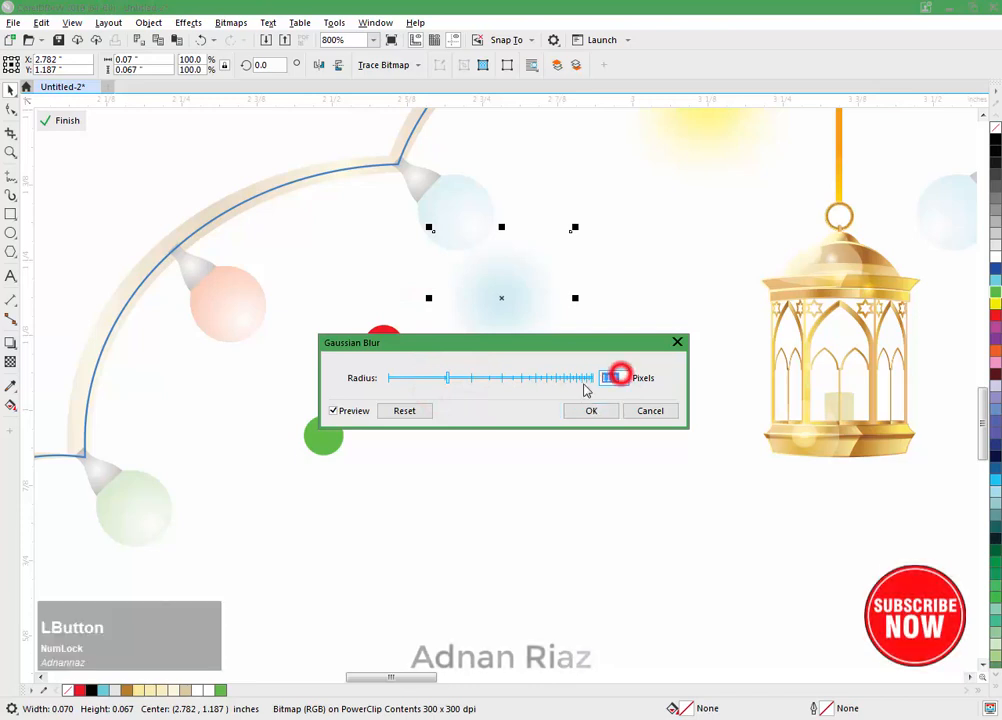
text(11)
key(Return)
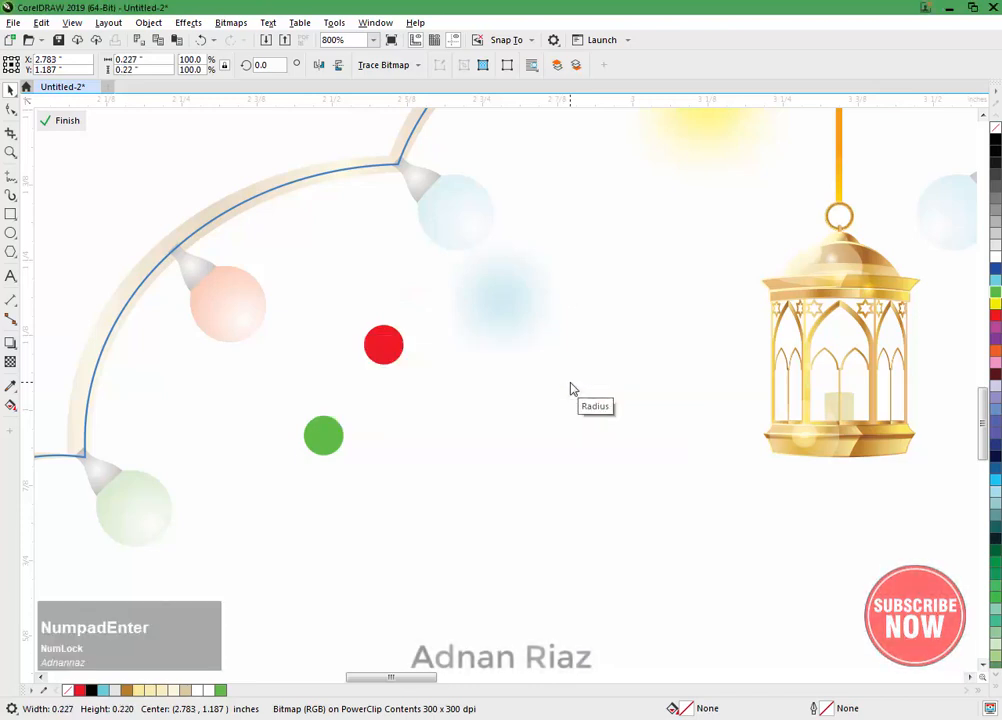
Step: Try placing the blurred cyan glow over the left cyan bulb
click(459, 390)
drag(501, 313, 485, 269)
middle_click(493, 262)
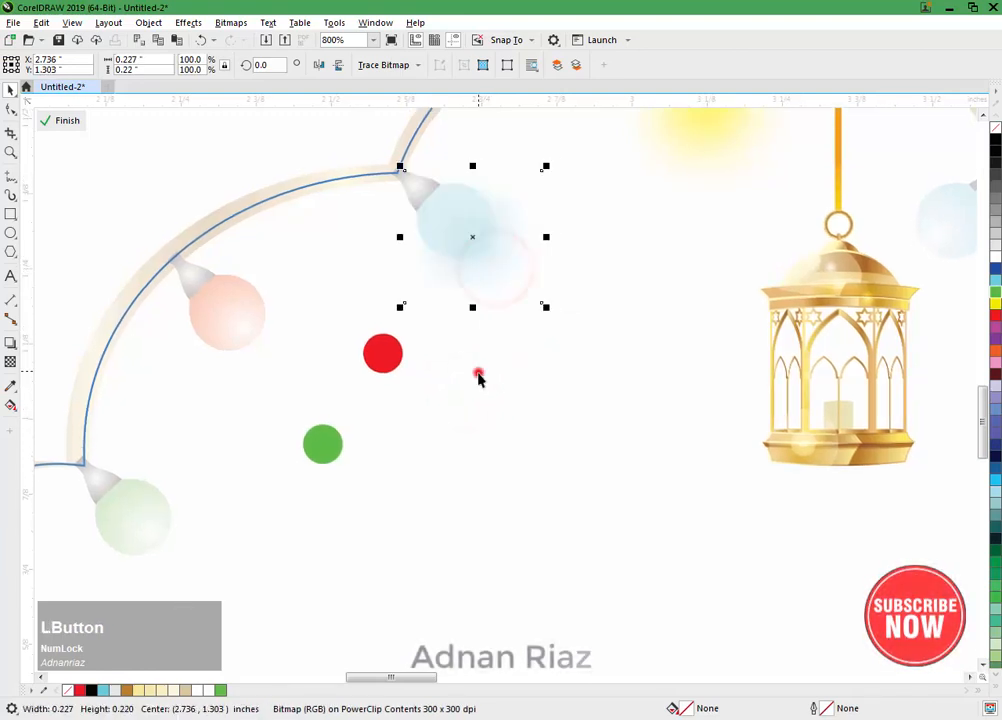
Step: Undo the cyan glow's move, blur and bitmap conversion to get back the plain circle, keeping the green fill on the lowest circle
click(478, 377)
key(ctrl+z)
key(ctrl+z)
key(ctrl+z)
key(ctrl+z)
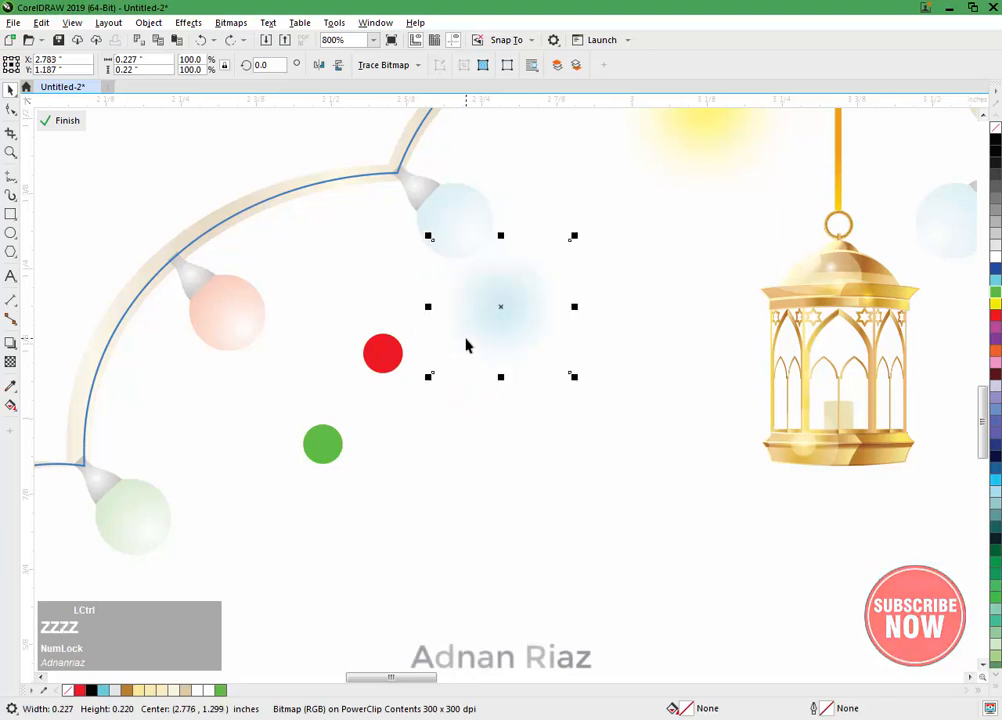
key(ctrl+z)
key(ctrl+z)
click(506, 318)
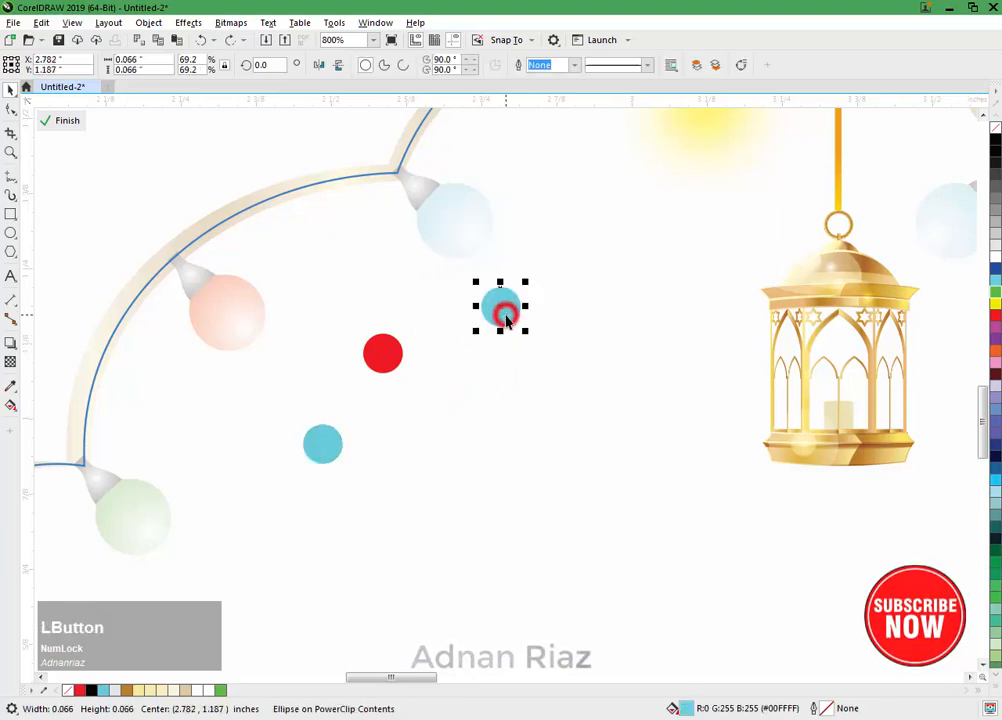
key(ctrl+shift+z)
Step: Enlarge the cyan circle beside the left cyan bulb to about 0.103 inch from its centre
click(510, 308)
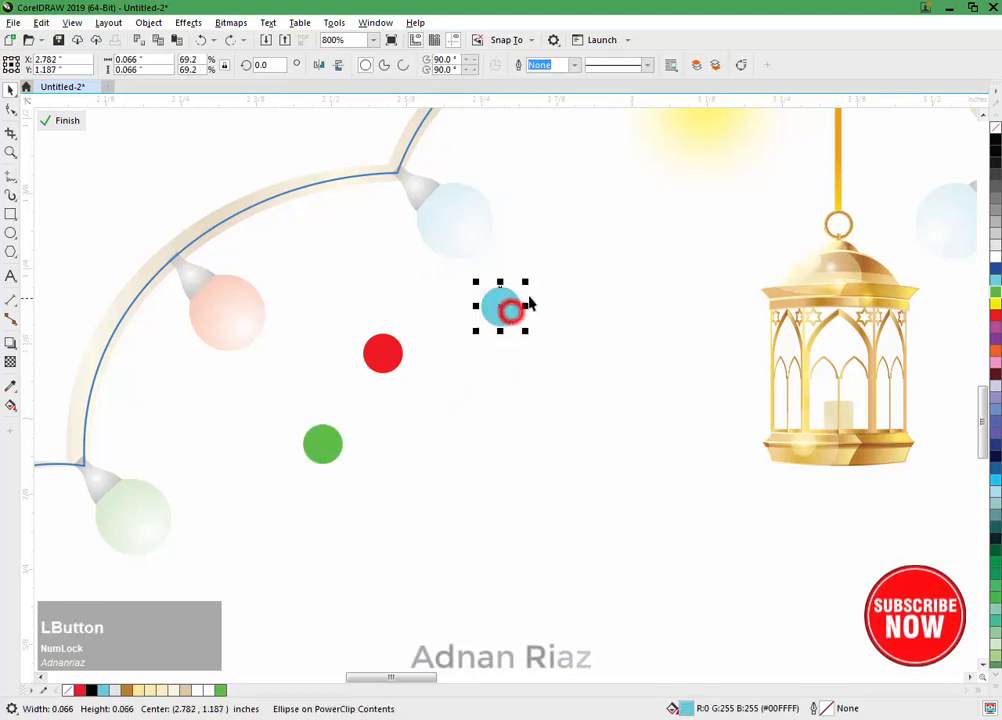
drag(527, 283, 537, 268)
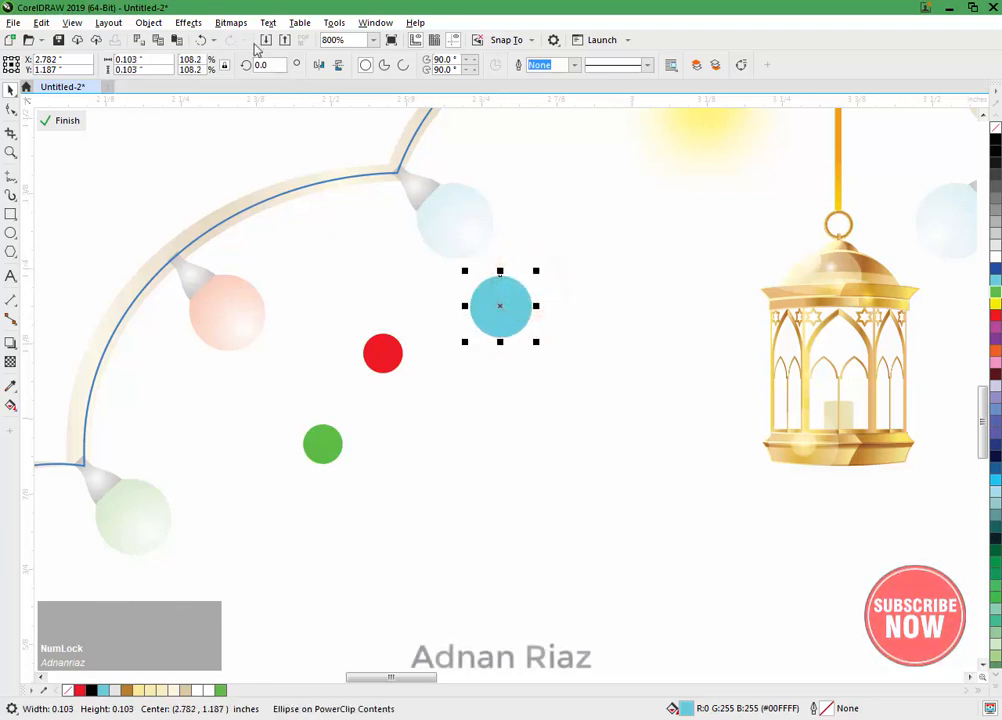
click(231, 22)
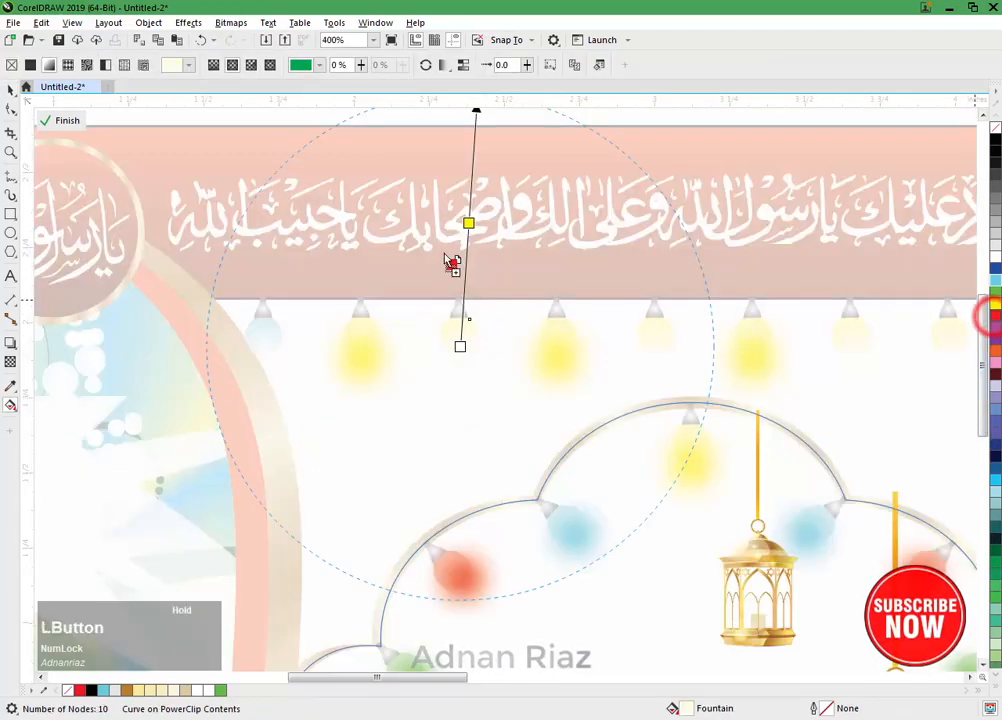
Step: Change the yellow gradient colour of the fifth hanging bulb to green and delete the bulb's pale lens overlay
click(657, 323)
click(662, 321)
drag(892, 329, 807, 326)
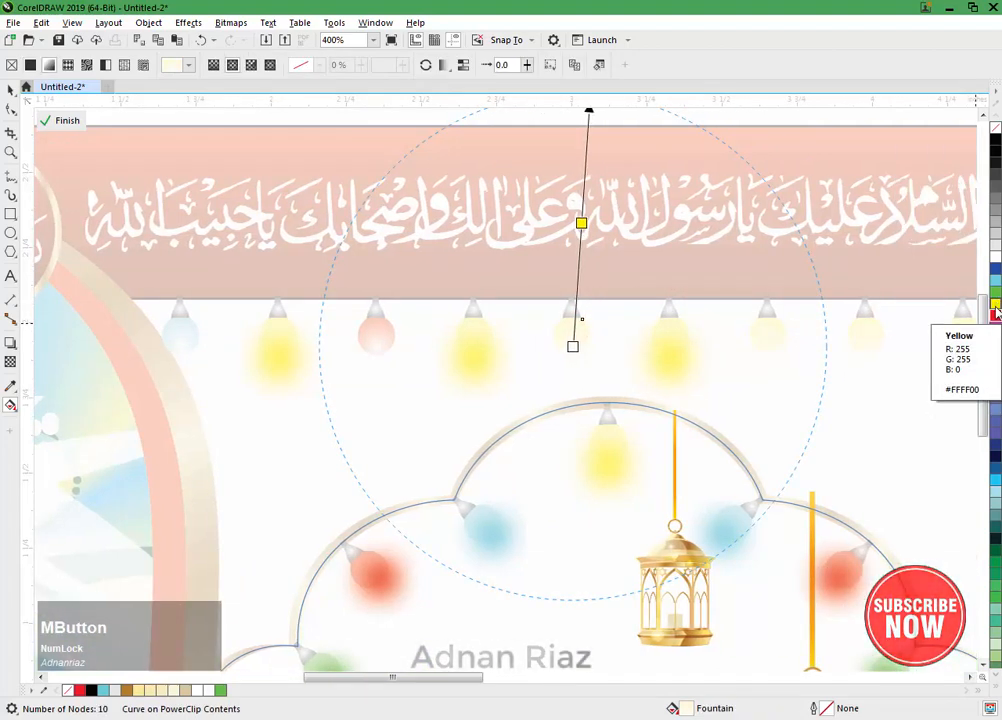
drag(995, 291, 614, 246)
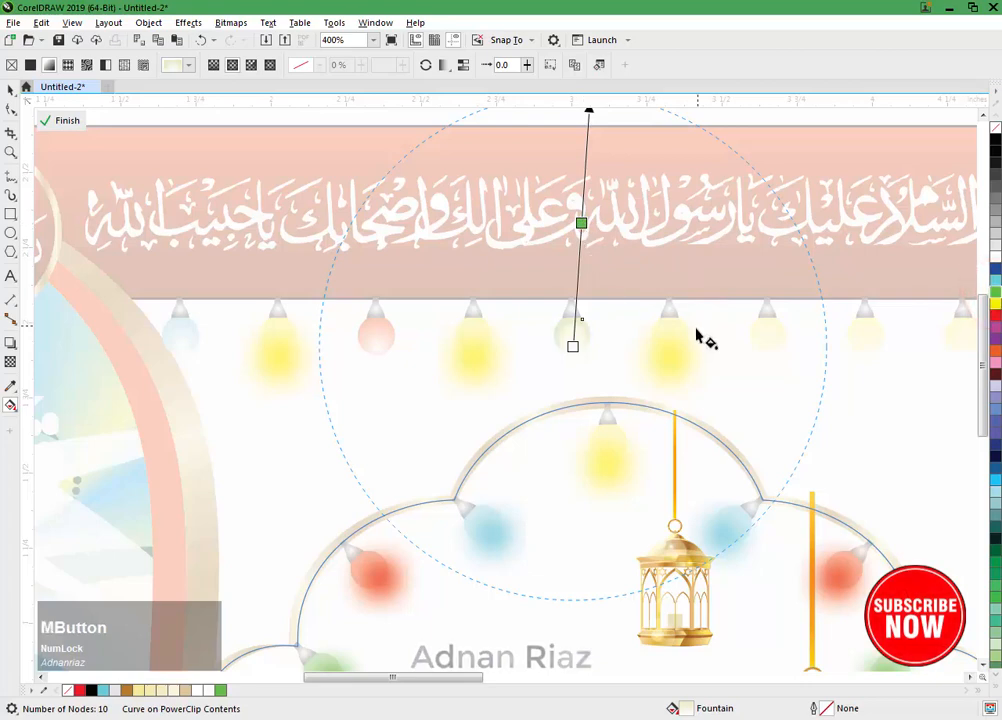
drag(697, 337, 570, 346)
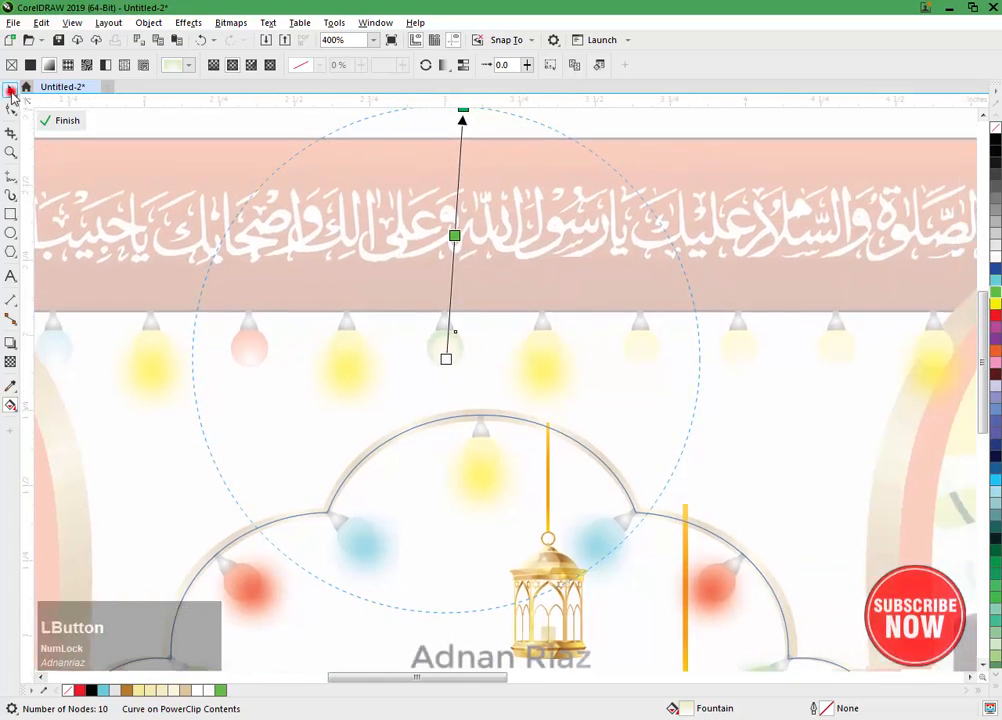
click(11, 92)
click(426, 402)
click(441, 354)
key(Delete)
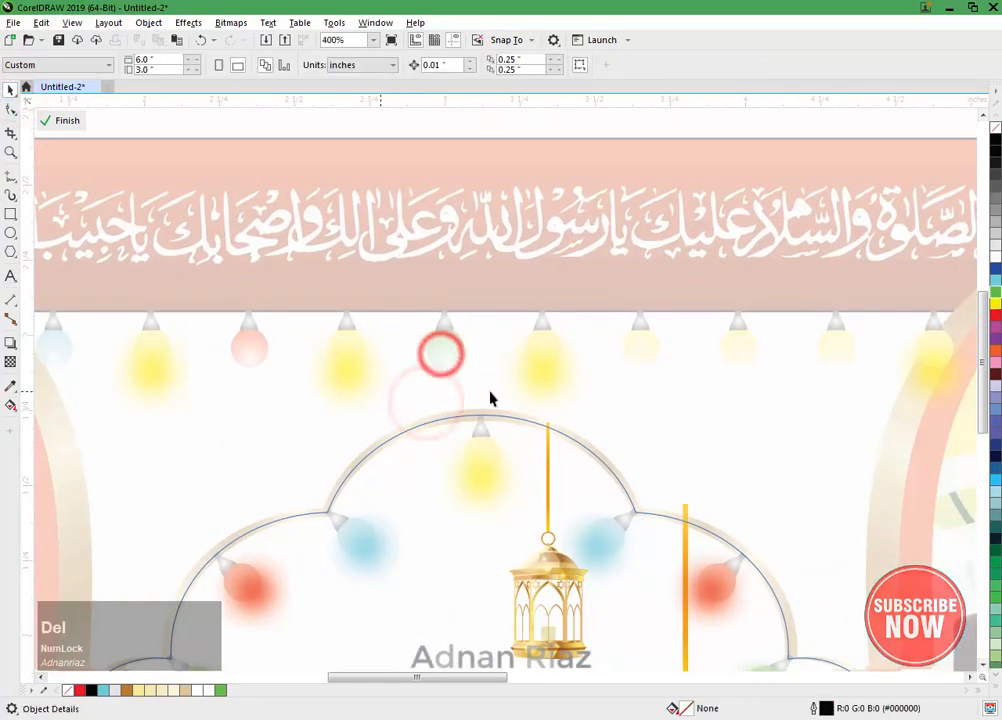
Step: Delete the lens overlay of the seventh hanging bulb and change its yellow gradient colour to green
drag(490, 398, 481, 380)
click(548, 350)
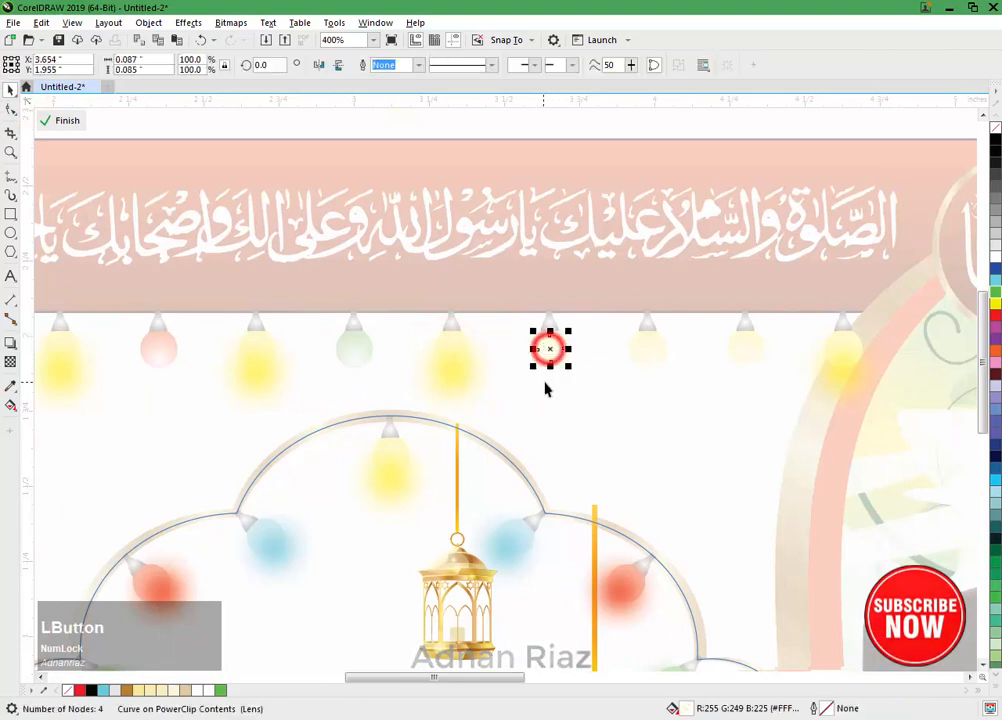
key(Delete)
click(556, 344)
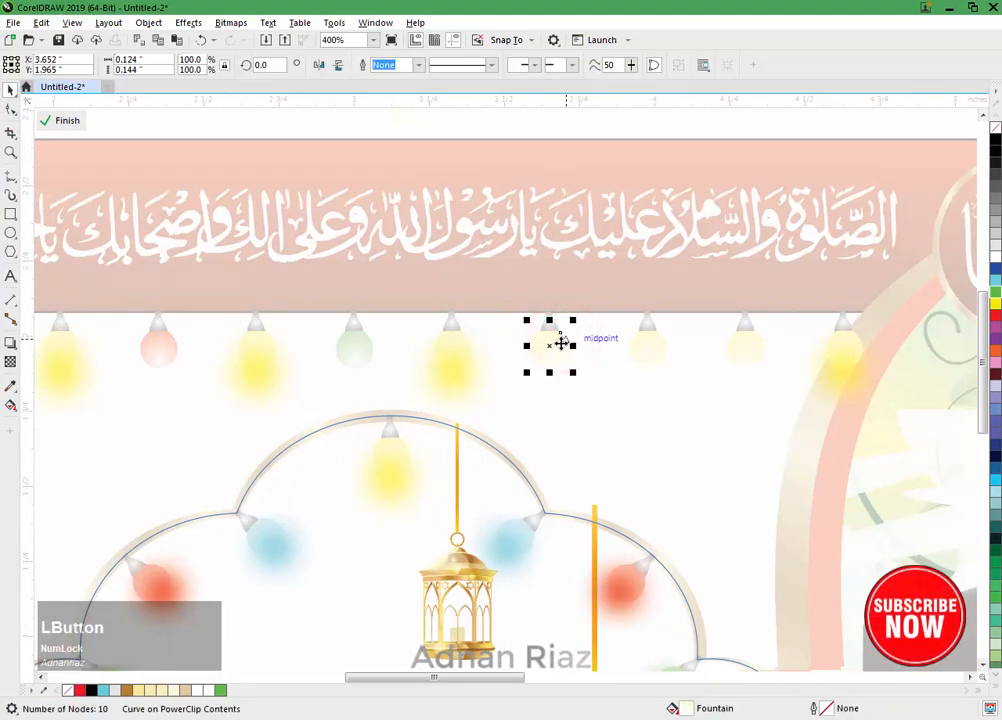
key(g)
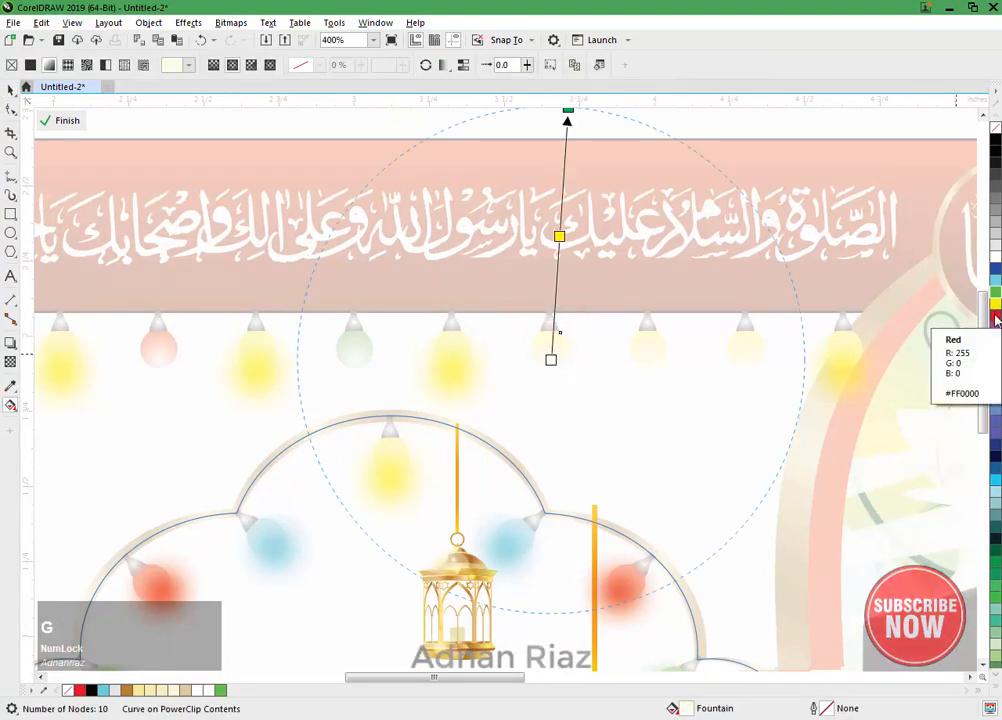
drag(996, 291, 585, 268)
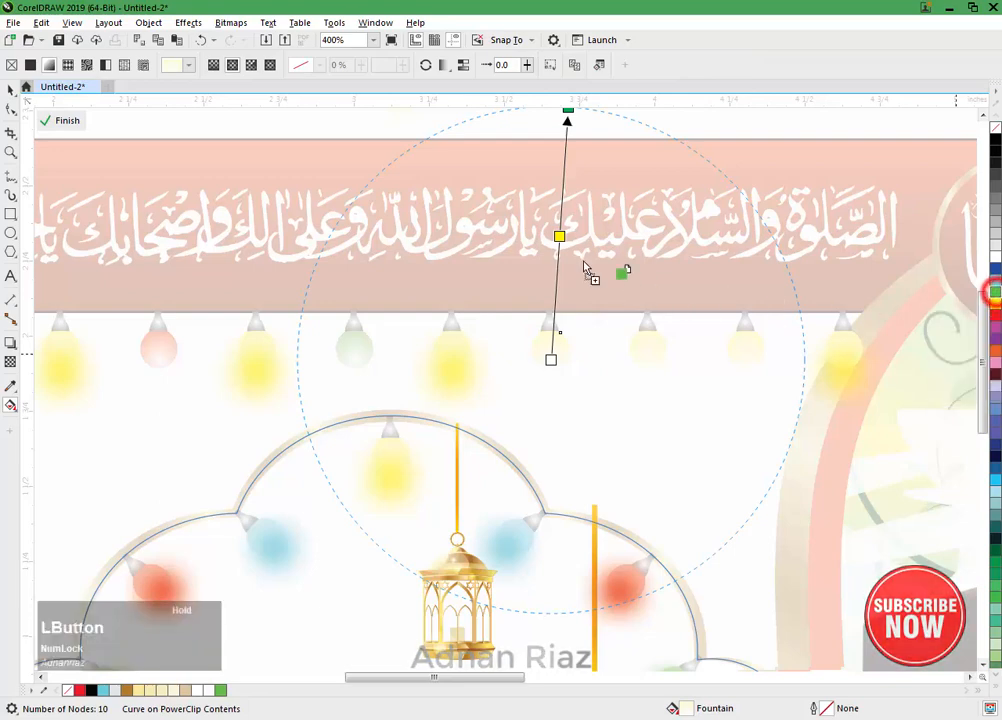
drag(622, 417, 532, 421)
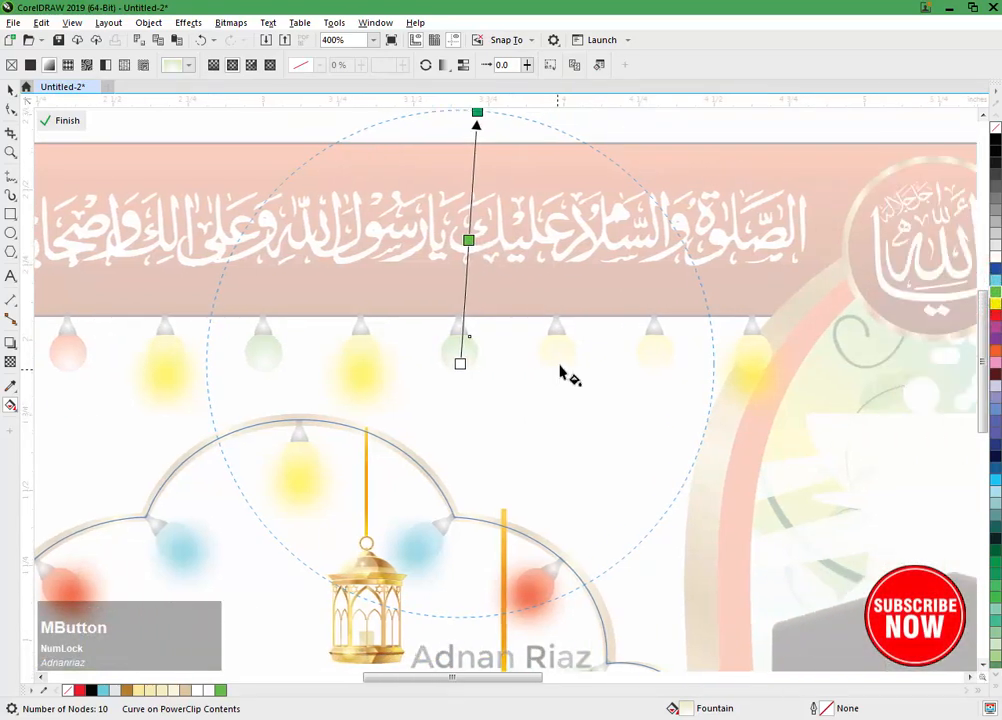
Step: Change the yellow gradient colour of the eighth hanging bulb to red and of the ninth to cyan
click(560, 360)
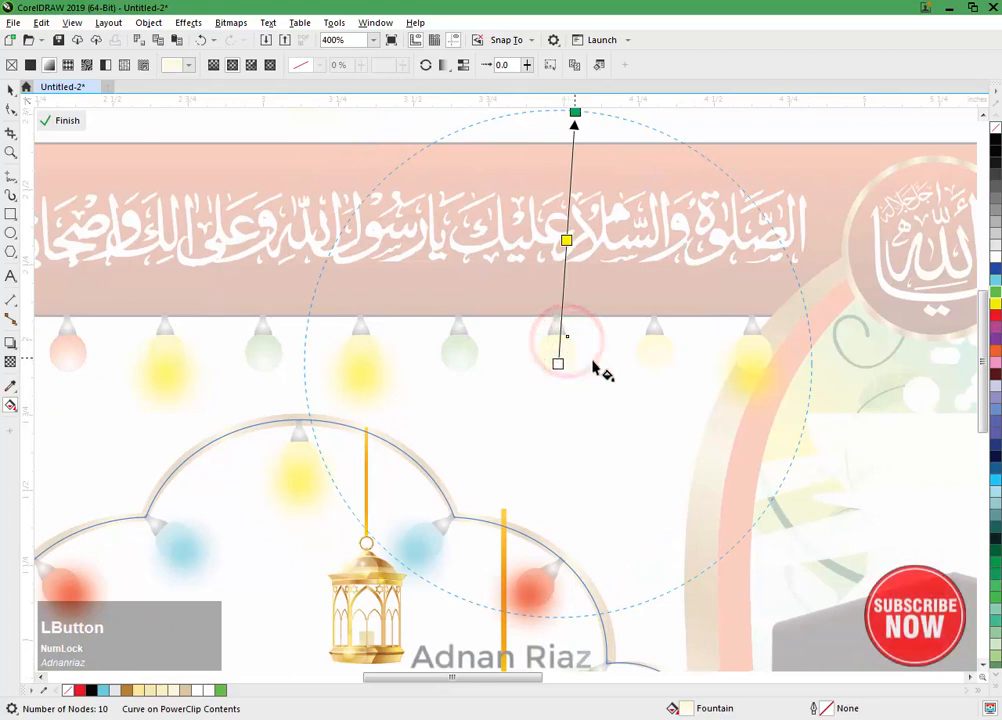
drag(995, 316, 566, 240)
middle_click(639, 354)
drag(639, 354, 626, 346)
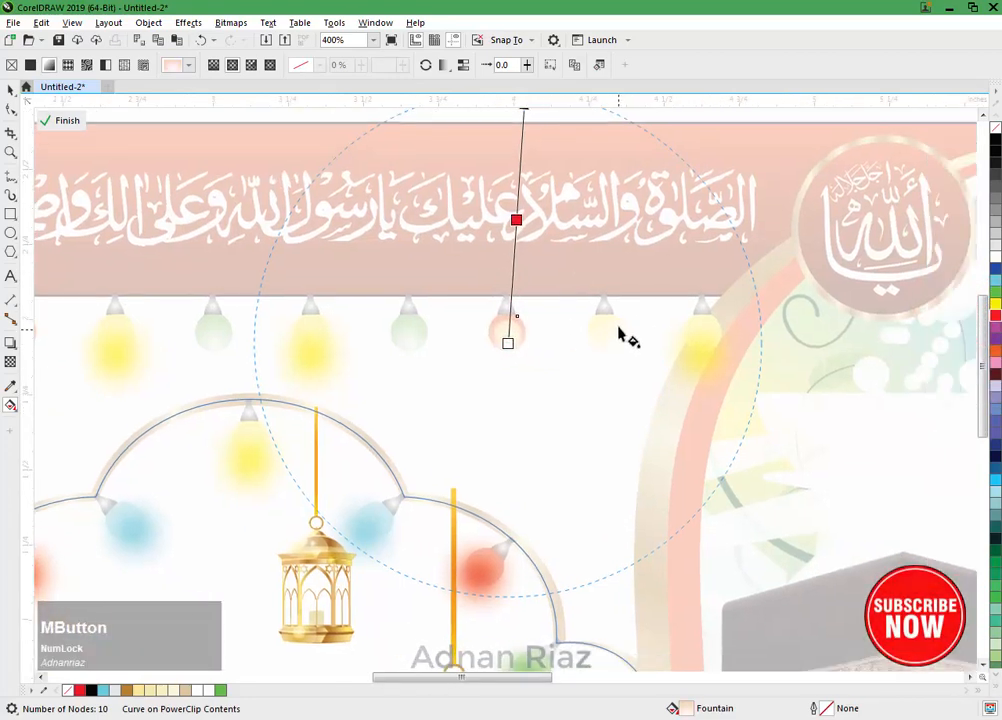
click(615, 323)
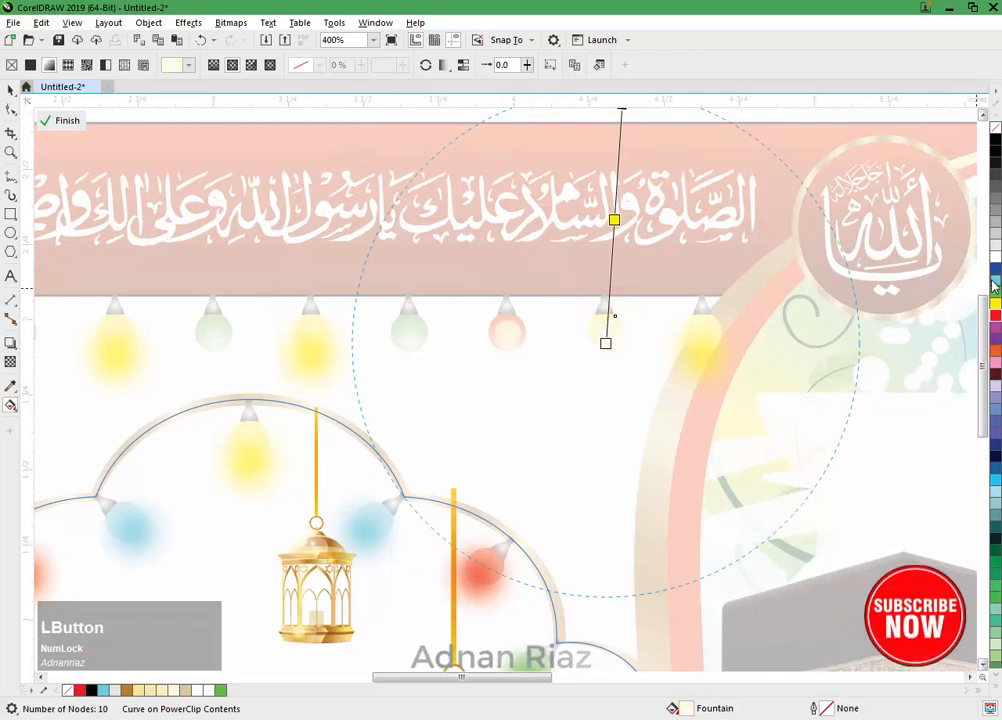
drag(617, 235, 615, 222)
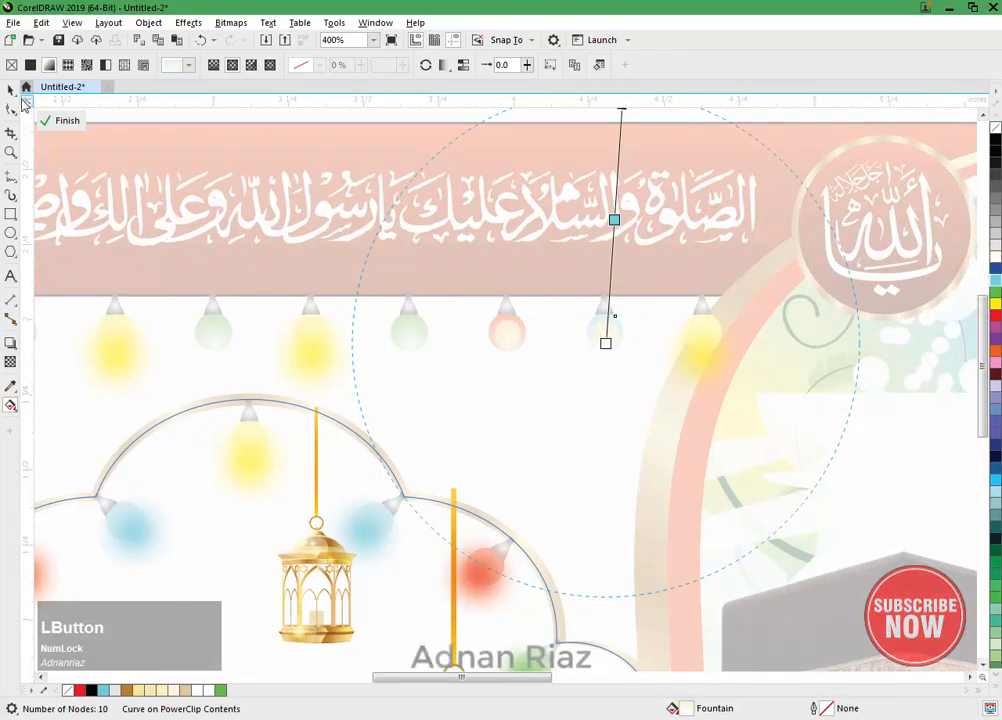
Step: Delete the pale lens overlays covering the eighth and ninth hanging bulbs
click(16, 93)
click(535, 408)
click(508, 332)
key(Delete)
click(608, 334)
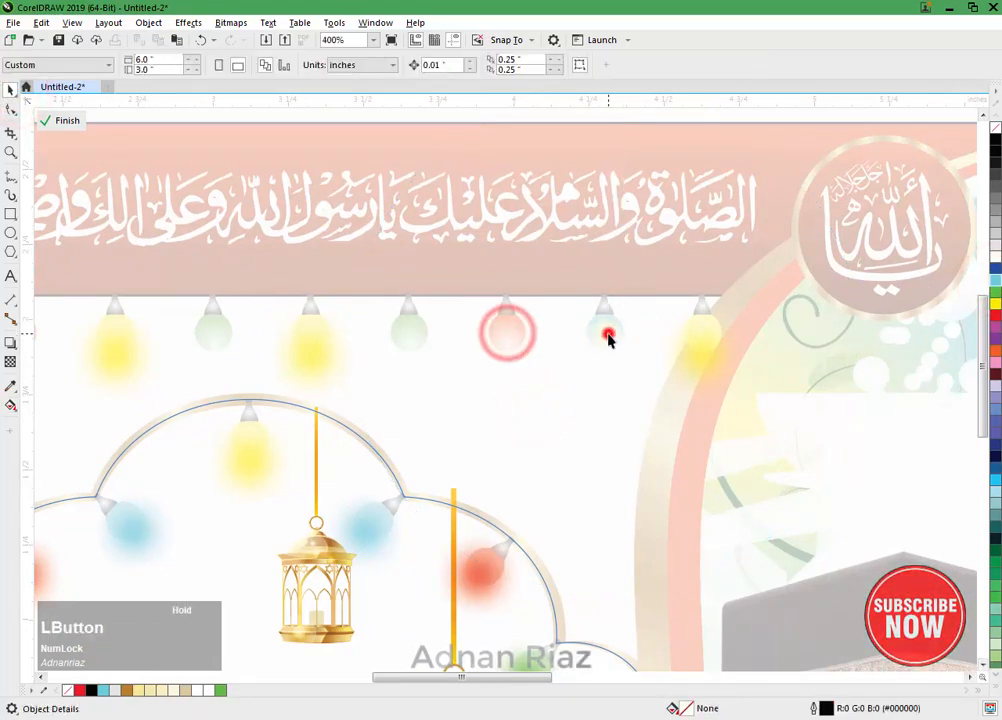
key(Delete)
Step: Copy the arch's cyan, red and green glows onto the ninth, eighth and seventh hanging bulbs, aligning each glow with its bulb
drag(450, 438, 524, 349)
drag(461, 411, 707, 241)
right_click(705, 257)
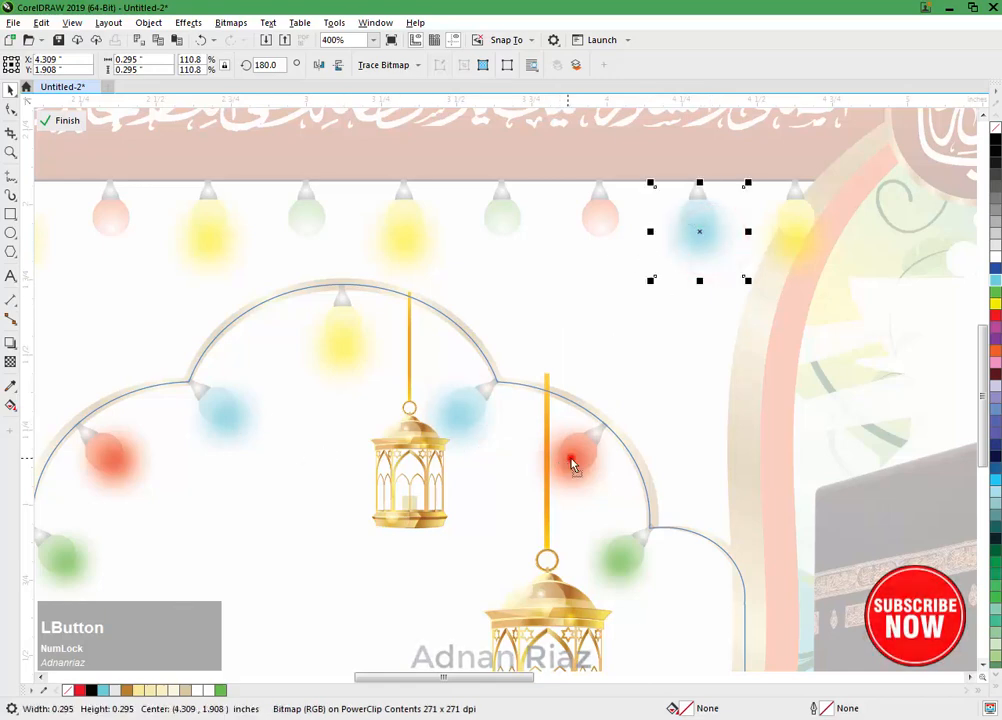
drag(572, 465, 609, 250)
right_click(604, 251)
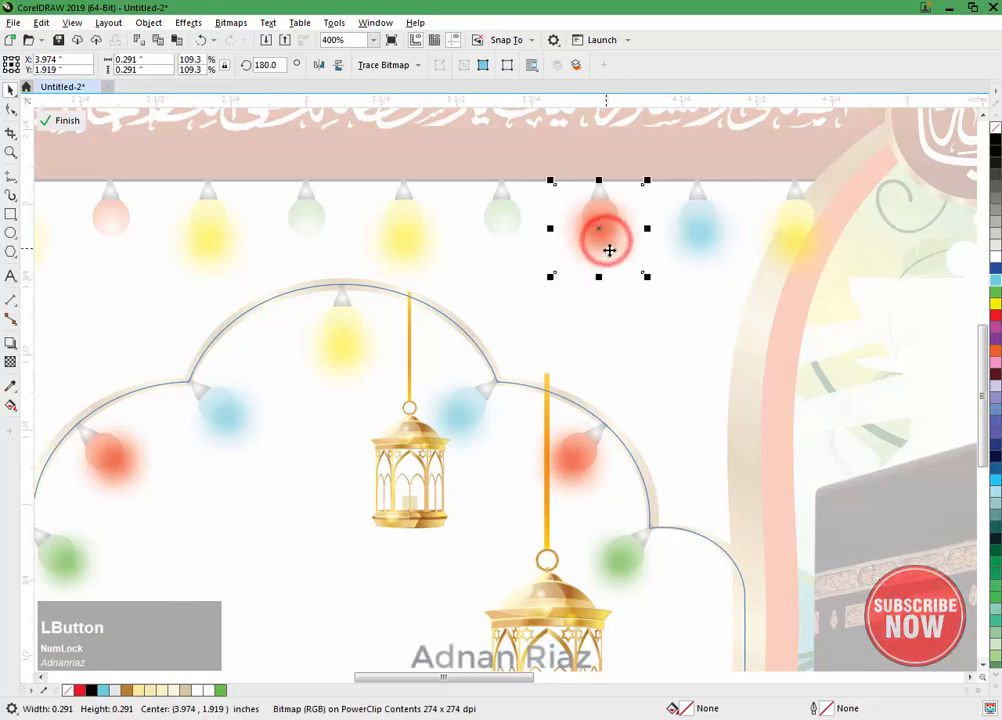
drag(616, 565, 503, 236)
right_click(510, 241)
drag(467, 304, 523, 303)
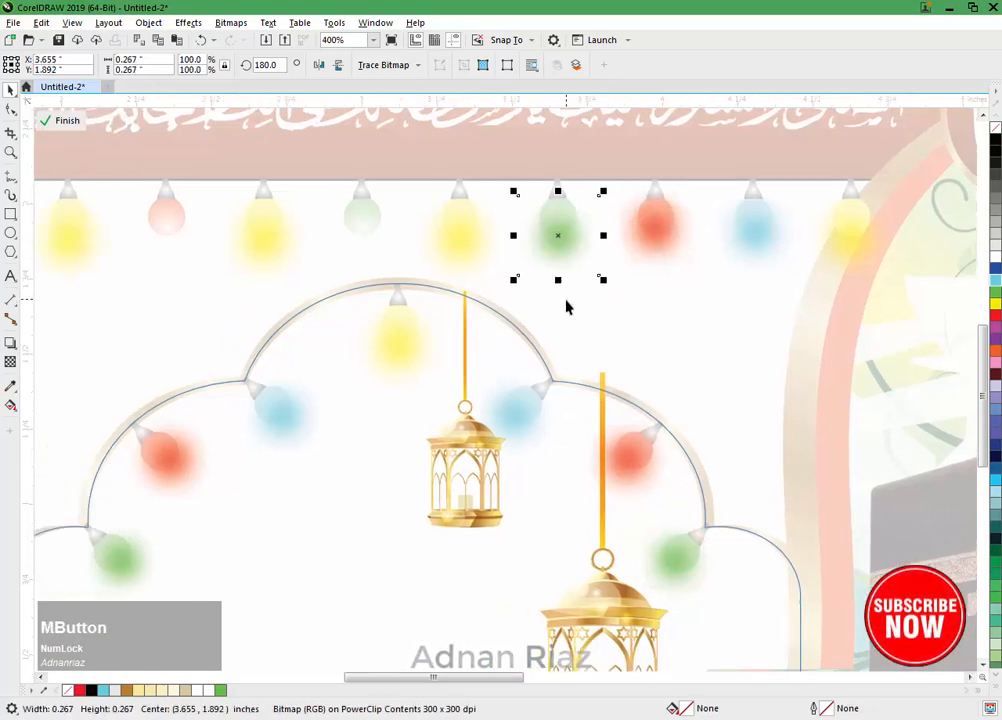
drag(526, 352, 575, 354)
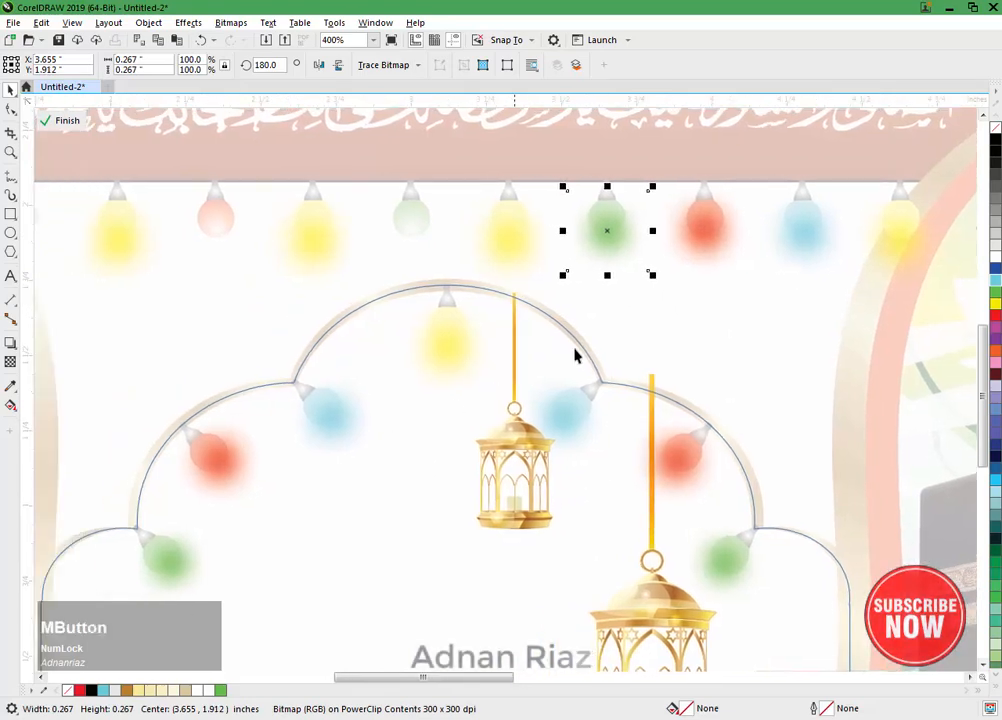
Step: Duplicate the green, red and cyan glows straight across onto the fifth, third and first hanging bulbs
drag(618, 248, 424, 240)
drag(387, 284, 429, 288)
drag(745, 253, 280, 243)
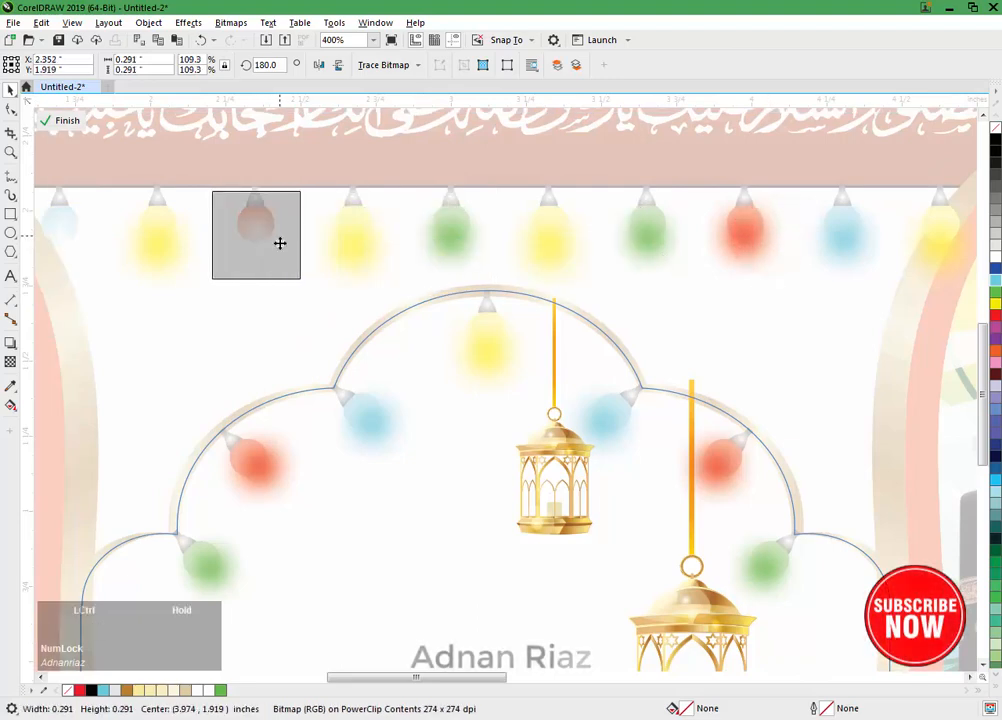
drag(845, 236, 289, 311)
drag(241, 188, 239, 329)
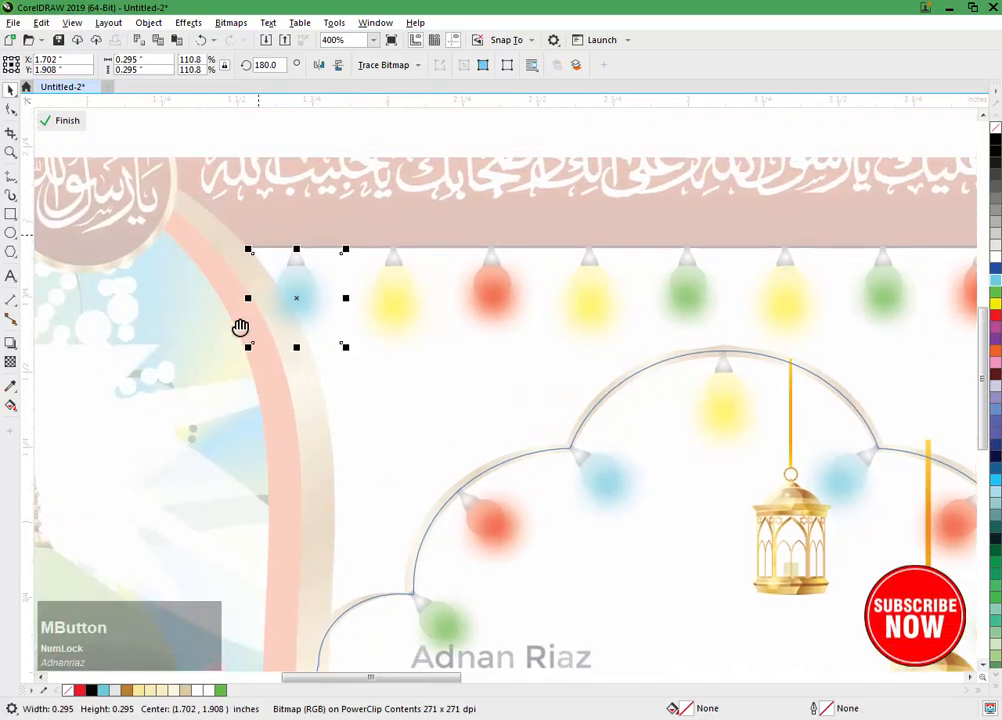
Step: Group the first hanging cyan bulb with its glow, and the second hanging yellow bulb with its glow
click(190, 224)
drag(175, 275, 331, 492)
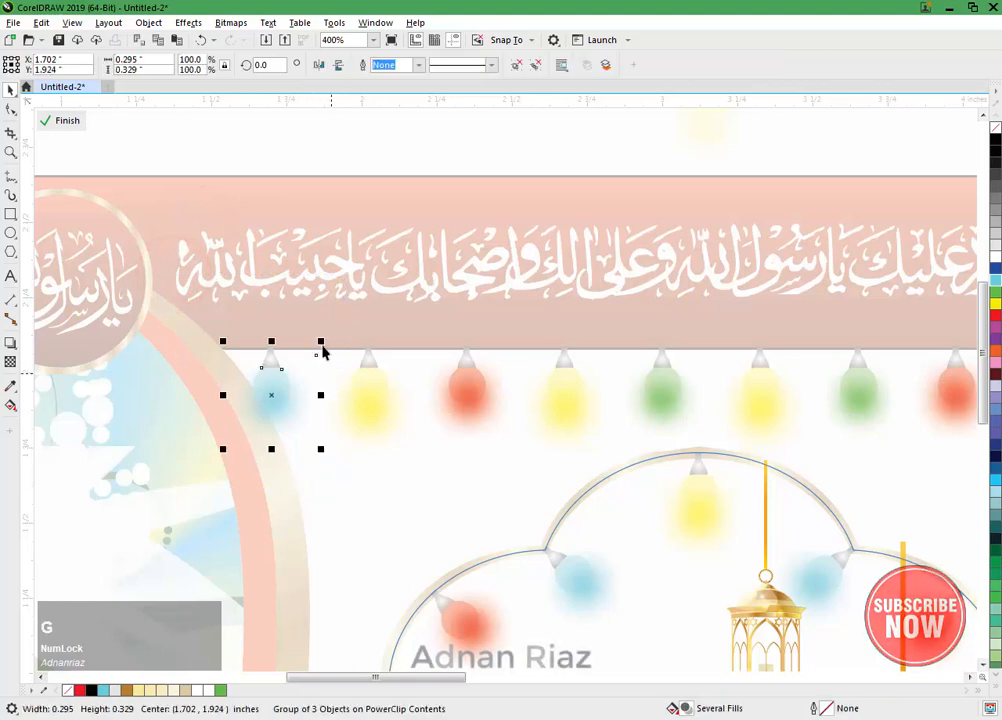
drag(306, 302, 425, 492)
key(ctrl+g)
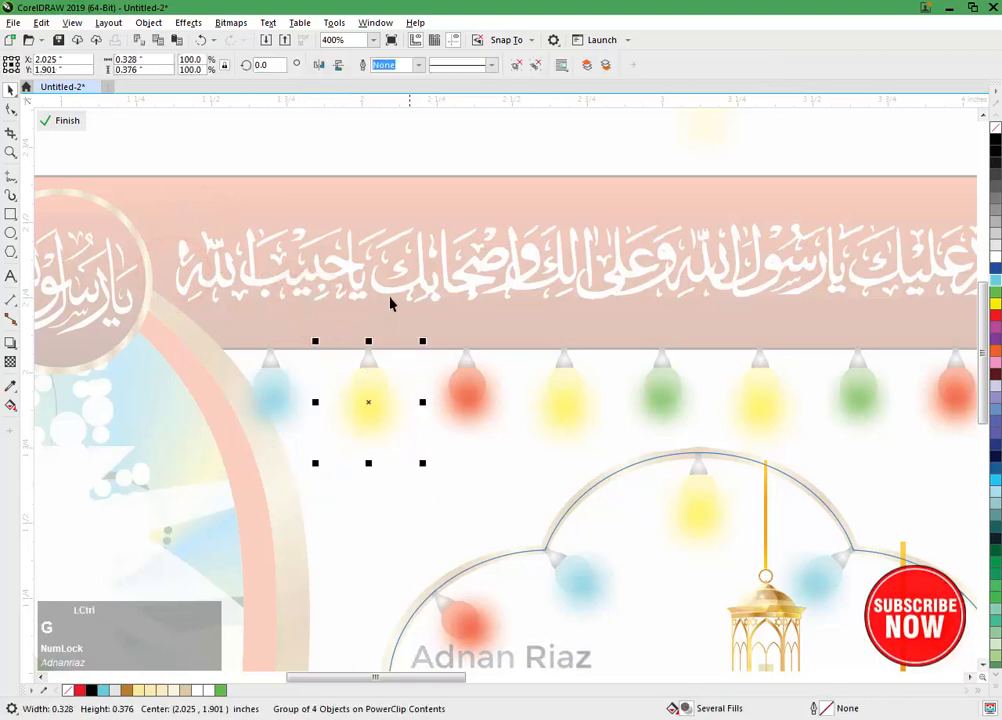
ctrl+click(505, 452)
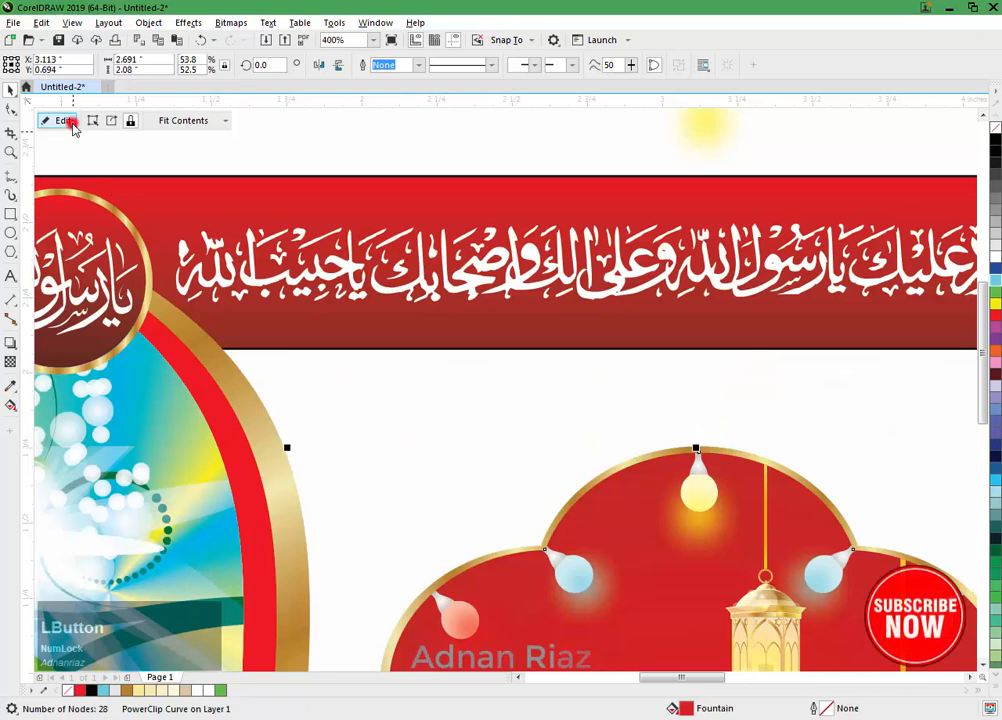
click(70, 124)
drag(483, 476, 427, 349)
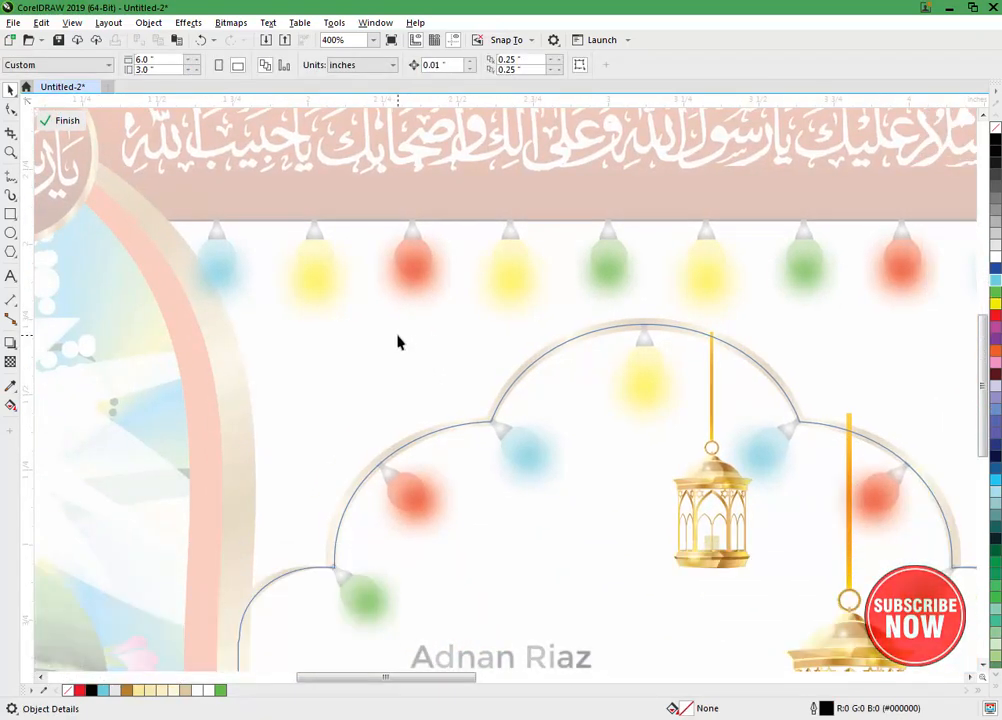
mouse_move(414, 331)
mouse_down()
mouse_move(345, 307)
mouse_move(346, 275)
mouse_move(367, 264)
mouse_move(369, 236)
mouse_up()
scroll(380, 324, down, 2)
click(69, 121)
click(348, 275)
key(ctrl+z)
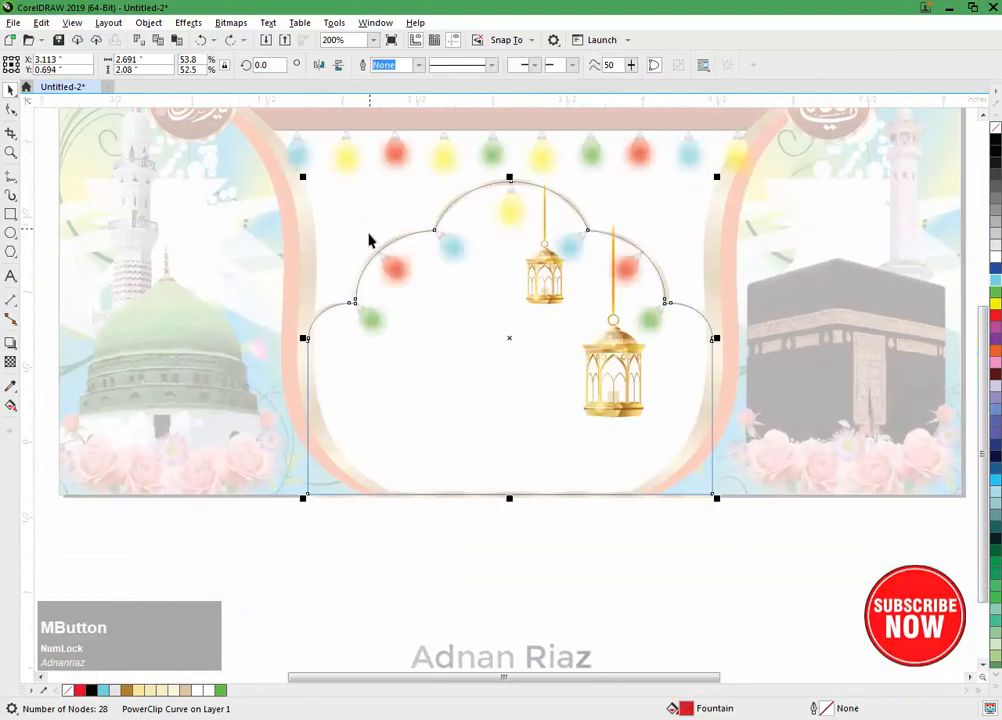
Step: Finish editing the arch's PowerClip contents and return to the full banner
key(F3)
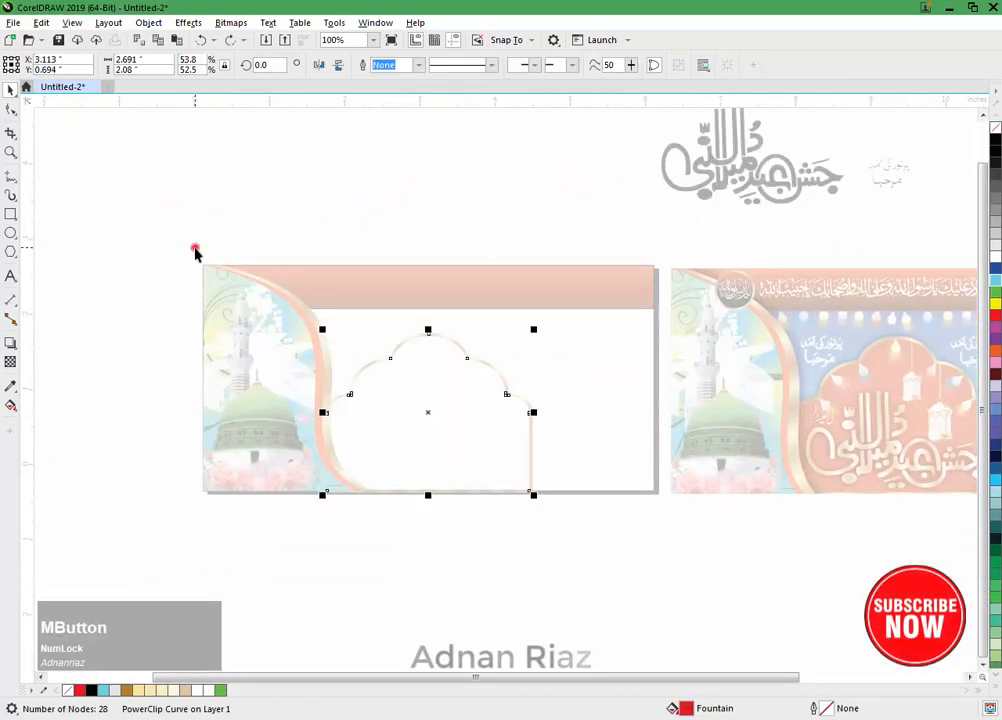
click(195, 250)
click(65, 118)
drag(346, 330, 330, 293)
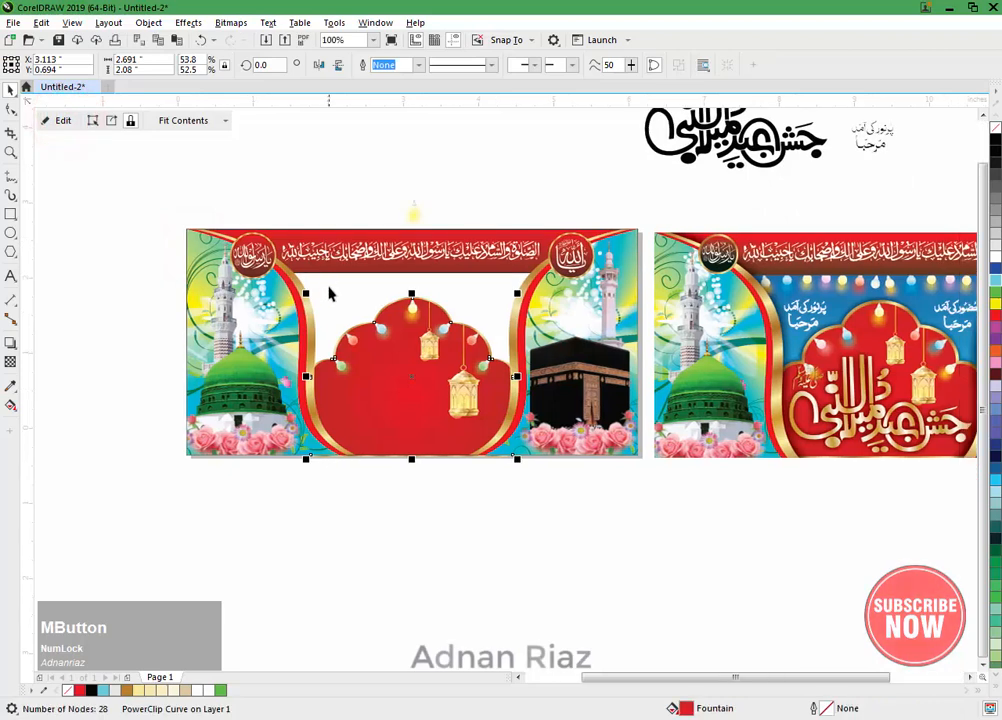
Step: Select the banner's 6 x 3 inch background rectangle and set its fill to none
click(196, 238)
click(344, 298)
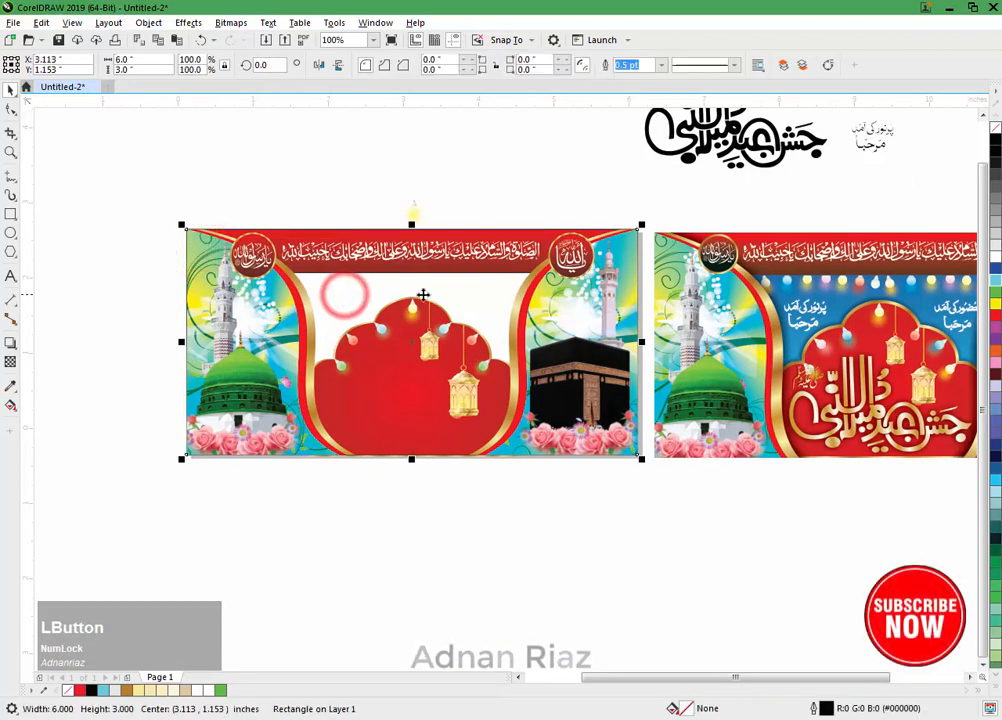
click(996, 129)
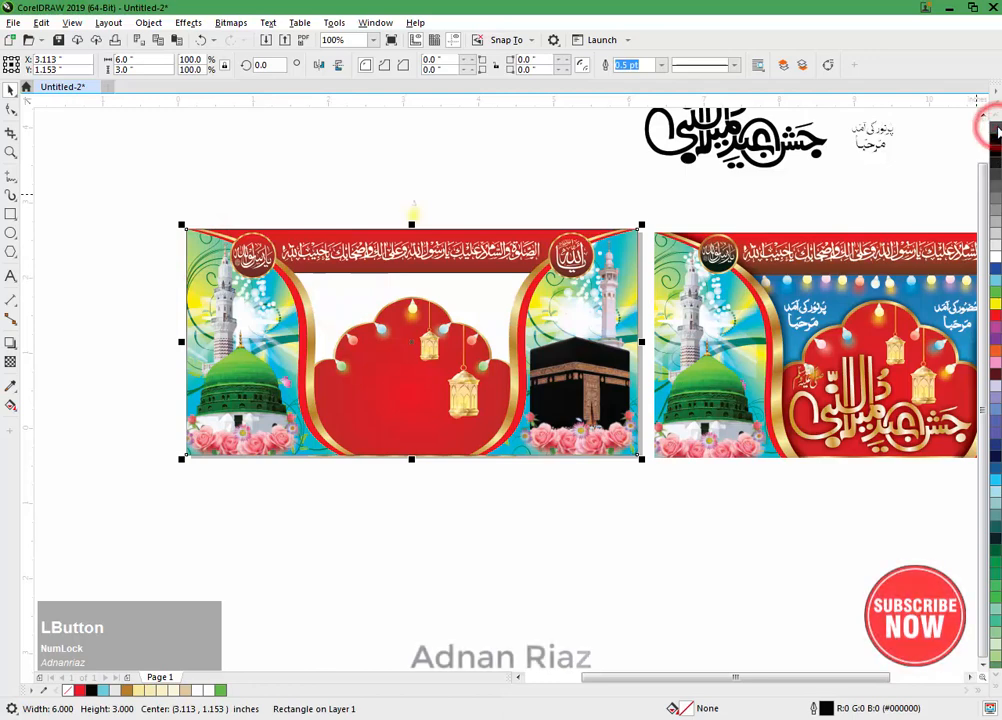
Step: Group the string of hanging bulbs inside the arch's PowerClip, cut the group out, and finish editing the contents
drag(447, 289, 485, 479)
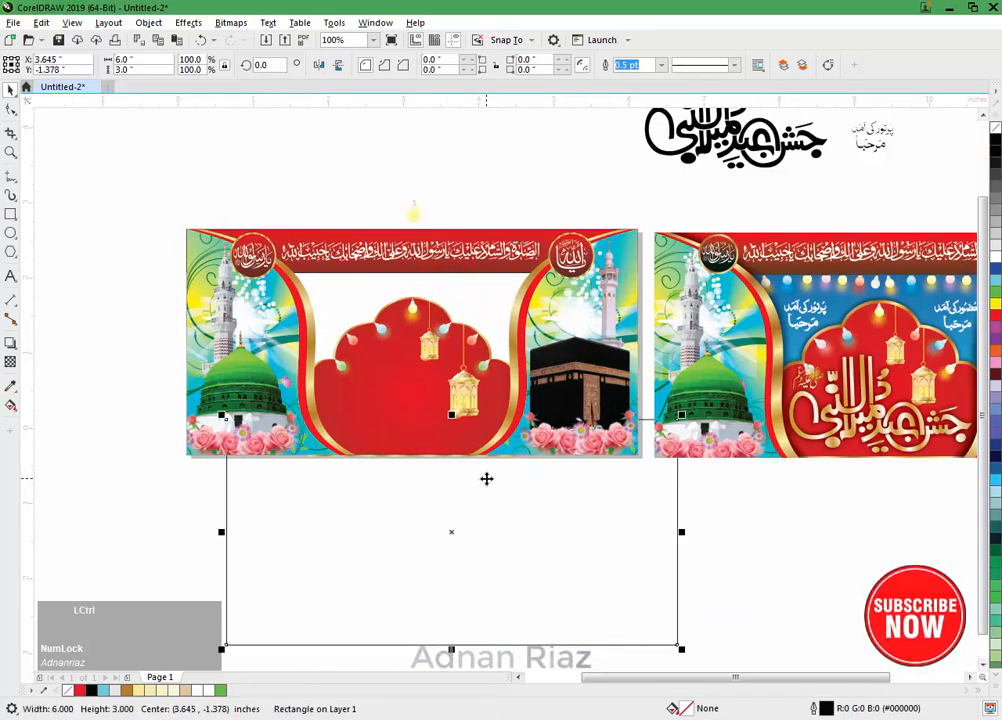
key(ctrl+z)
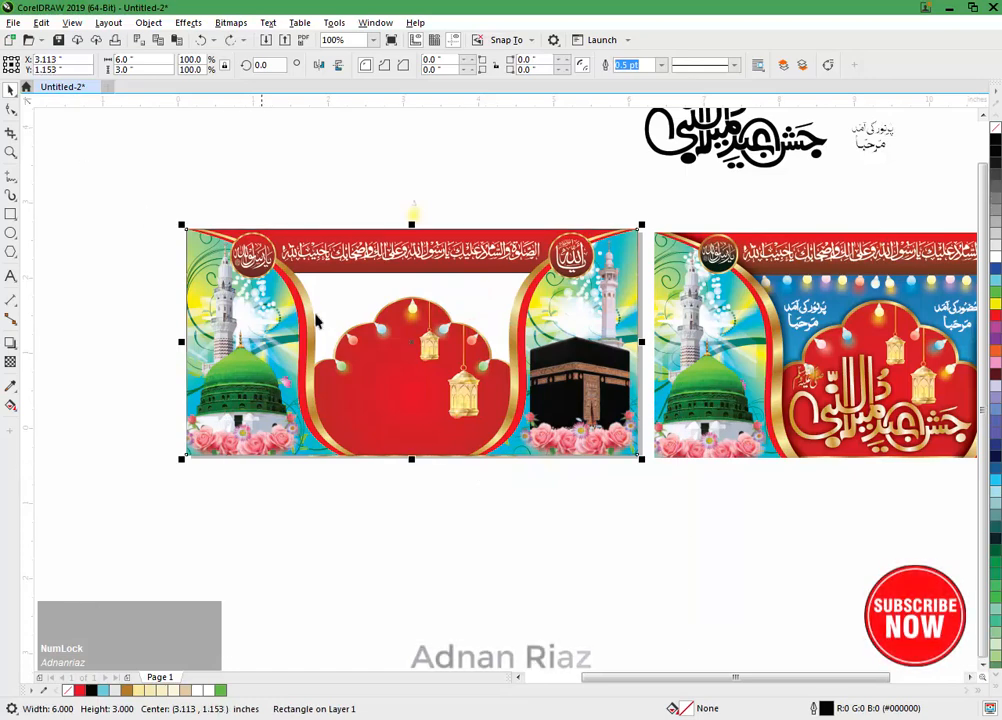
click(378, 364)
click(60, 122)
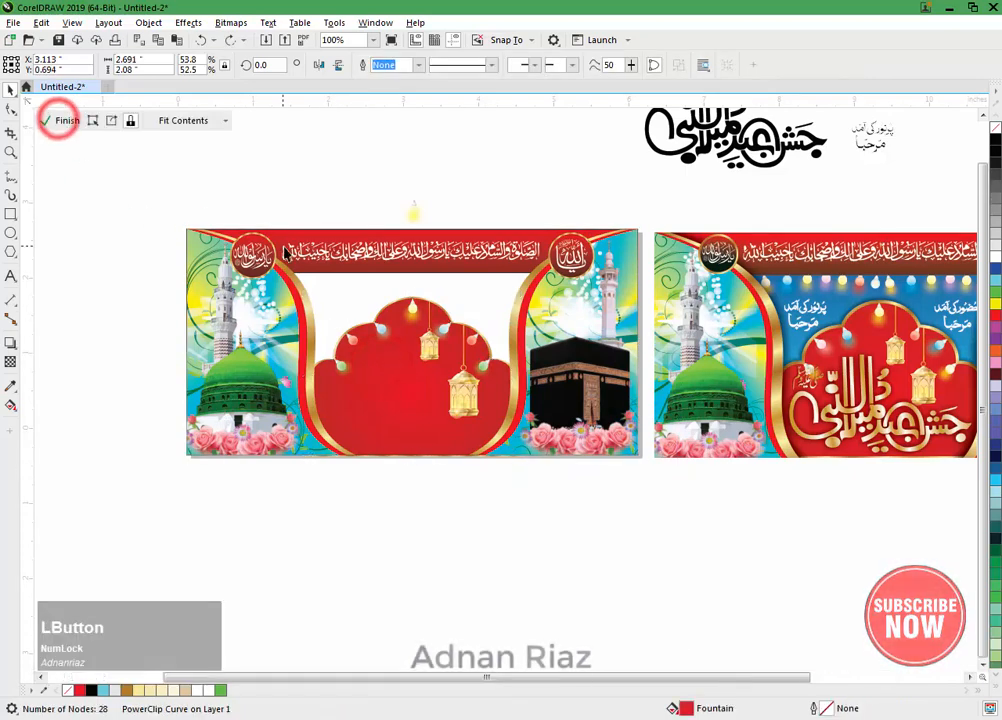
middle_click(447, 280)
scroll(487, 300, up, 1)
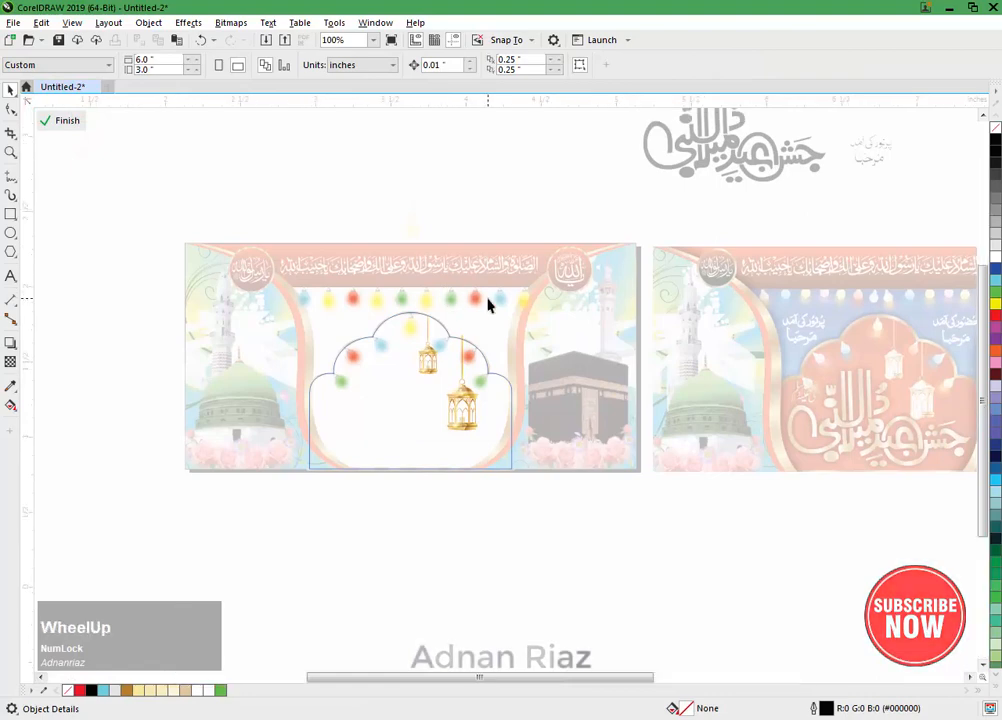
drag(188, 296, 638, 347)
key(ctrl+g)
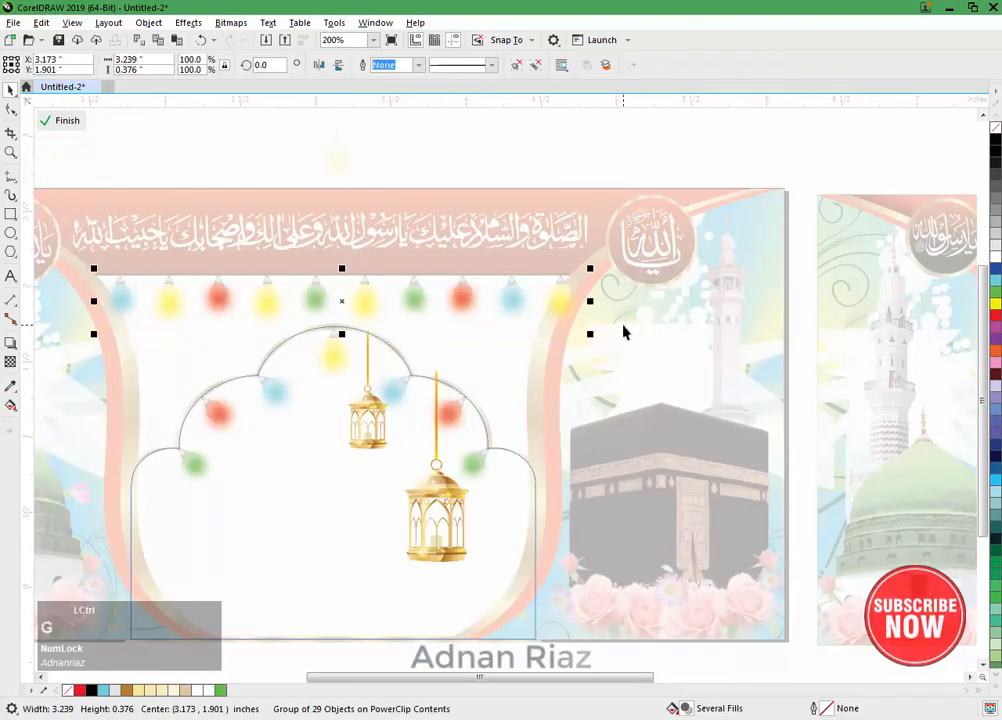
click(48, 121)
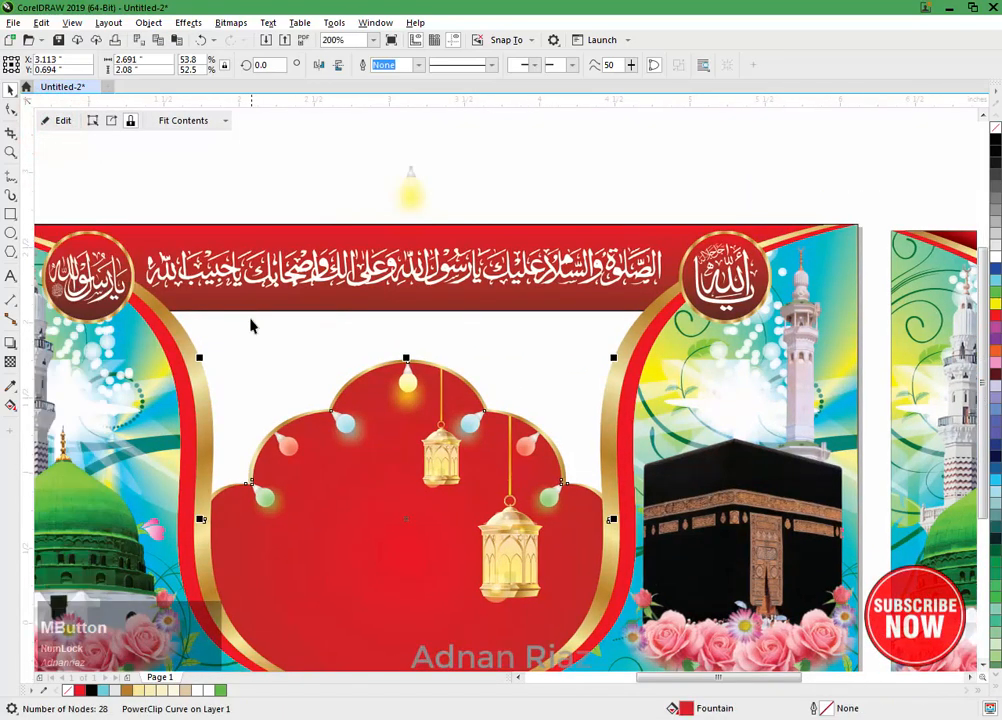
Step: Paste the bulb string and PowerClip it inside the banner's 6 x 3 inch background rectangle
click(250, 322)
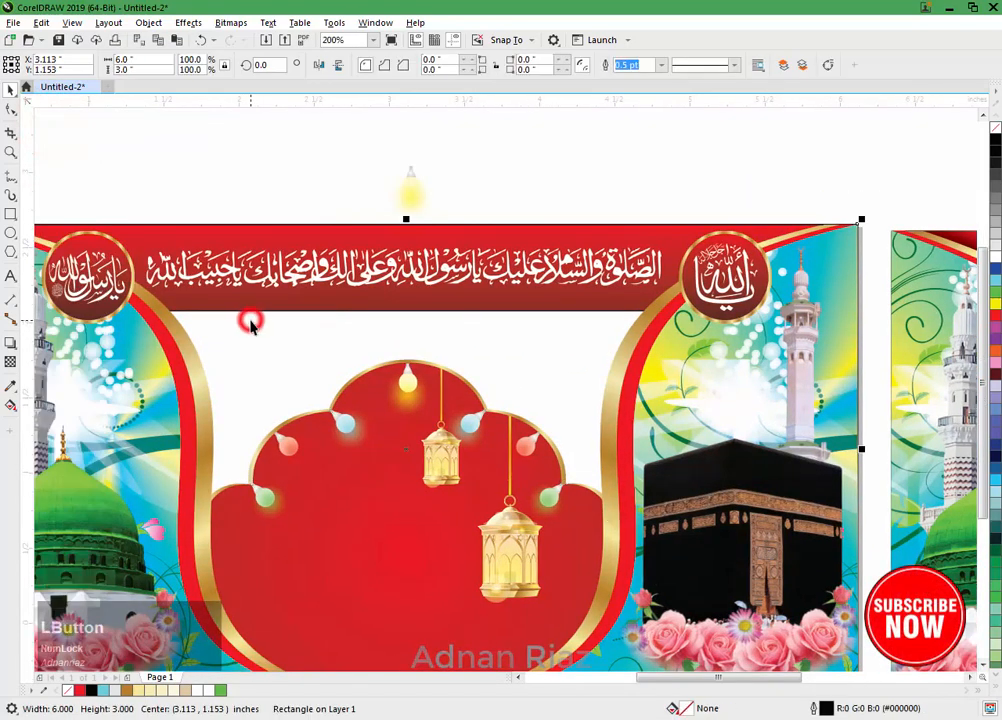
click(148, 22)
click(104, 143)
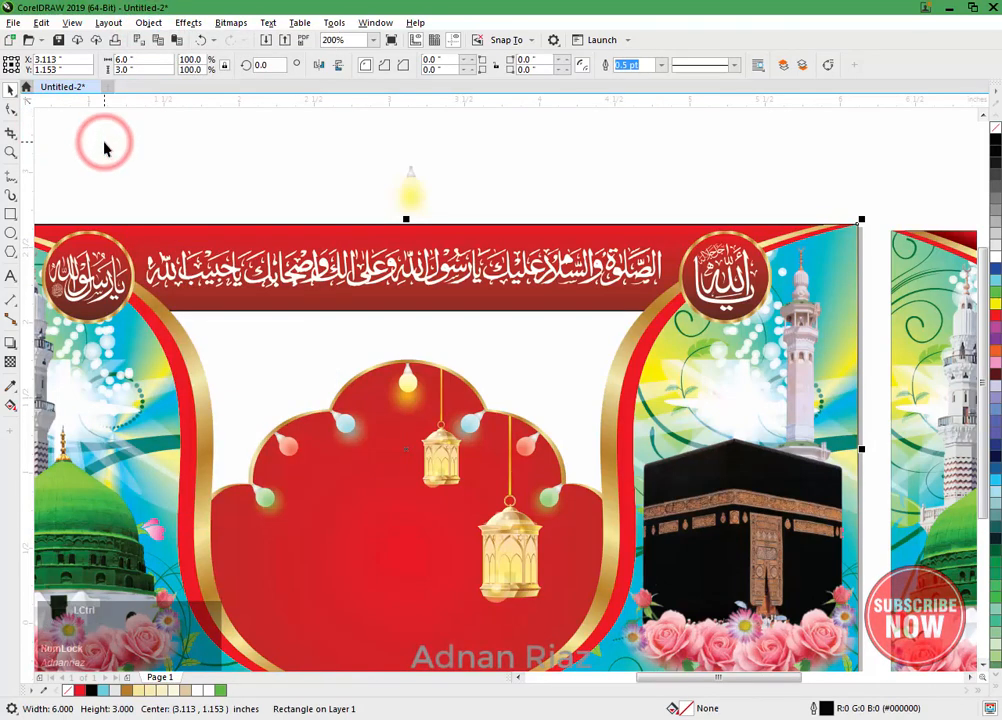
key(ctrl+v)
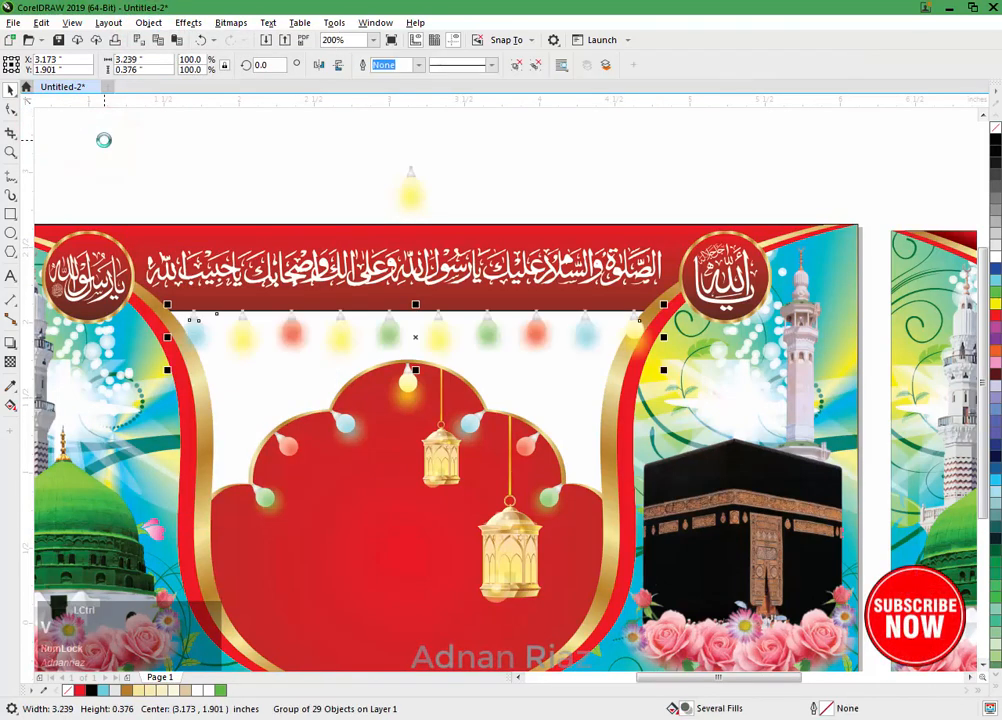
click(148, 22)
click(152, 73)
click(386, 74)
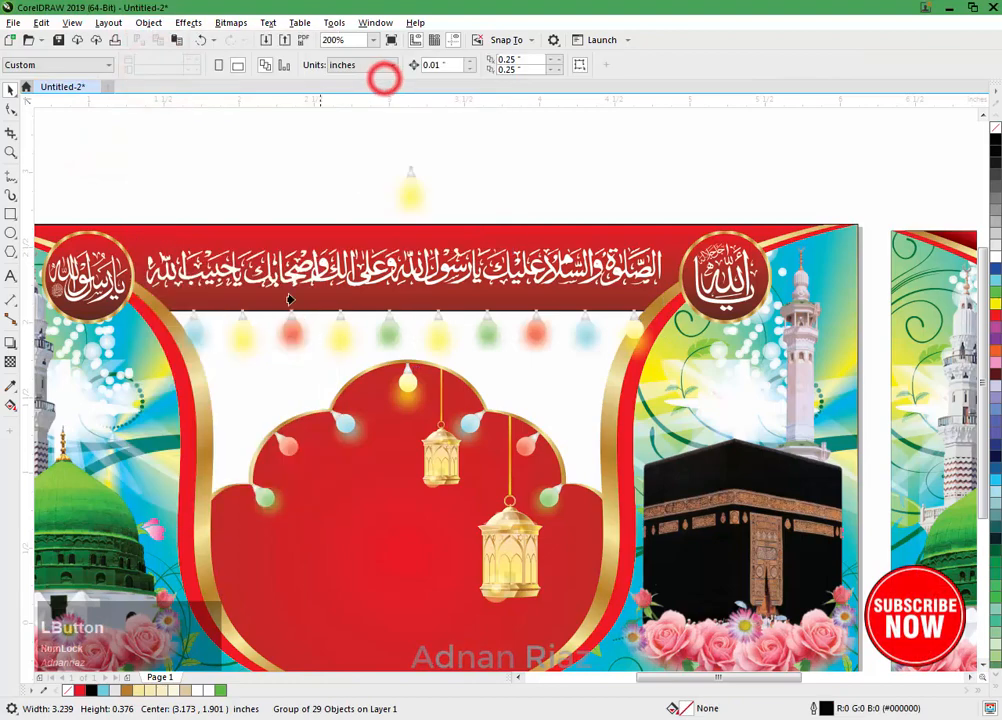
click(248, 380)
Step: Examine the bulb string's placement within the background rectangle's PowerClip and in the full banner
click(60, 120)
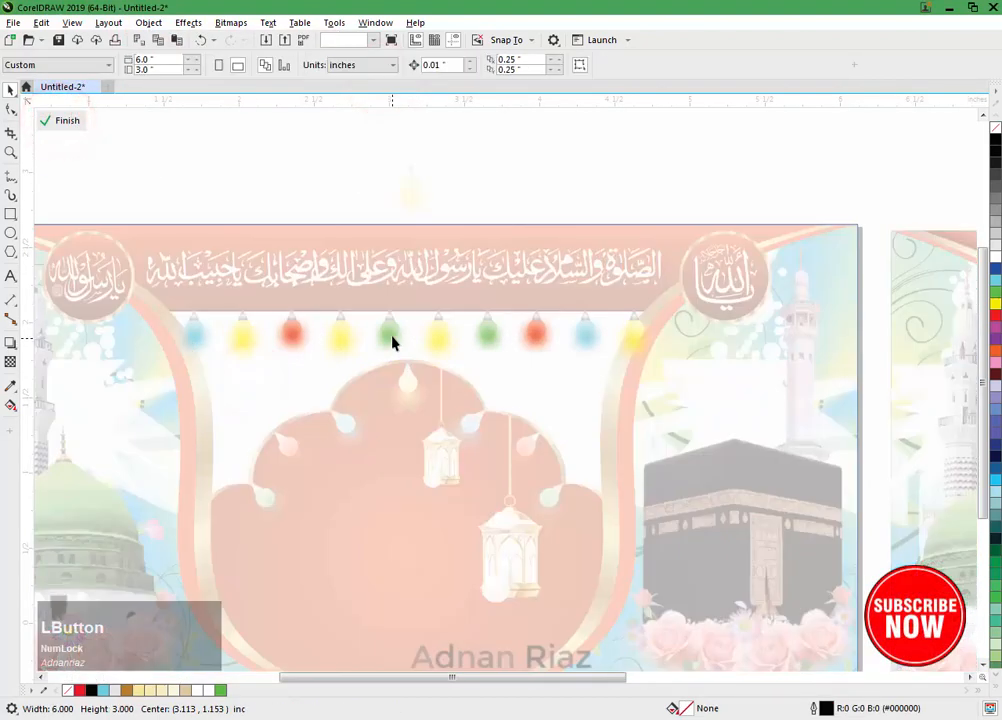
drag(391, 336, 388, 334)
scroll(427, 338, up, 2)
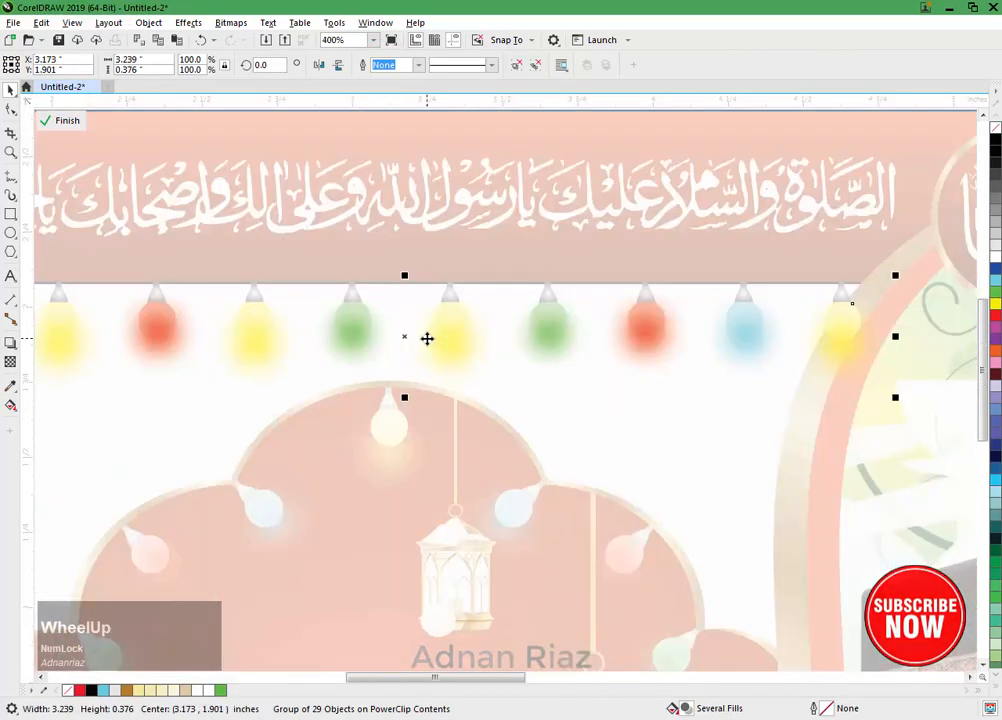
middle_click(388, 336)
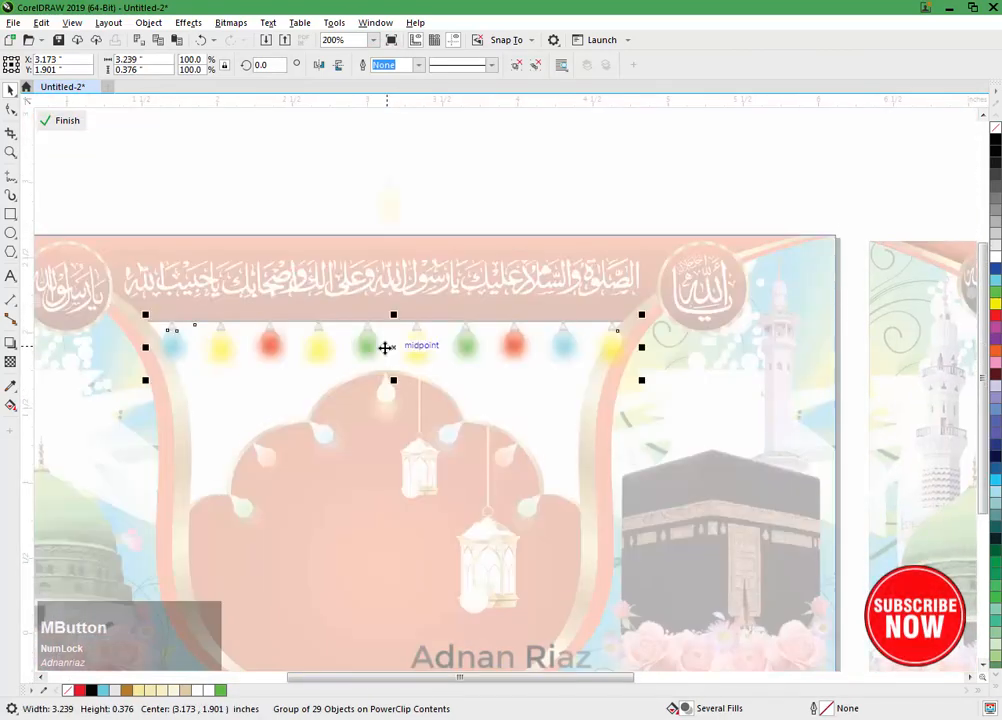
click(68, 121)
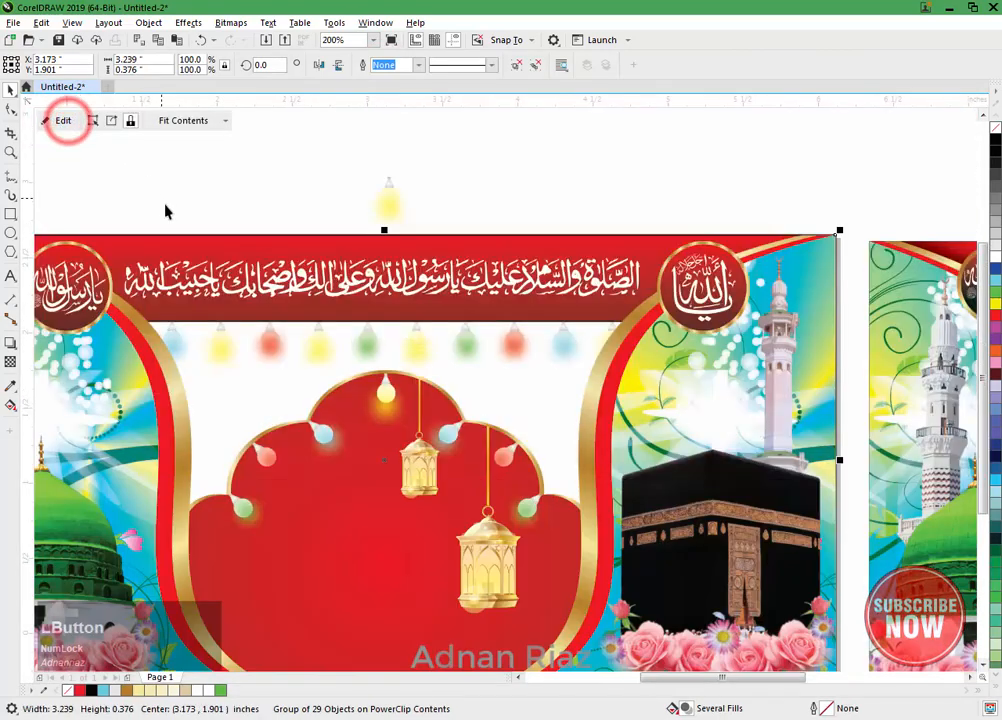
click(163, 206)
middle_click(380, 321)
drag(380, 321, 376, 297)
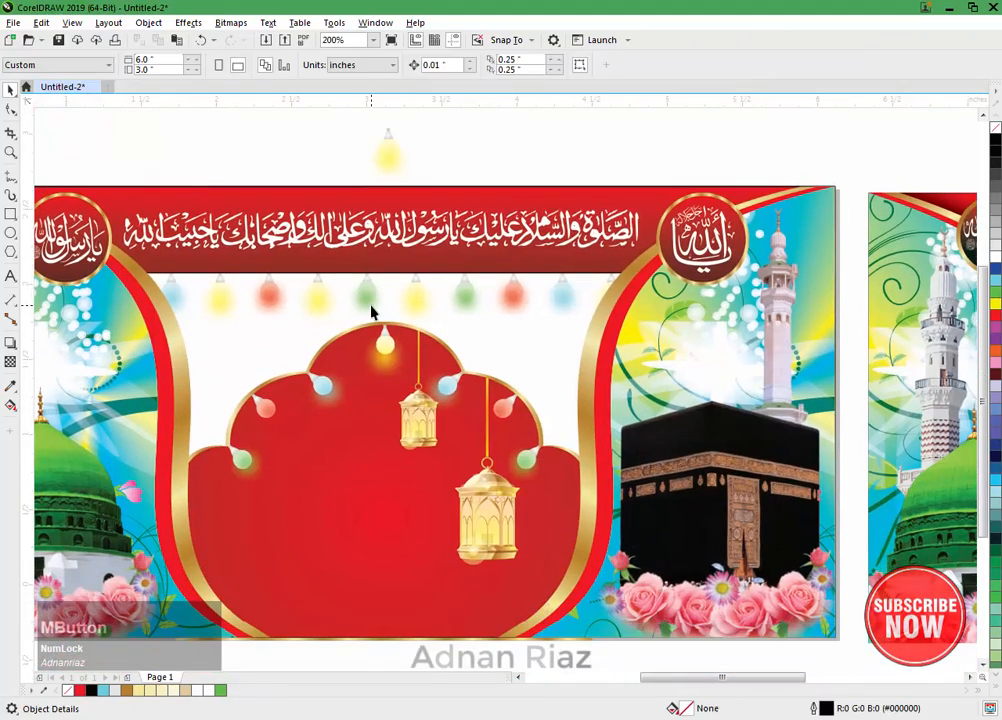
scroll(394, 332, down, 1)
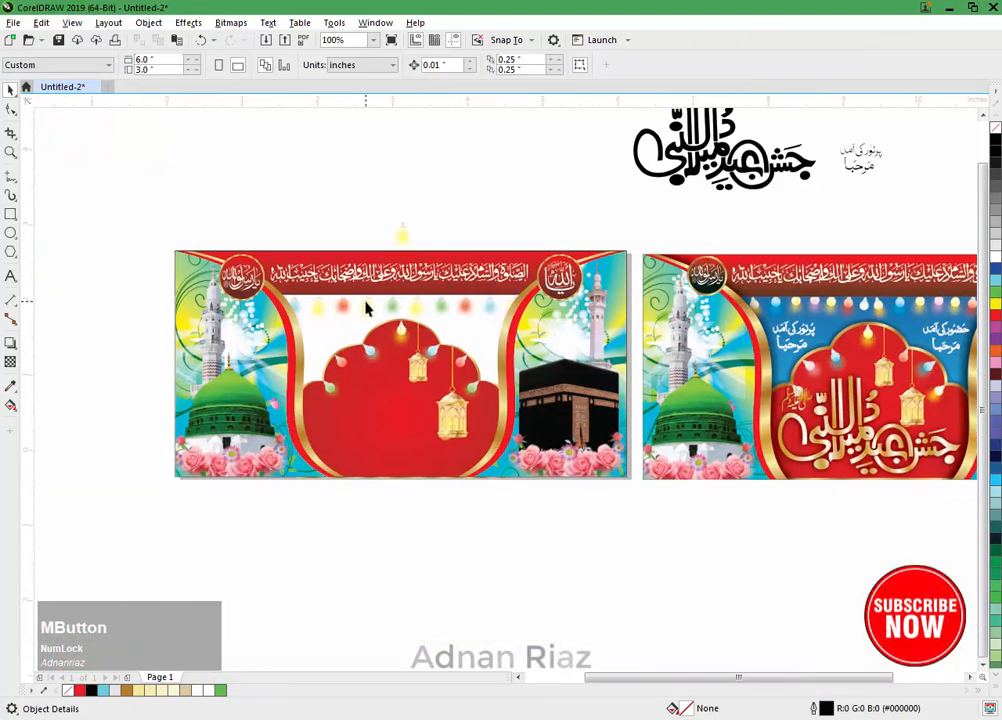
Step: Apply a vertical fountain fill starting in blue to the background rectangle, running from its upper to its lower edge
click(333, 333)
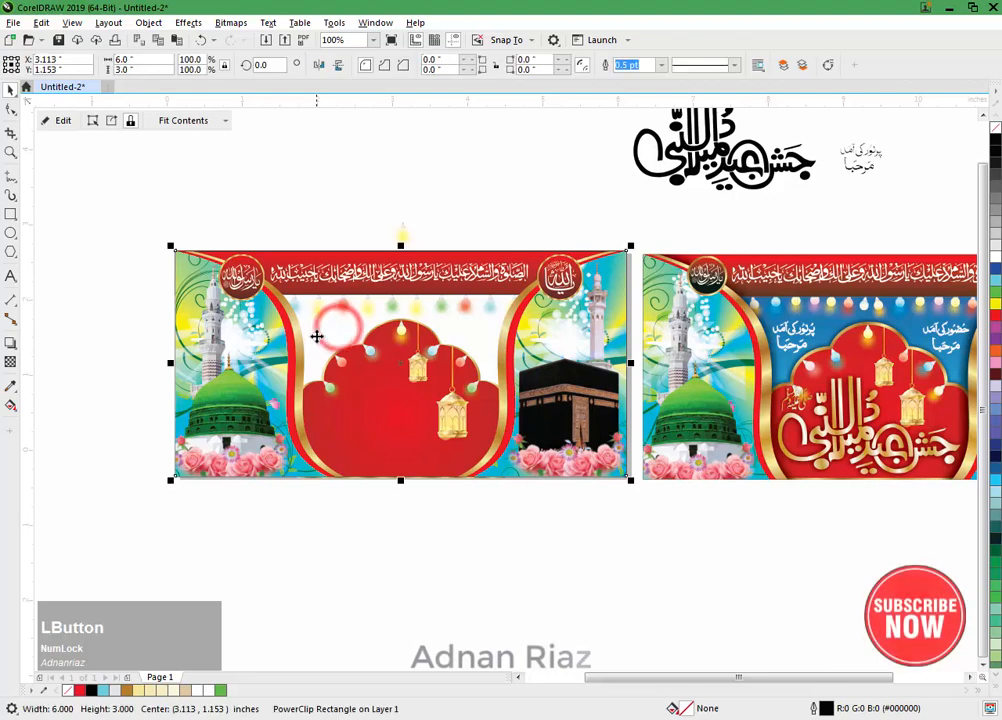
key(g)
drag(395, 245, 412, 488)
drag(997, 272, 390, 243)
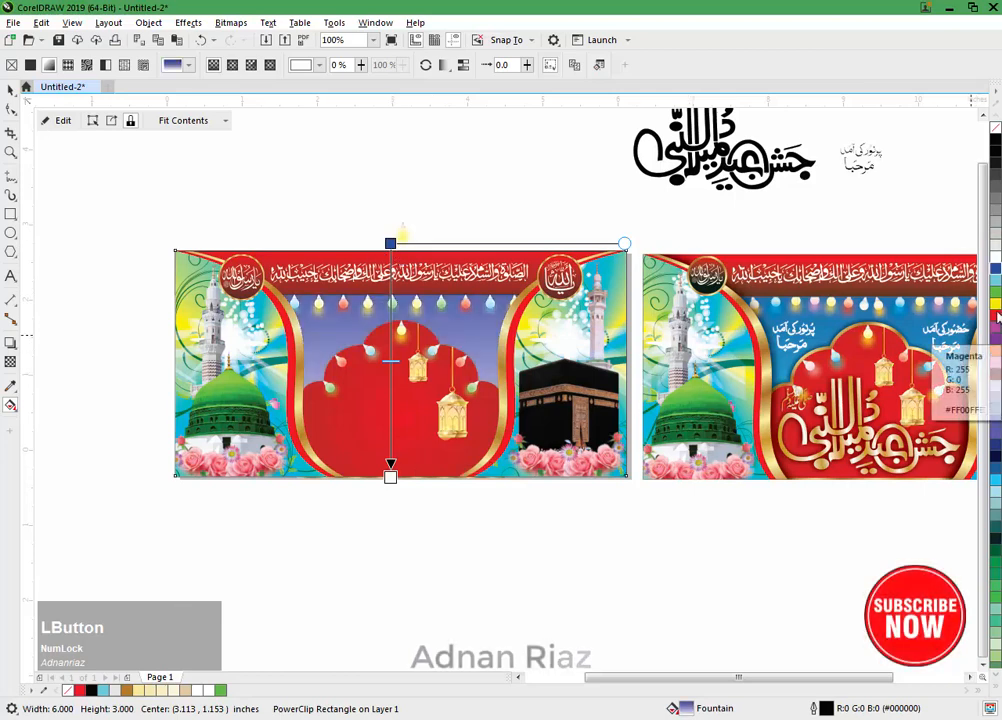
drag(996, 278, 391, 467)
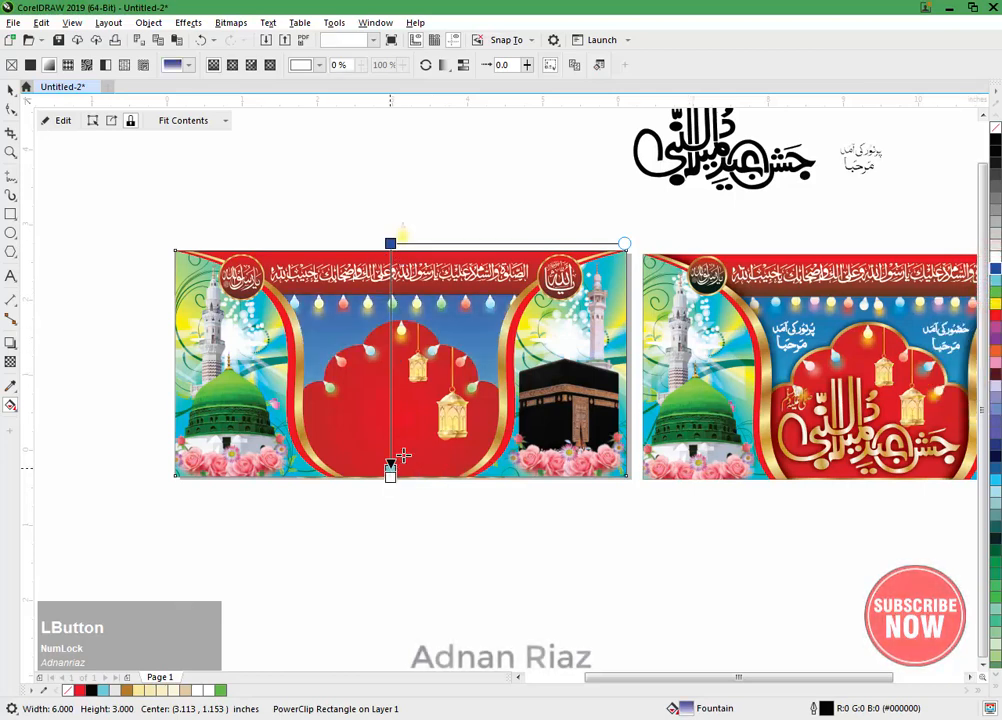
drag(391, 241, 390, 155)
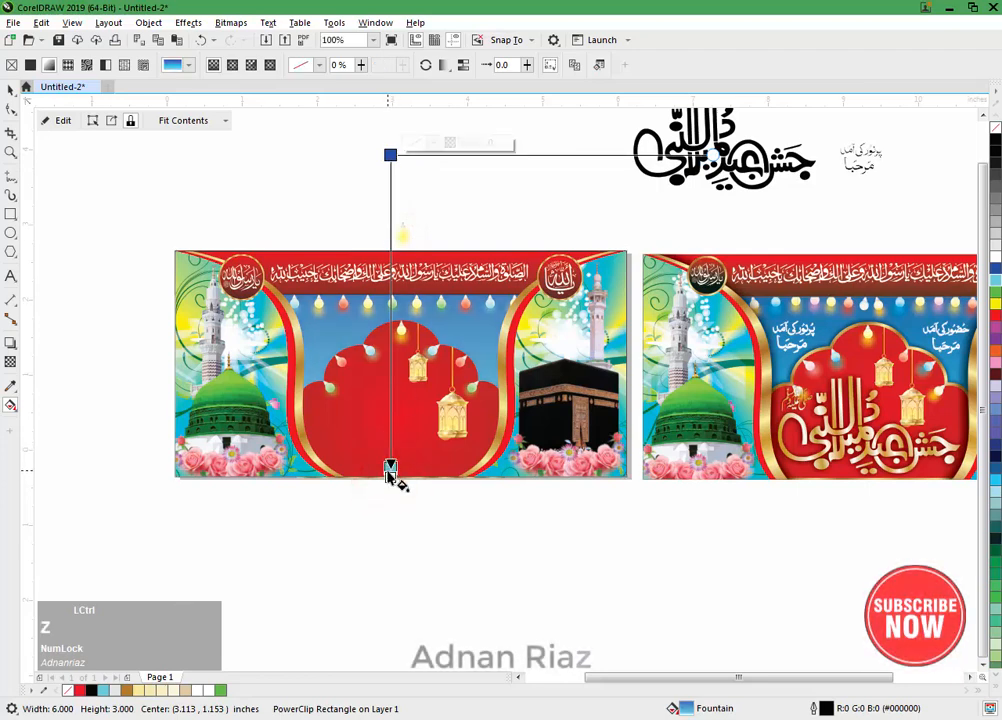
key(ctrl+z)
key(ctrl+z)
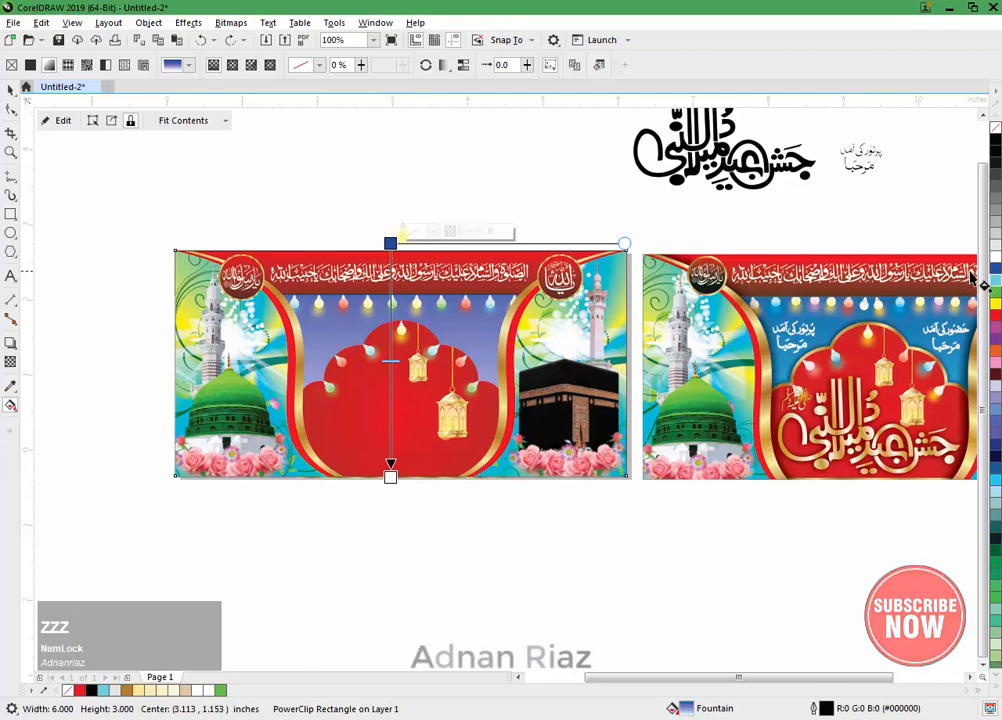
Step: Set the background gradient's end colour to light cyan and extend its blue start point above the banner
drag(507, 528, 390, 478)
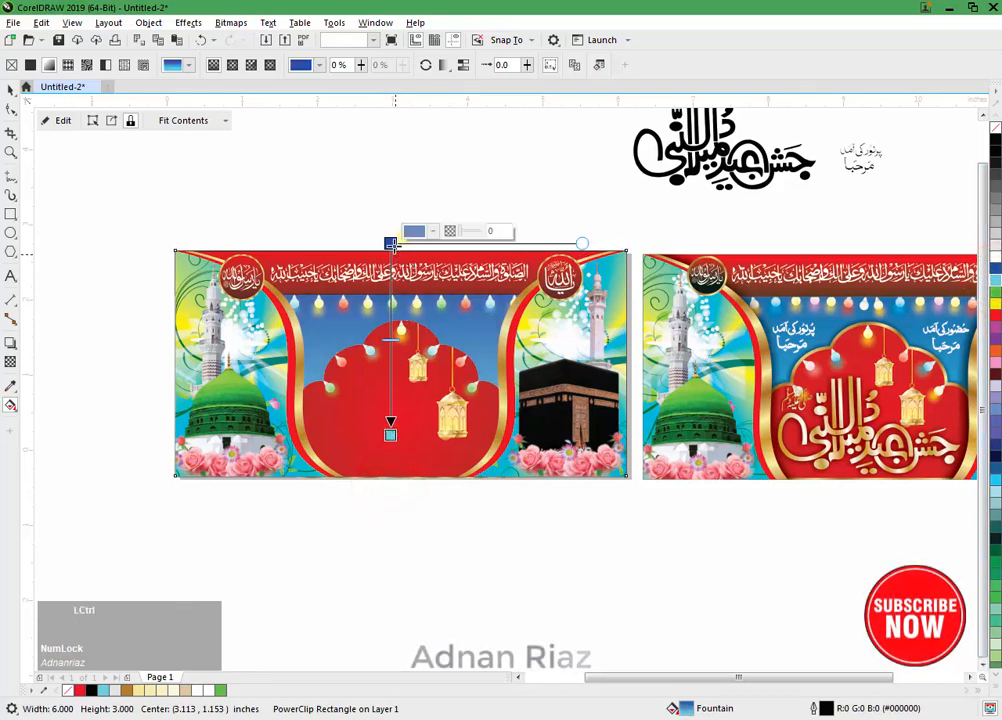
drag(390, 243, 391, 178)
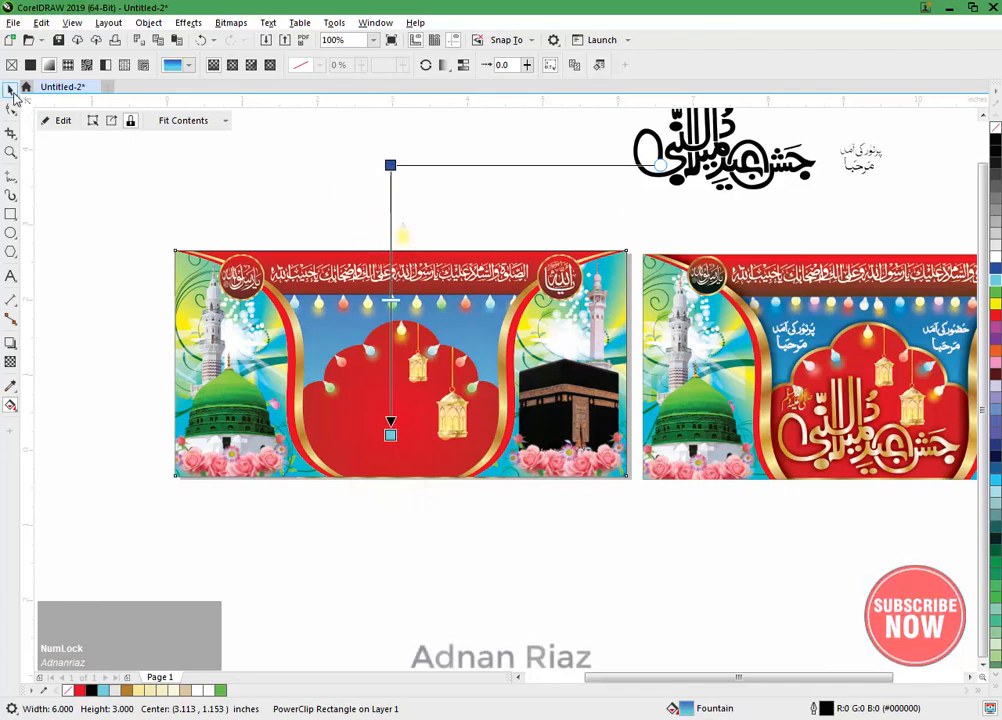
click(10, 89)
click(80, 174)
Step: Move the large black calligraphy onto the lower part of the red arch and bring it to the front
middle_click(680, 197)
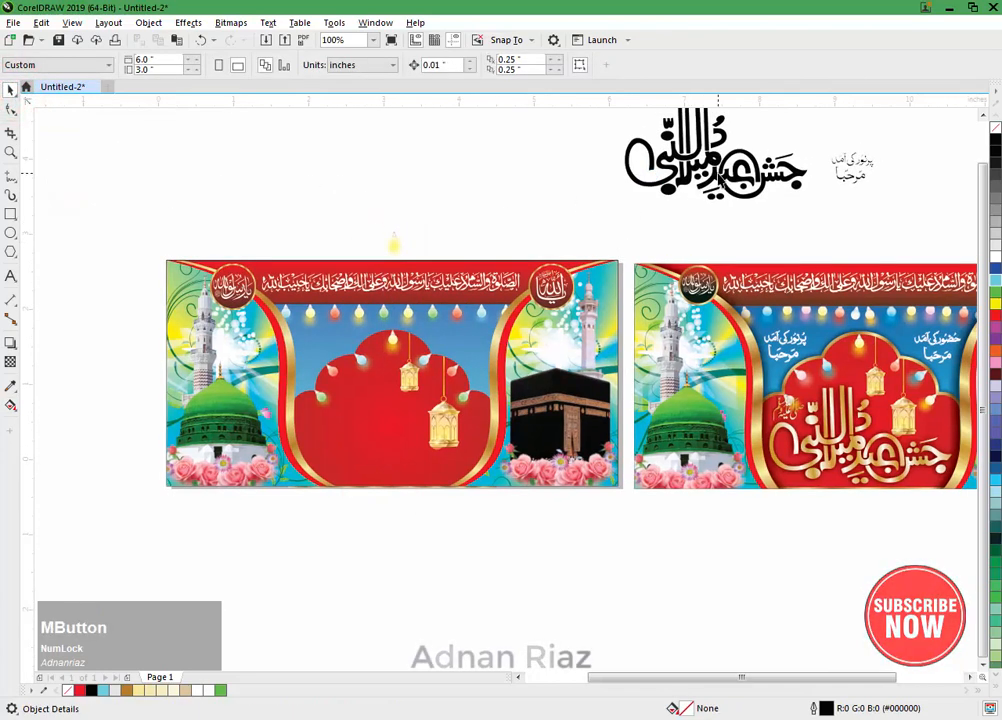
drag(720, 178, 398, 460)
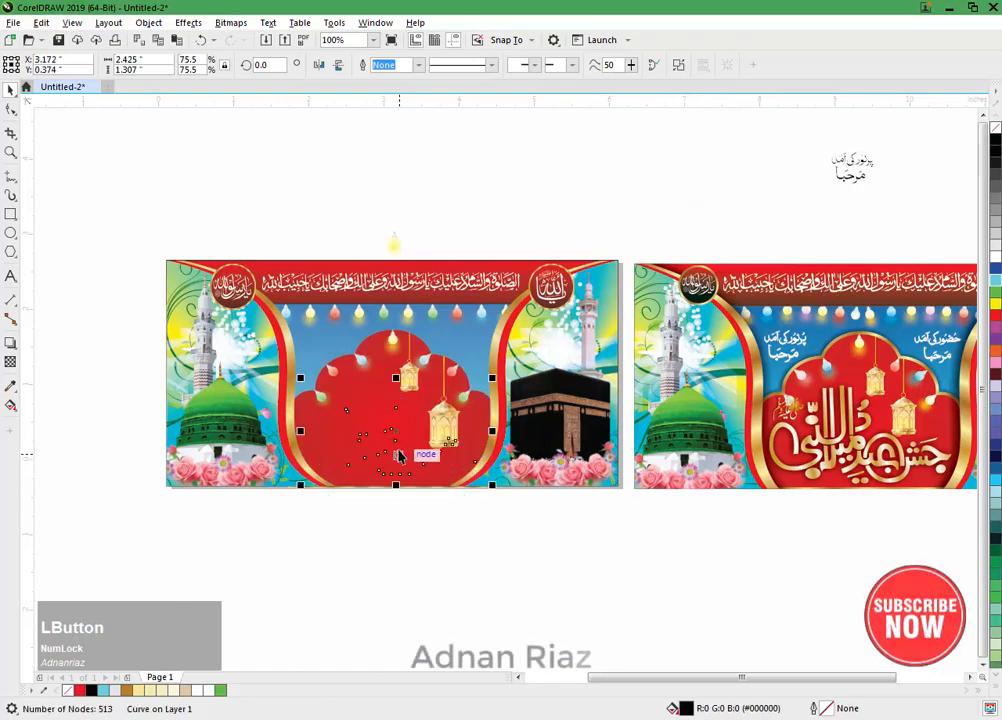
key(Page_Up)
scroll(399, 444, up, 1)
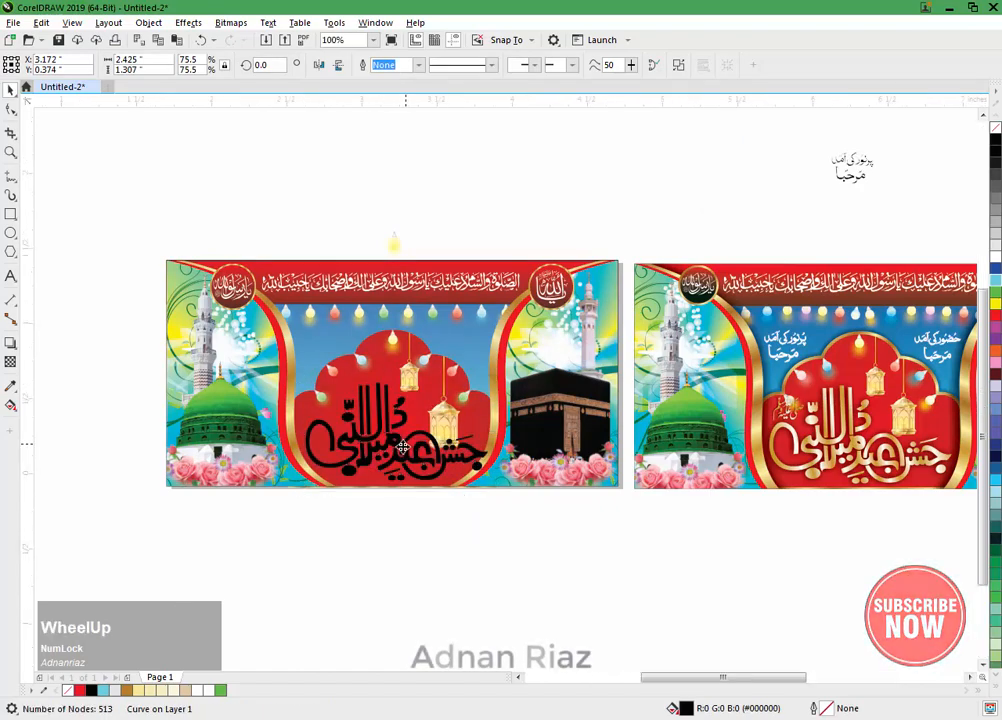
Step: Scale the black calligraphy to about 2.225 x 1.199 inches and position it centrally in the lower arch
drag(573, 315, 560, 323)
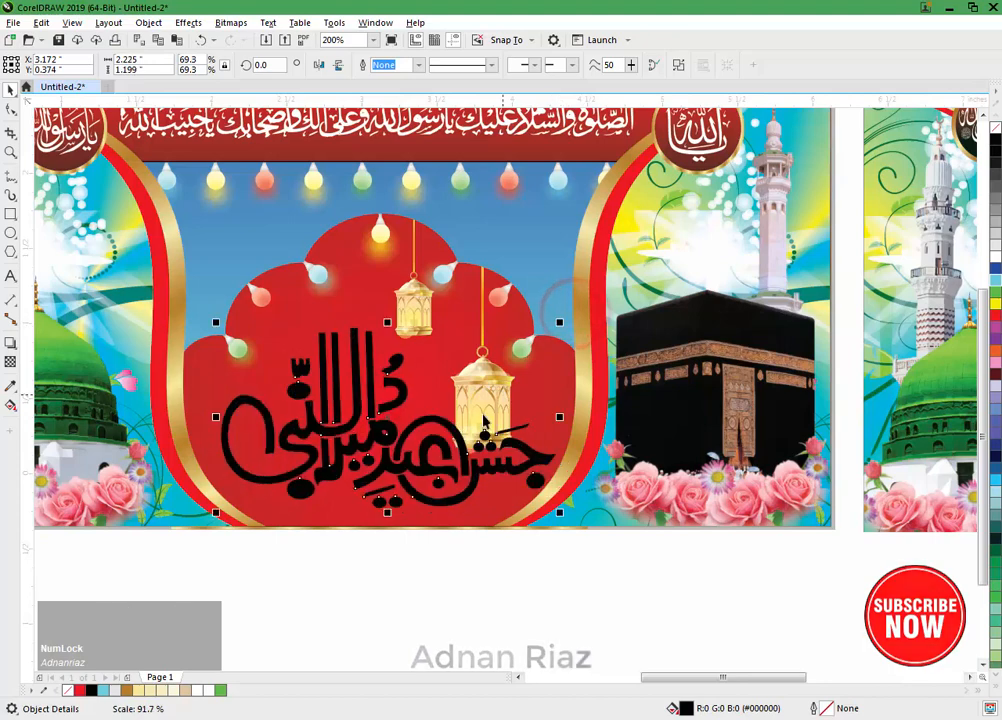
drag(425, 456, 419, 460)
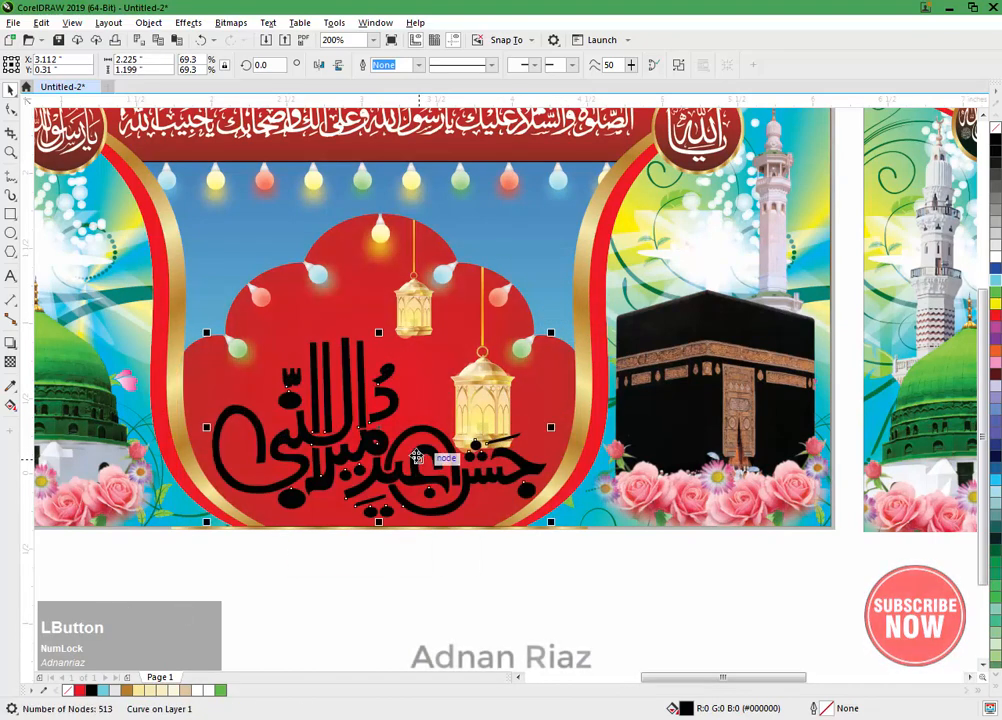
key(Up)
key(Up)
key(Up)
key(Up)
key(Up)
key(Up)
Step: Inside the arch's PowerClip, shrink the larger lantern to about 0.368 x 1.109 inches, shift it slightly left, and finish editing
click(494, 387)
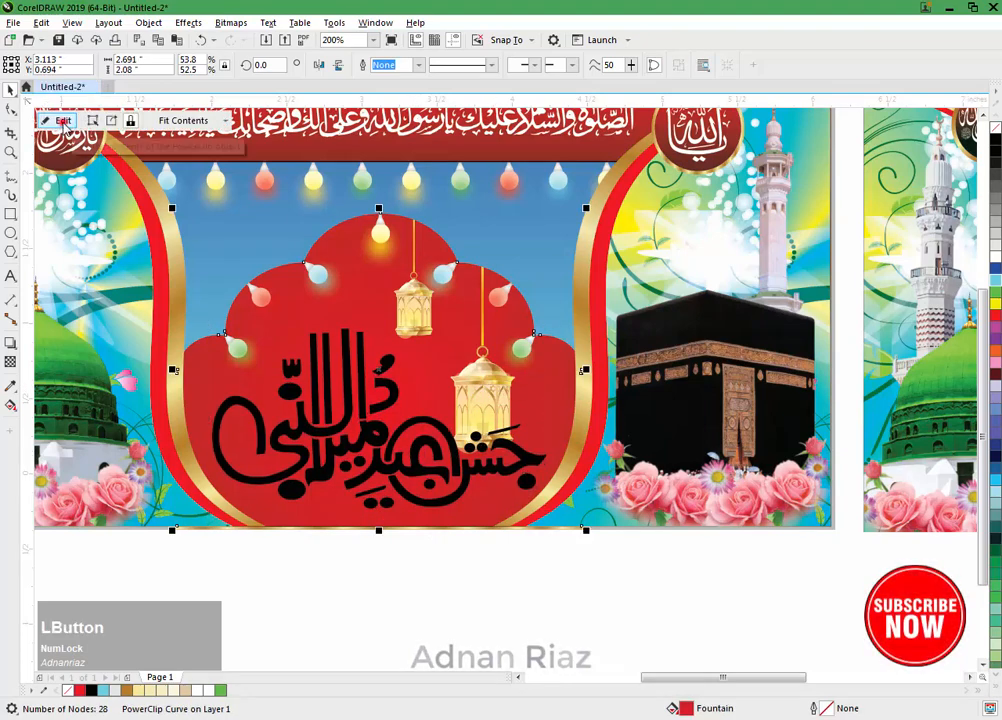
click(60, 120)
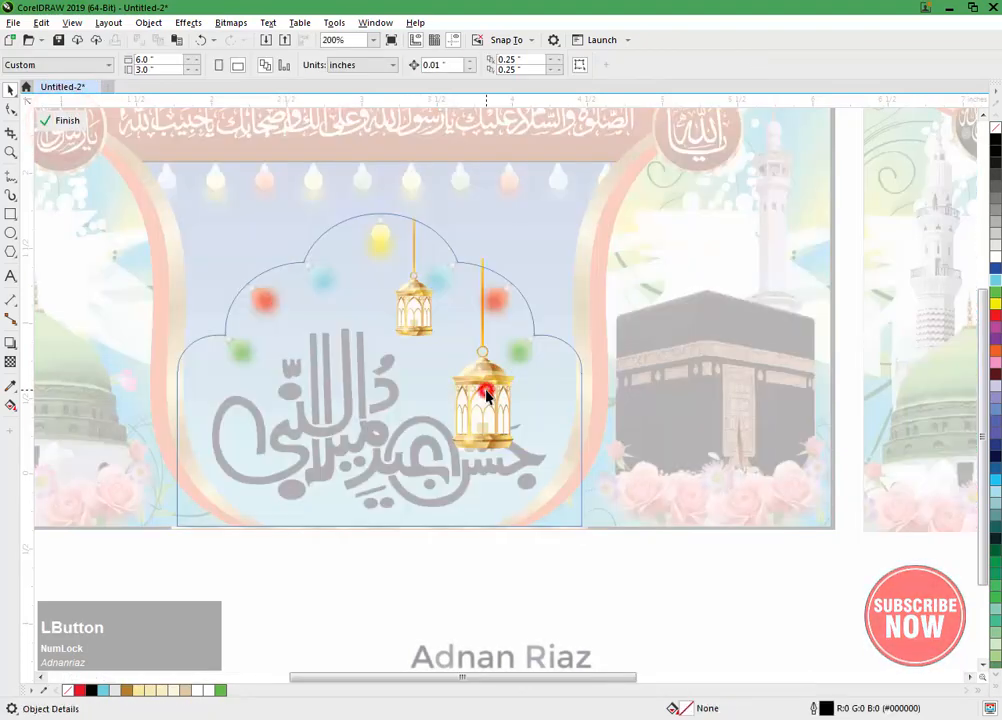
click(472, 398)
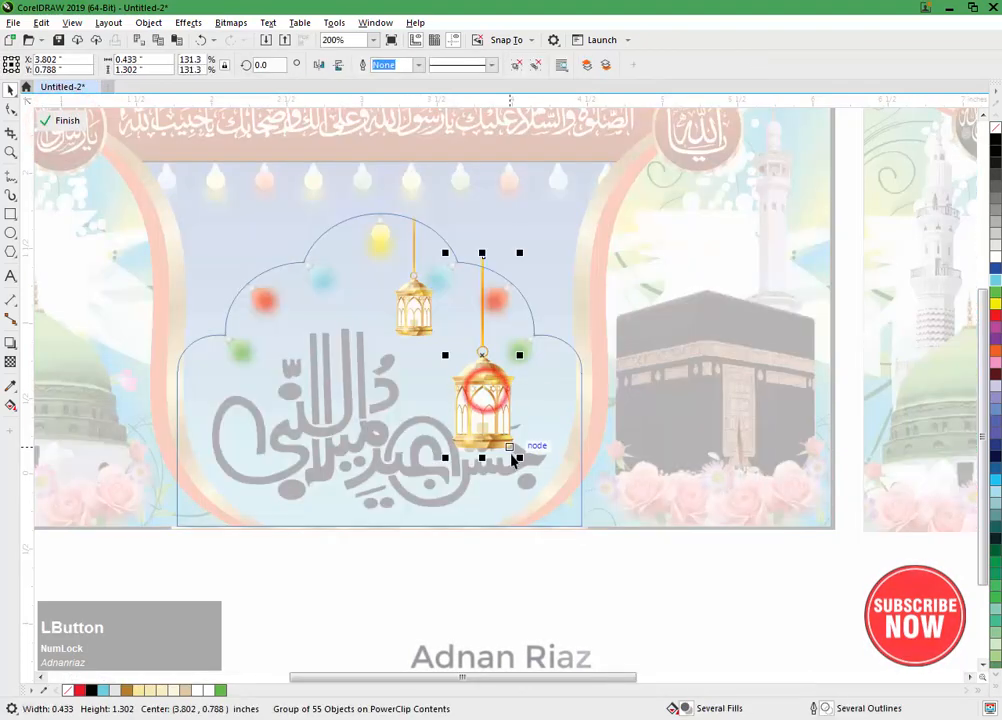
drag(519, 458, 502, 419)
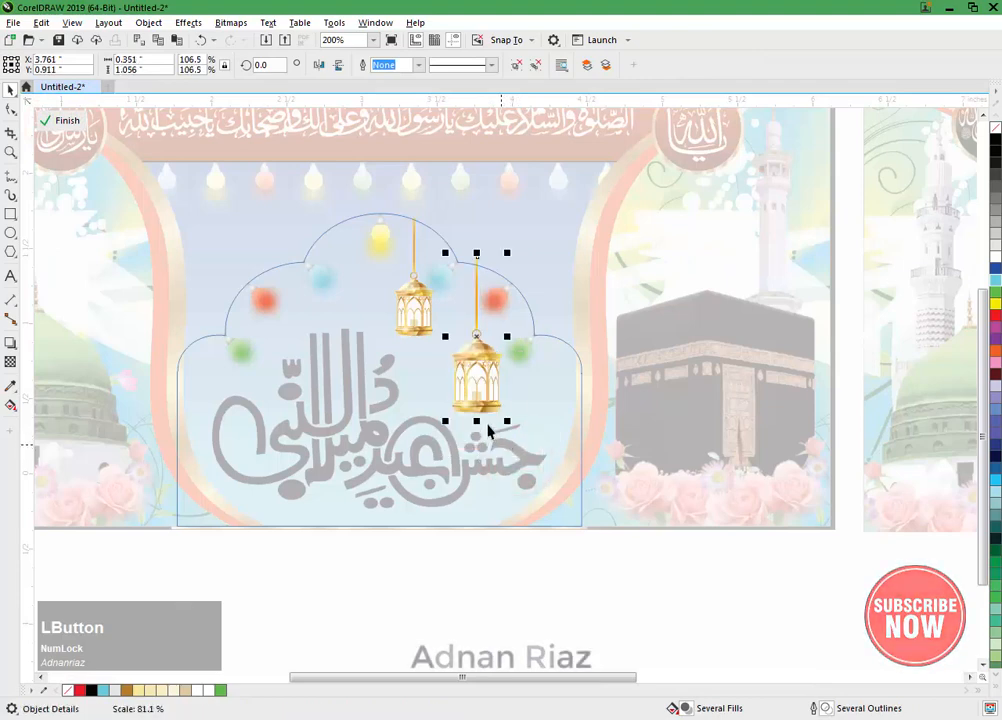
scroll(485, 391, up, 1)
scroll(485, 391, up, 1)
drag(476, 371, 461, 374)
drag(506, 443, 527, 458)
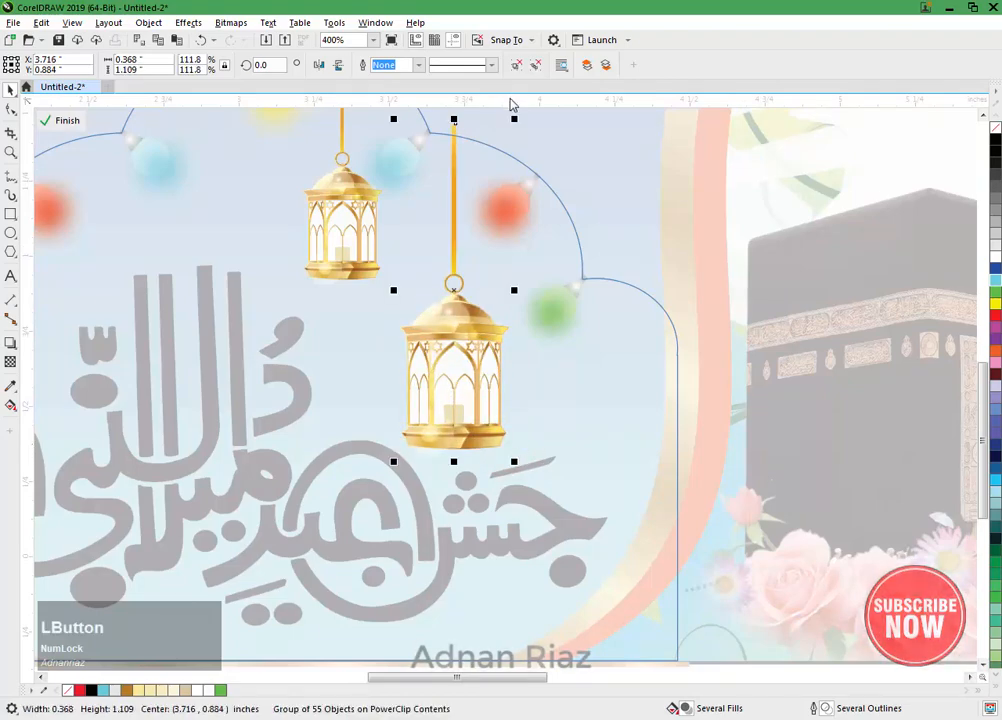
click(62, 120)
scroll(452, 394, down, 1)
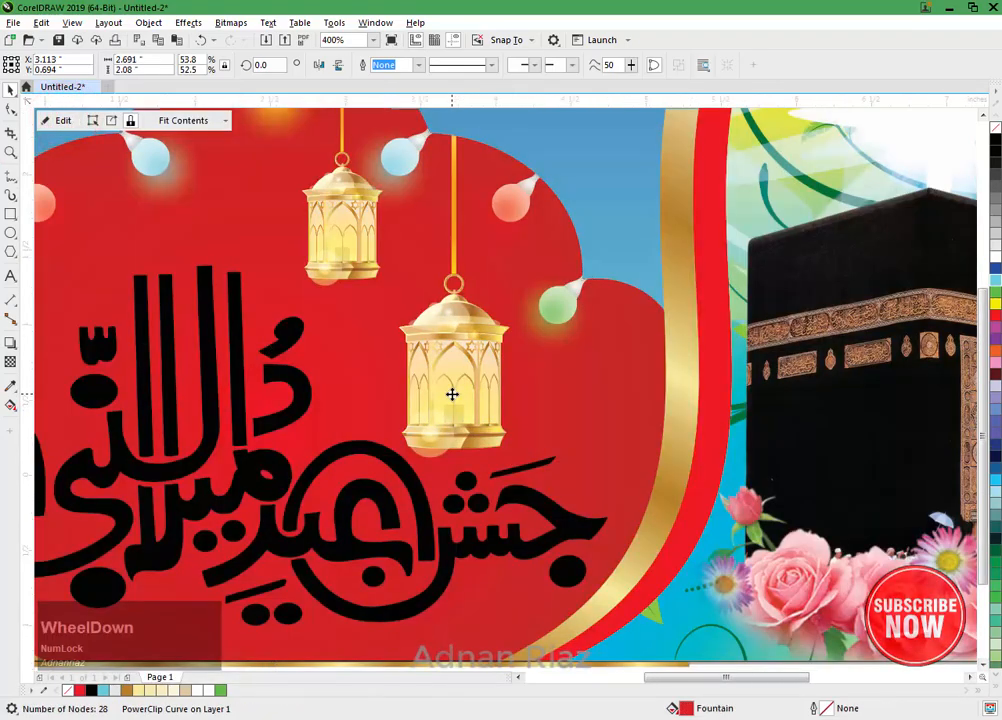
drag(452, 394, 510, 425)
click(405, 617)
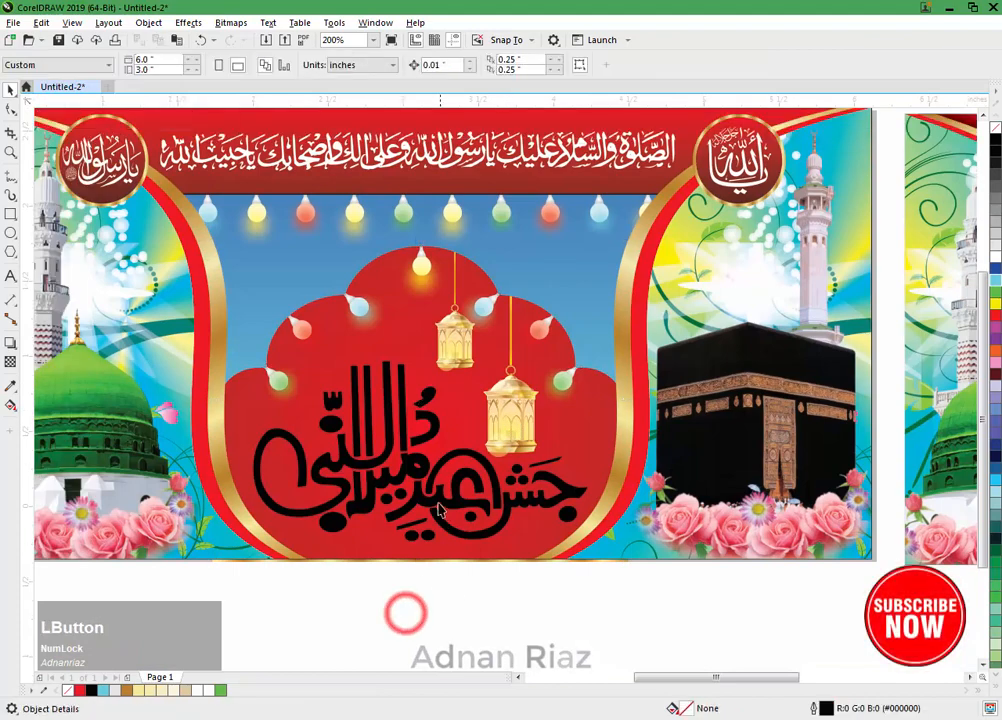
Step: Apply a horizontal linear fountain fill across the black calligraphy and set both end colours to golden brown #B8833B
click(430, 497)
key(g)
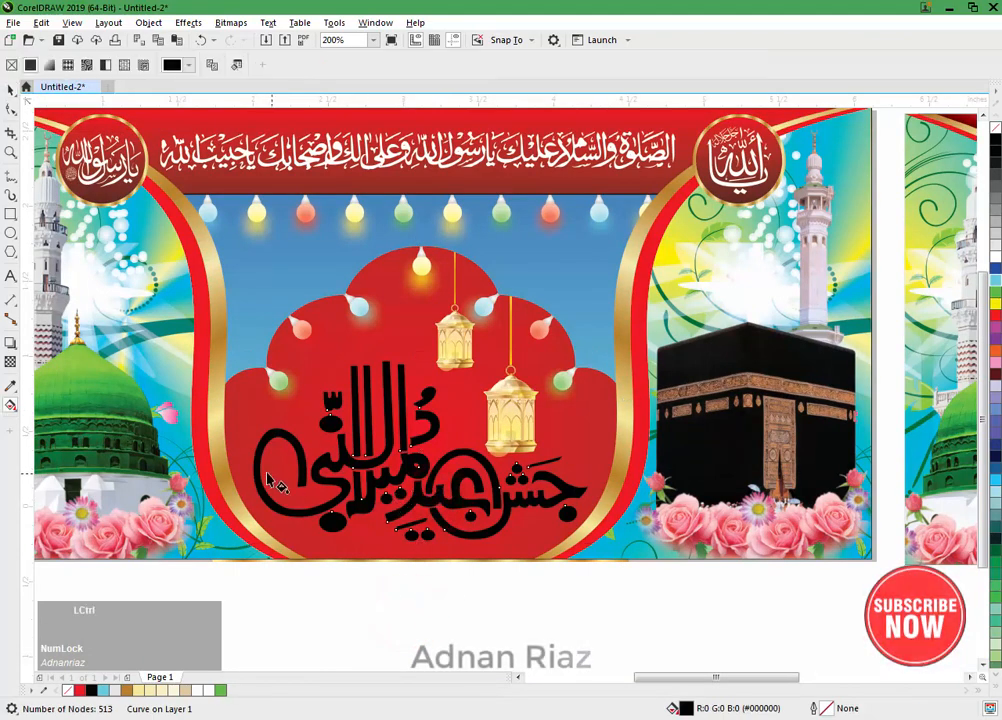
drag(352, 487, 589, 470)
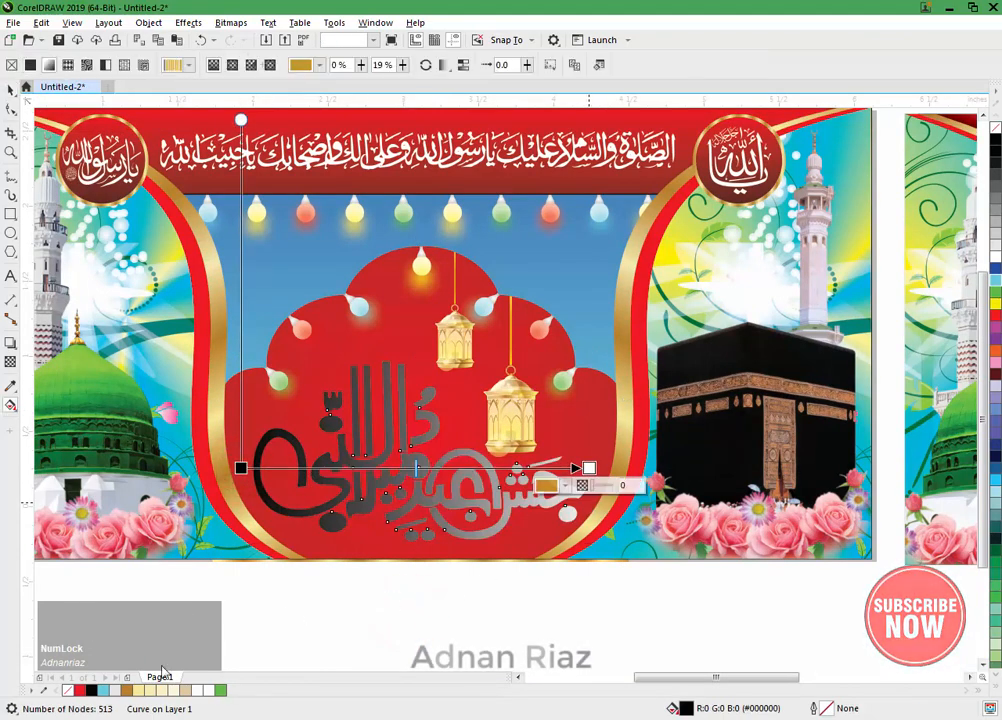
click(128, 690)
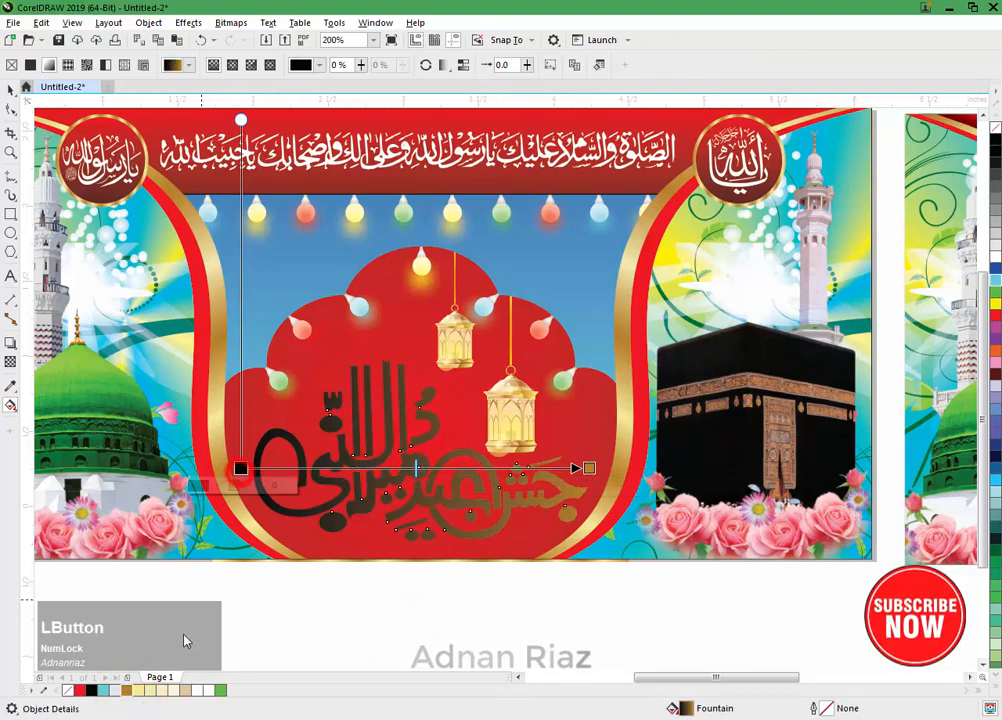
click(128, 690)
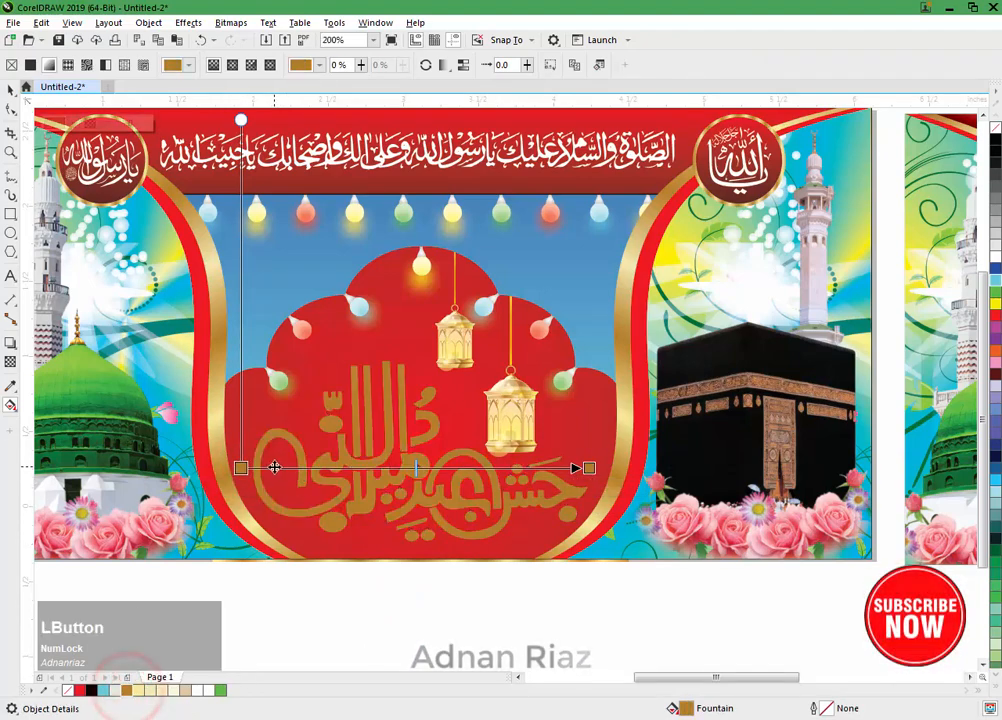
drag(269, 467, 241, 468)
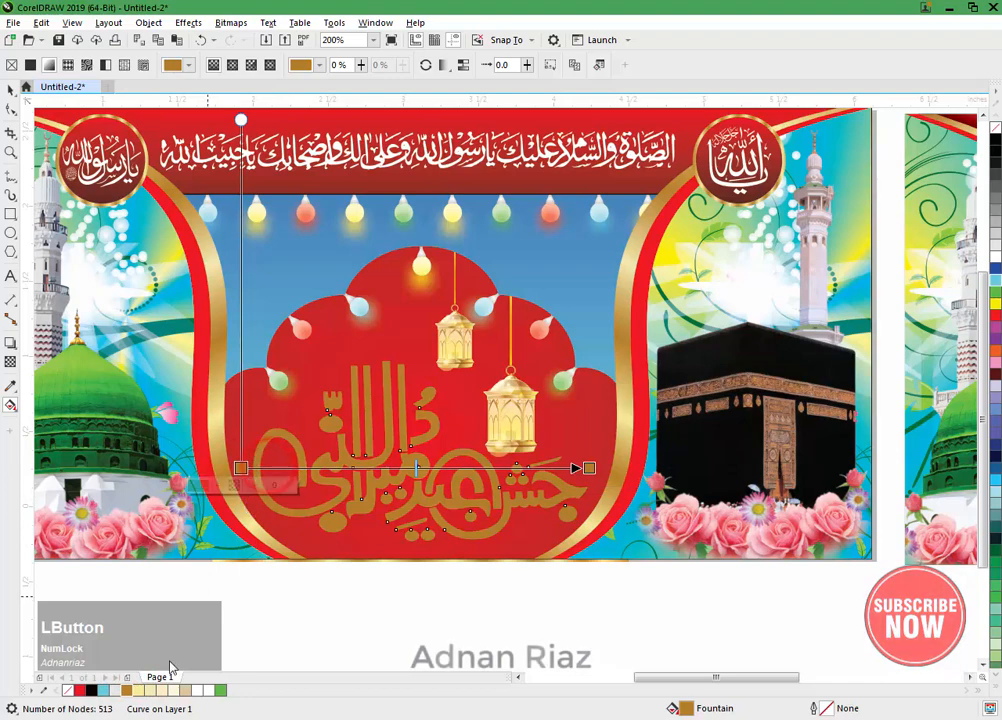
Step: Add alternating pale yellow and golden brown colour stops along the first third of the calligraphy's gradient
drag(138, 692, 258, 468)
drag(127, 692, 300, 469)
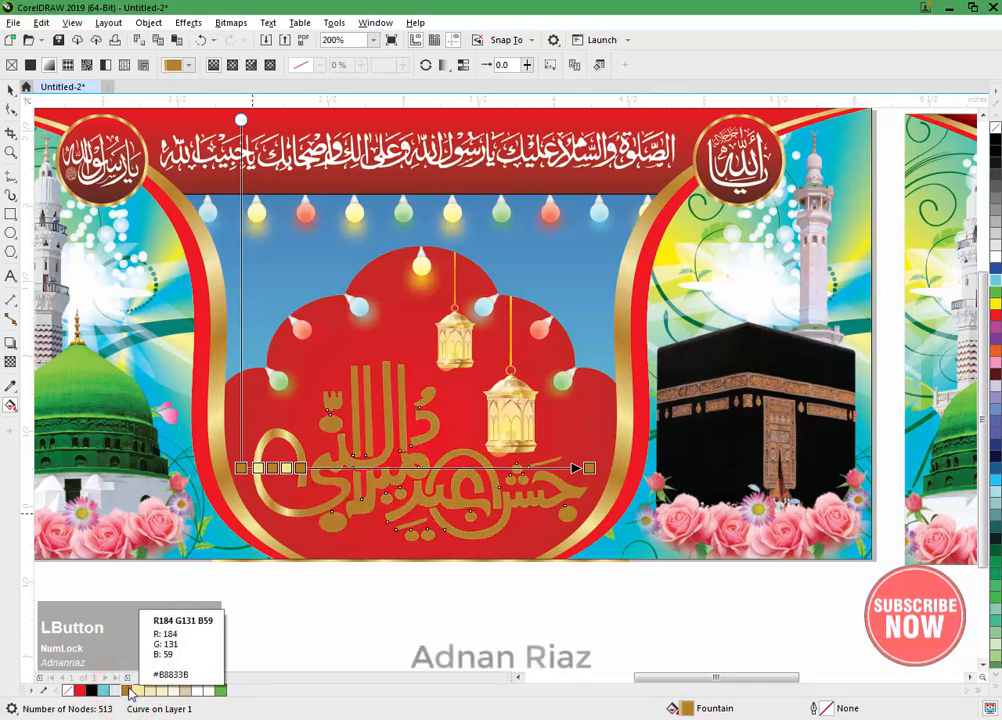
drag(137, 690, 186, 627)
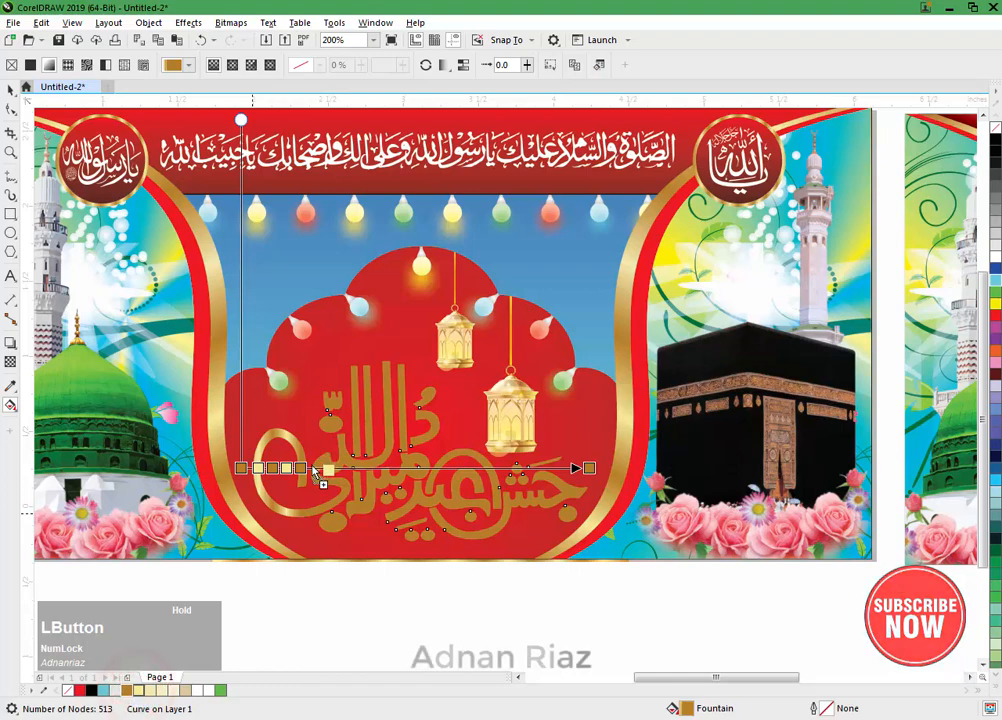
drag(317, 473, 311, 469)
drag(123, 690, 237, 580)
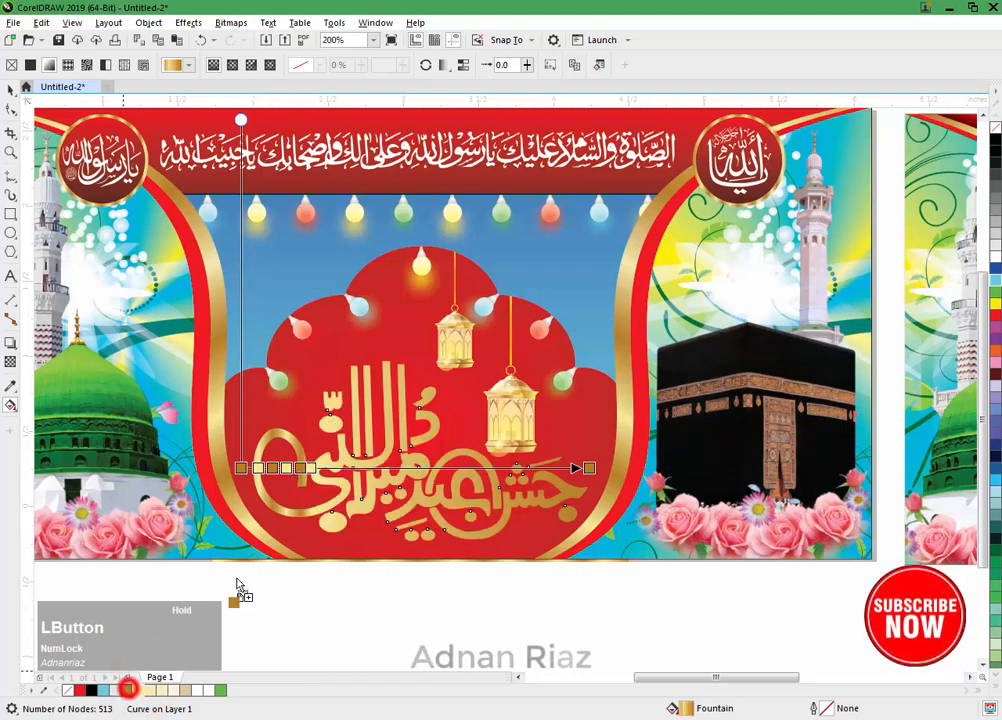
drag(326, 477, 324, 474)
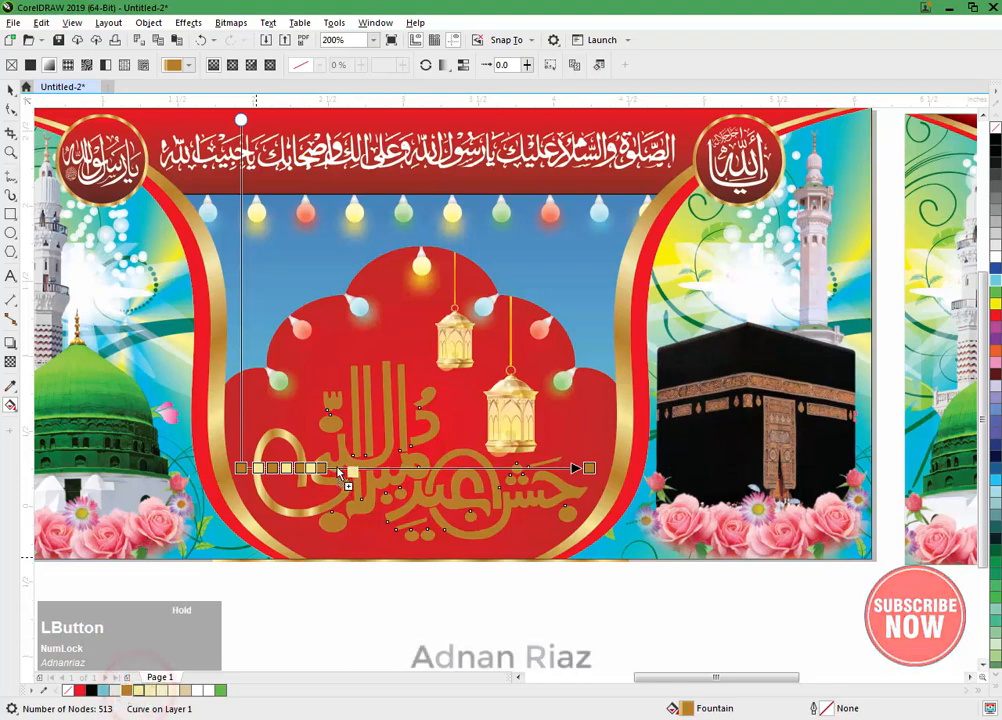
drag(338, 470, 335, 469)
Step: Continue the alternating golden brown and pale yellow stops through the middle third of the calligraphy's gradient
drag(330, 525, 363, 468)
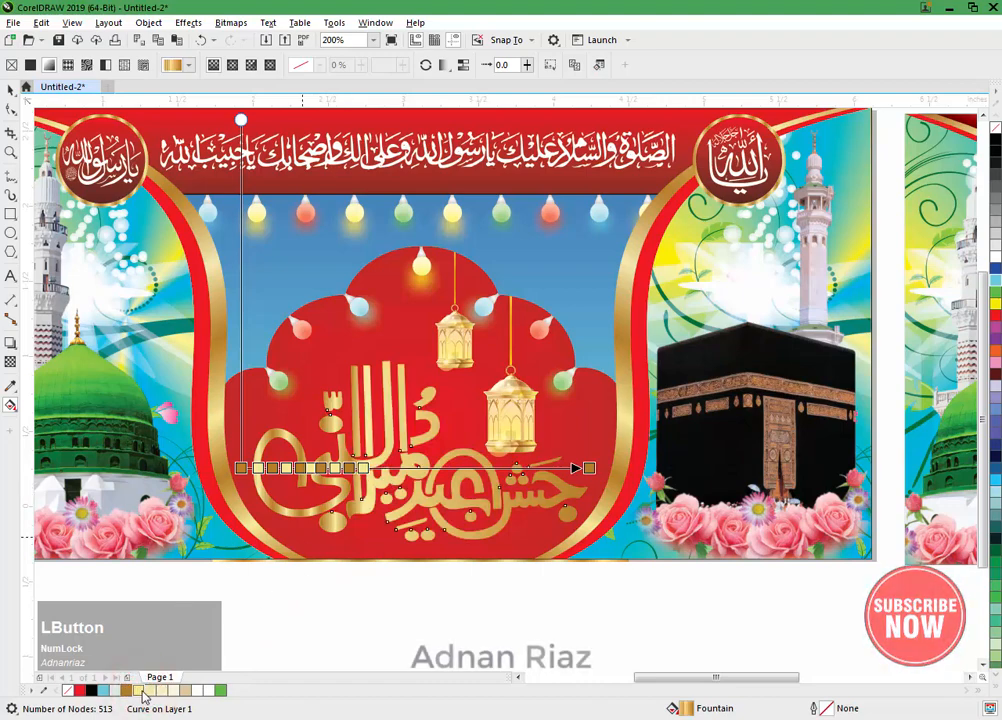
drag(139, 697, 389, 469)
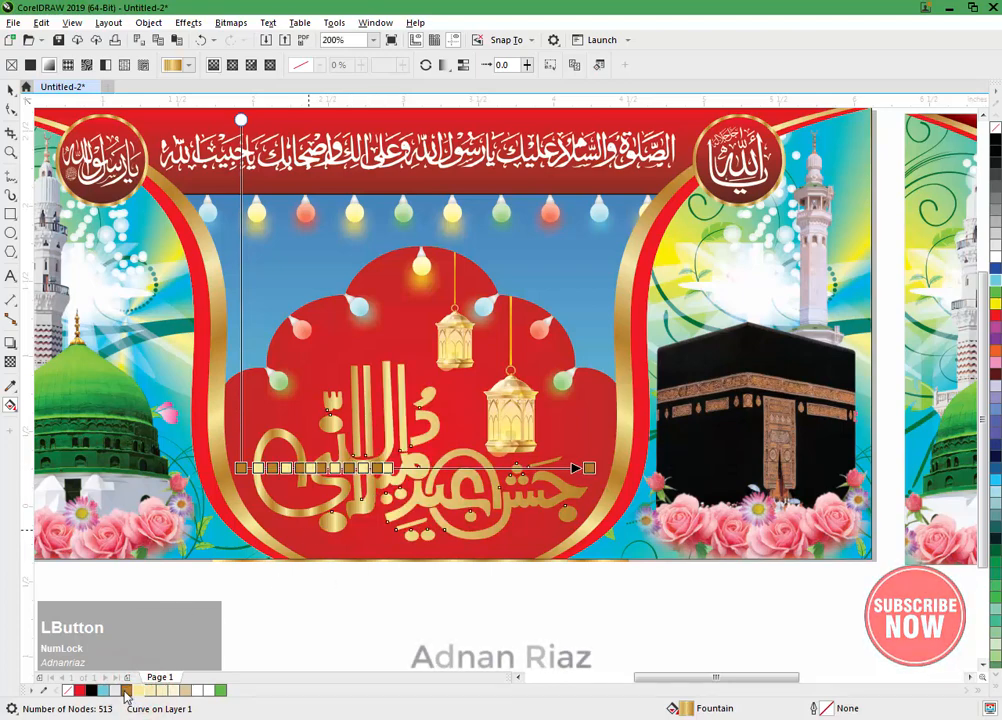
drag(398, 515, 401, 469)
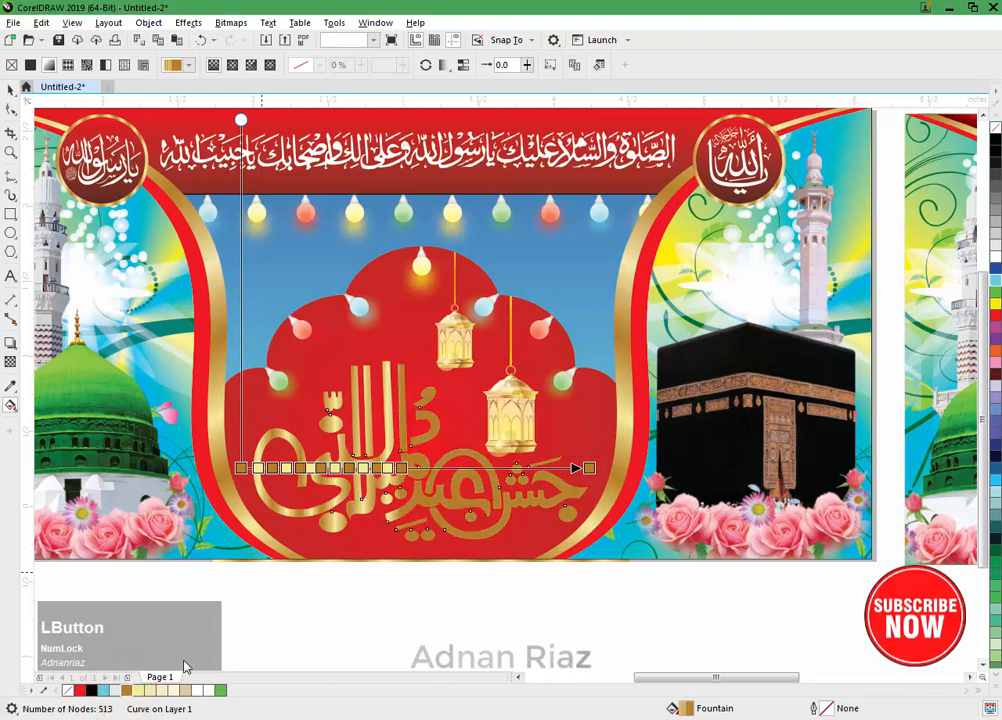
drag(139, 690, 419, 469)
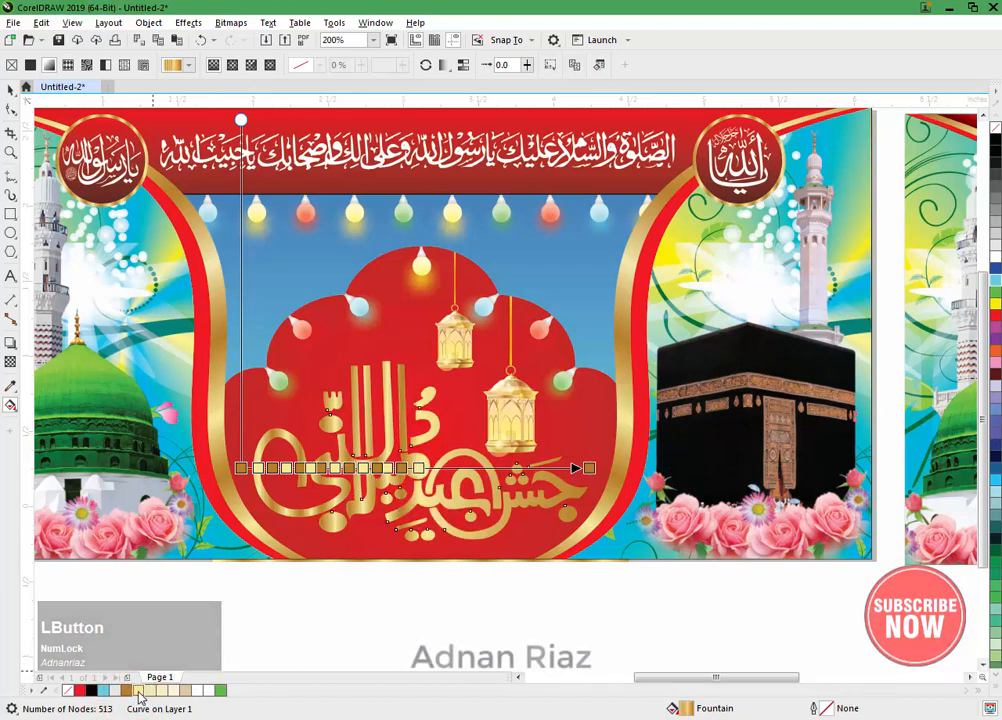
drag(127, 690, 437, 470)
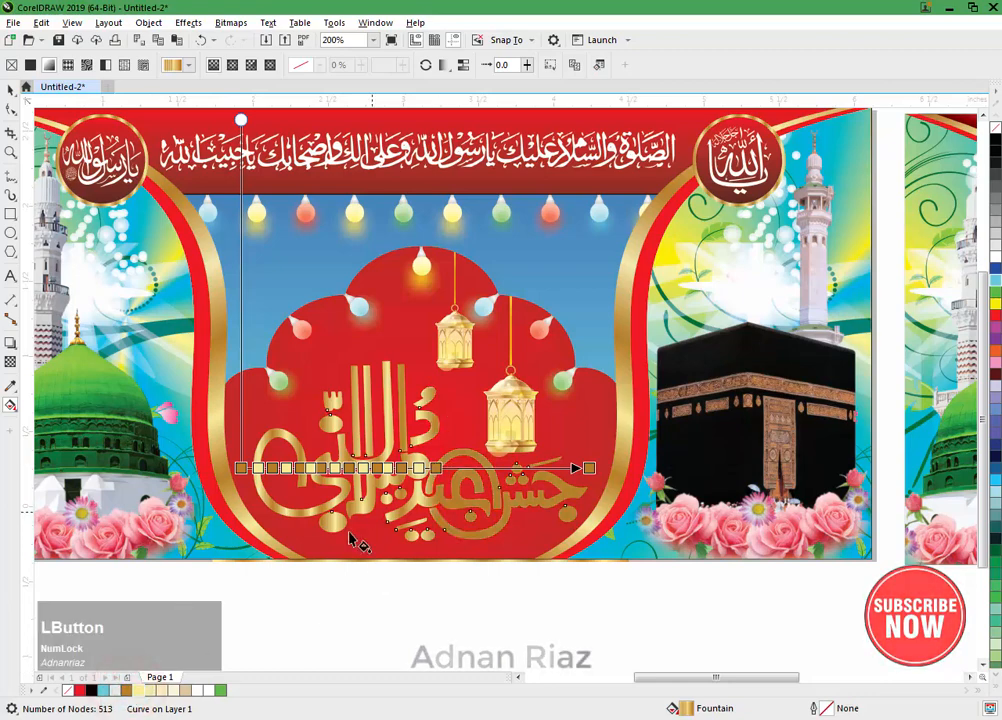
drag(166, 680, 453, 468)
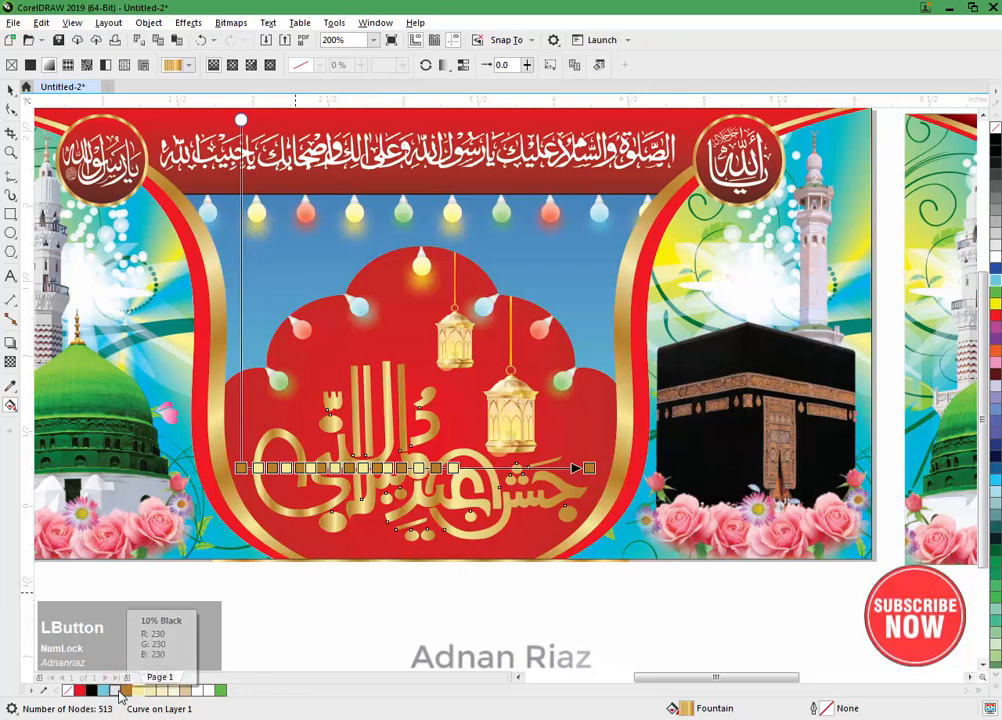
drag(125, 690, 257, 635)
drag(470, 487, 467, 470)
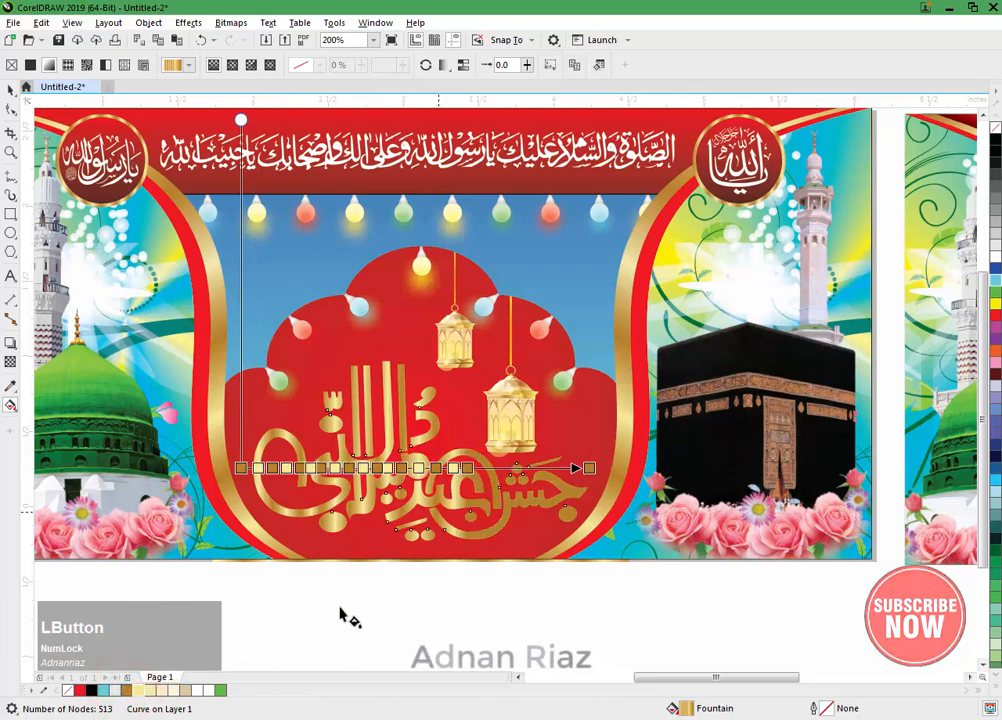
Step: Fill the remaining stretch of the calligraphy's gradient, up to its end point, with alternating pale yellow and golden brown stops
drag(141, 690, 503, 472)
drag(129, 689, 187, 673)
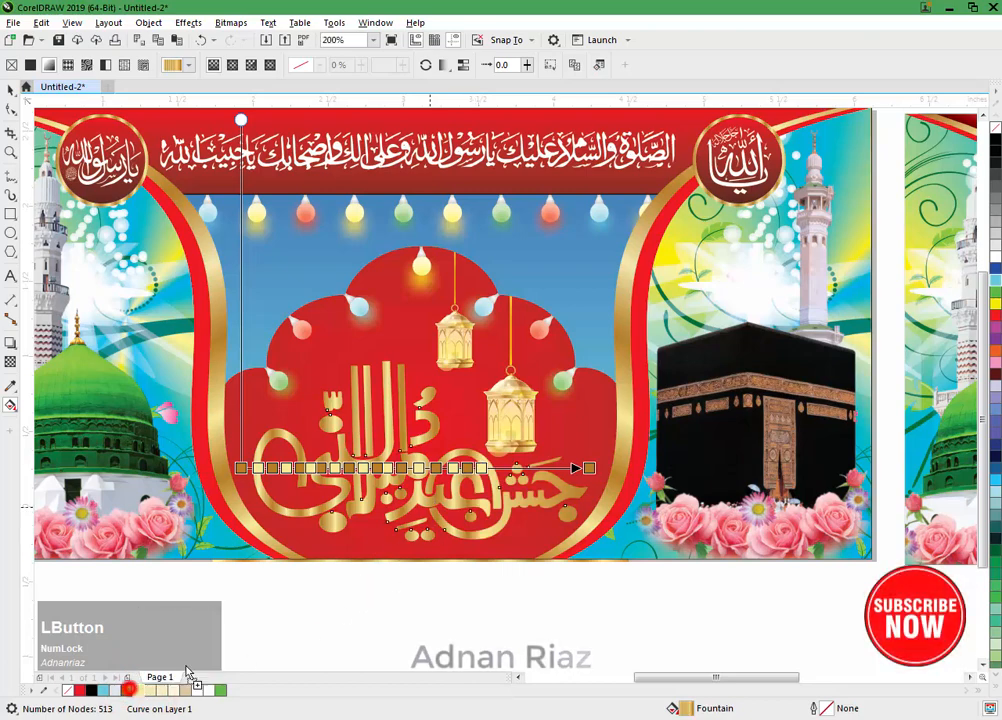
drag(527, 481, 507, 472)
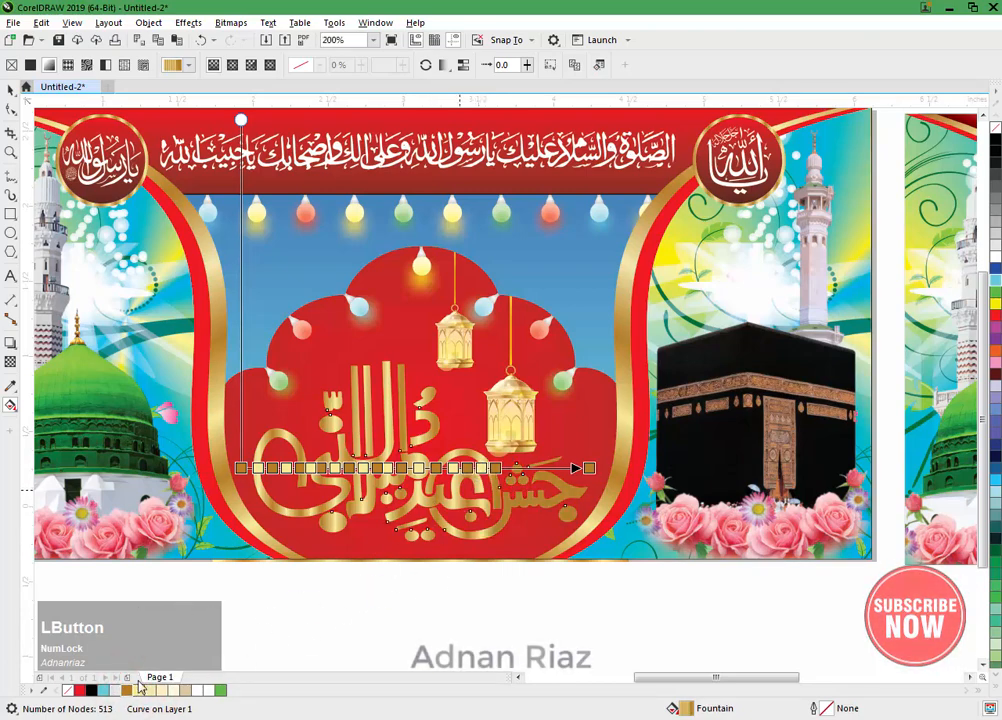
drag(137, 690, 527, 468)
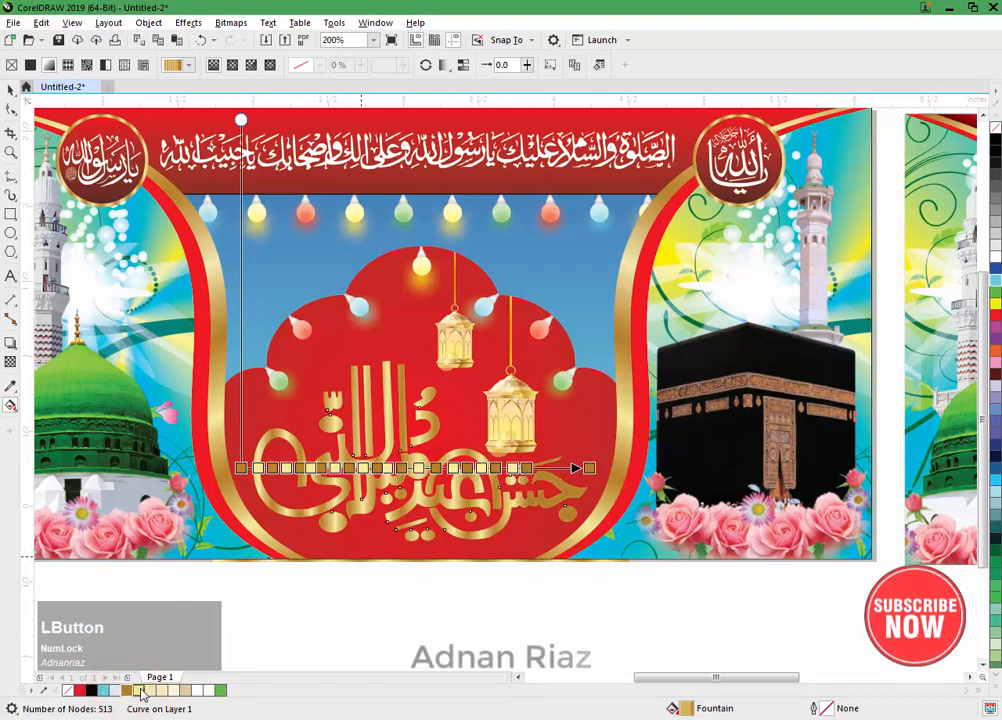
drag(489, 521, 548, 468)
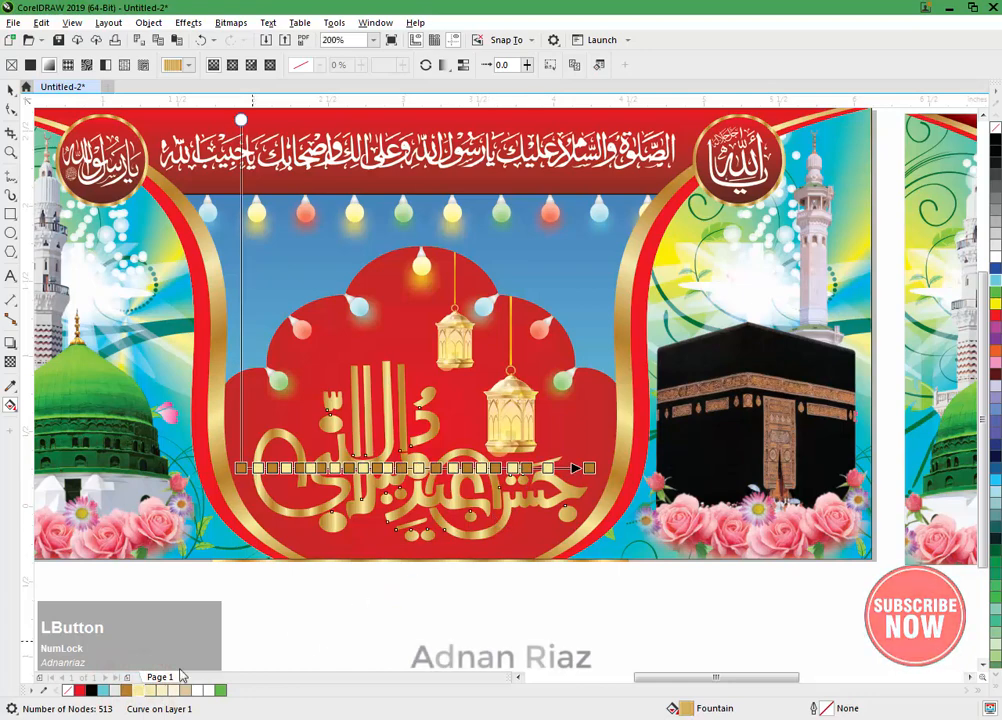
drag(127, 692, 516, 472)
scroll(557, 478, up, 2)
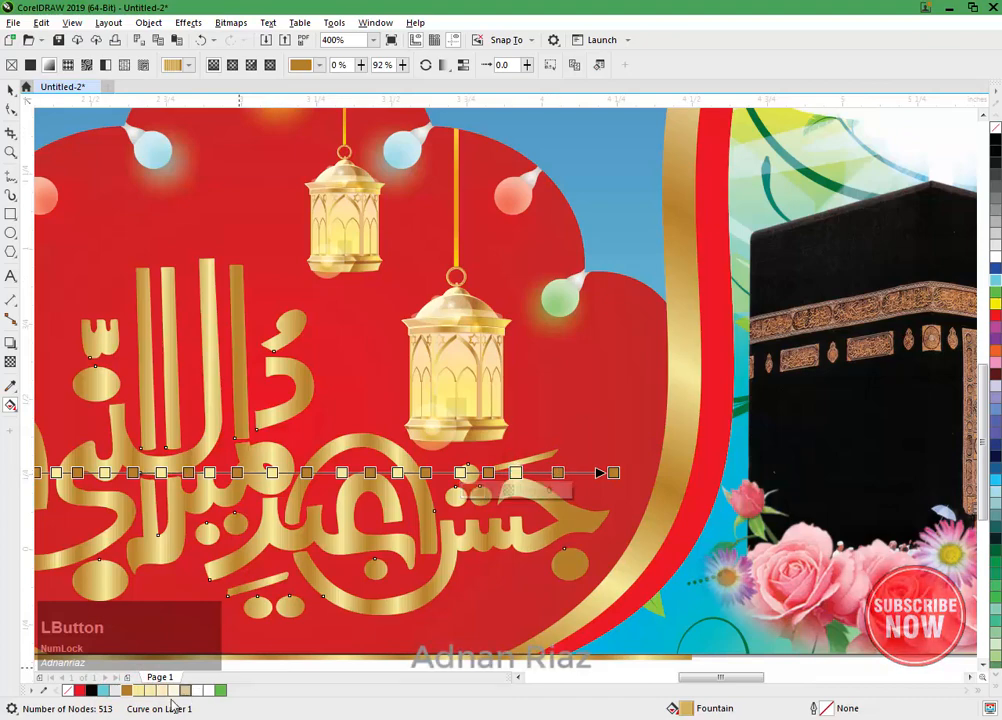
drag(138, 690, 577, 472)
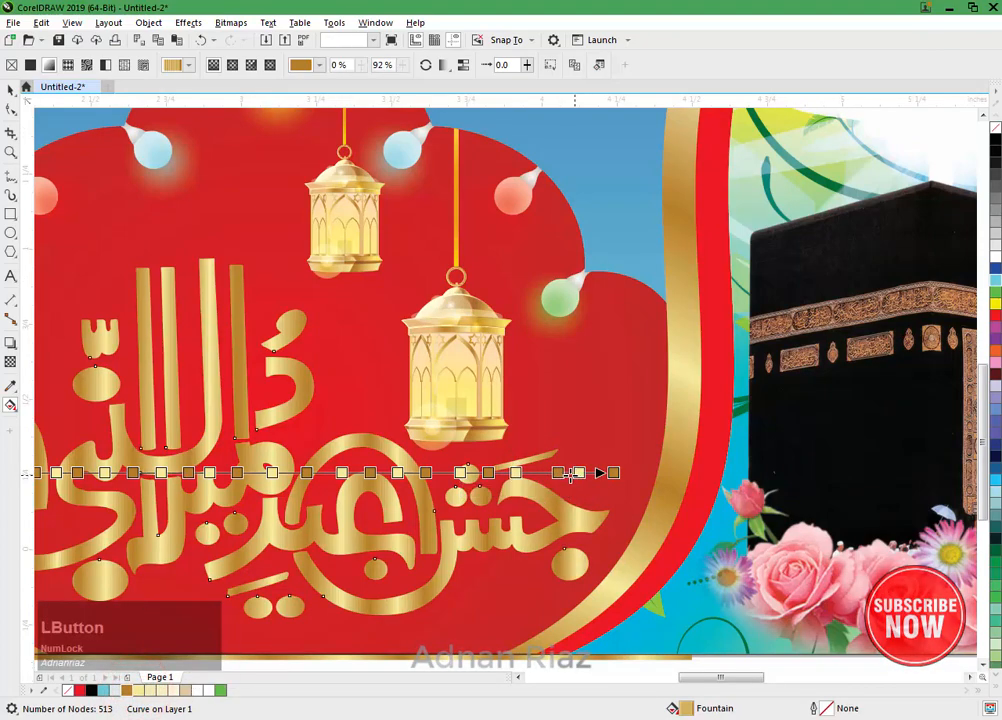
scroll(605, 477, down, 1)
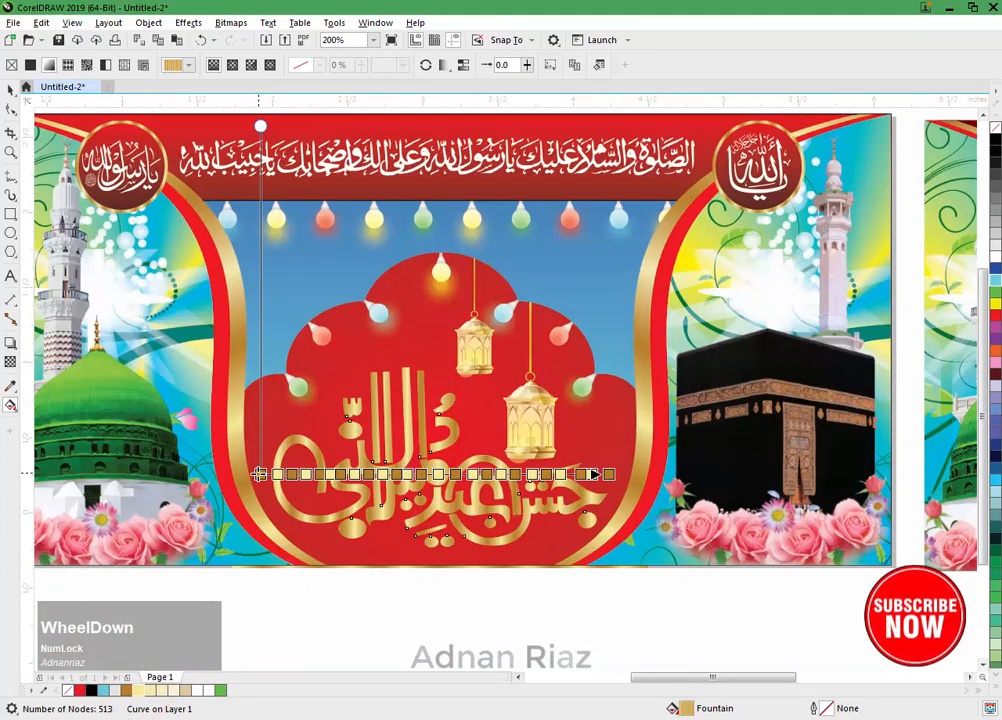
Step: Tilt the calligraphy's gold gradient diagonally from above its upper left to the arch's lower right, and deselect it
drag(259, 473, 331, 400)
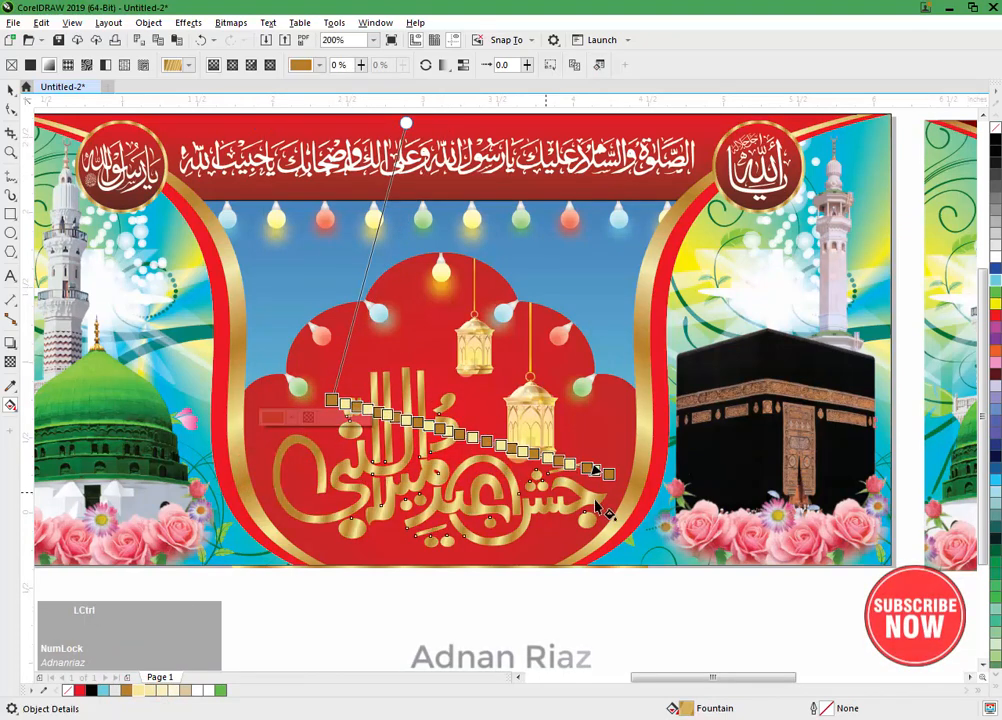
drag(606, 474, 590, 568)
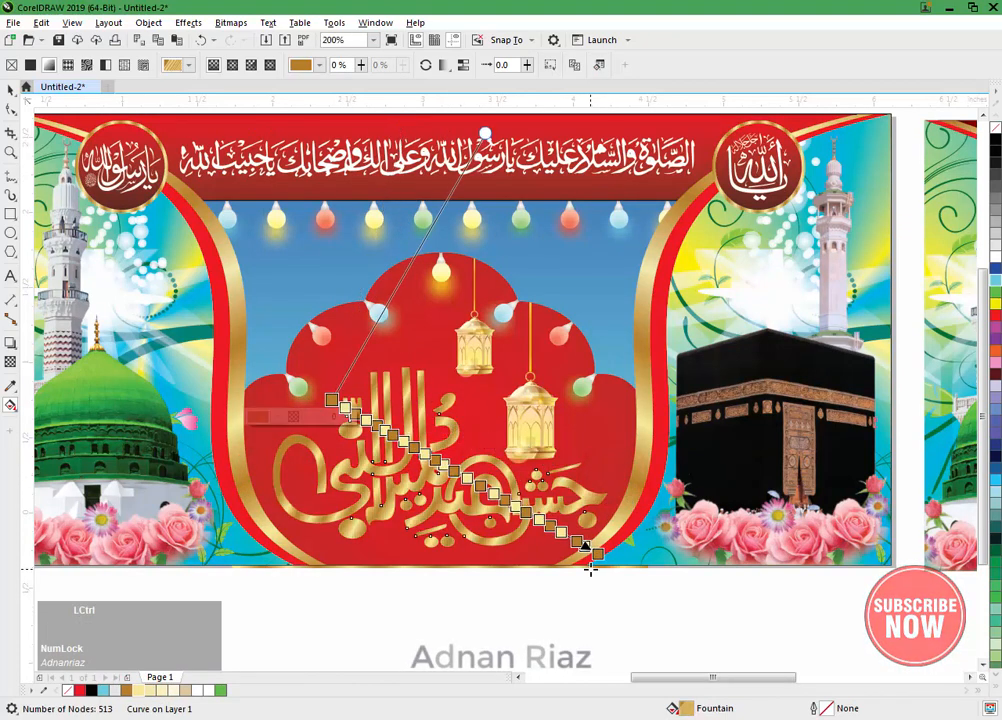
drag(331, 400, 296, 373)
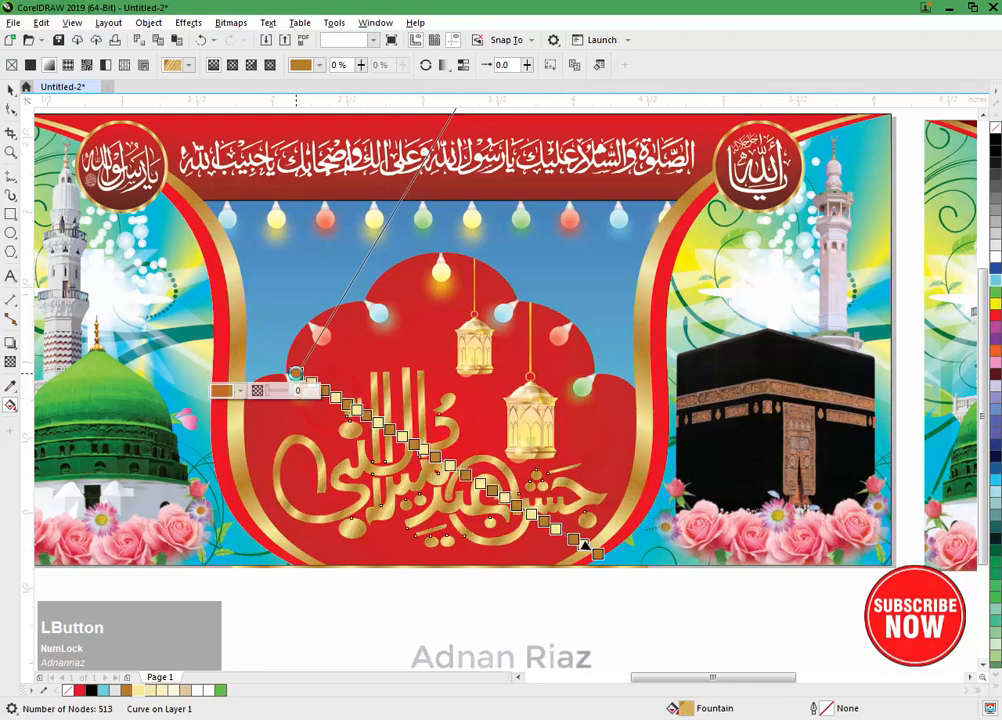
click(10, 88)
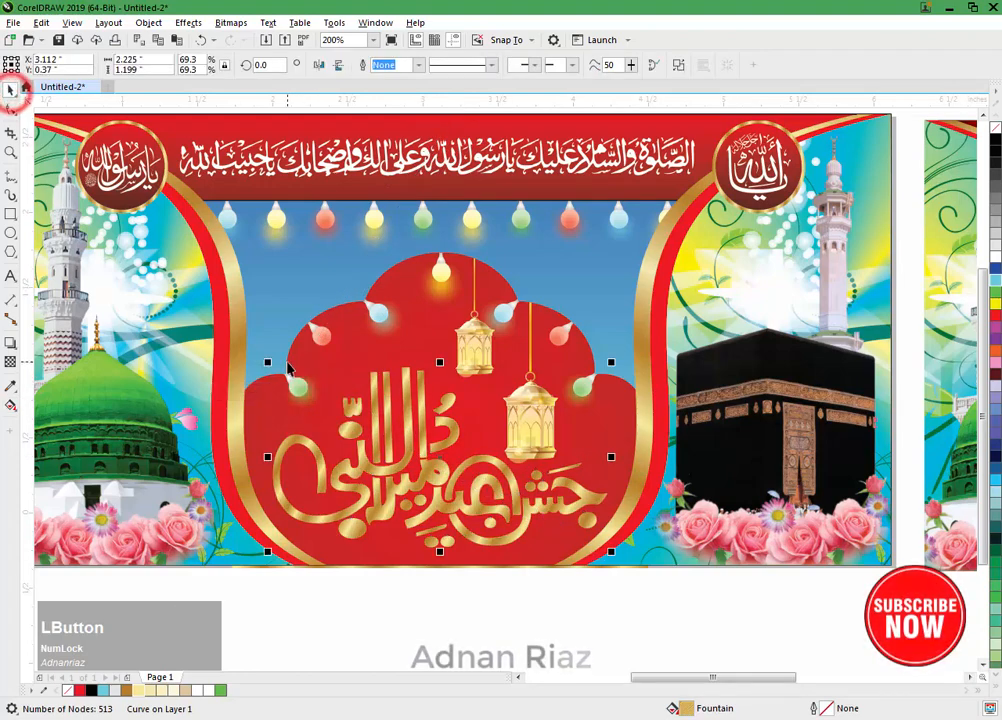
scroll(289, 369, down, 1)
scroll(289, 369, down, 1)
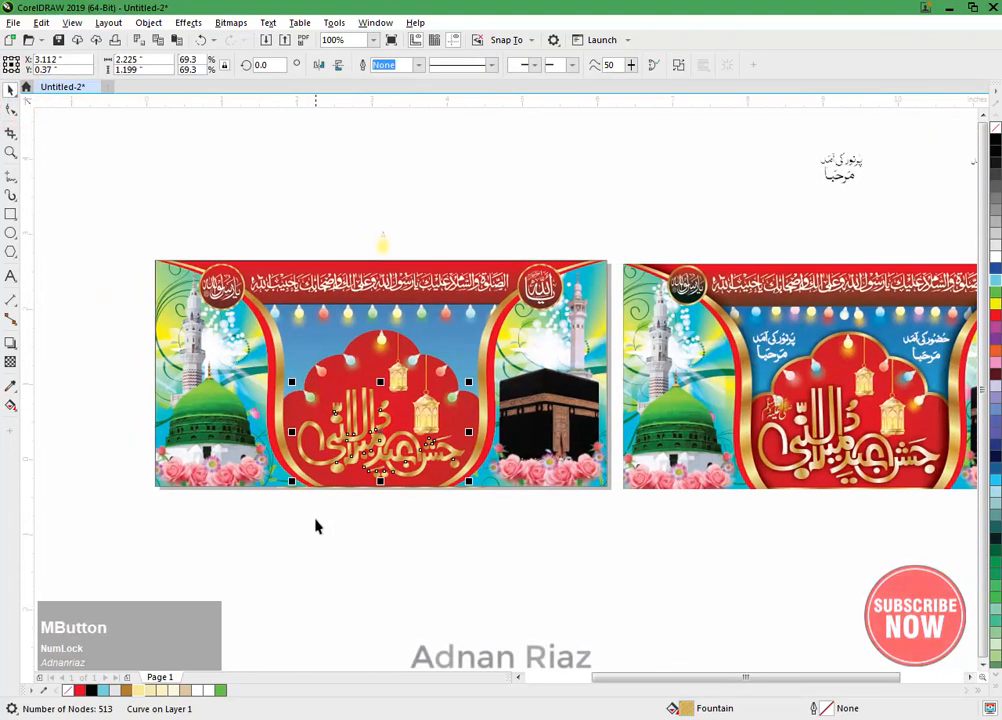
click(316, 526)
scroll(385, 447, up, 1)
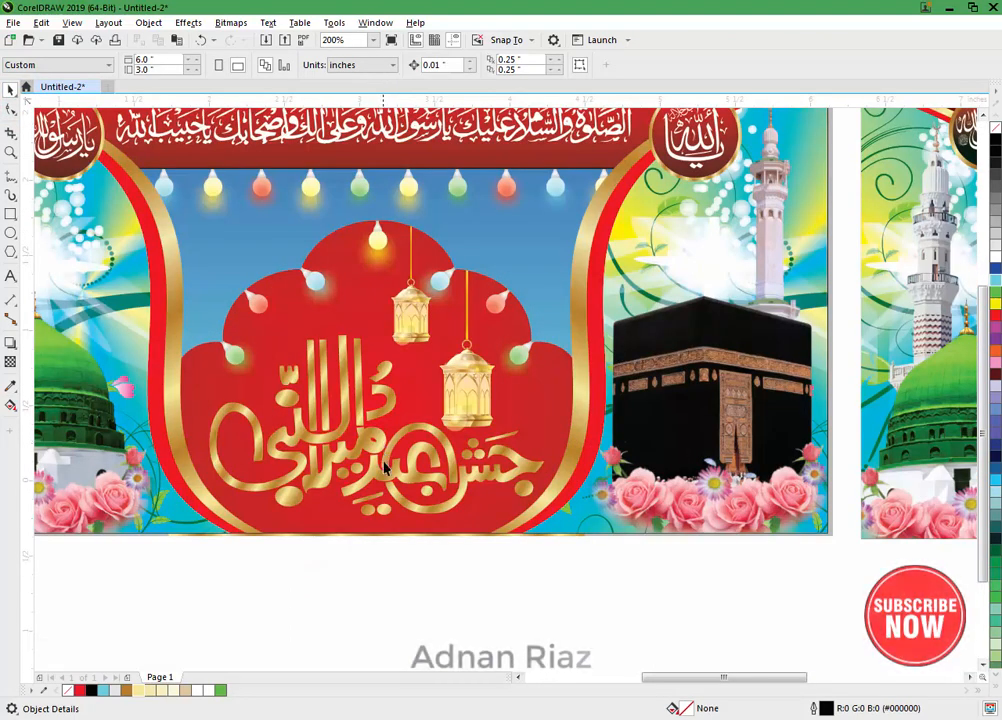
Step: Add a centred black drop shadow in Multiply mode with 50 opacity to the gold calligraphy and set its feathering to 10
click(349, 458)
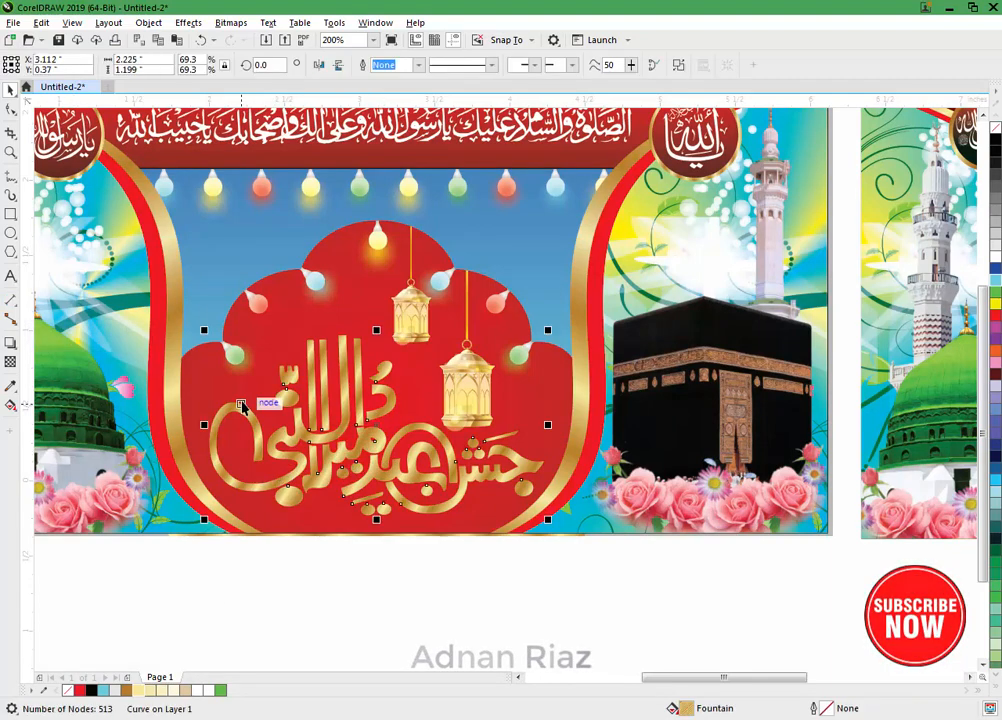
drag(55, 283, 109, 311)
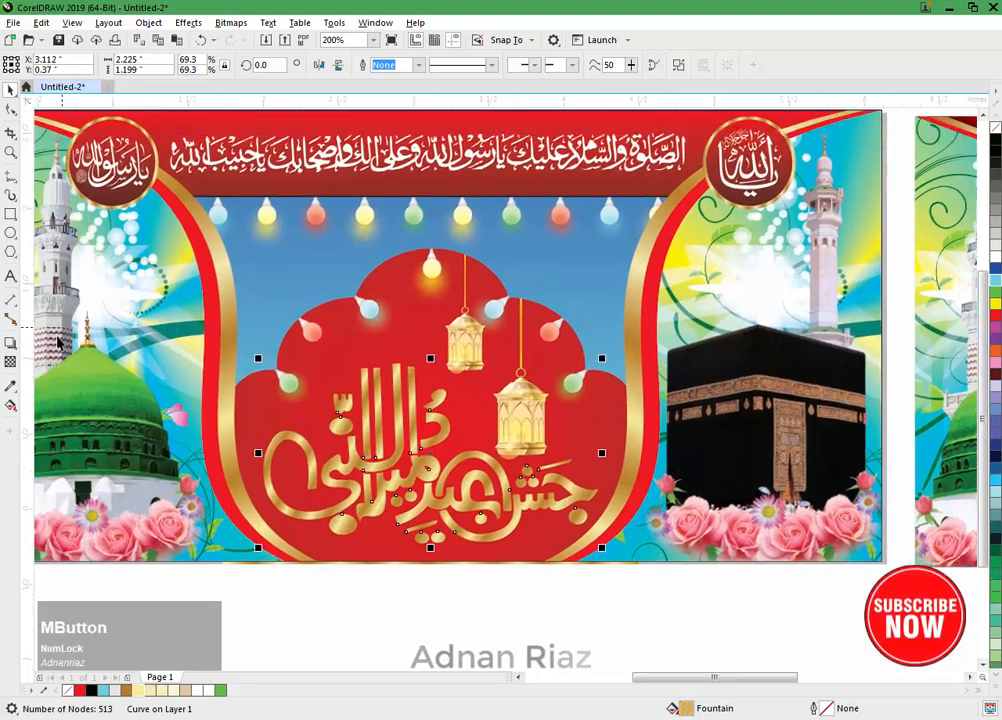
click(11, 343)
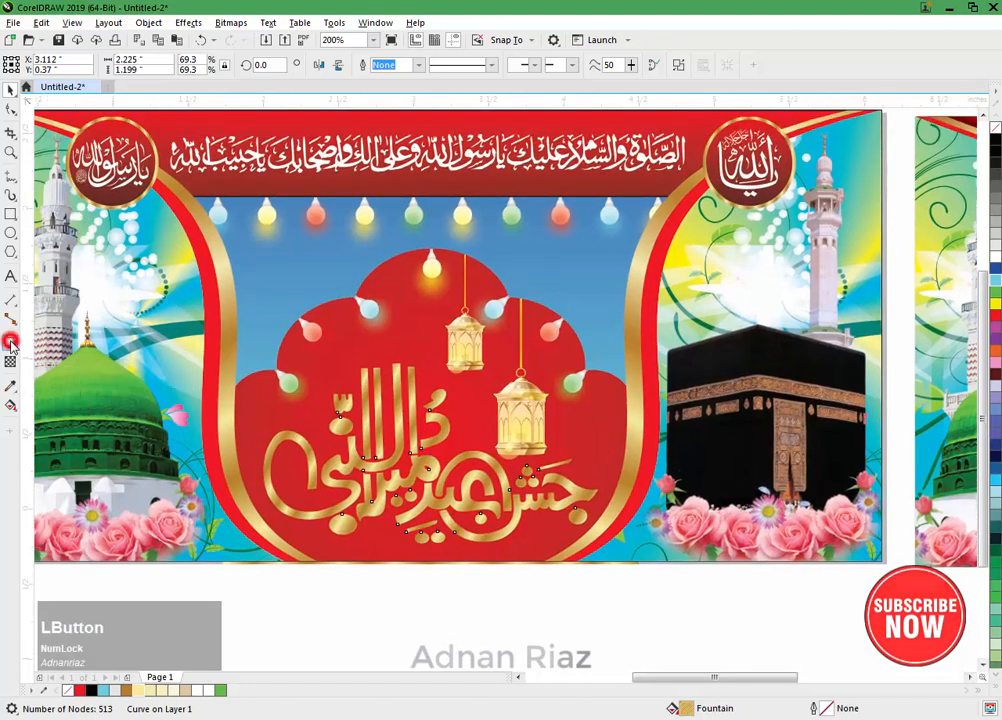
click(390, 463)
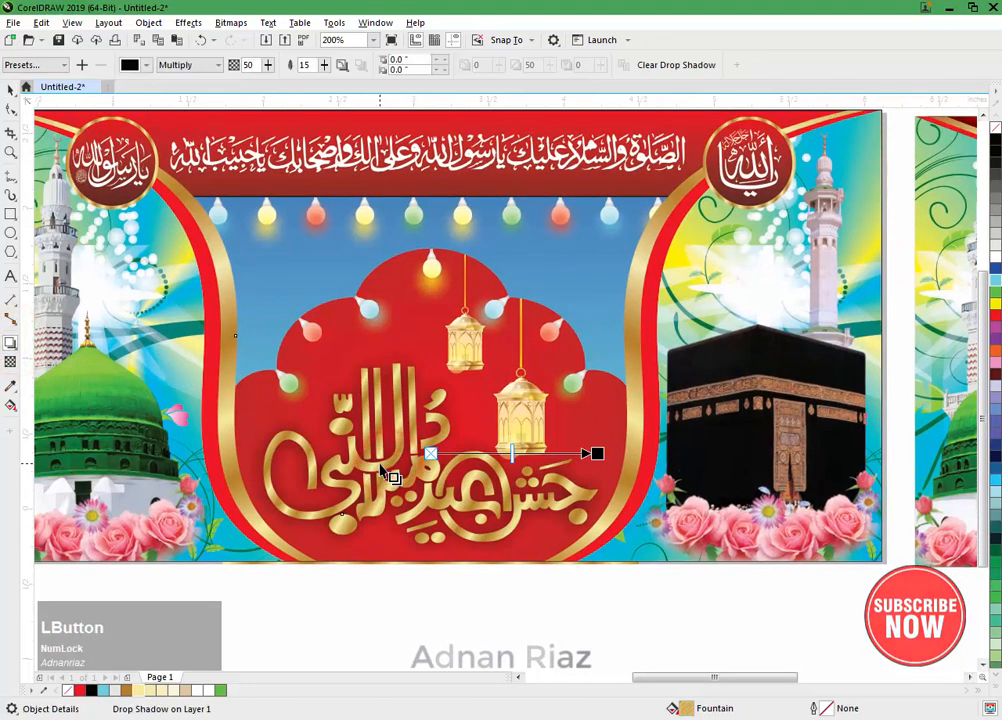
click(323, 67)
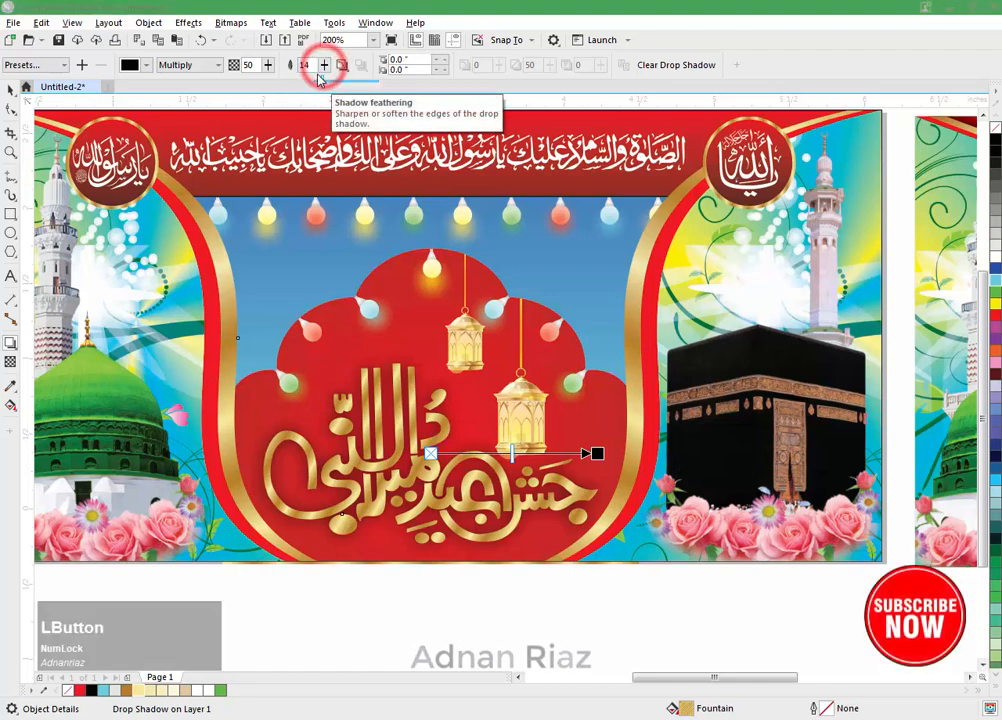
drag(314, 67, 272, 80)
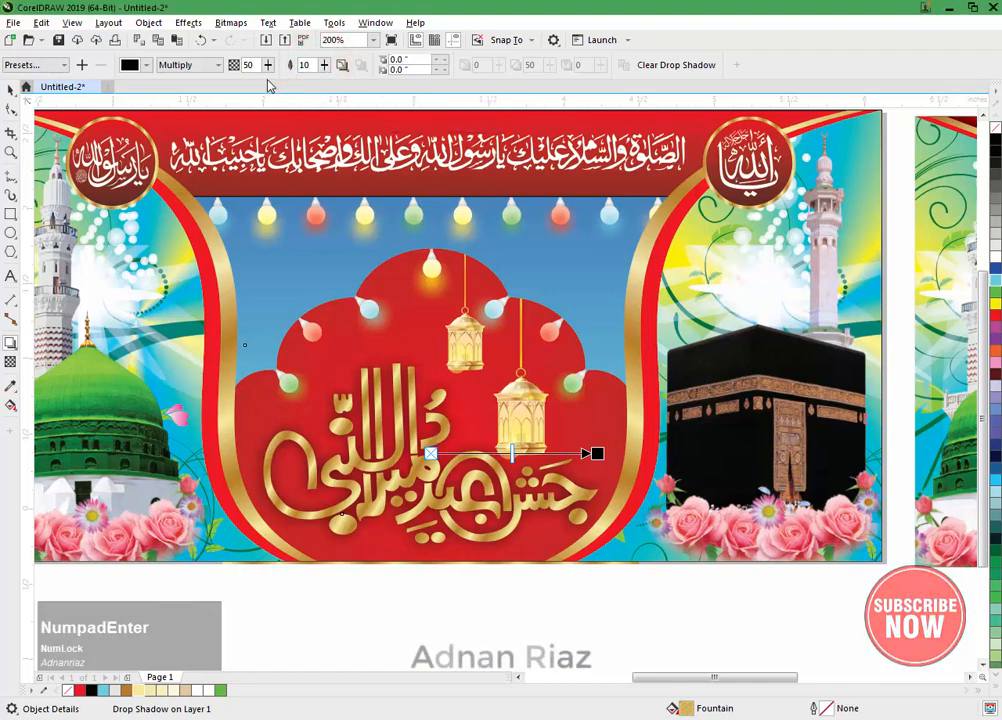
Step: Set the calligraphy drop shadow's feathering to 5 and deselect it
drag(328, 70, 324, 80)
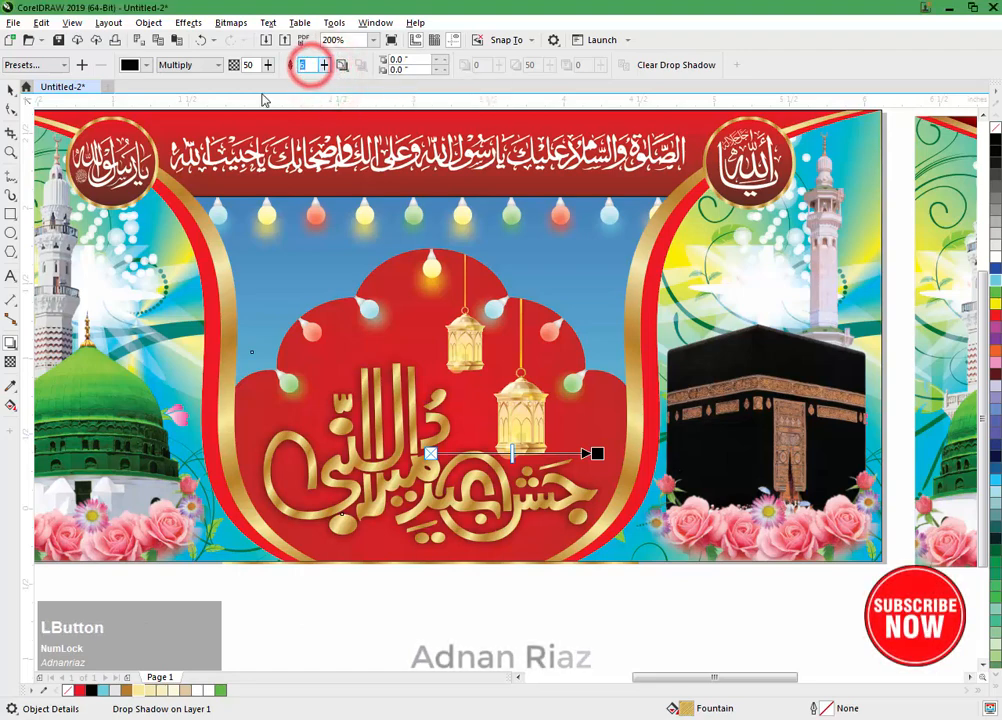
text(5)
key(KP_Enter)
click(11, 89)
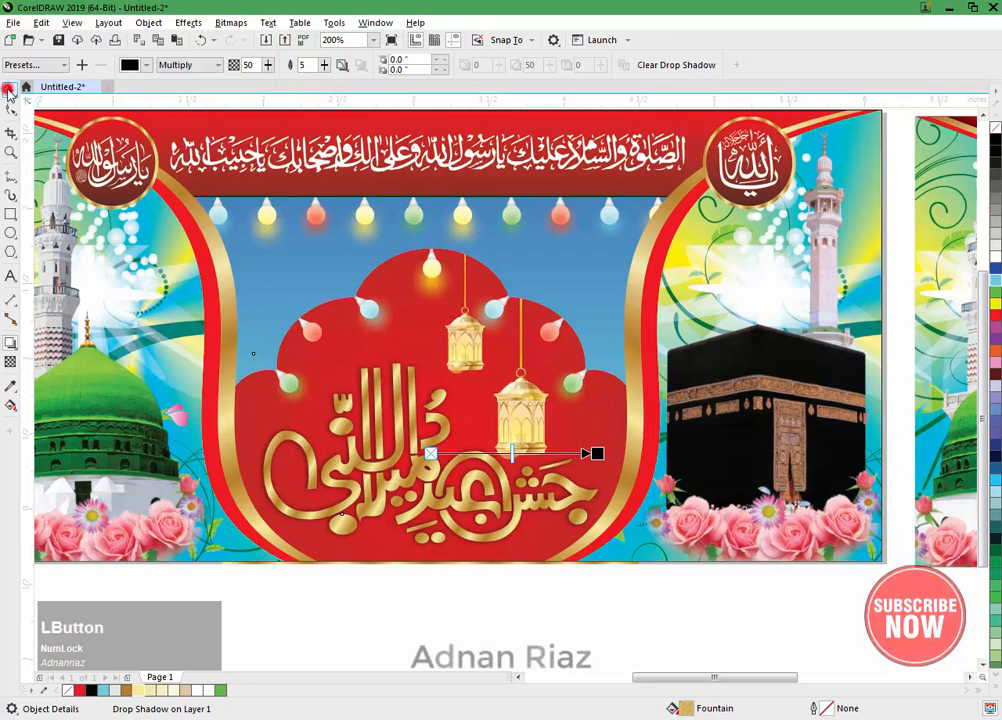
click(381, 609)
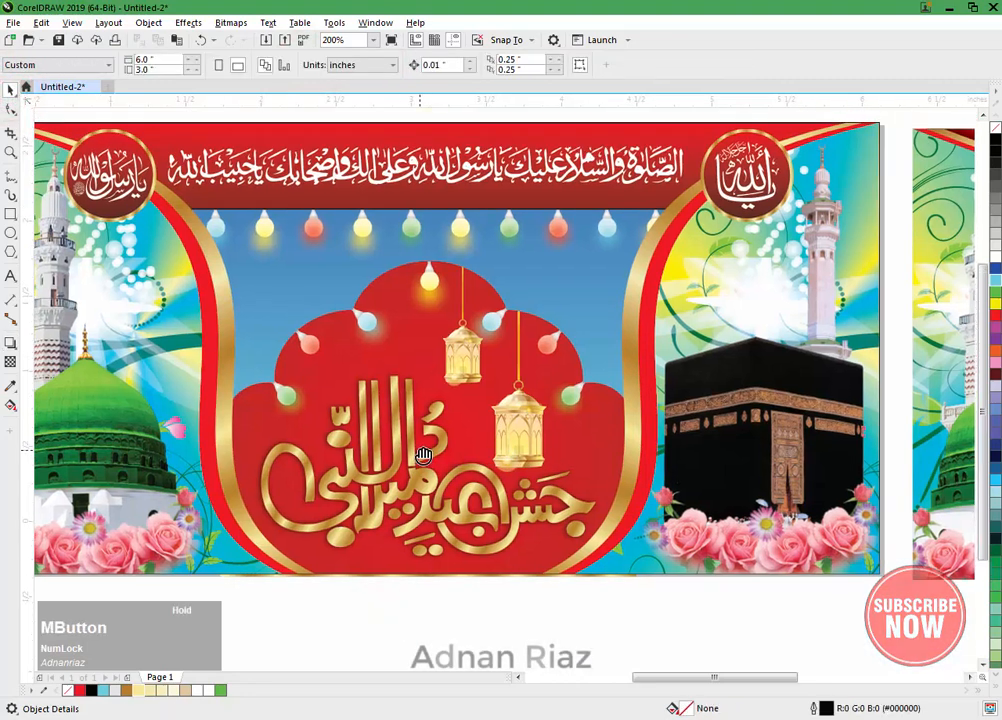
Step: Open the red arch's PowerClip contents to inspect the lanterns and clipping frame, and finish editing
middle_click(402, 323)
click(407, 322)
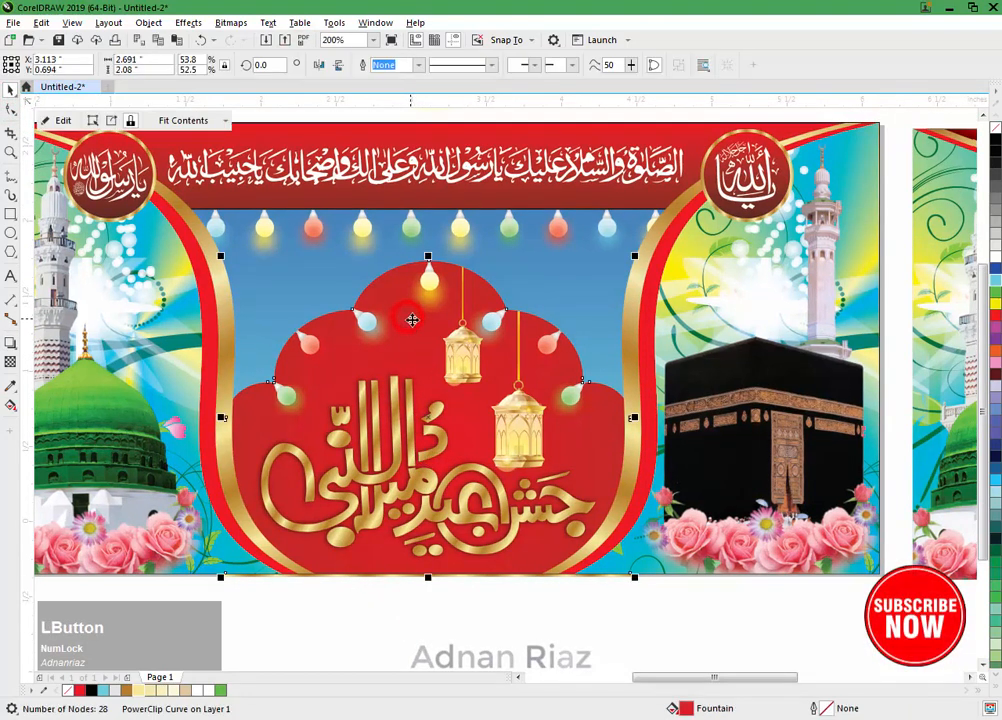
click(62, 119)
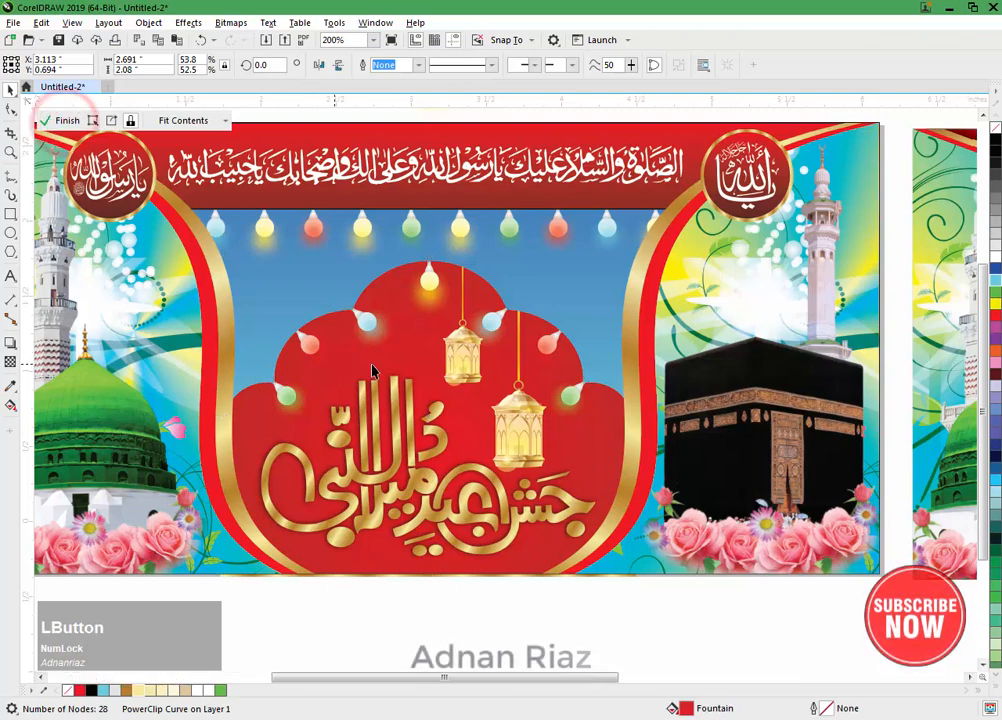
double_click(387, 354)
click(388, 381)
middle_click(387, 407)
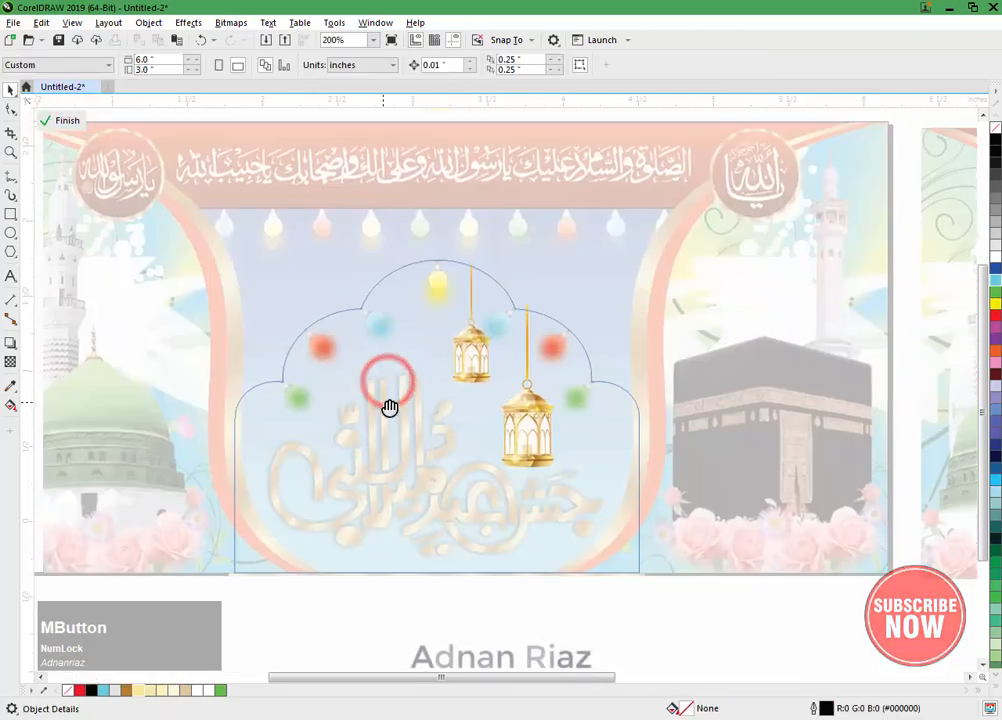
click(59, 121)
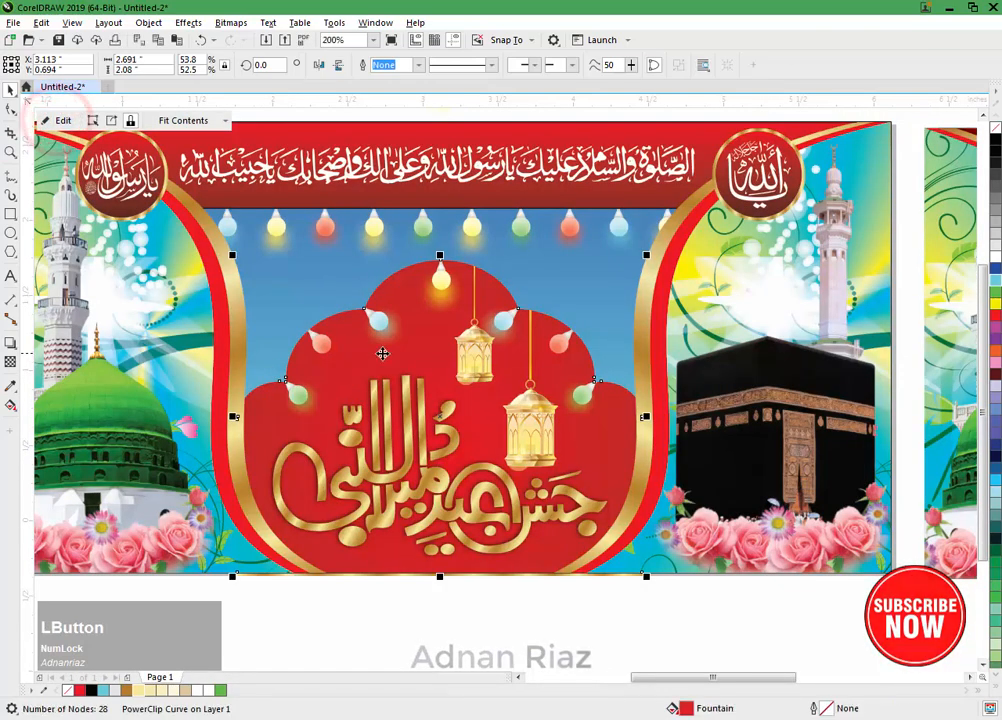
drag(385, 353, 341, 362)
key(ctrl+z)
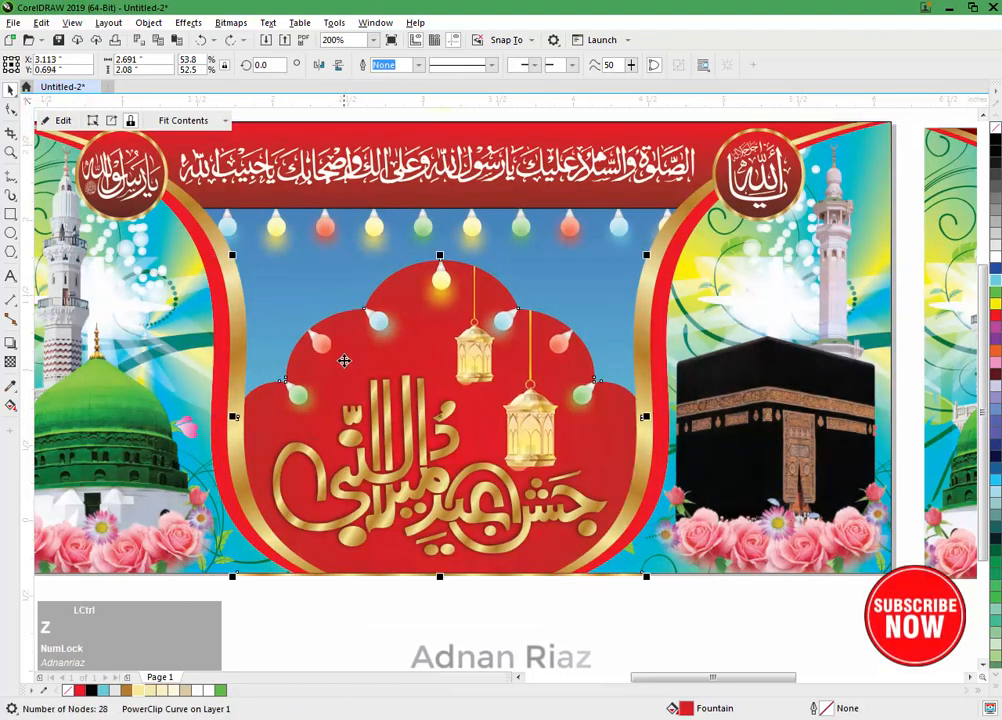
middle_click(346, 351)
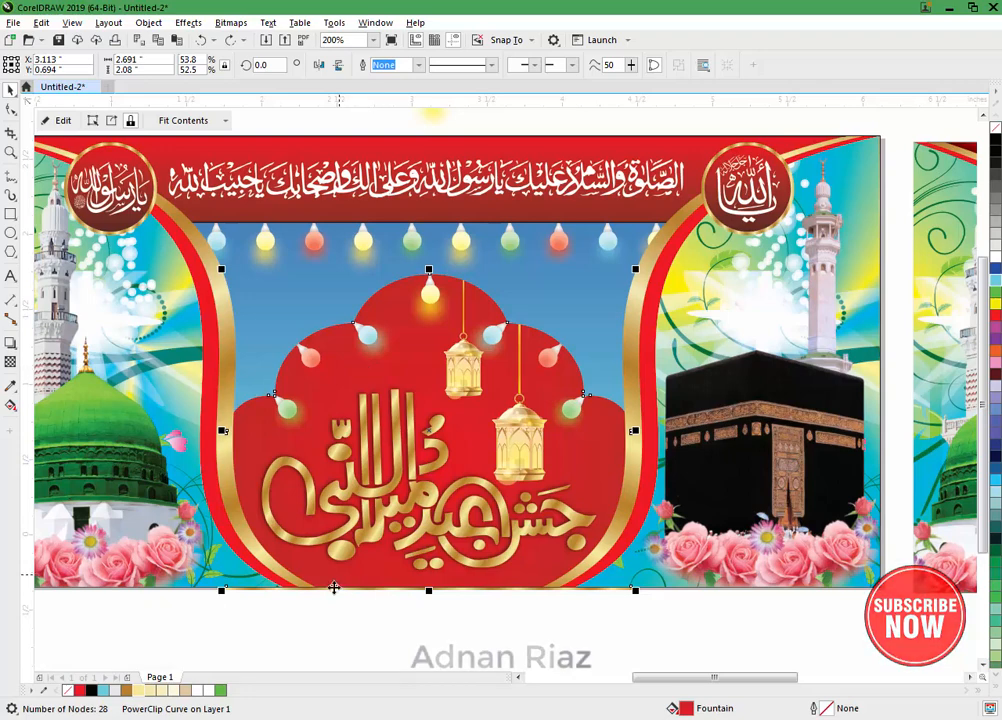
click(316, 597)
drag(314, 588, 309, 608)
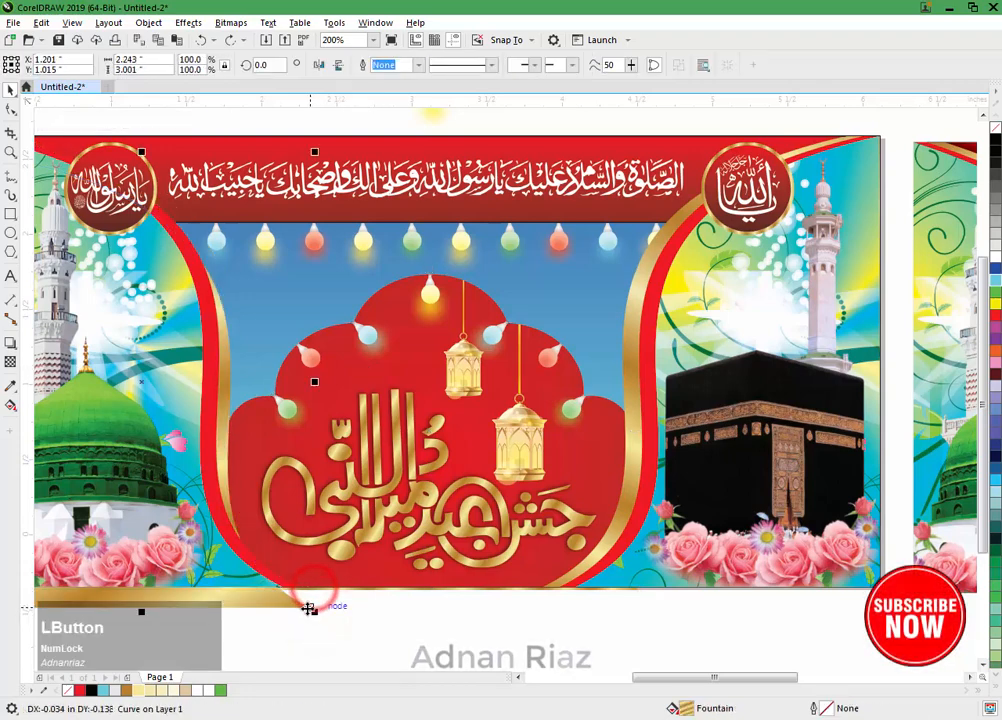
key(ctrl+z)
Step: Bring the gold arch outline forward in the stacking order so it sits above the blue background
click(360, 606)
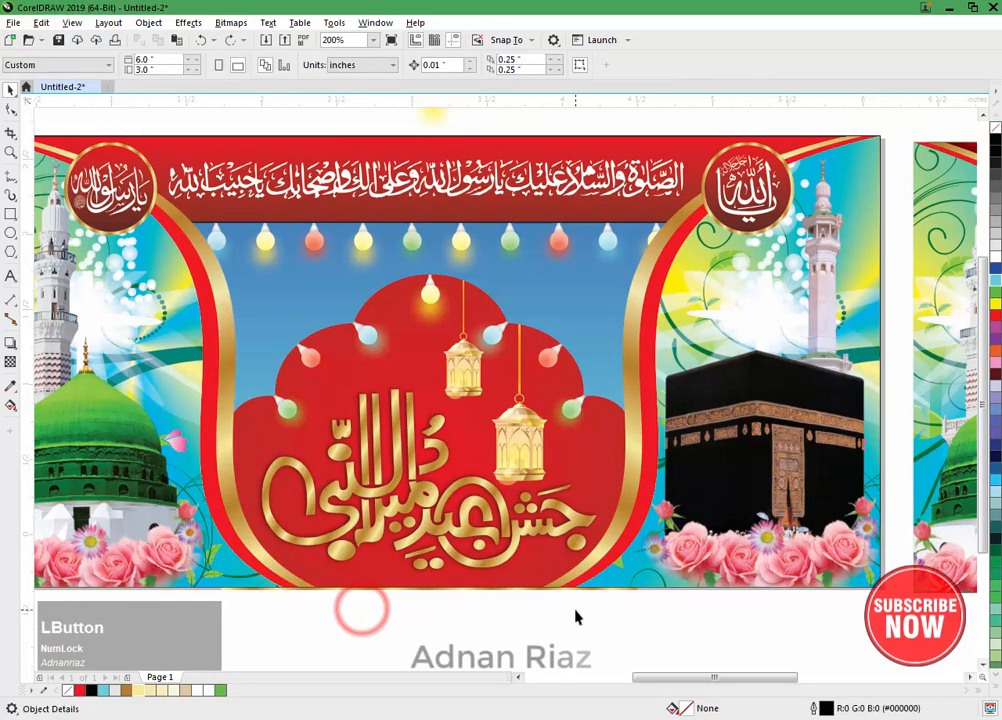
click(546, 590)
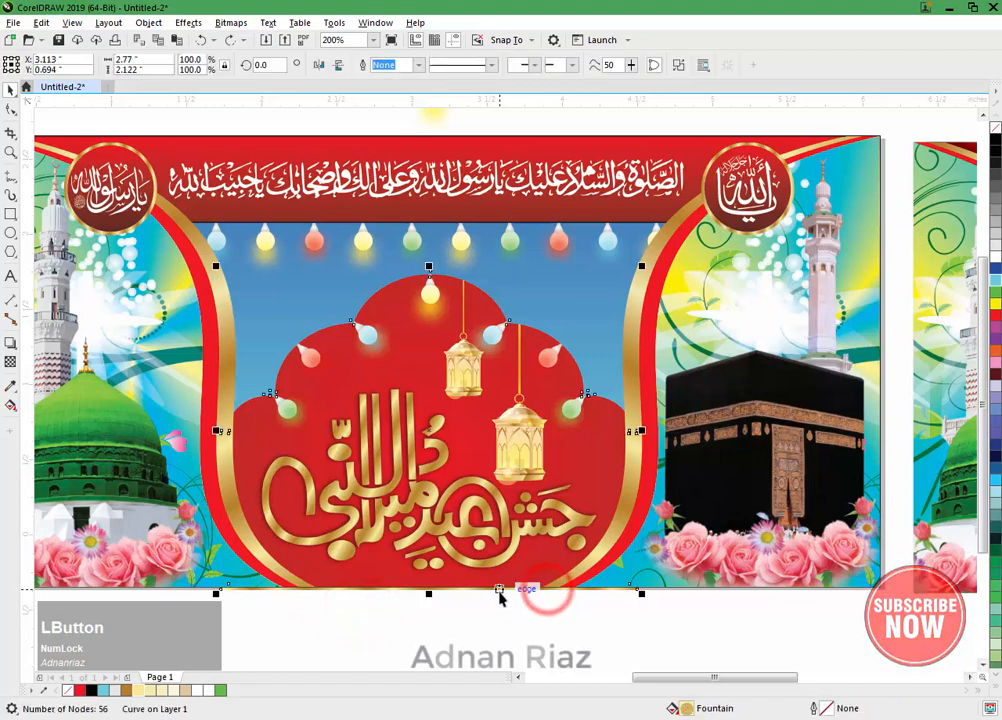
key(ctrl+Page_Up)
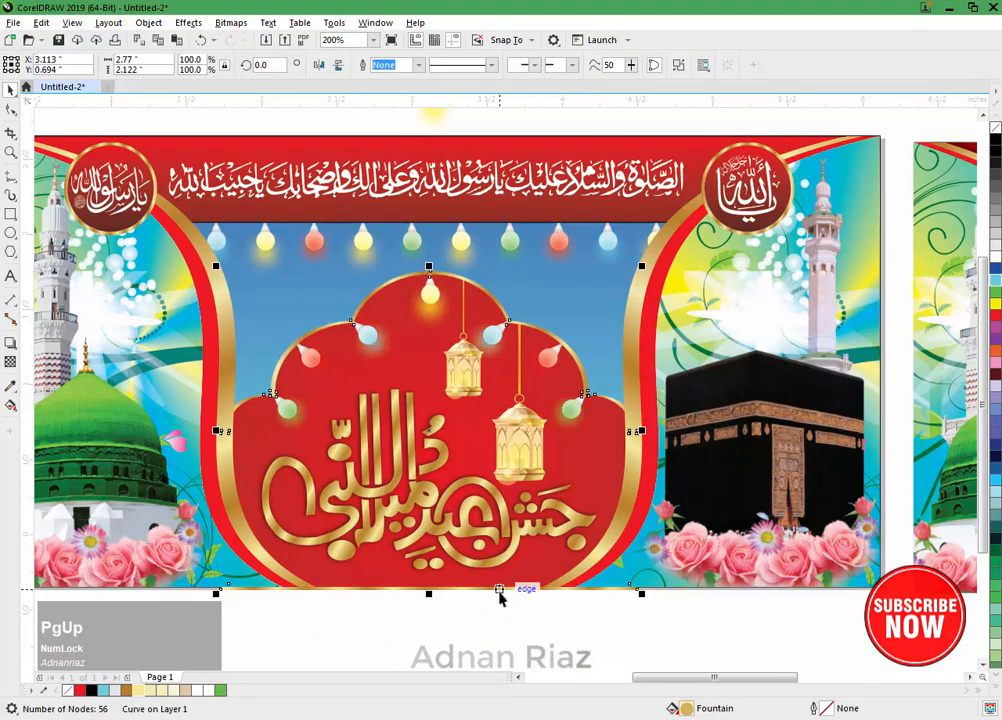
Step: Try to align the gold arch outline with the banner rectangle by centre and bottom edge, and undo the alignment
shift+click(612, 343)
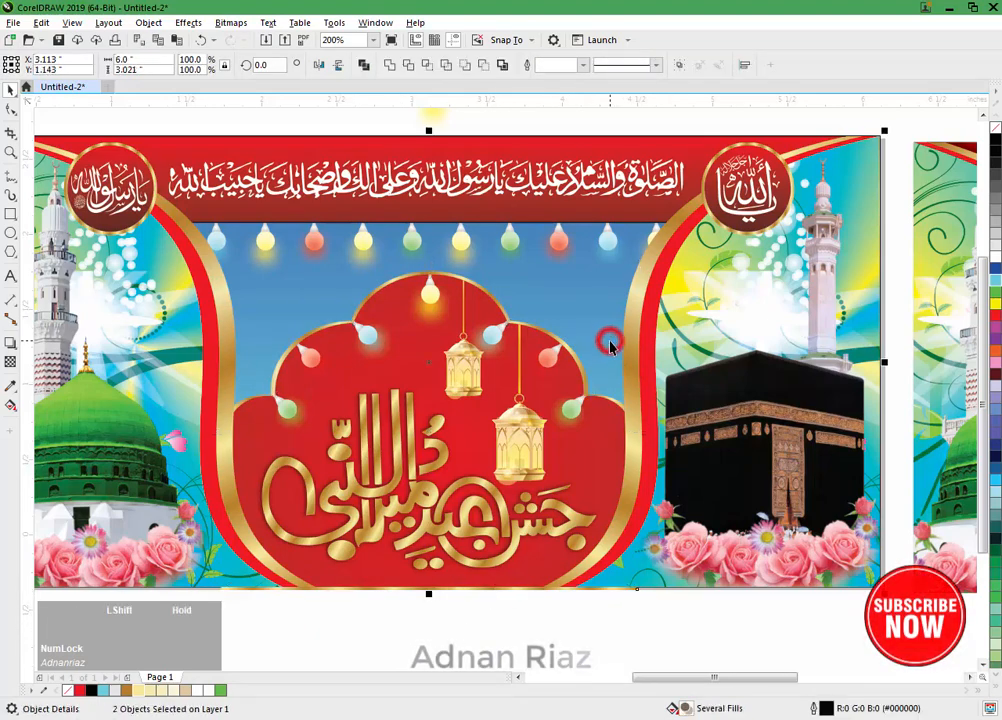
key(c)
key(b)
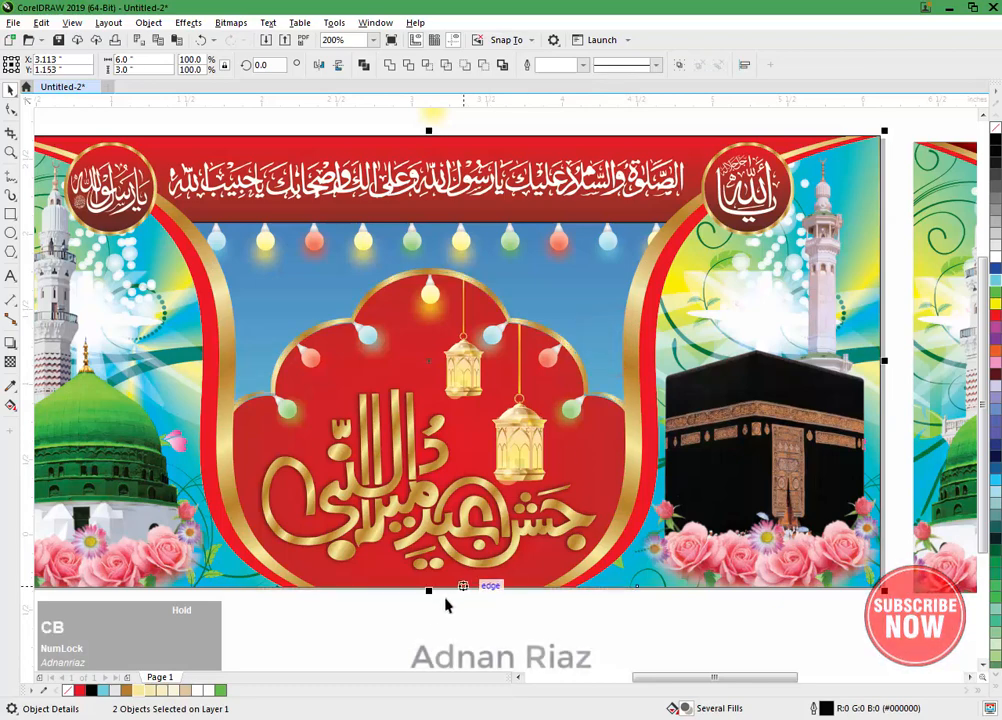
click(398, 625)
key(ctrl+z)
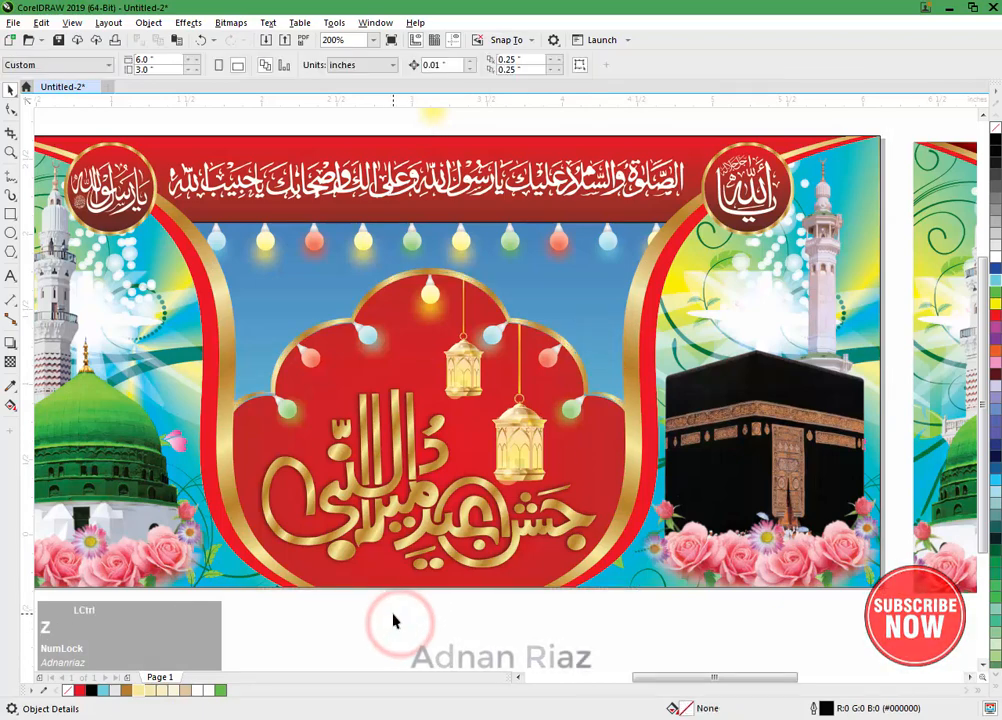
Step: Try to group the red arch, its gold outline and the banner rectangle, and undo the grouping
shift+click(400, 340)
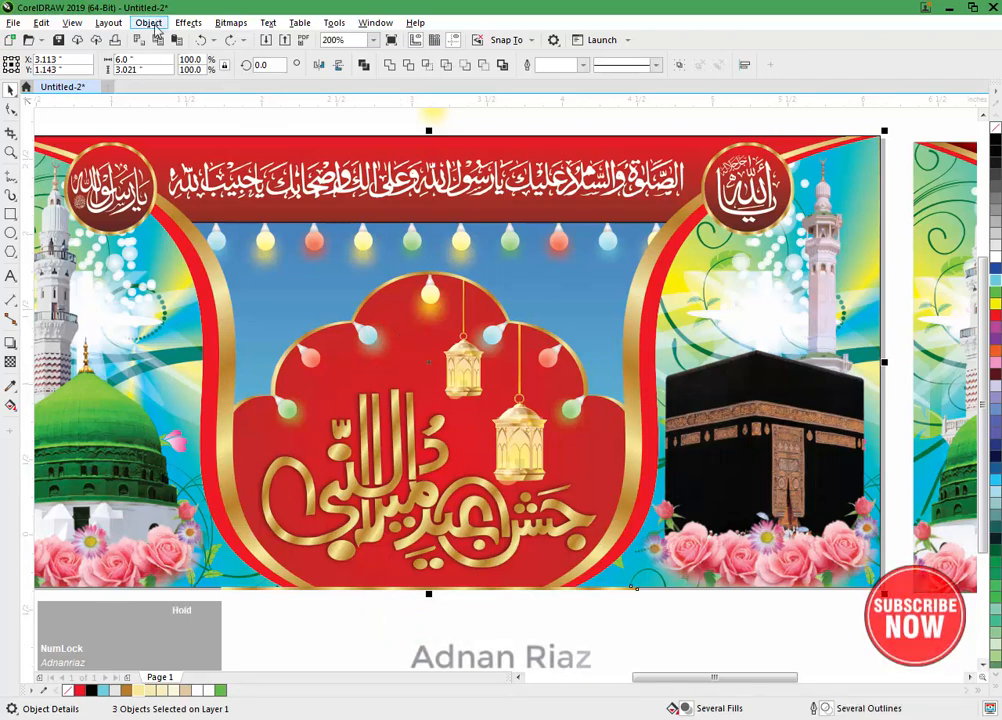
key(ctrl+g)
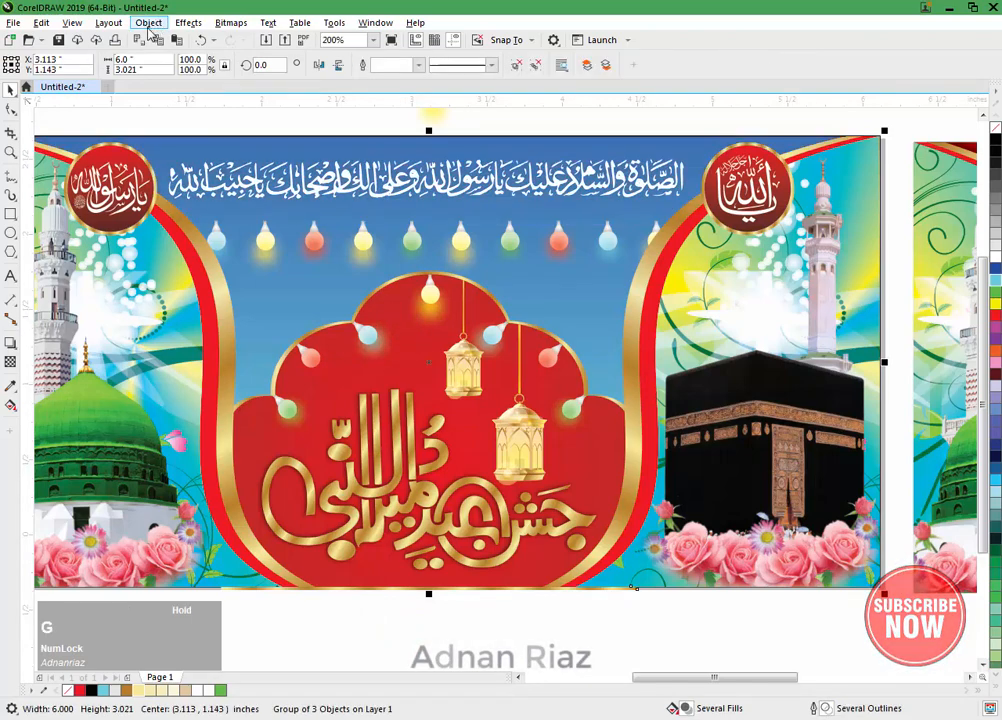
key(ctrl+z)
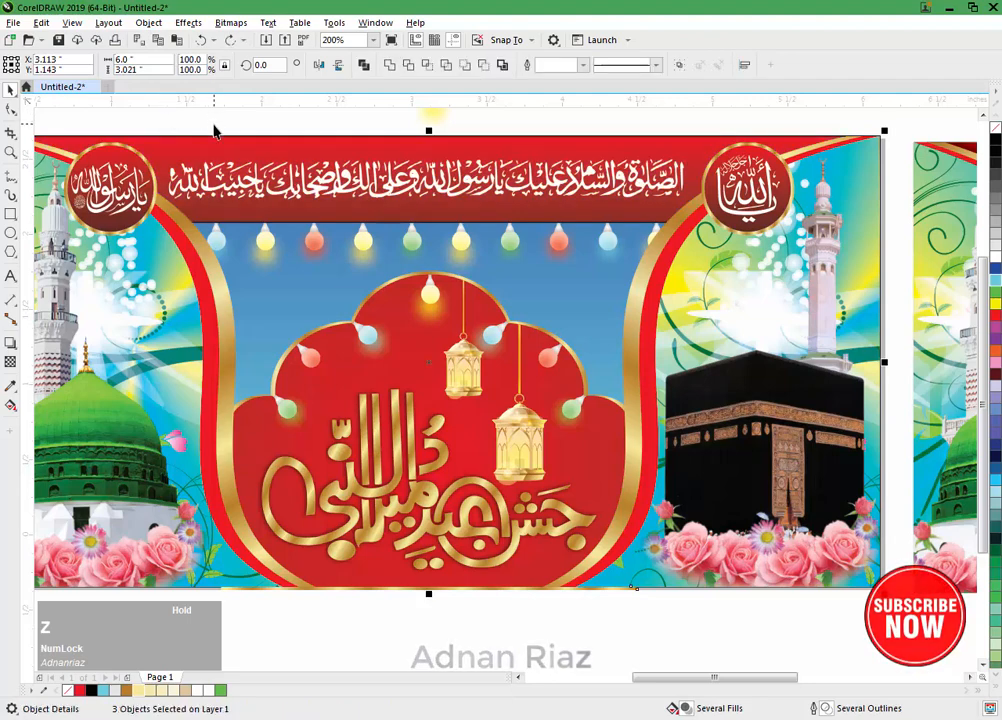
click(212, 123)
click(398, 276)
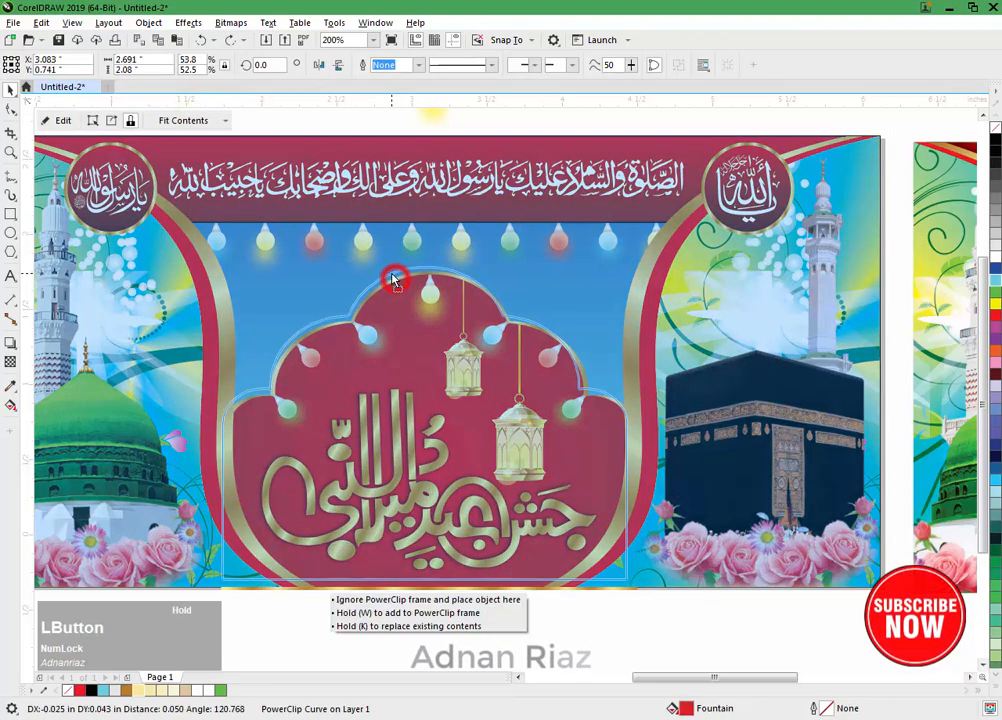
key(ctrl+z)
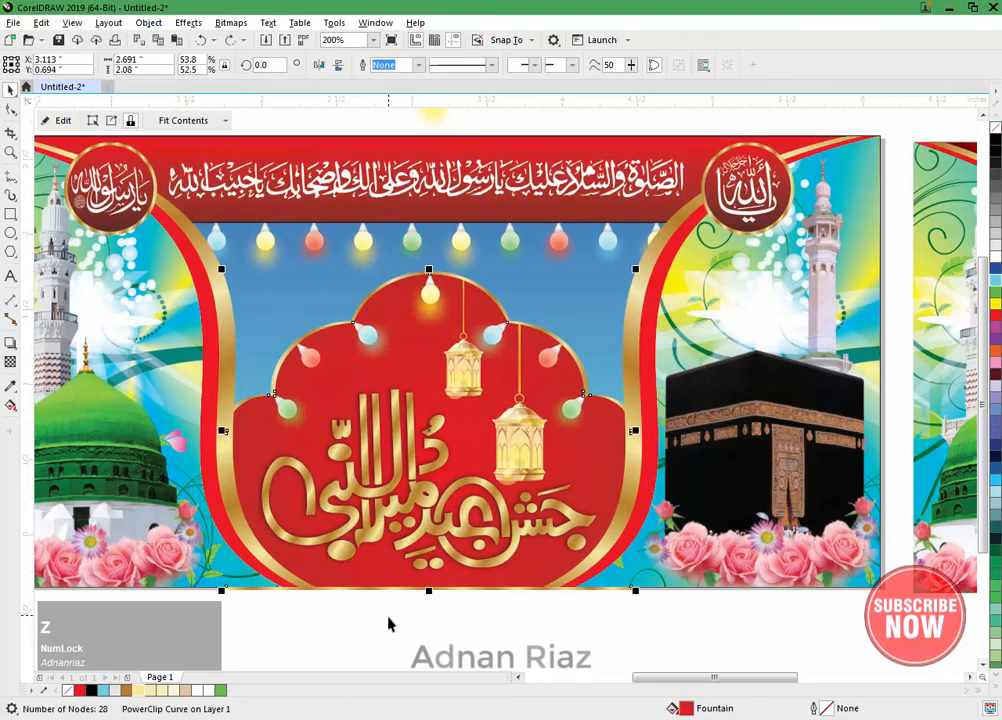
click(372, 621)
scroll(372, 600, up, 2)
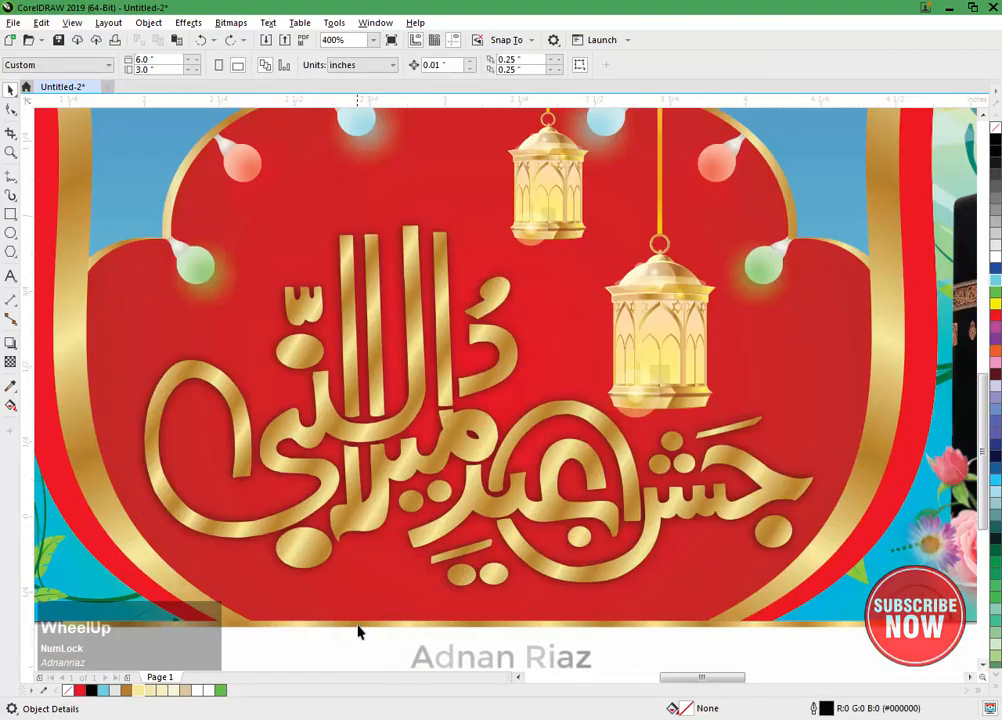
click(355, 628)
shift+click(358, 597)
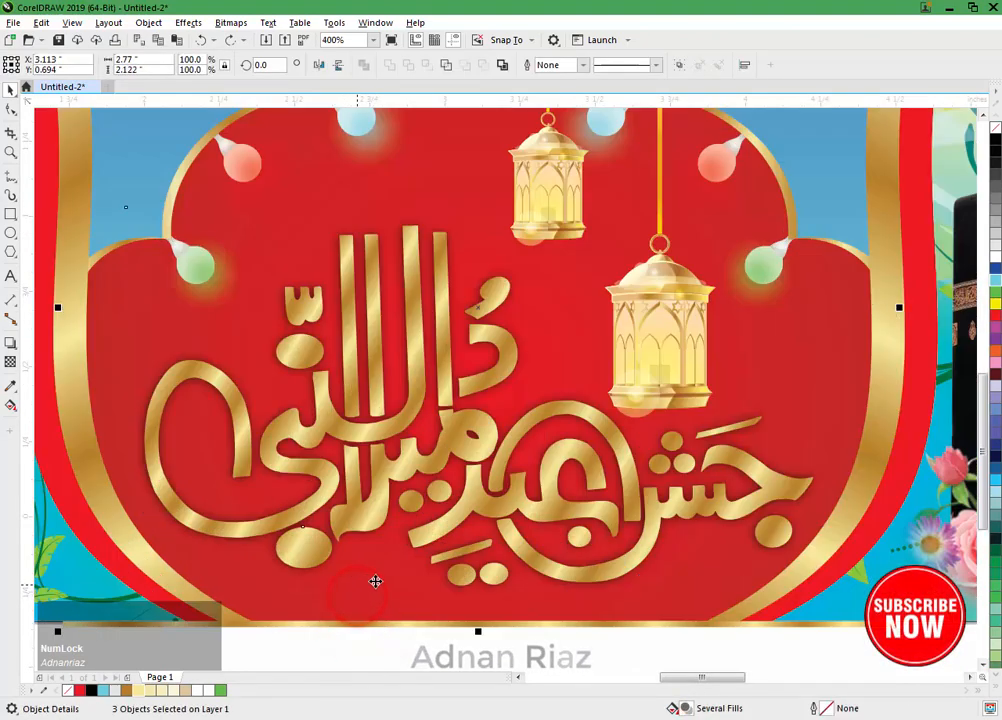
scroll(375, 581, down, 2)
drag(382, 578, 394, 637)
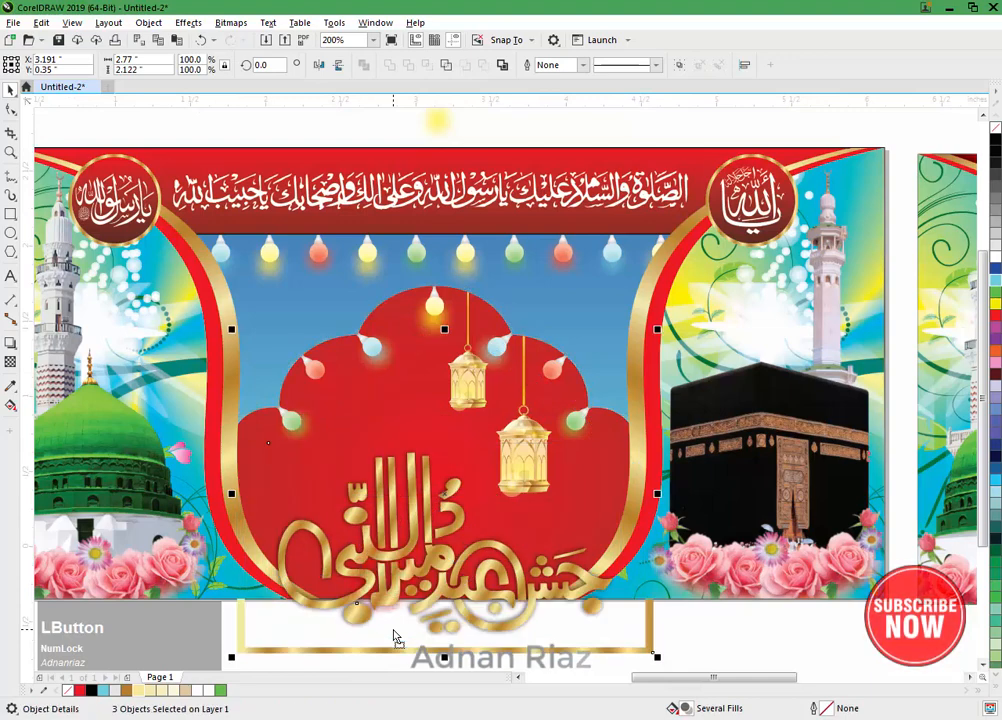
key(ctrl+z)
shift+click(435, 403)
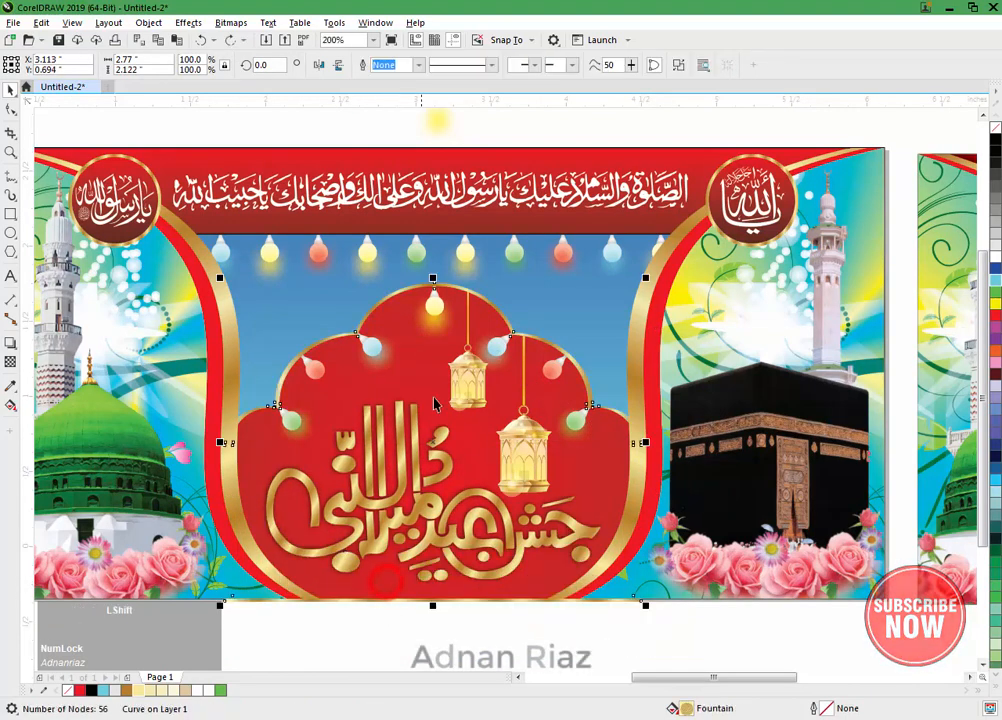
key(Escape)
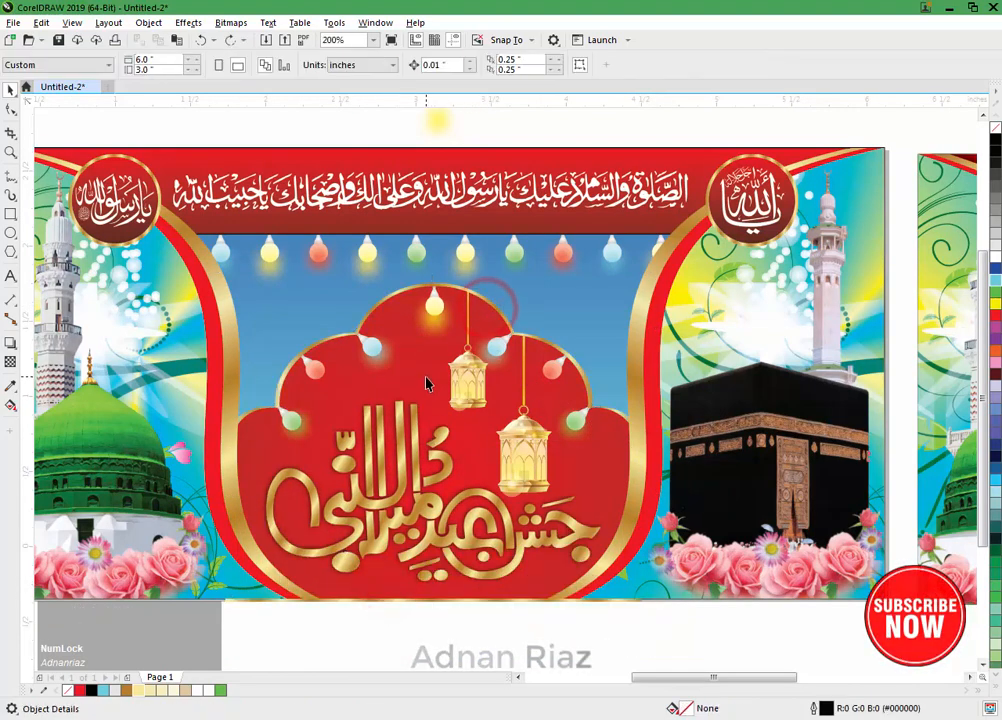
Step: Group the red arch with its gold outline
click(424, 330)
drag(427, 351, 427, 352)
key(ctrl+z)
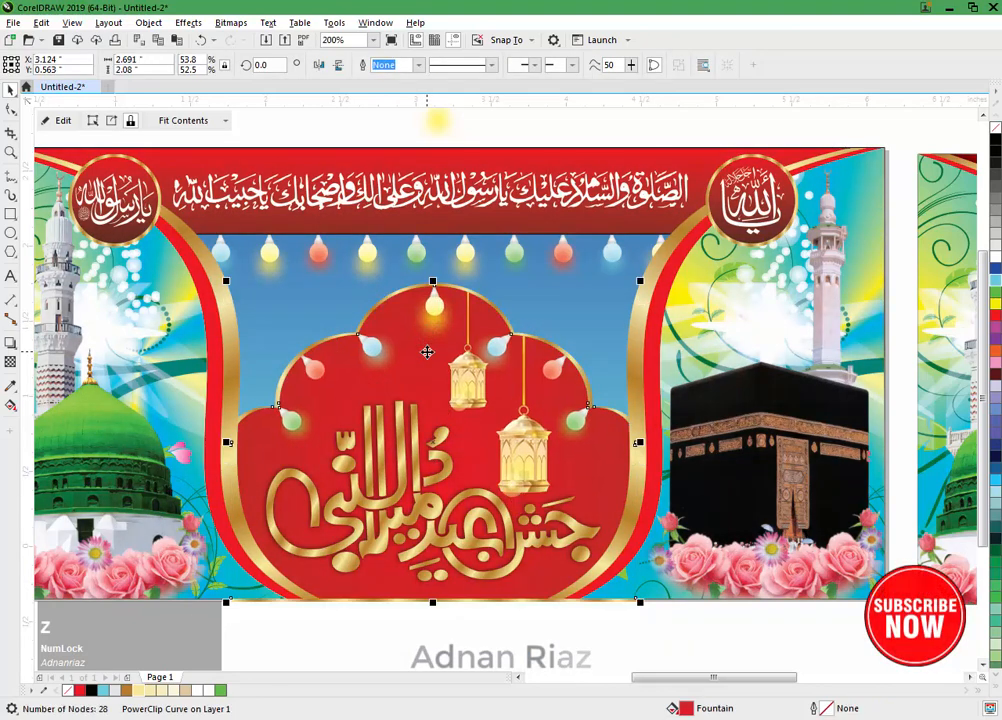
scroll(356, 610, up, 2)
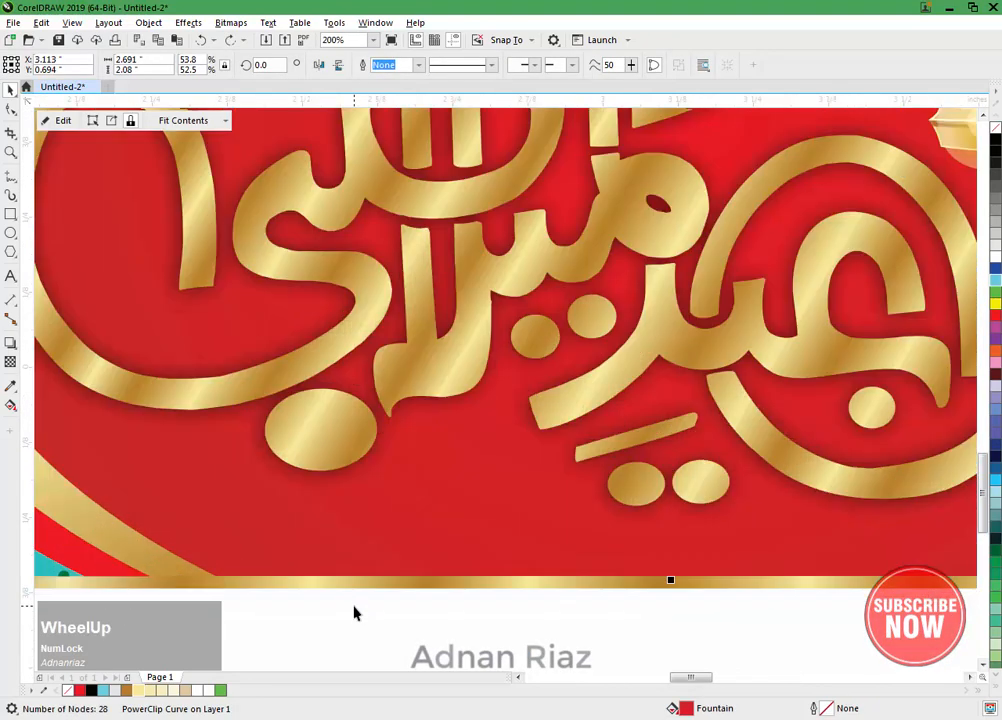
shift+click(359, 588)
scroll(358, 580, down, 2)
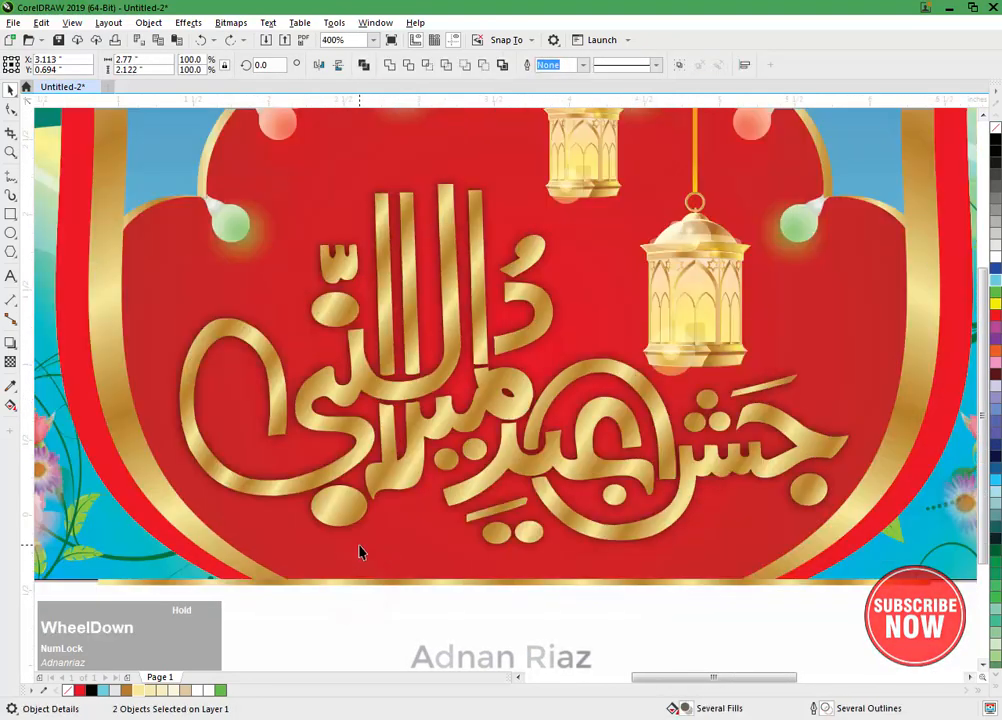
key(ctrl+g)
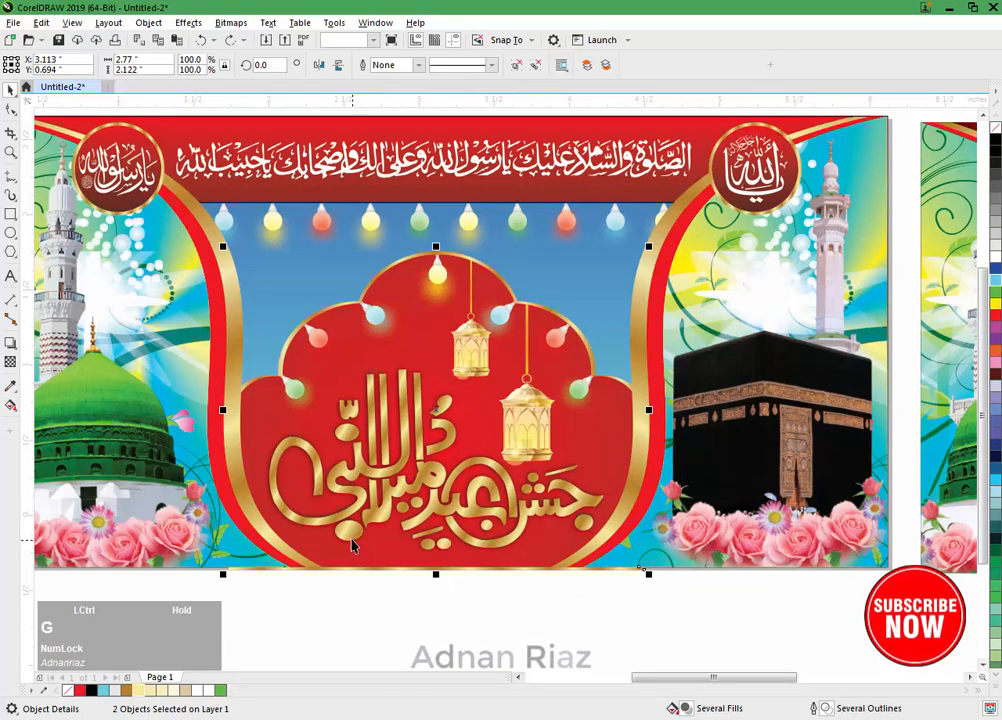
Step: Place the arch group inside the blue banner rectangle as a PowerClip and deselect it
click(148, 22)
click(168, 75)
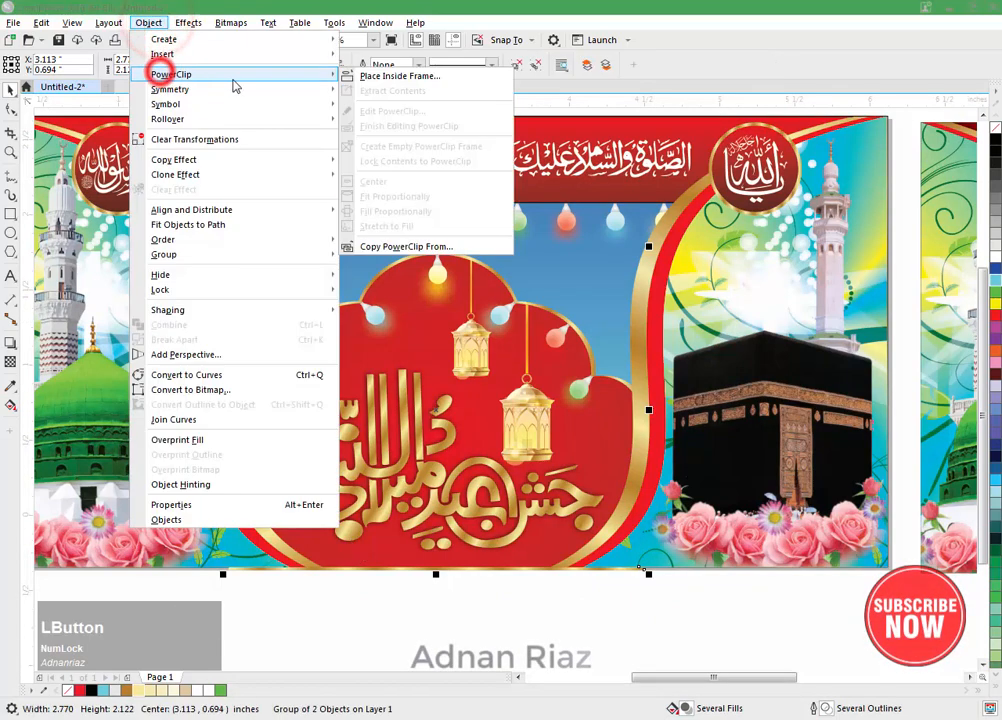
click(362, 74)
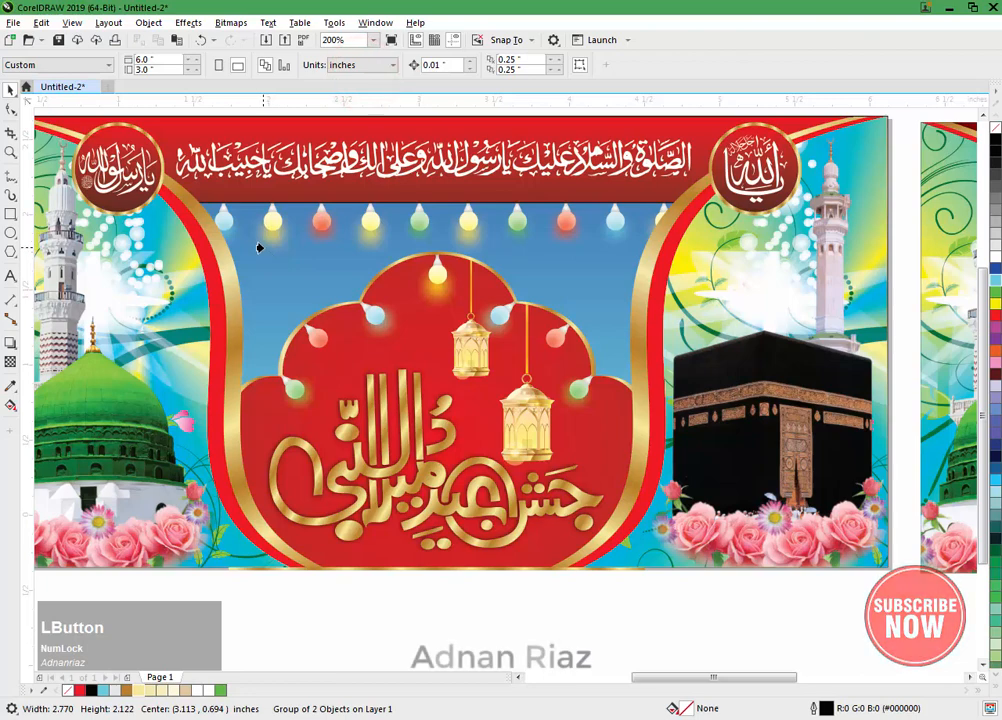
click(264, 245)
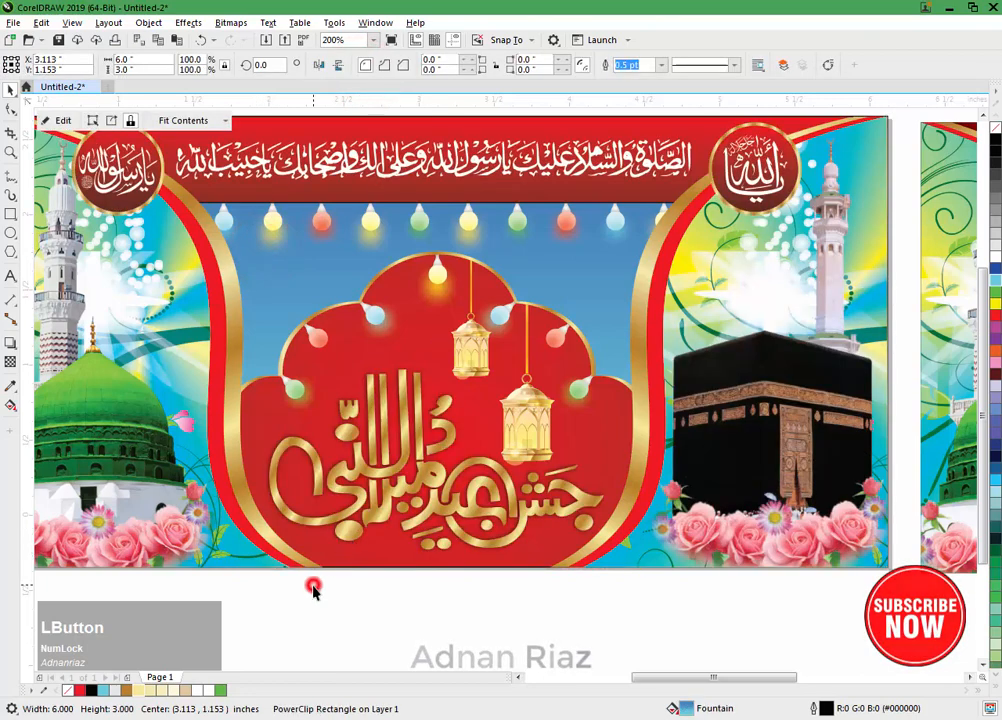
click(313, 590)
Step: Open the blue banner rectangle's PowerClip contents and place a copy of the red arch group outside the banner's left side
click(330, 357)
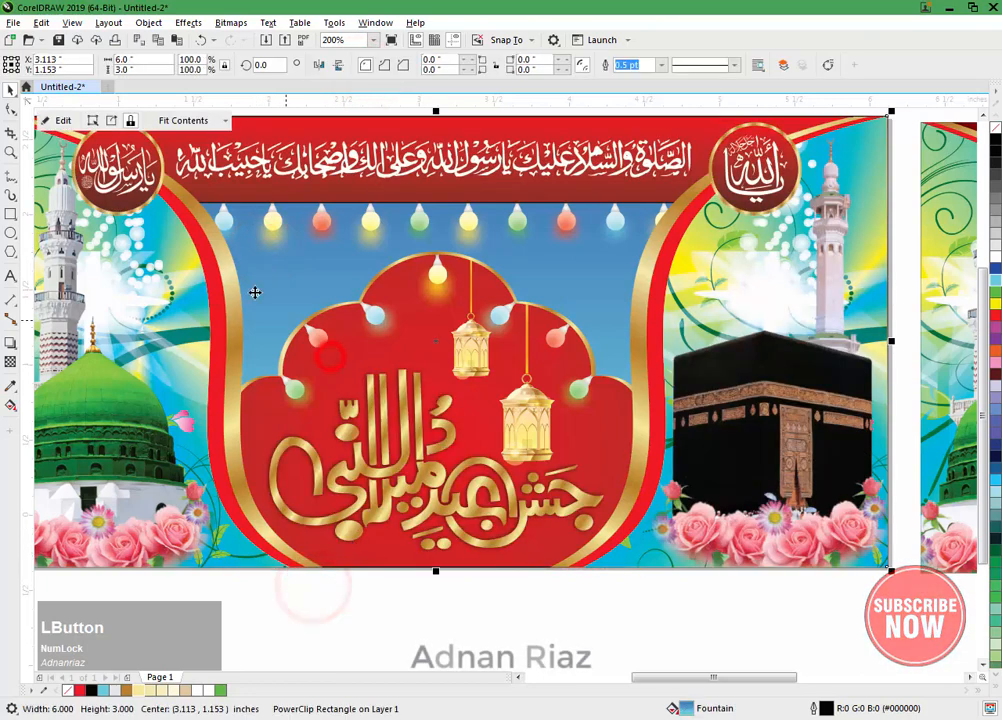
click(66, 120)
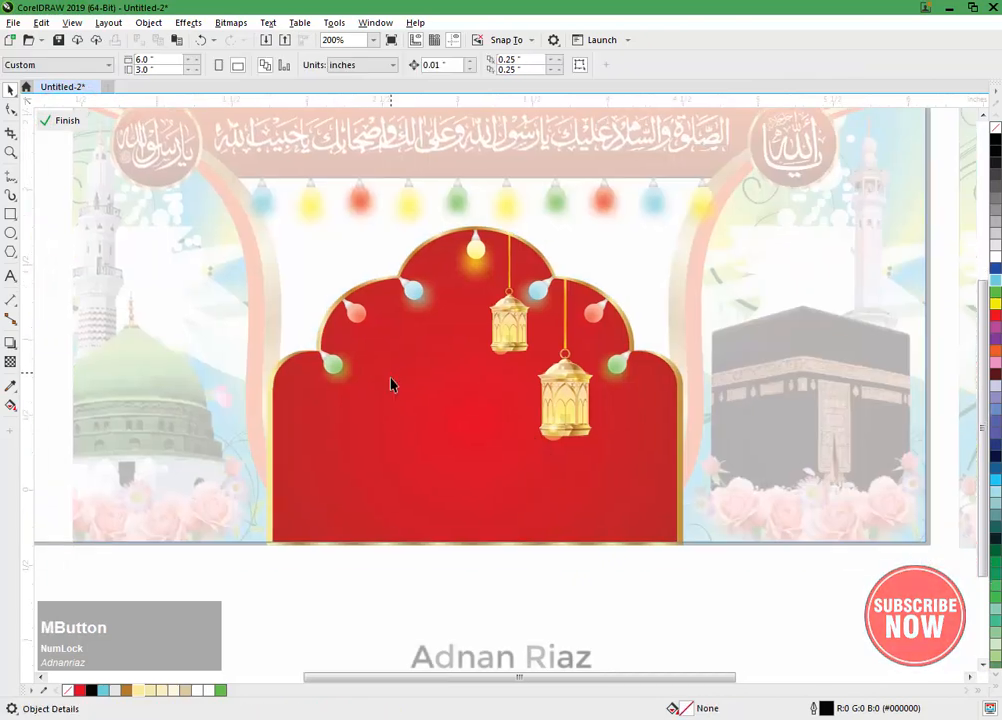
click(388, 413)
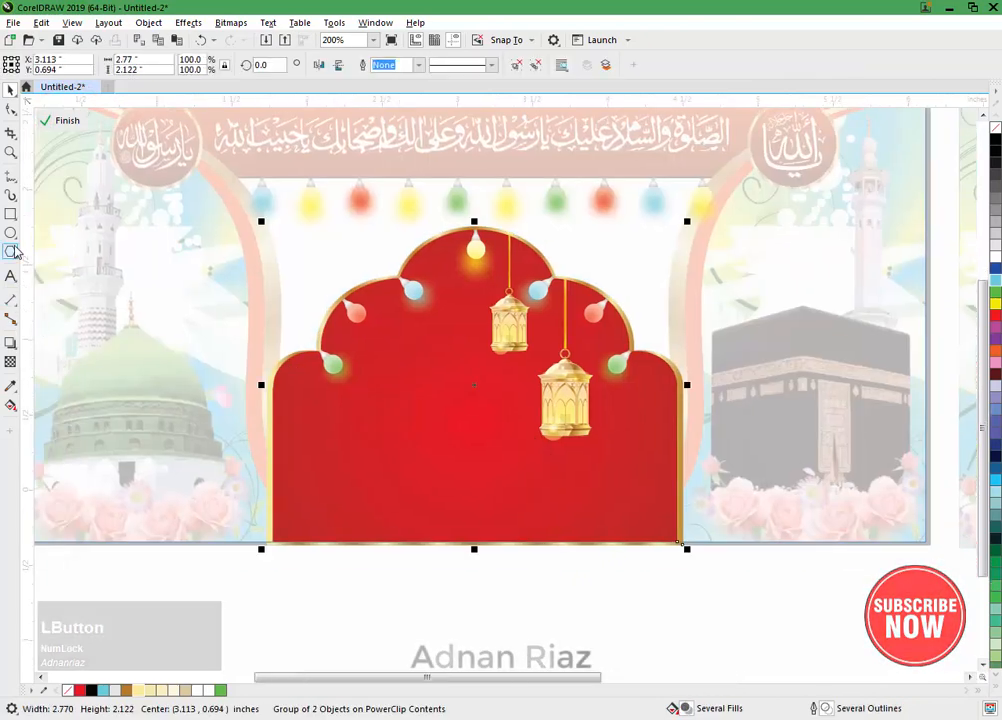
middle_click(465, 395)
scroll(421, 388, down, 2)
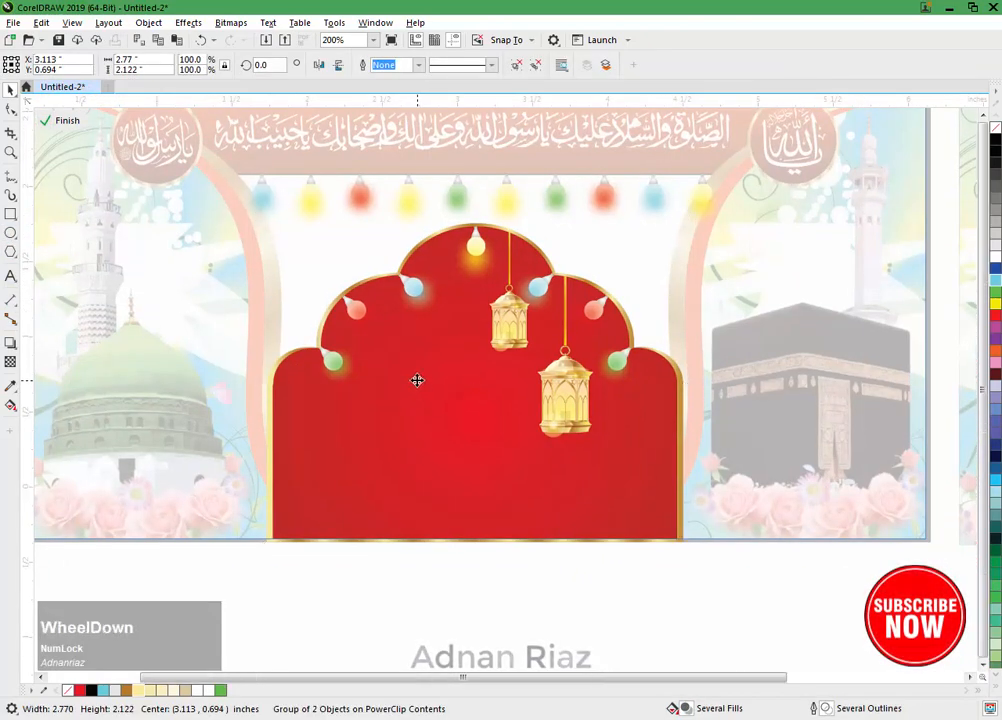
middle_click(412, 354)
drag(465, 379, 98, 350)
right_click(98, 350)
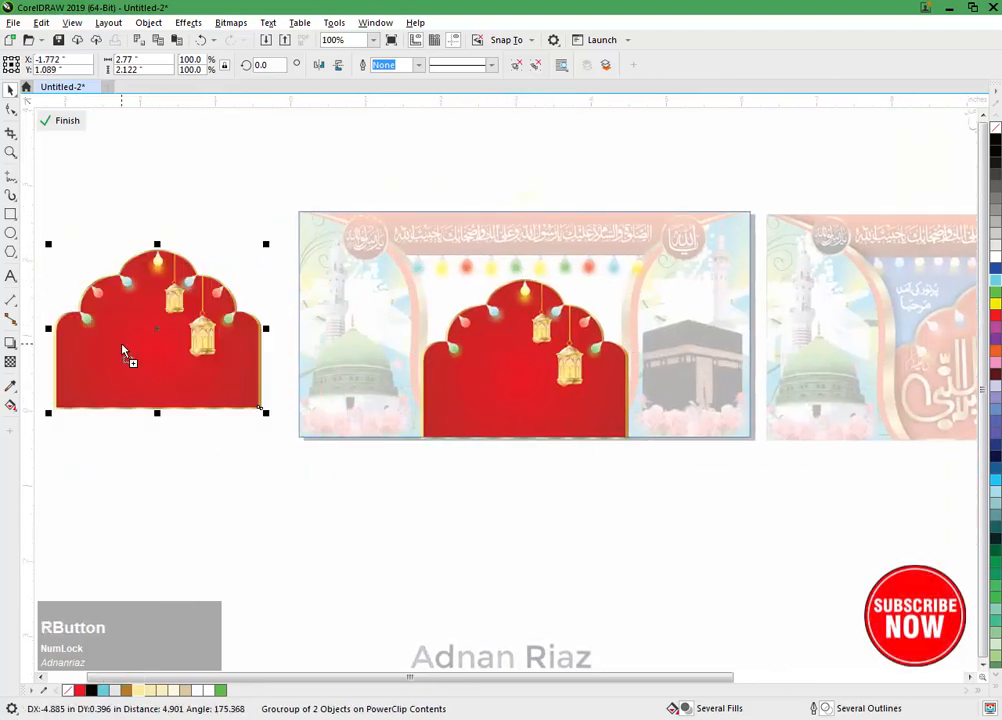
Step: Ungroup the arch copy, separate its gold outline frame from the red arch, and delete the red arch
click(533, 65)
click(201, 185)
drag(219, 289, 264, 240)
click(185, 372)
key(Delete)
Step: Reposition the copied arch frame and fill it solid black without an outline
drag(199, 354, 199, 388)
click(995, 142)
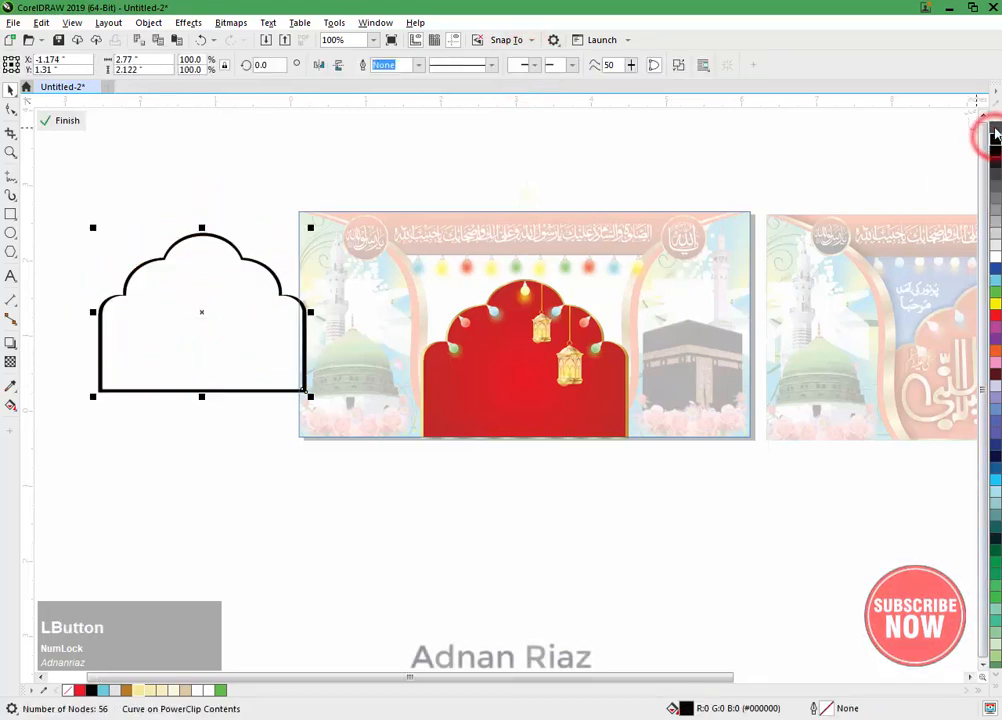
right_click(995, 133)
click(378, 168)
Step: Convert the black arch frame to a 300 dpi RGB bitmap
click(276, 273)
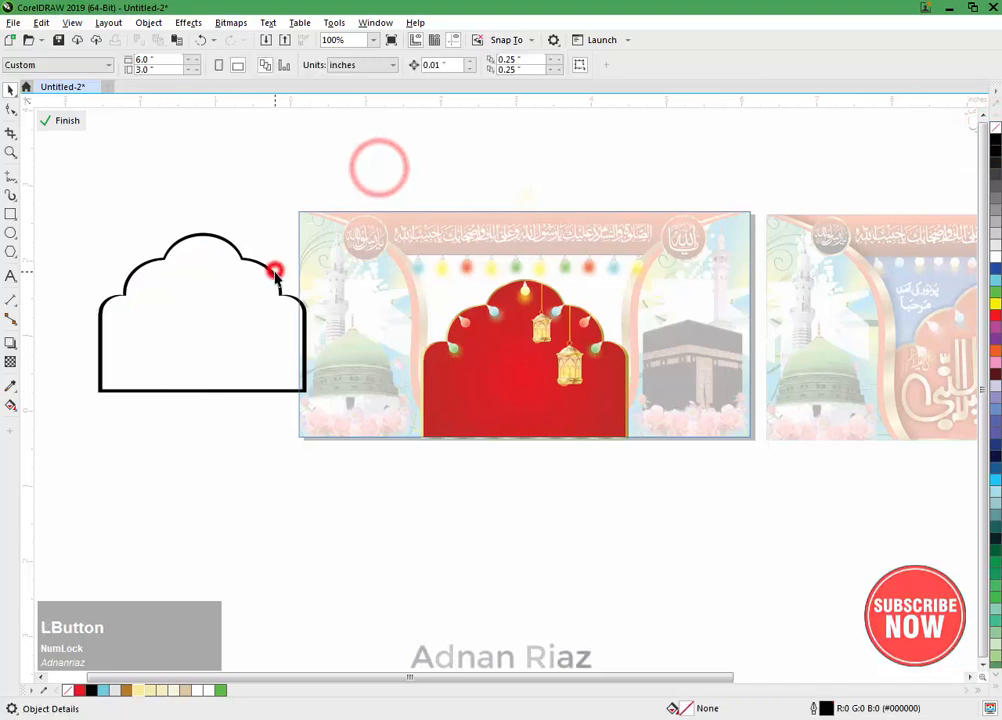
click(230, 22)
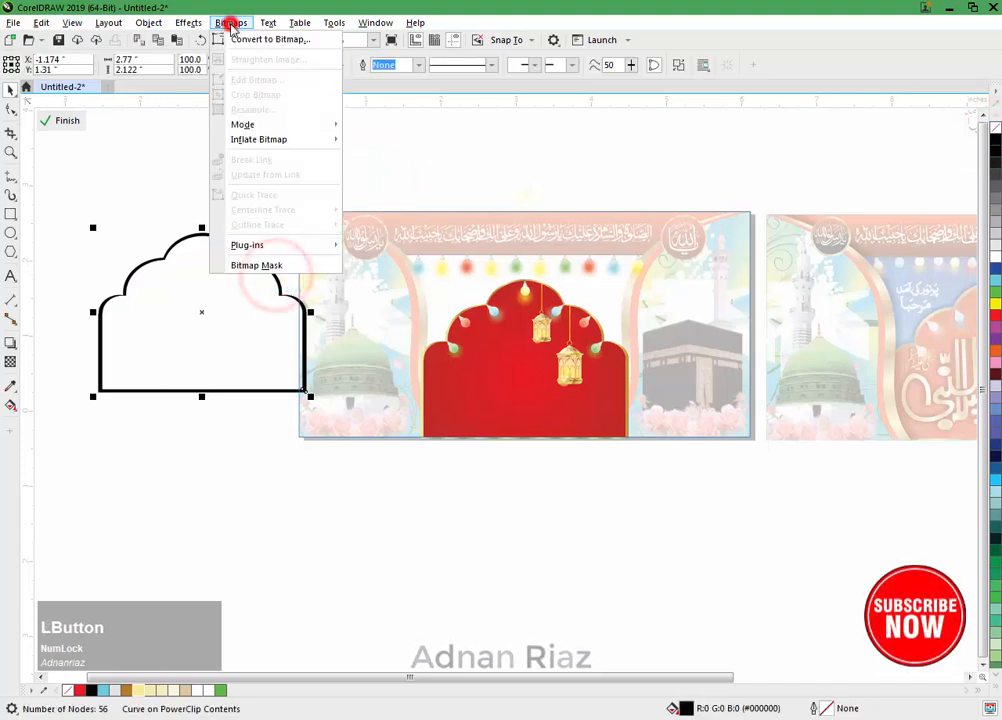
click(243, 39)
click(518, 438)
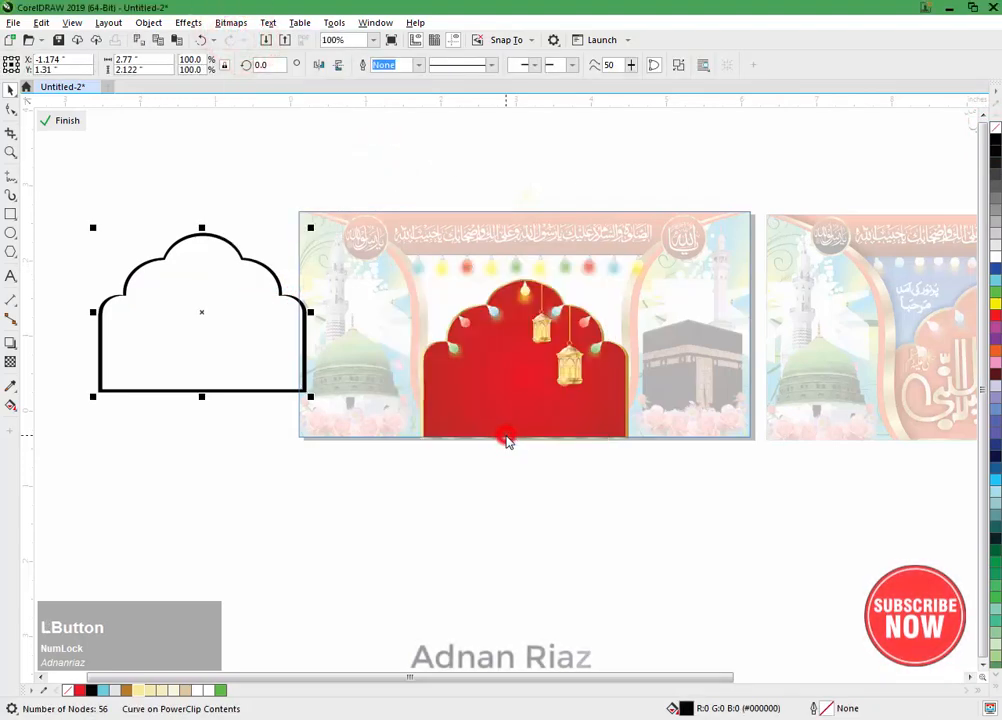
Step: Apply a Gaussian Blur with a 7.1 pixel radius to the black arch frame bitmap
click(188, 23)
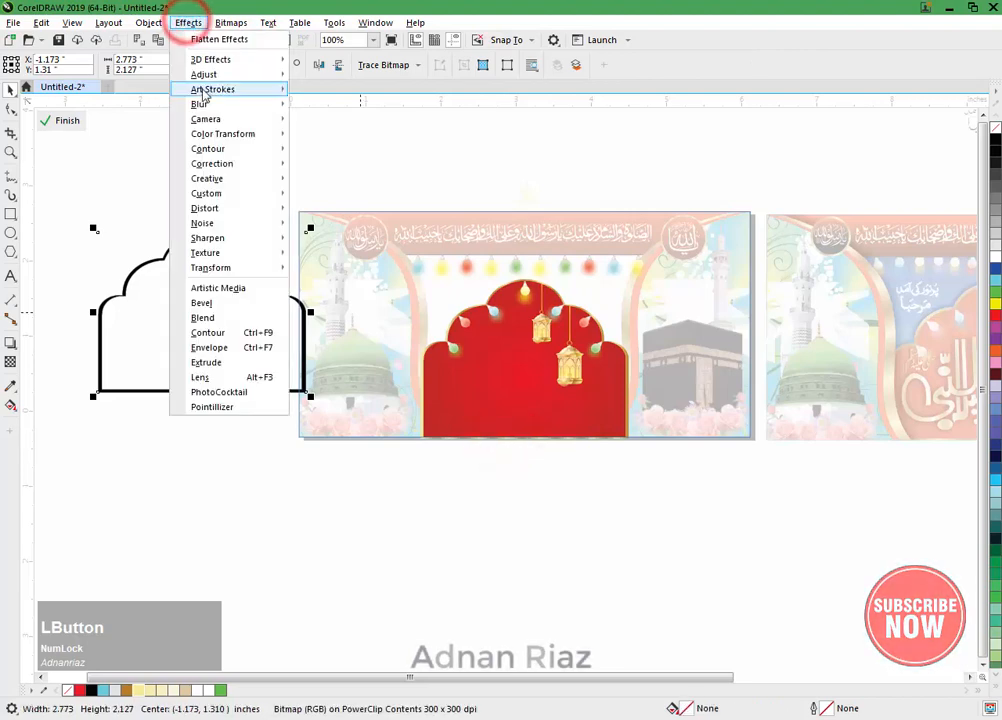
mouse_move(203, 105)
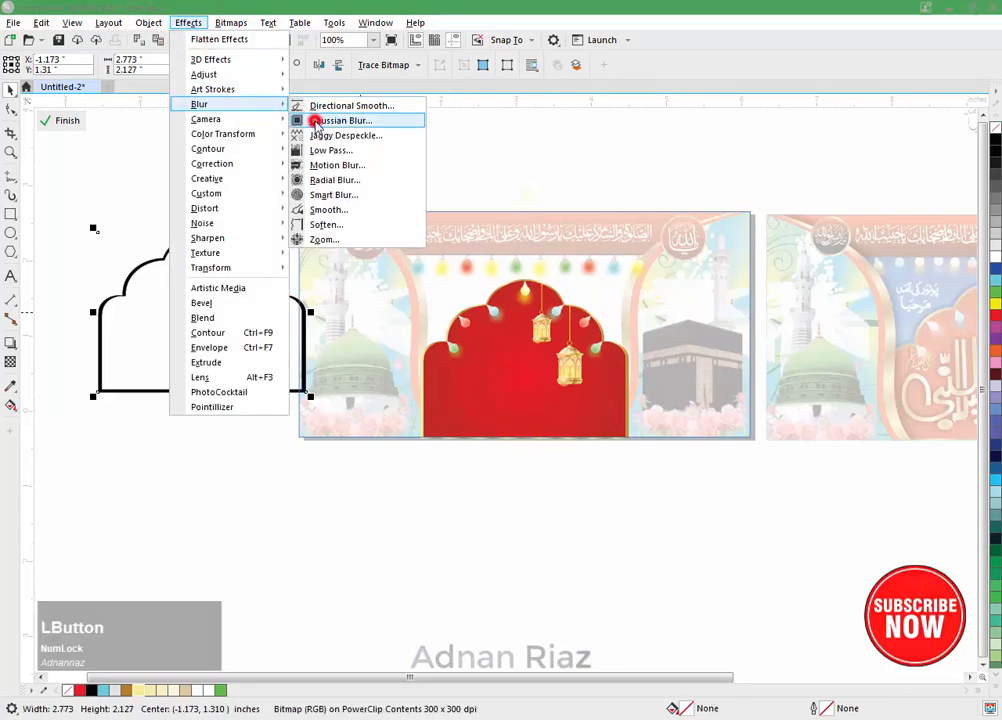
click(316, 121)
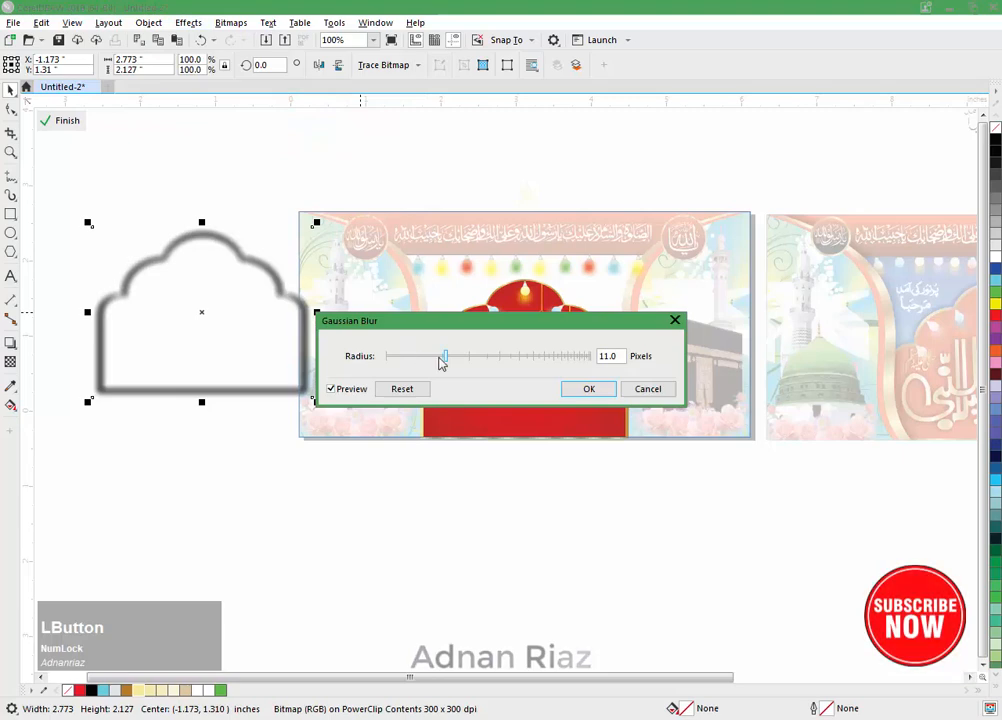
drag(442, 362, 432, 358)
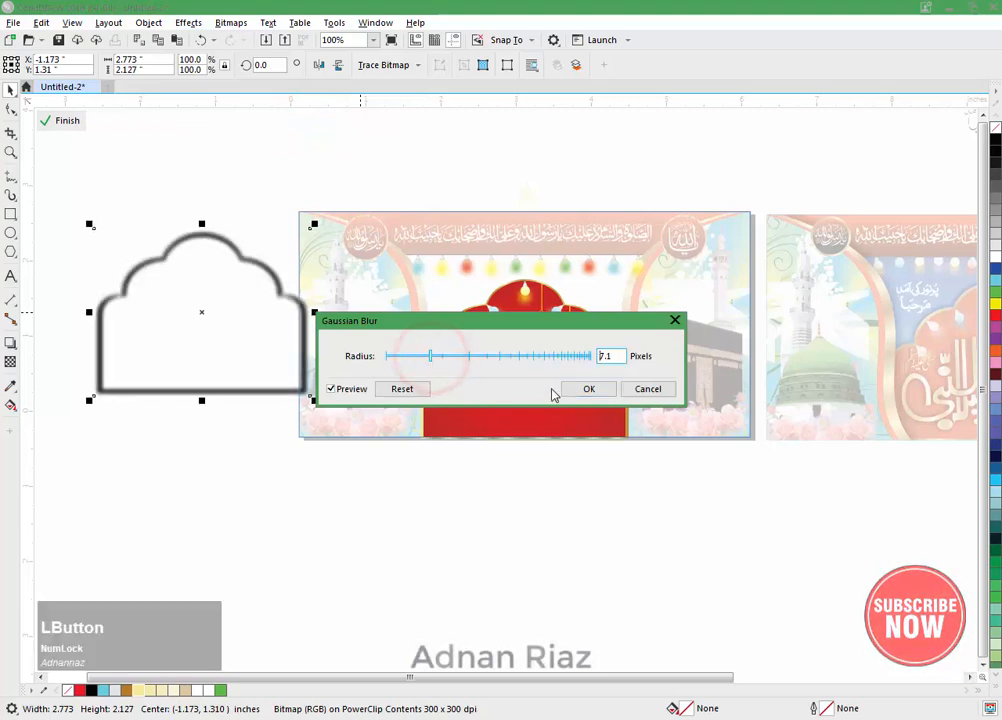
click(586, 387)
Step: Align the blurred black frame with the original red arch group by horizontal and vertical centres
click(235, 353)
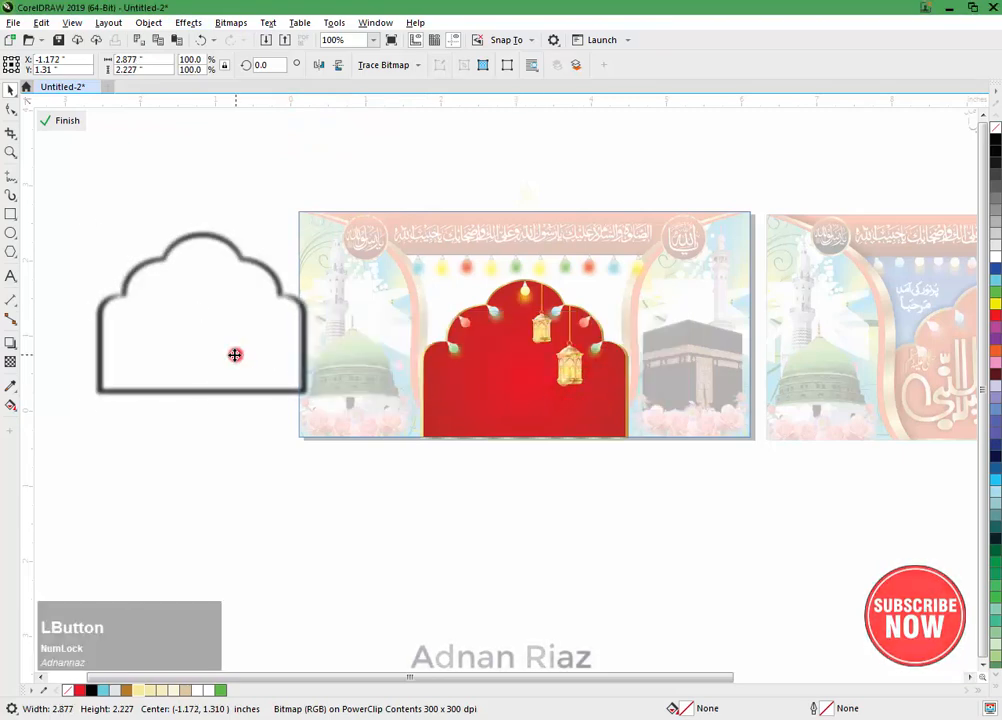
shift+click(501, 380)
key(e)
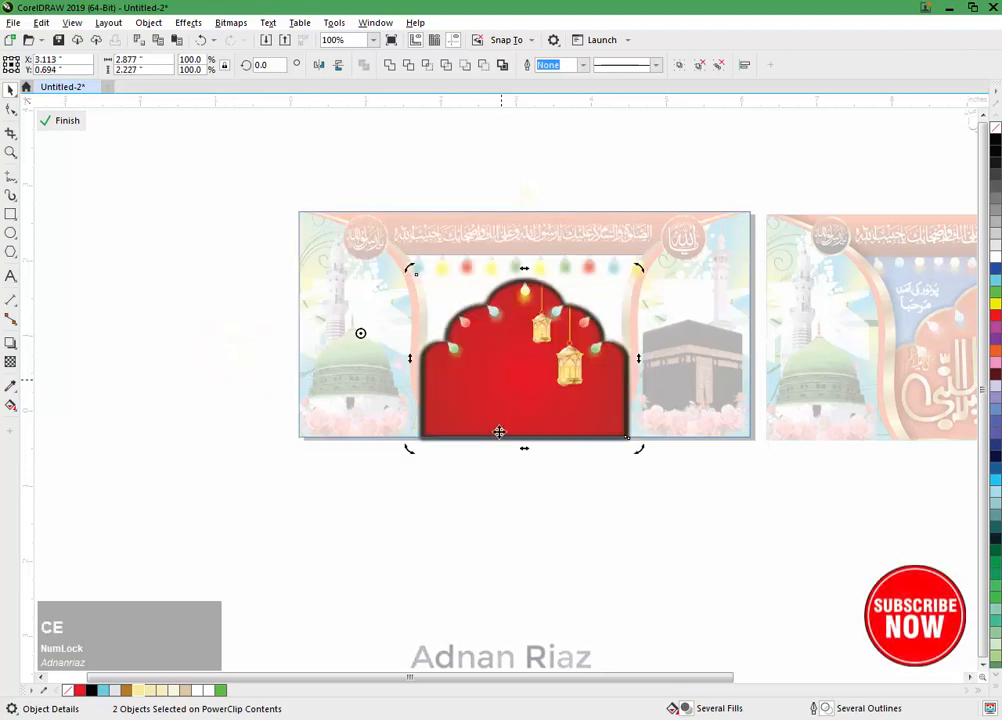
click(499, 522)
Step: Send the blurred frame behind the arch group as its shadow and finish editing the PowerClip contents
click(635, 368)
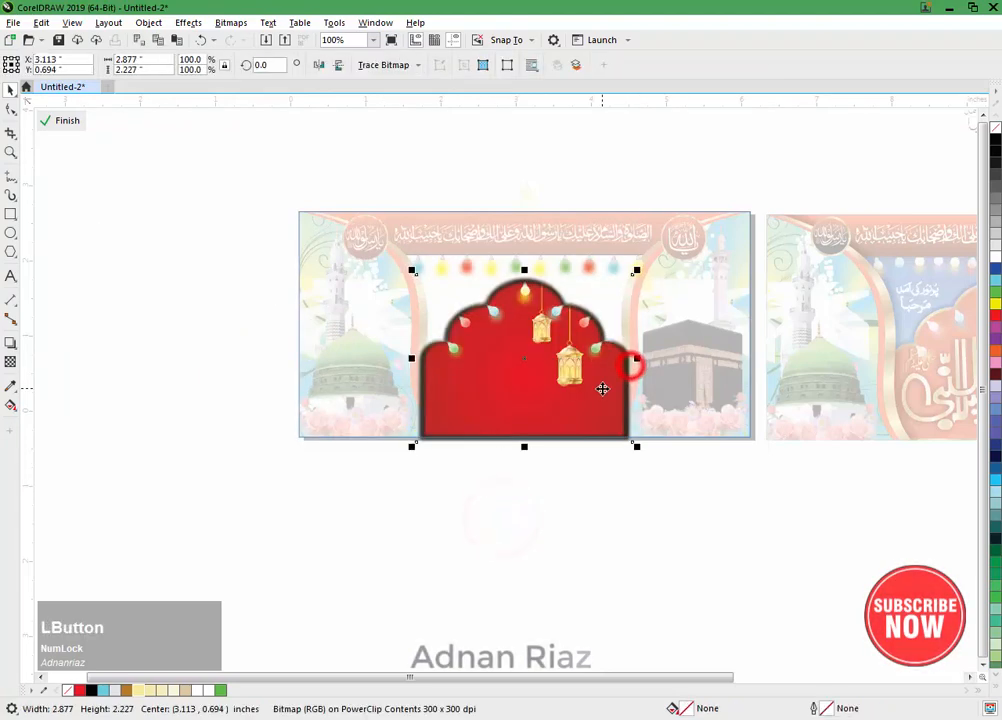
key(shift+Page_Down)
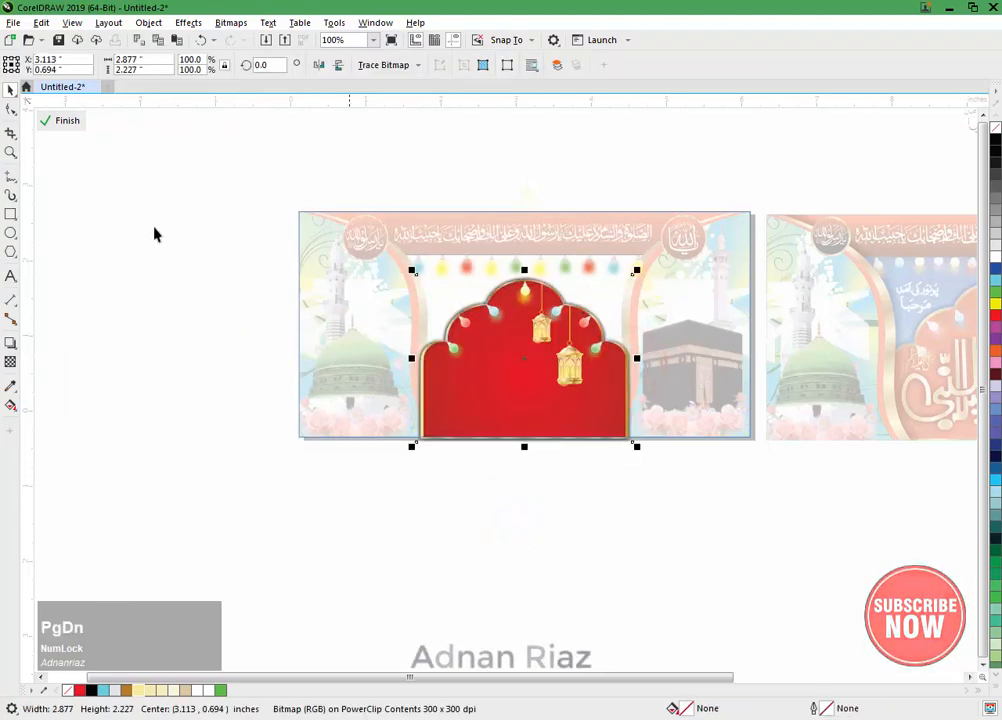
click(55, 121)
click(190, 331)
Step: Place a copy of the curved green-dome mosque panel in the empty area beside the banner's left edge
drag(471, 347, 419, 353)
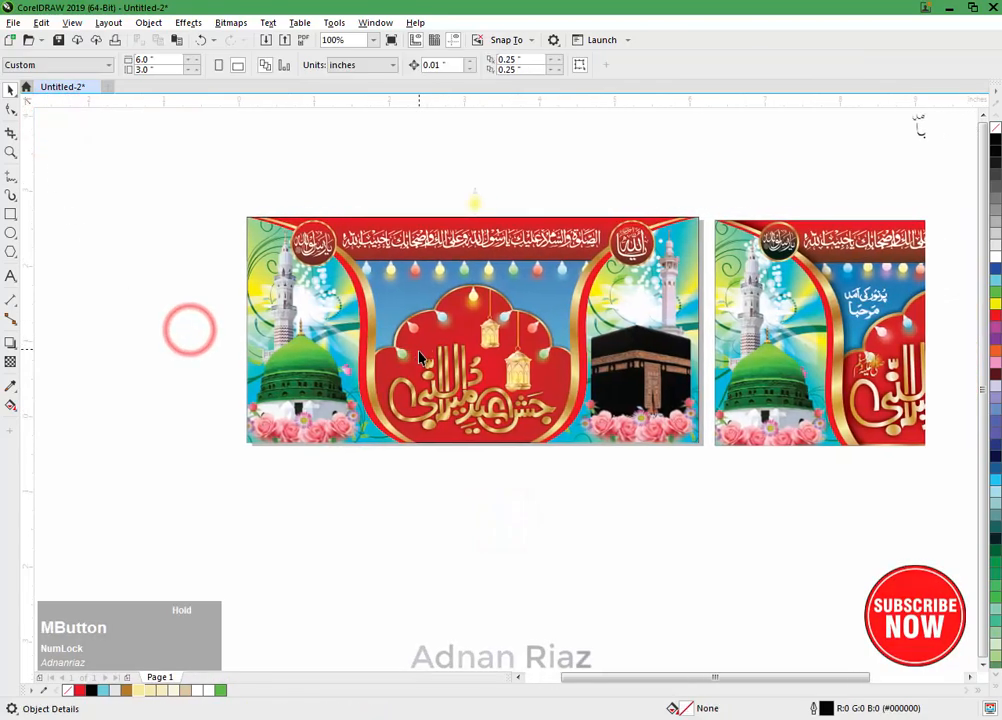
scroll(478, 420, up, 1)
drag(326, 378, 438, 433)
scroll(424, 400, down, 1)
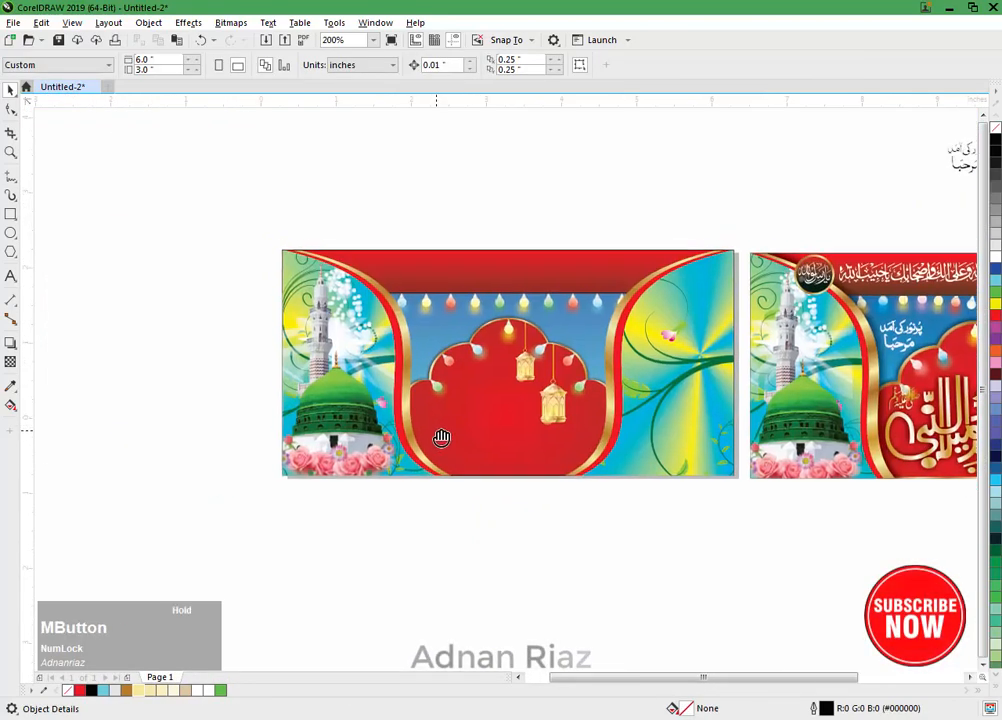
click(357, 366)
drag(355, 356, 152, 344)
drag(214, 344, 174, 328)
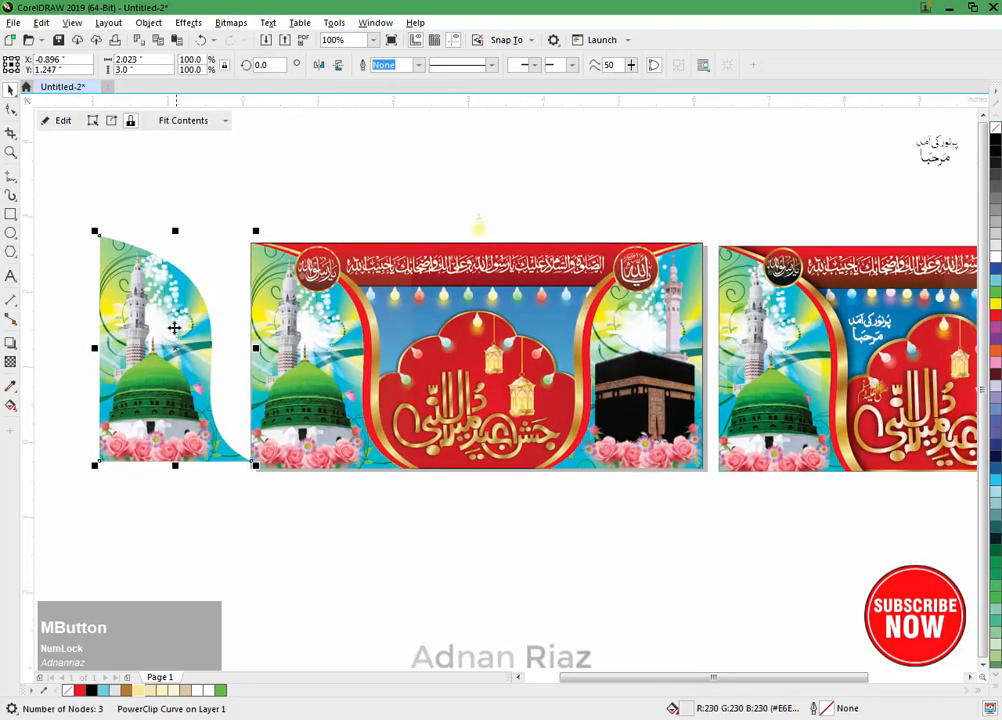
Step: Extract the contents of the copied mosque panel and delete the mosque artwork and floral background
click(111, 120)
click(183, 179)
key(Delete)
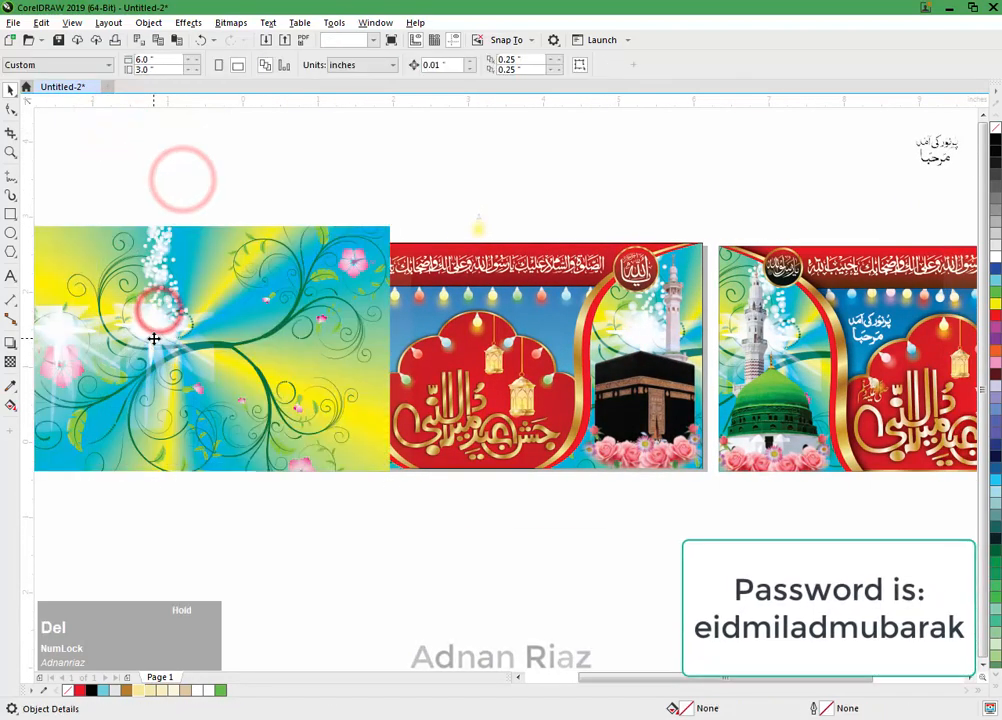
click(153, 337)
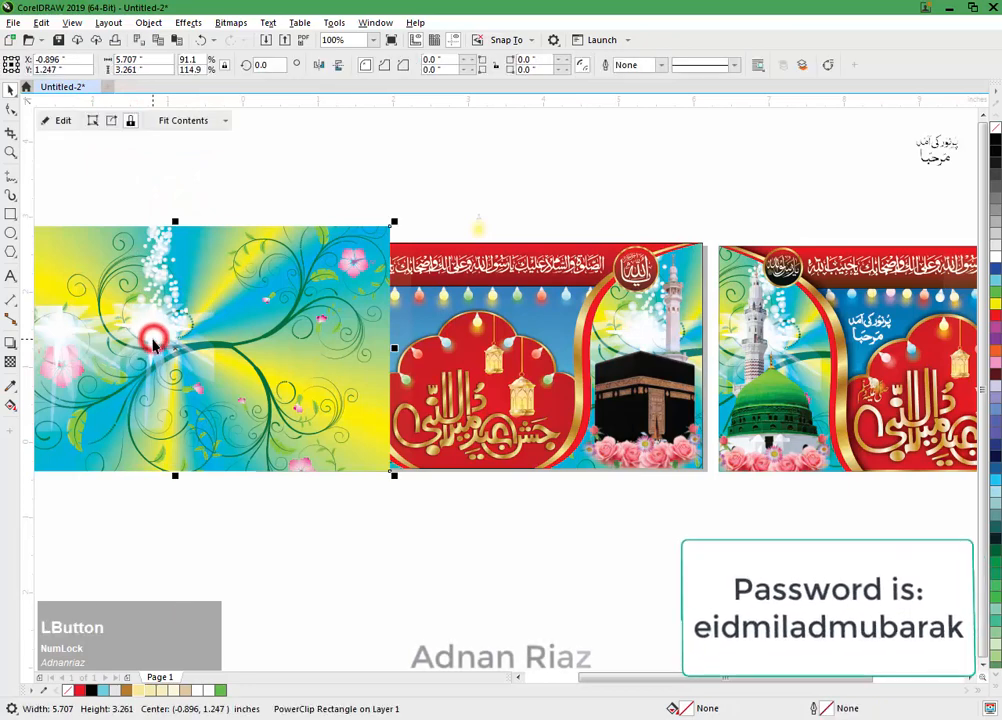
key(Delete)
Step: Give the emptied curved panel shape a solid black fill and a black outline
click(152, 340)
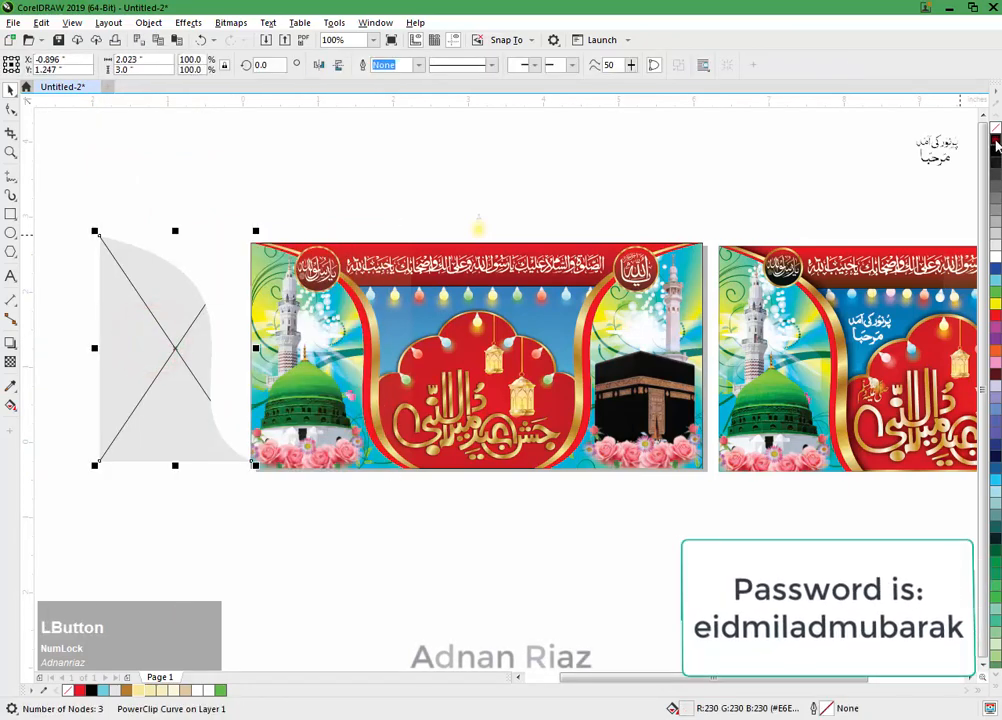
click(996, 143)
right_click(996, 143)
click(470, 141)
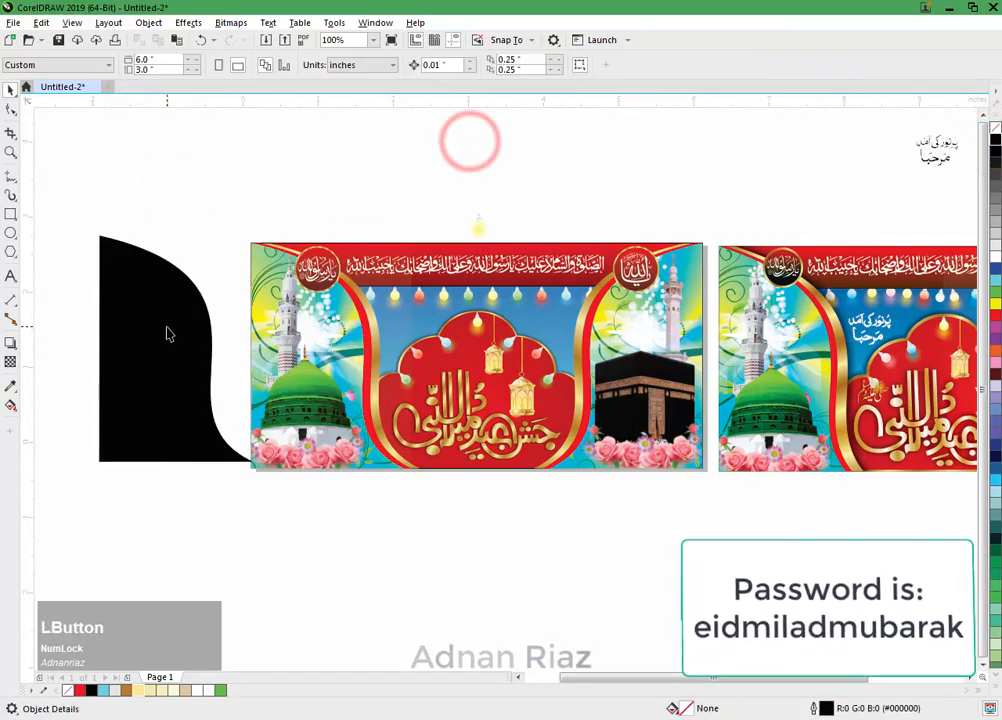
Step: Convert the black curved panel to a 300 dpi RGB bitmap with a transparent background
click(164, 329)
click(231, 22)
click(241, 39)
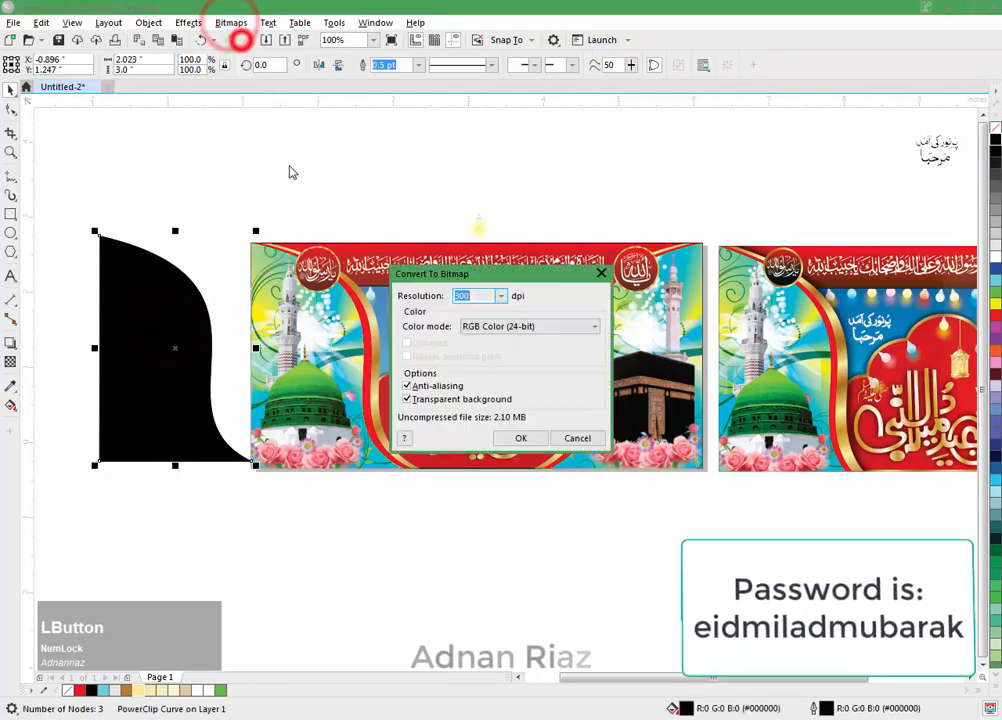
click(520, 438)
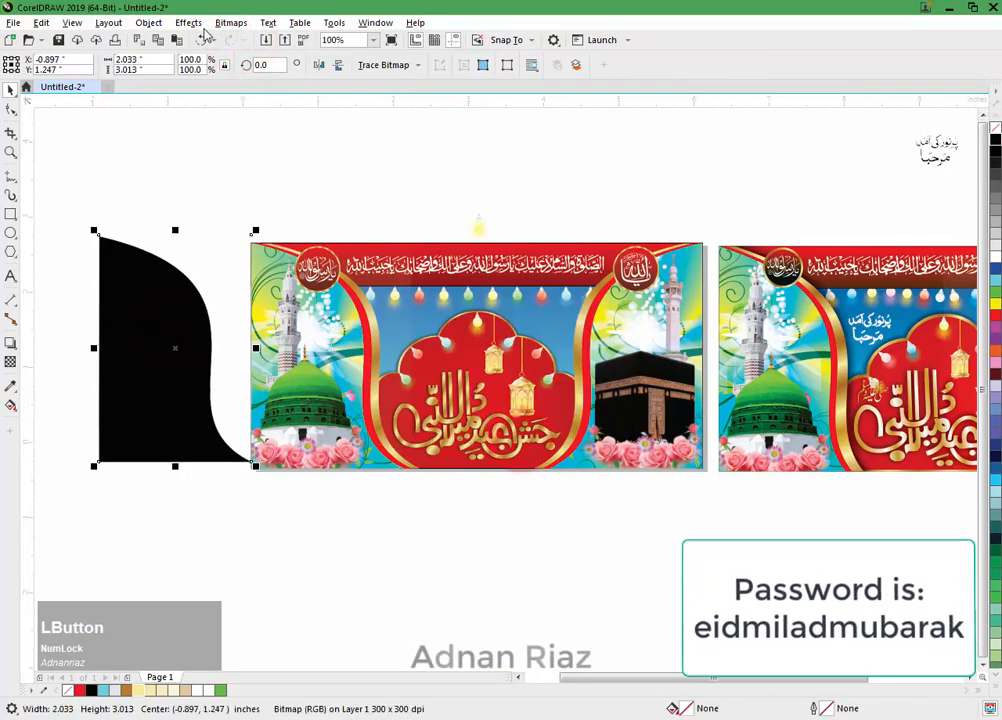
Step: Apply a Gaussian Blur with a 7.1 pixel radius to the black curved panel bitmap
click(188, 22)
mouse_move(205, 103)
click(312, 118)
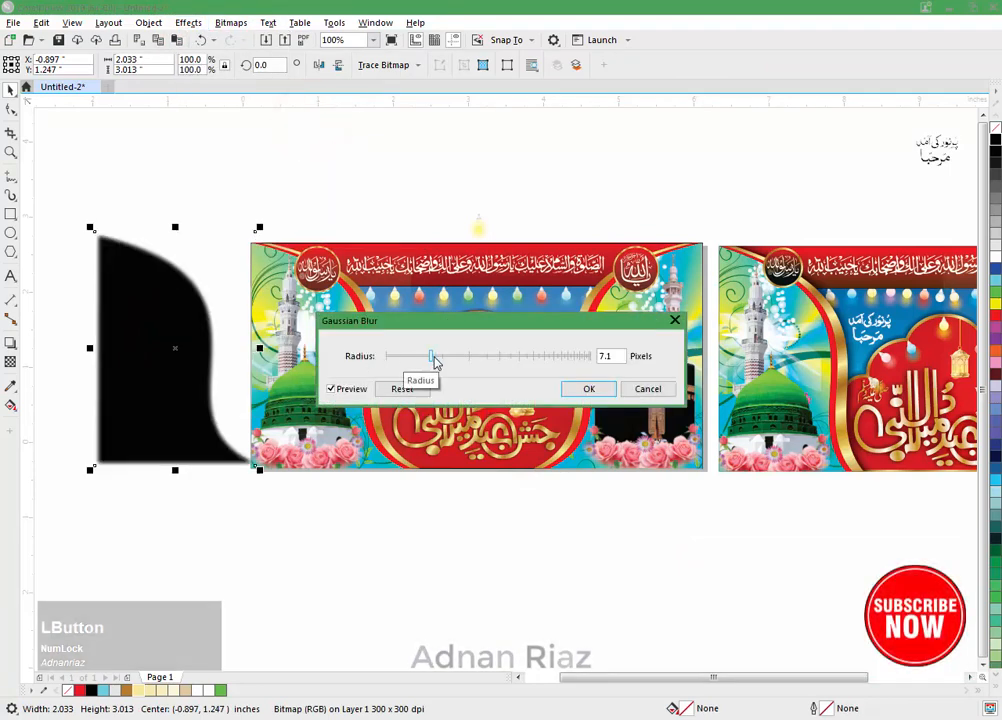
click(432, 356)
click(589, 388)
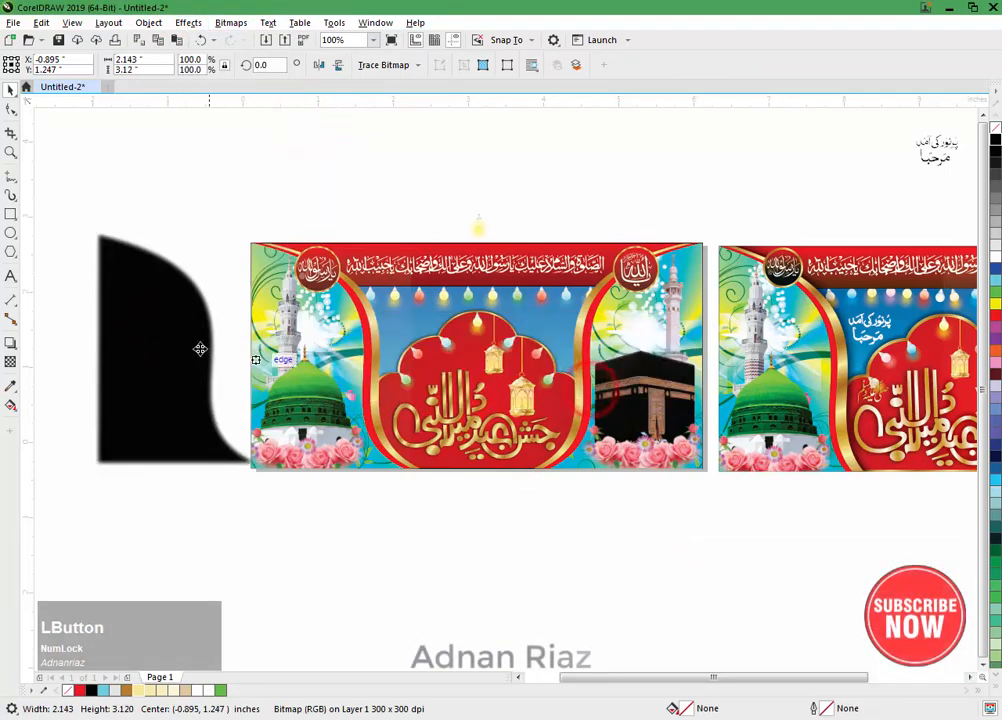
Step: Apply a uniform transparency of 51 to the blurred black panel
click(11, 361)
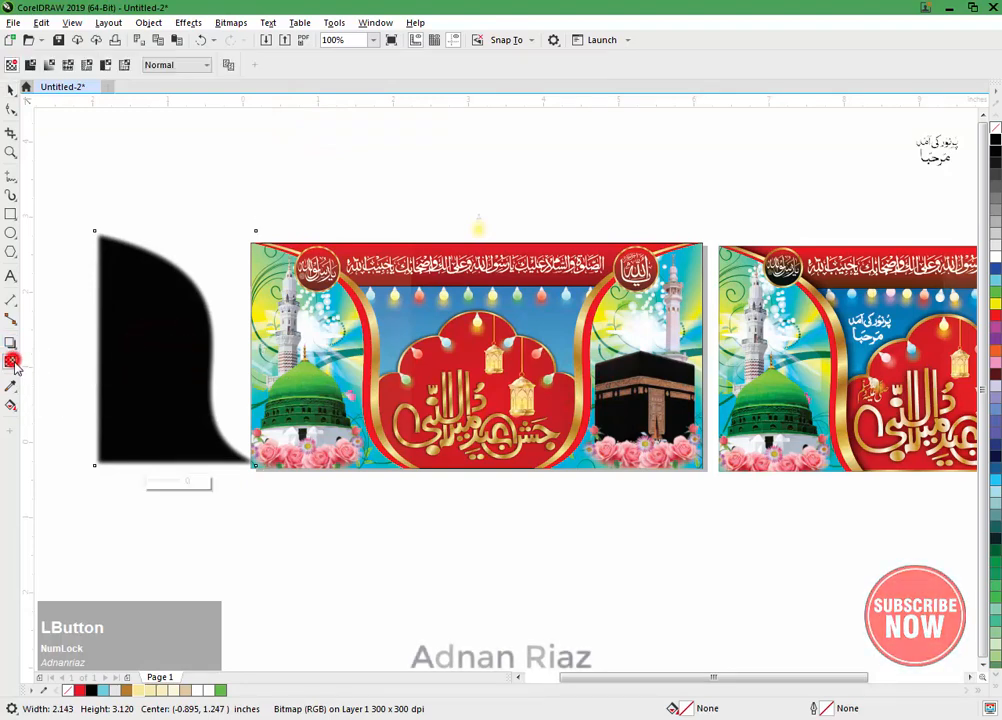
drag(80, 363, 186, 363)
key(ctrl+z)
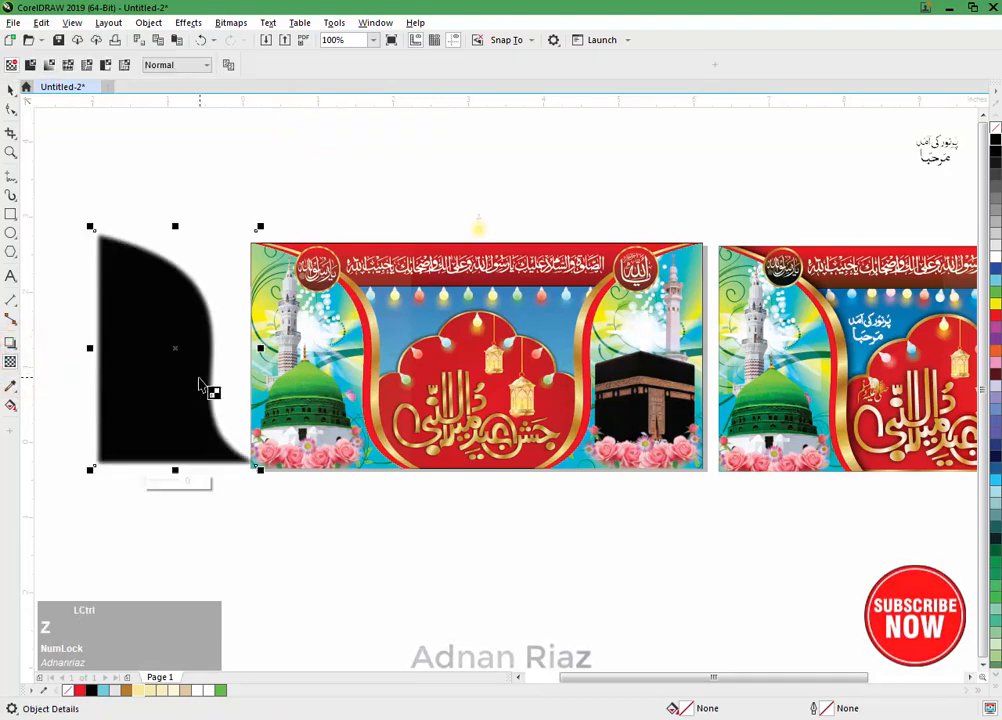
drag(155, 486, 165, 486)
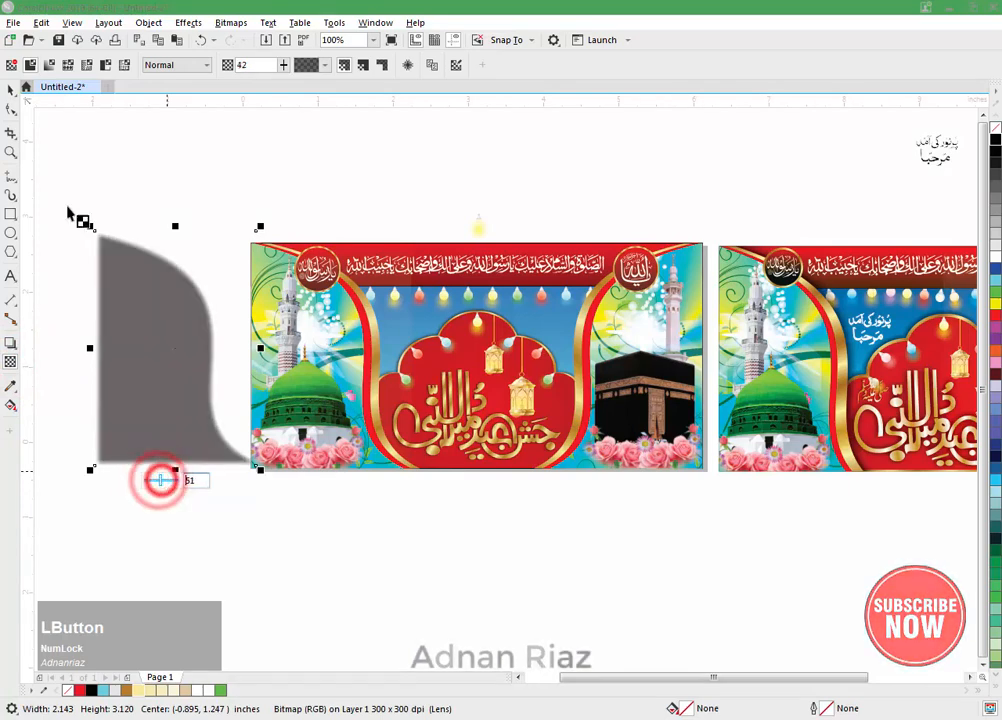
Step: Align the transparent black shadow with the original mosque panel by horizontal and vertical centres
click(9, 91)
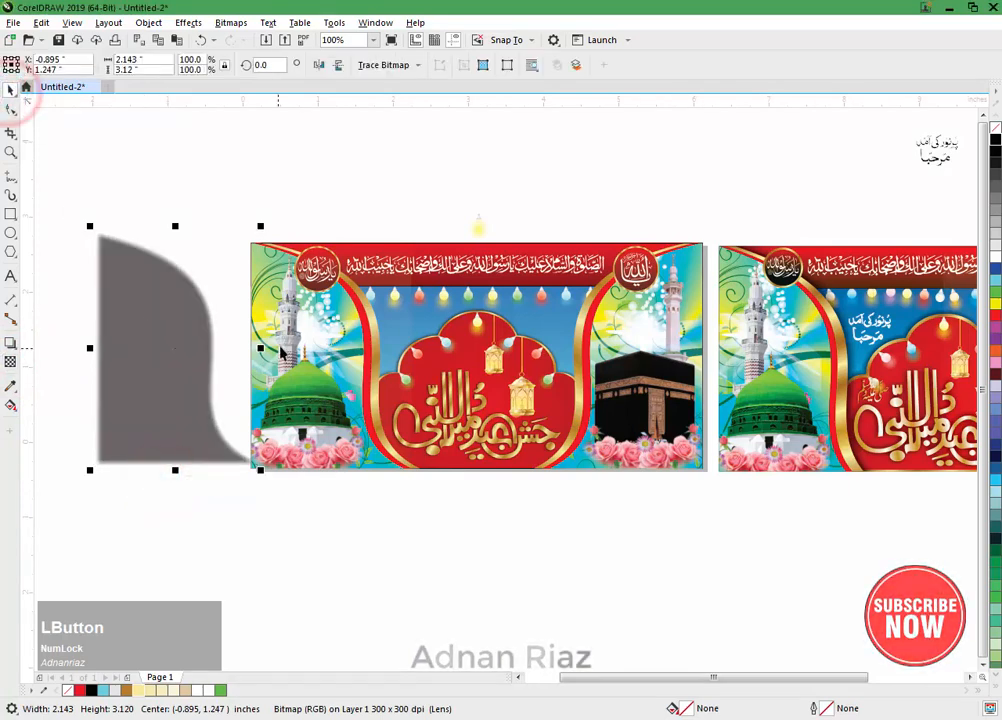
shift+click(288, 336)
key(c)
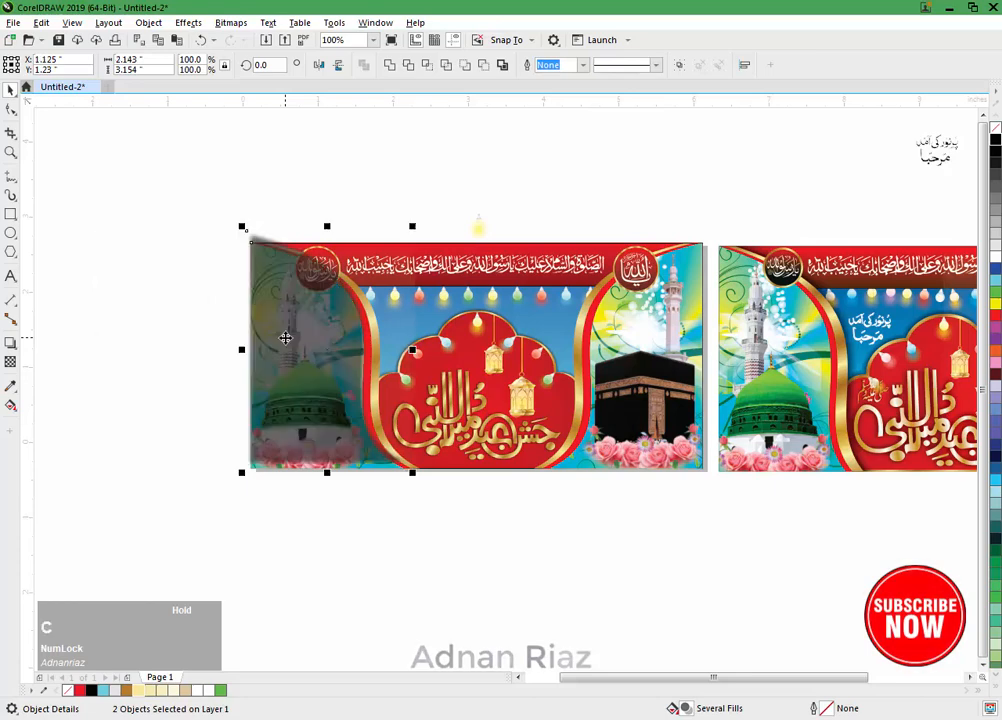
key(e)
click(170, 342)
Step: PowerClip the blurred mosque panel shadow inside the banner's background rectangle
click(309, 349)
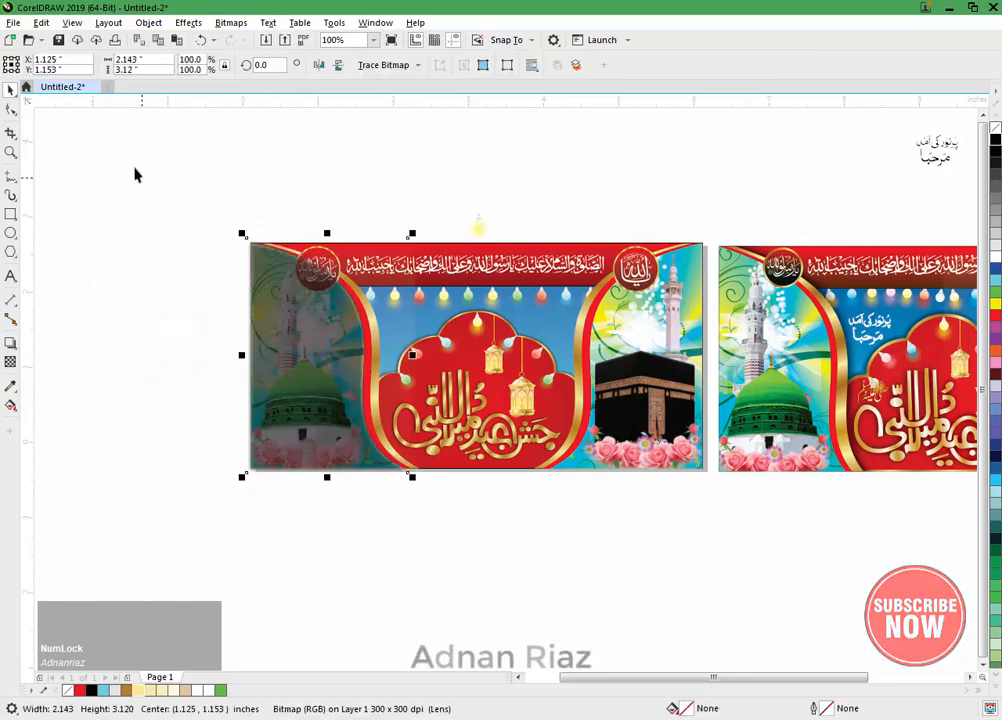
click(152, 25)
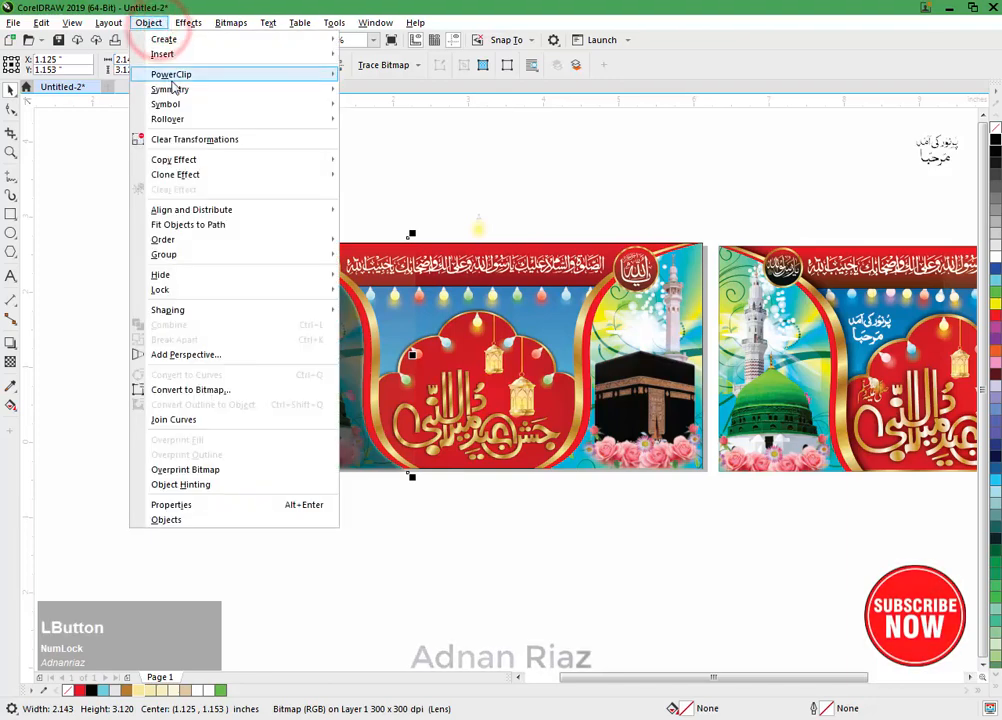
mouse_move(166, 73)
click(372, 70)
click(406, 327)
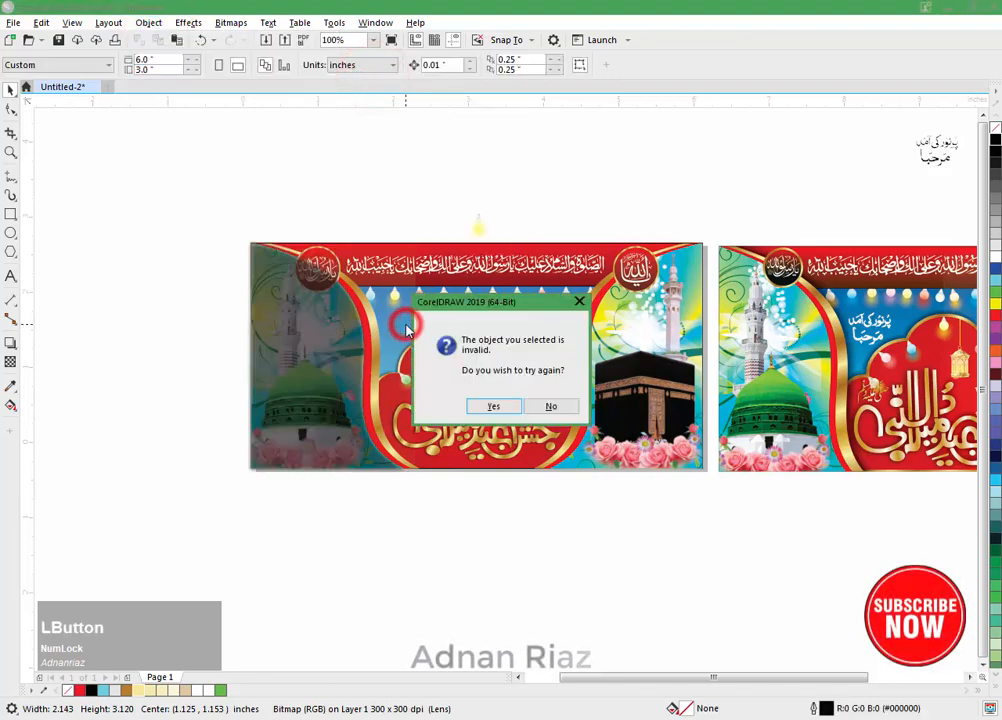
click(490, 406)
click(529, 313)
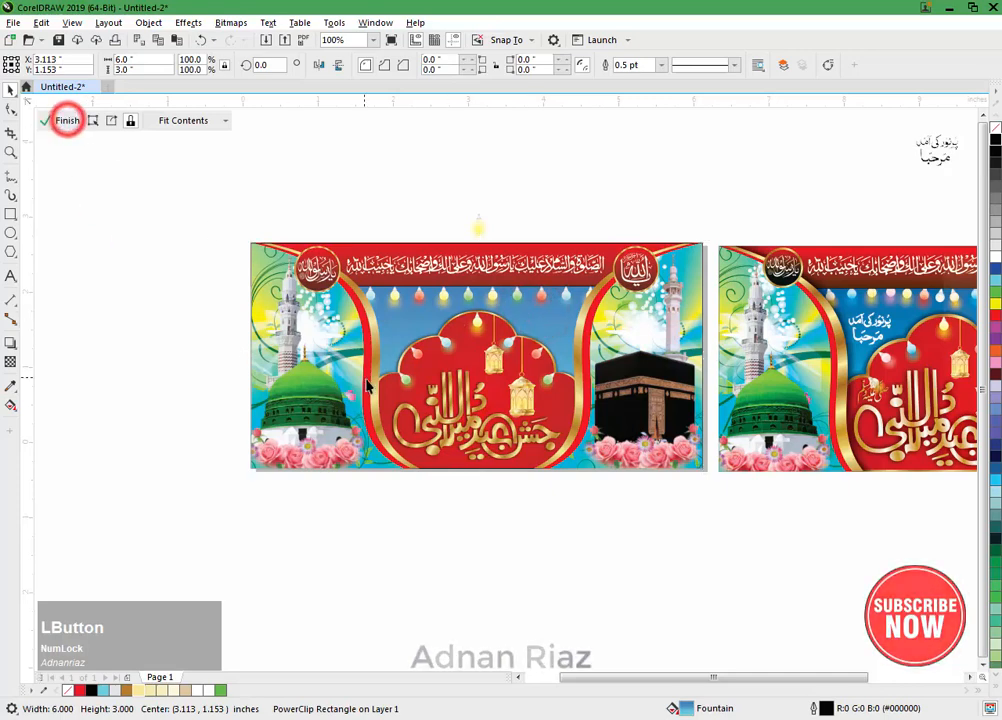
Step: Edit the PowerClip contents and shift the mosque panel's shadow right to about X 1.352 inches
double_click(324, 368)
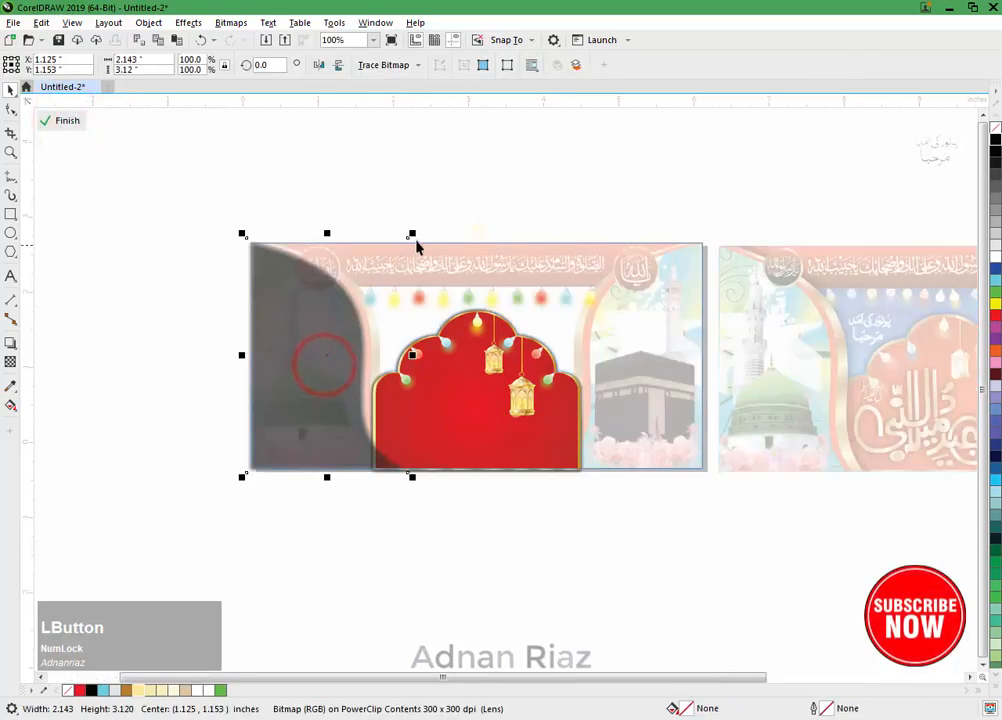
drag(413, 235, 422, 221)
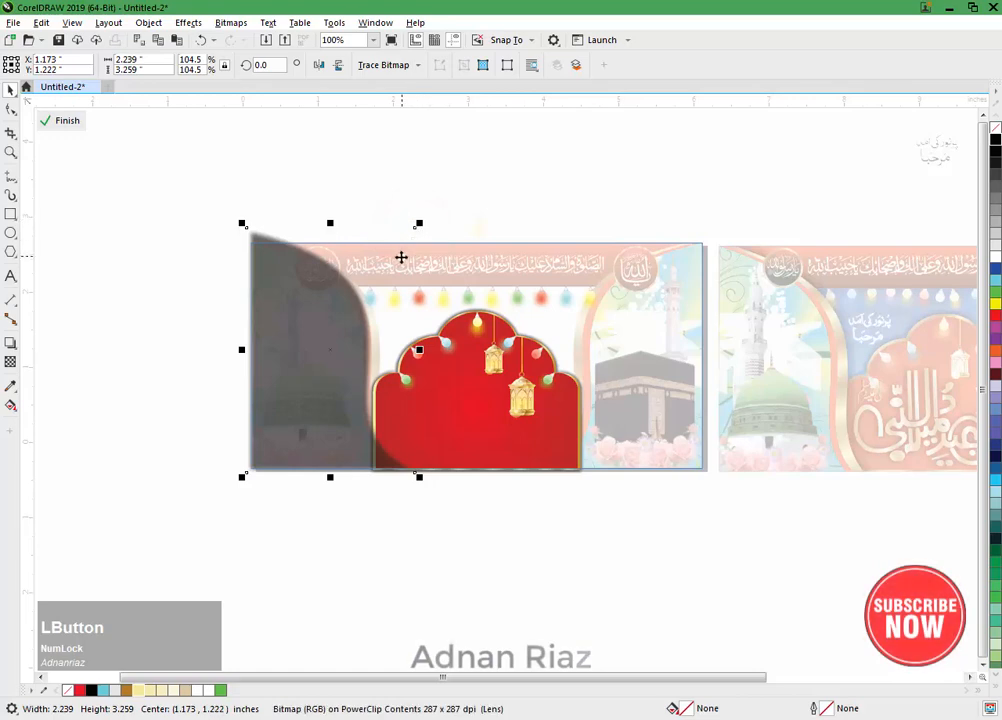
scroll(398, 264, up, 1)
key(ctrl+z)
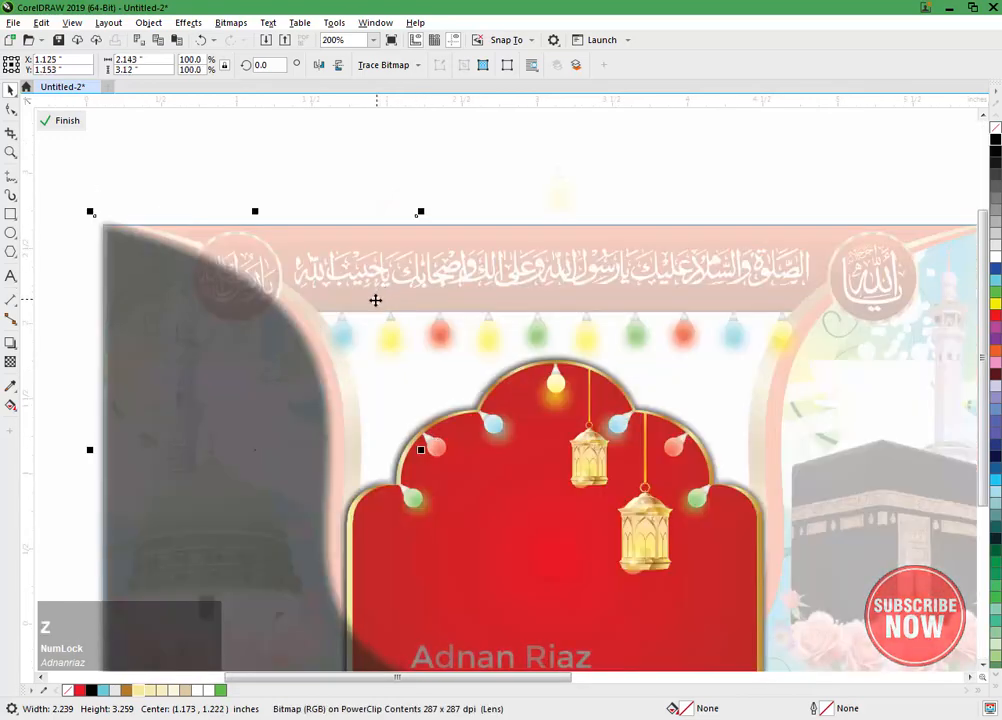
scroll(339, 266, down, 1)
key(Right)
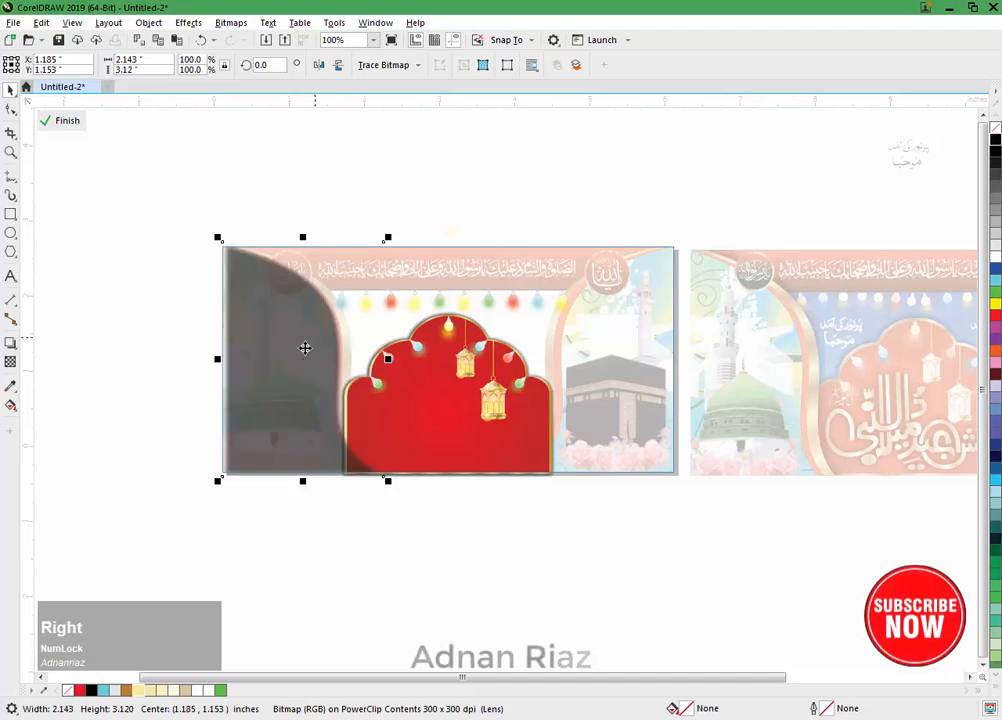
drag(305, 348, 306, 353)
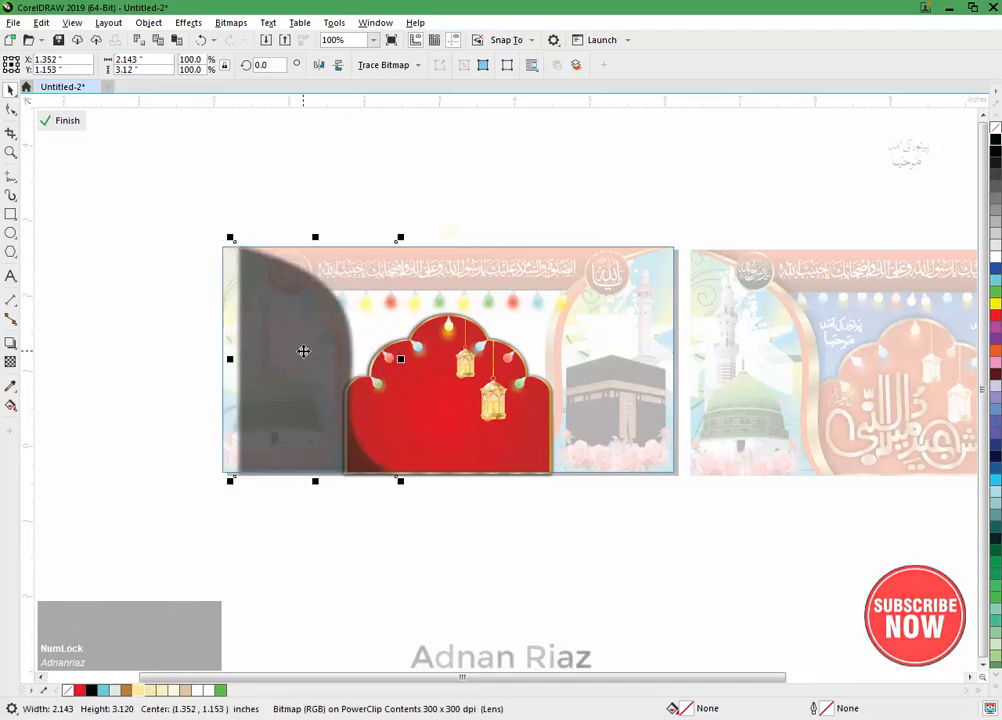
click(66, 122)
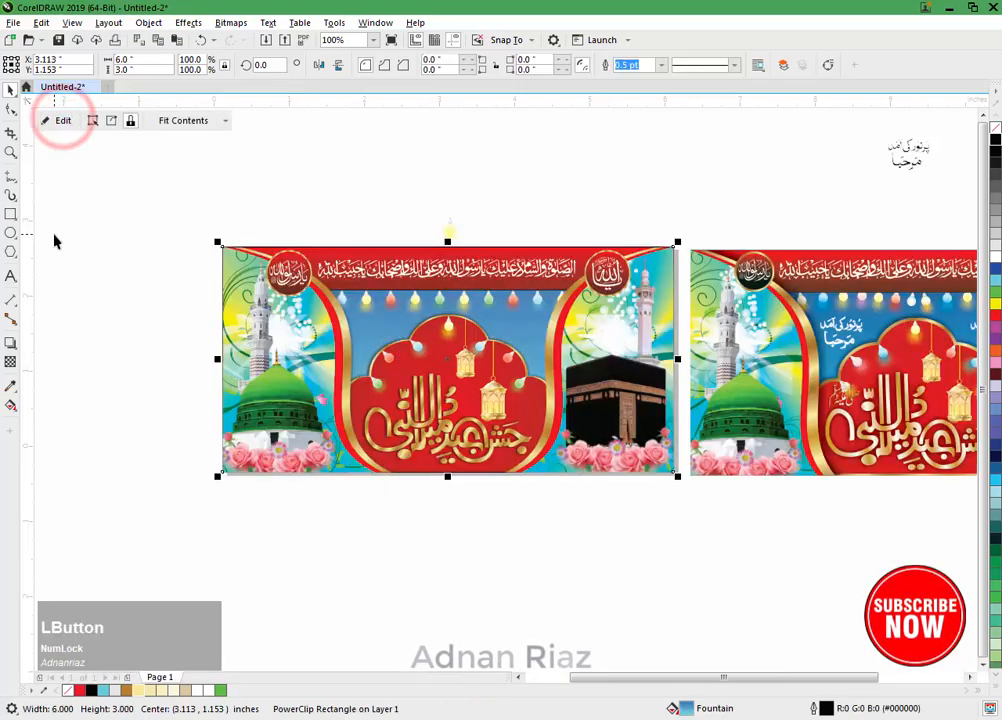
Step: Reopen the PowerClip contents and move the mosque panel's shadow further right to about X 1.404 inches
click(65, 122)
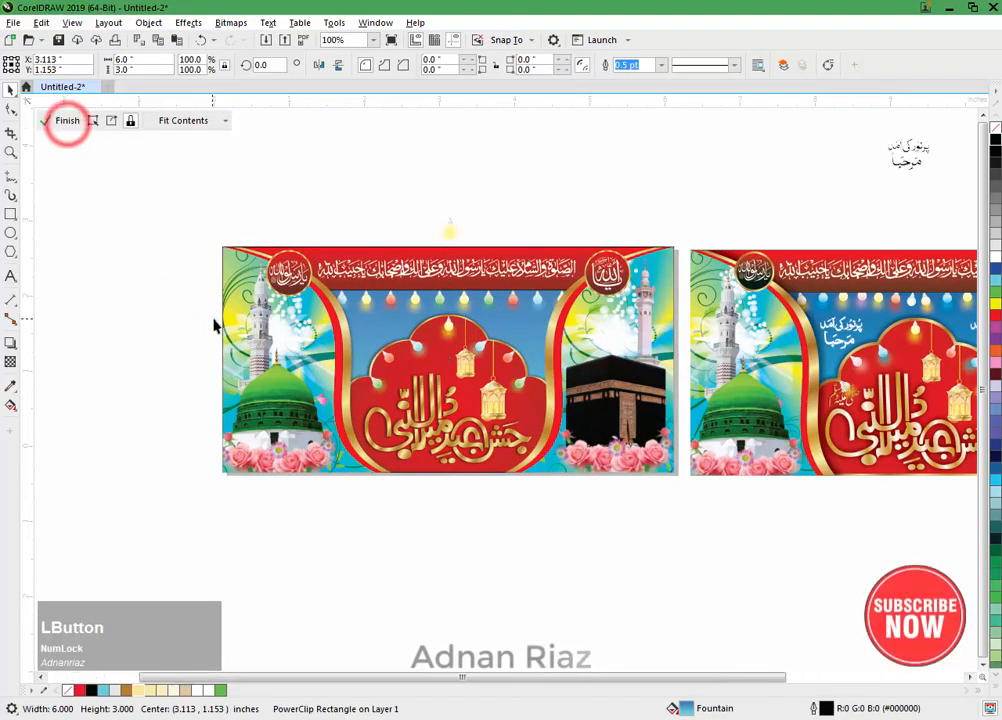
drag(389, 458, 398, 506)
drag(463, 375, 471, 369)
scroll(476, 360, down, 2)
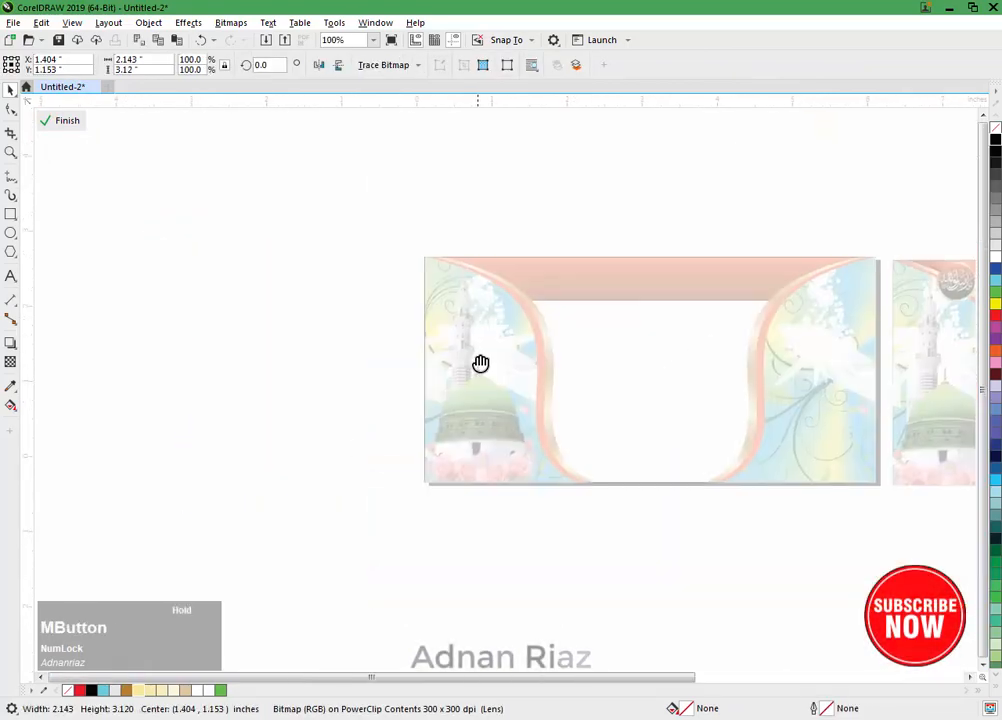
scroll(479, 362, right, 3)
Step: Duplicate the shadow to the right over the red arch inside the PowerClip, at about X 3.727 inches
drag(252, 336, 425, 340)
right_click(425, 340)
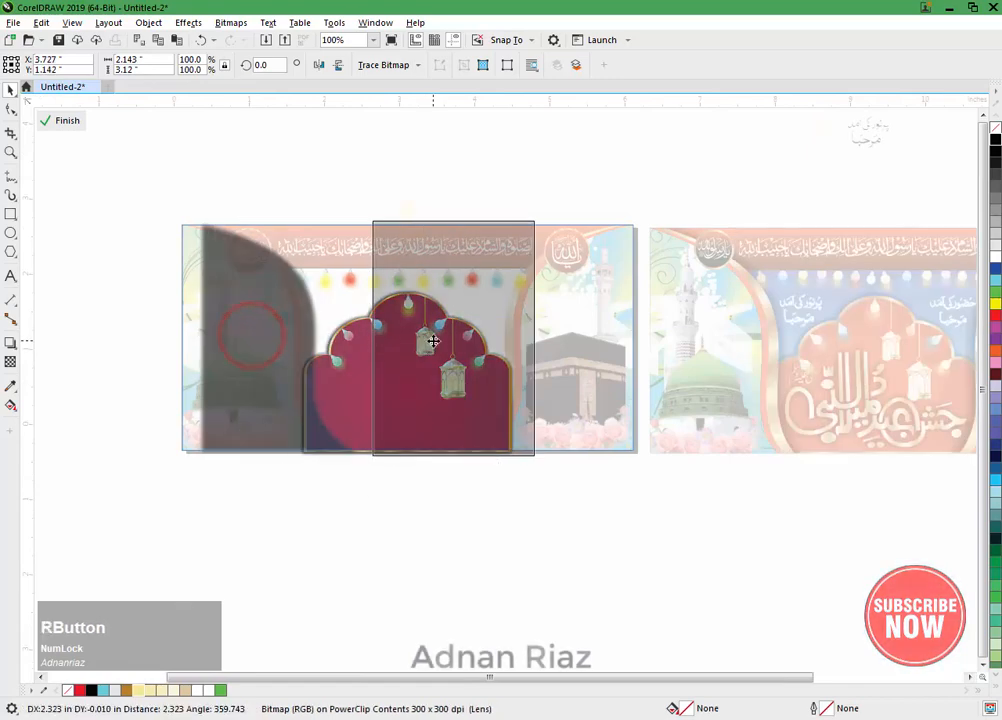
click(60, 120)
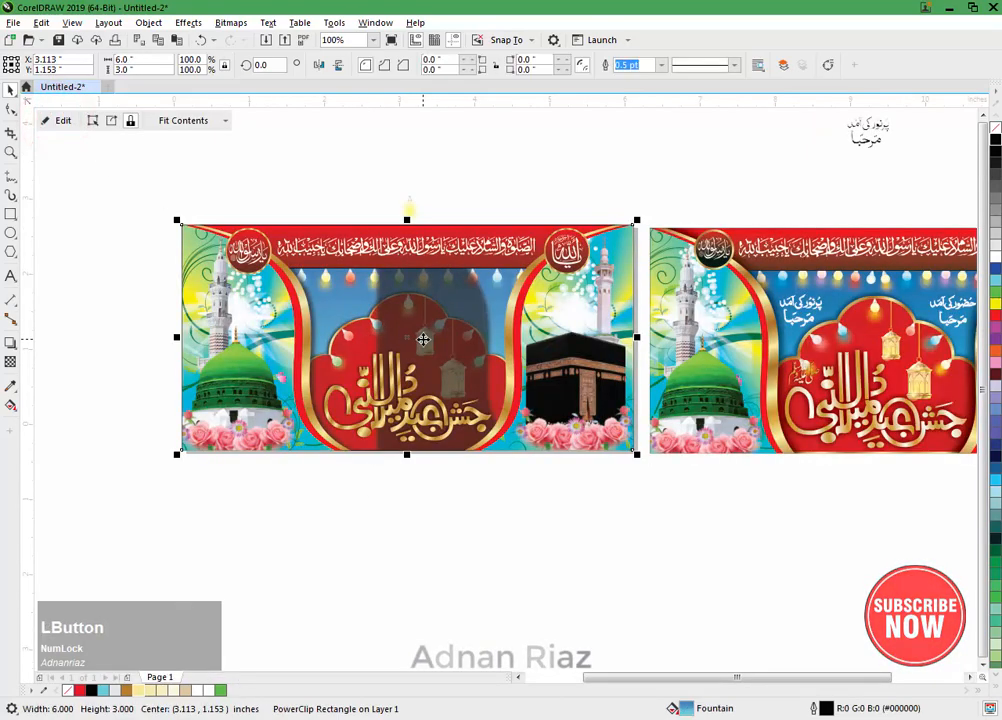
click(65, 120)
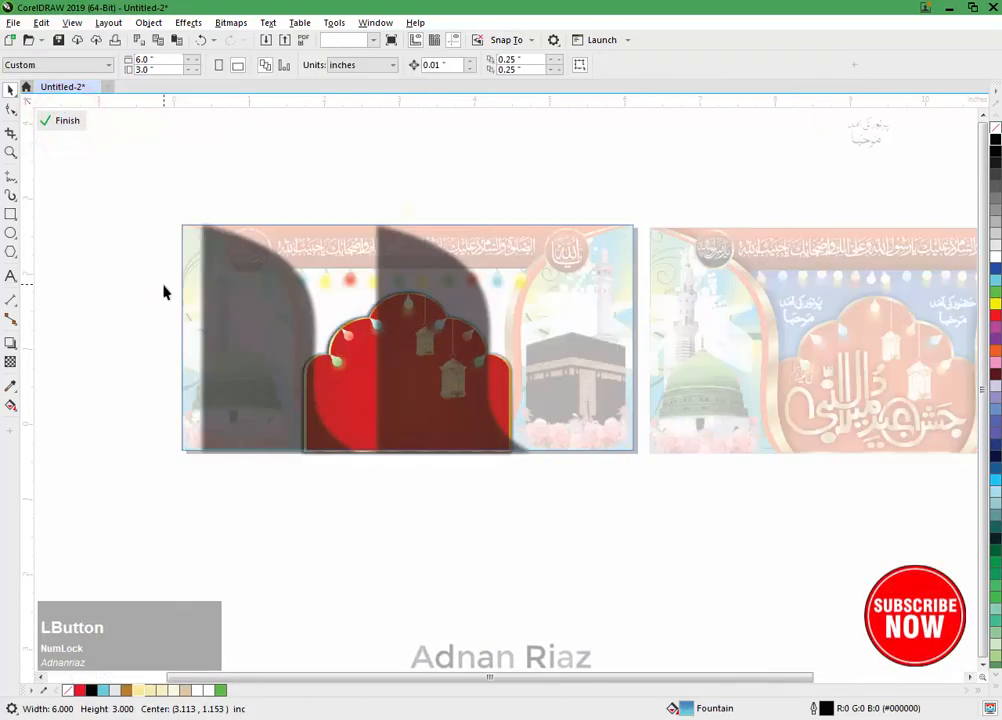
click(125, 314)
Step: Mirror the duplicated shadow horizontally and move it over the Kaaba side, at about X 4.855 inches
click(437, 344)
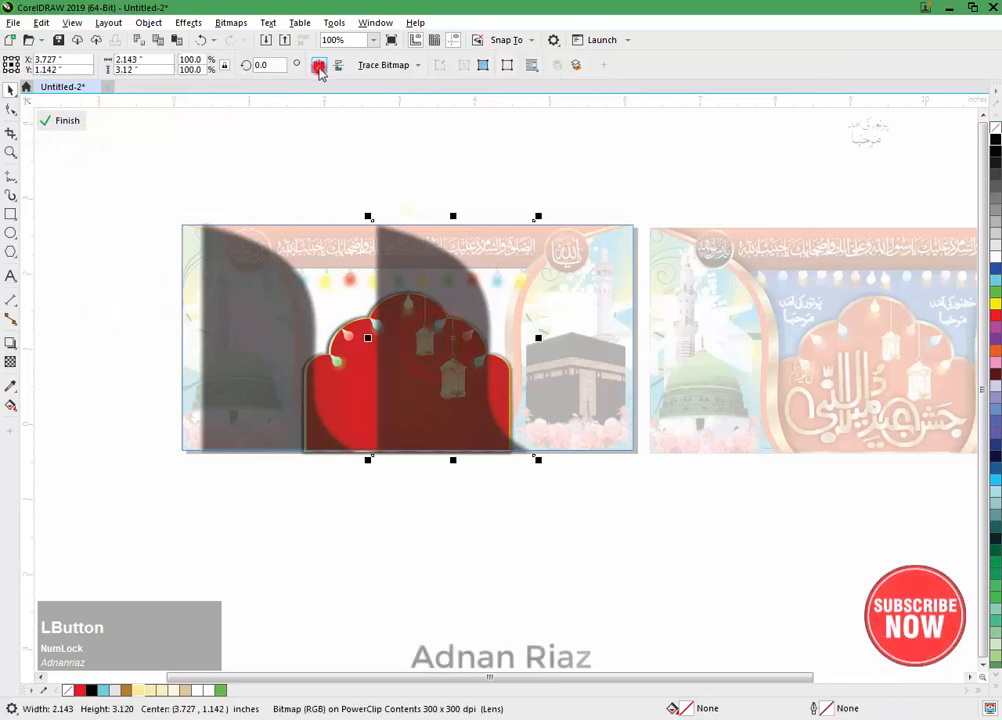
click(318, 66)
click(336, 195)
drag(436, 358, 538, 343)
scroll(557, 309, up, 1)
scroll(509, 330, down, 1)
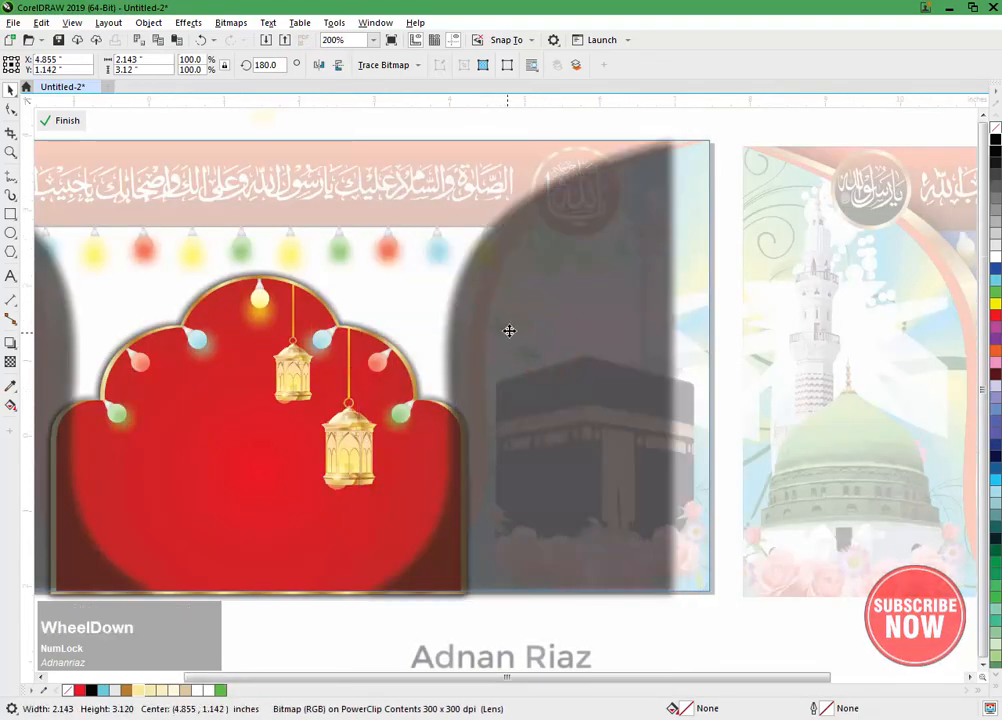
Step: Group the two side shadows, centre the group on the banner and finish editing the PowerClip
shift+click(217, 368)
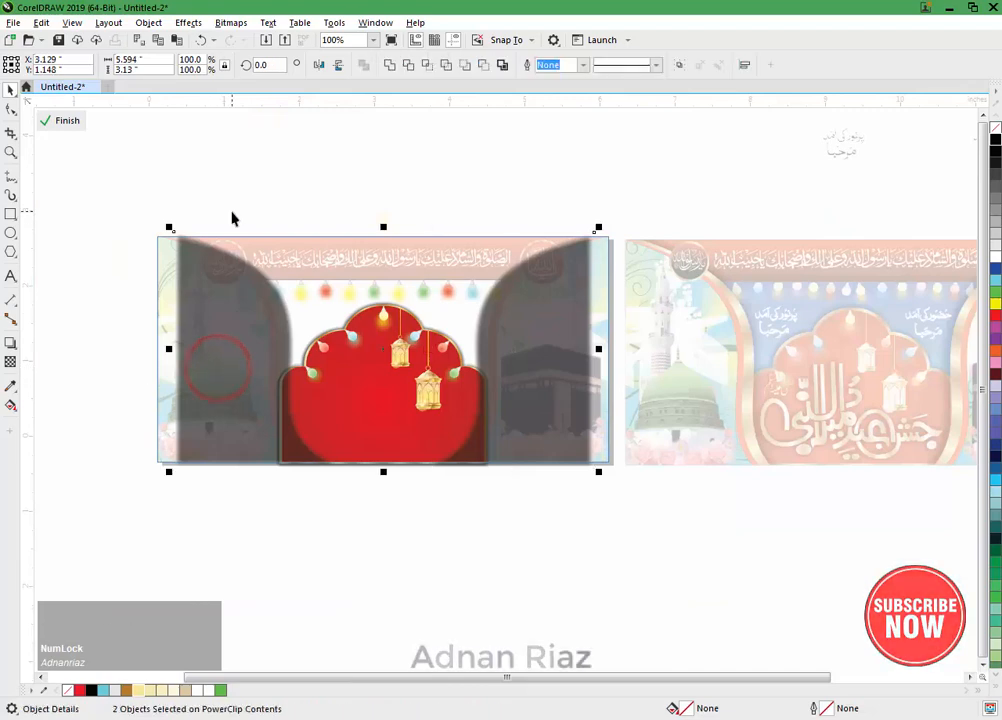
key(ctrl+g)
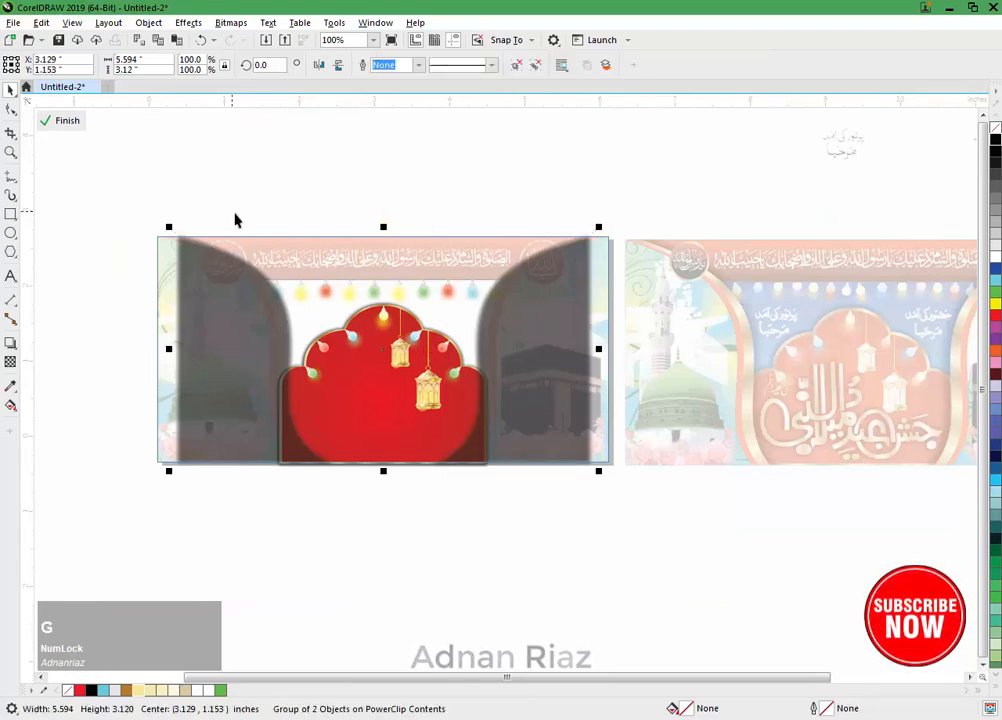
drag(298, 247, 300, 248)
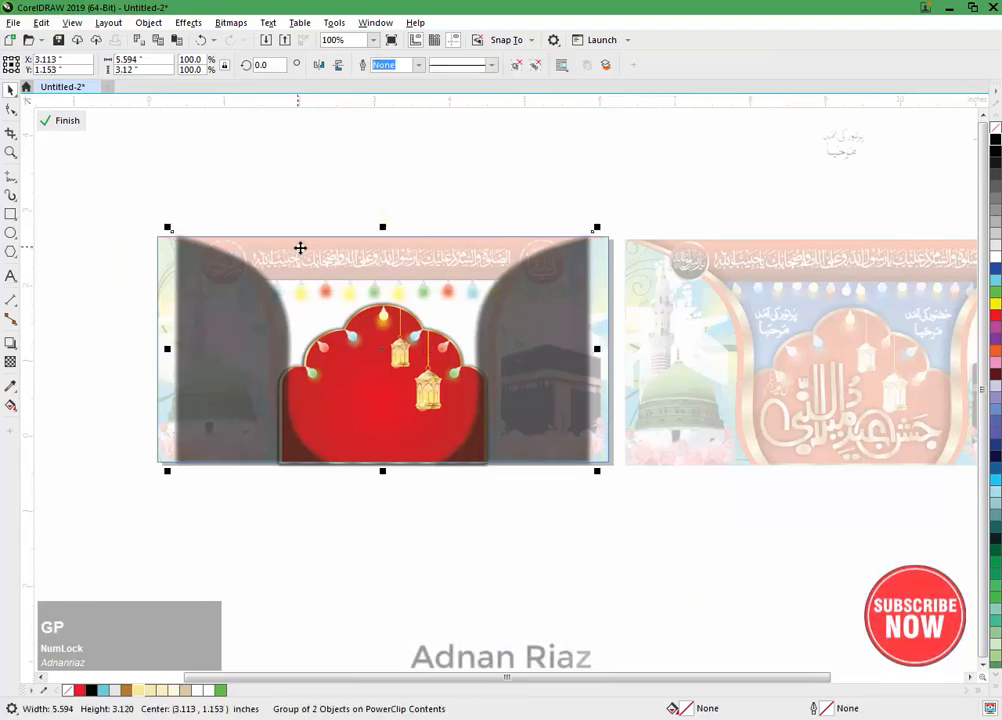
click(67, 120)
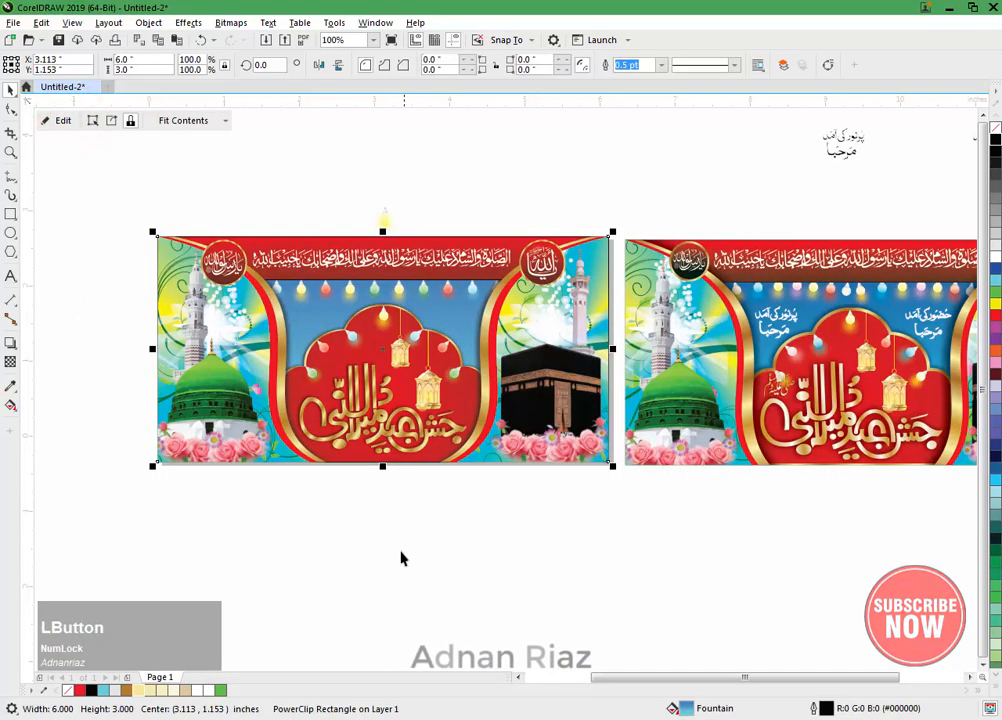
click(380, 544)
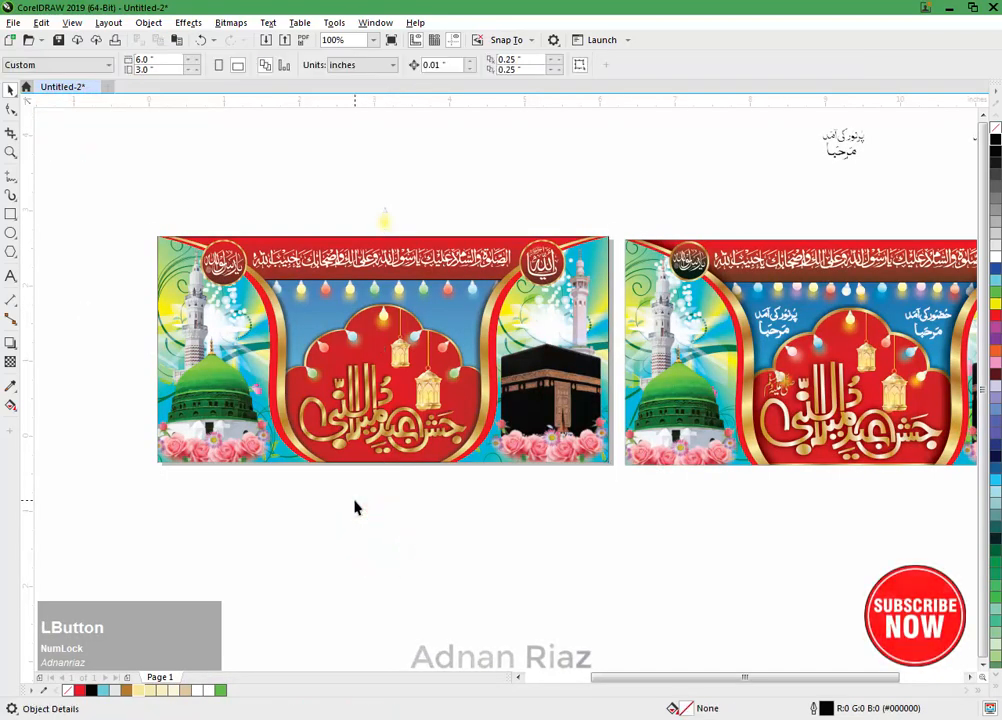
key(F4)
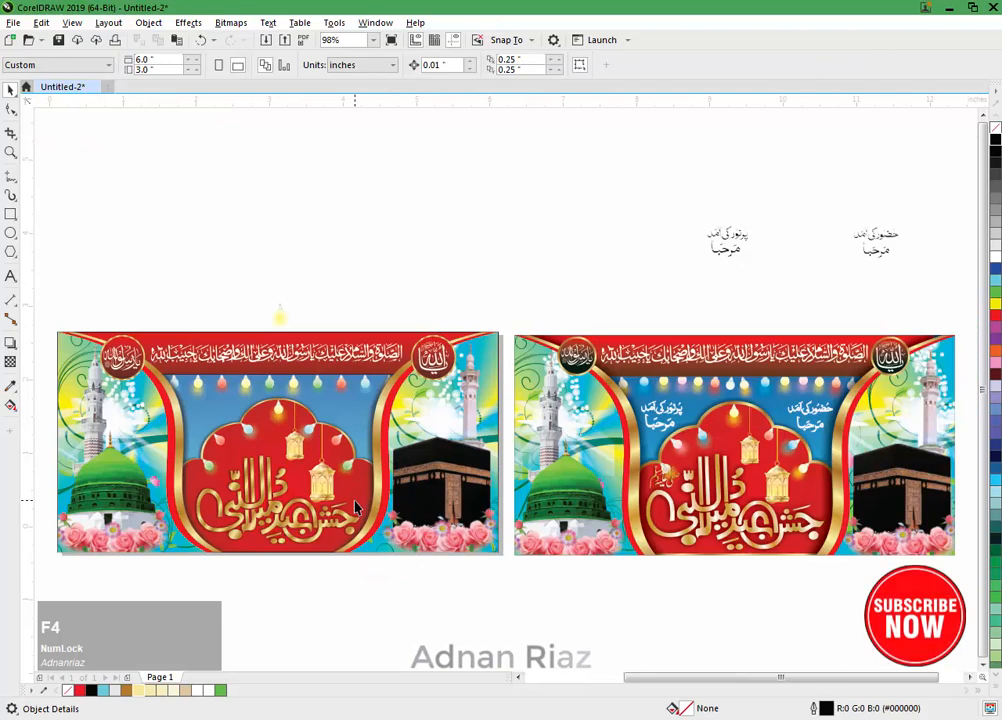
Step: Copy the two black Urdu greeting texts onto the blue areas on both sides of the arch's top
drag(466, 395, 490, 391)
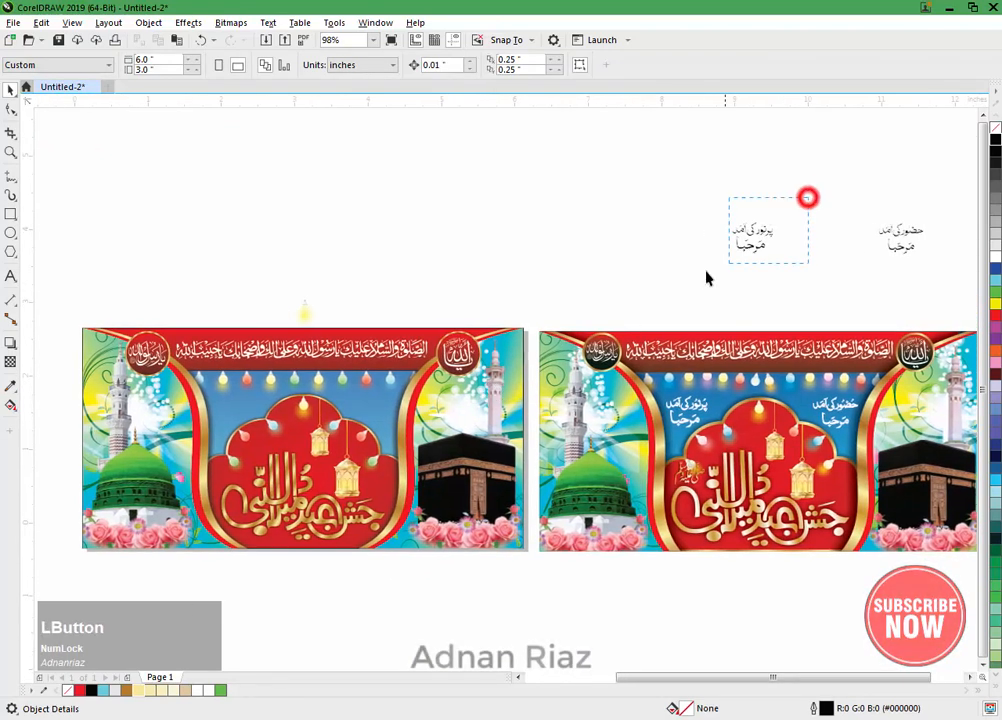
drag(706, 278, 708, 276)
shift+click(895, 232)
drag(826, 237, 172, 407)
right_click(303, 412)
scroll(271, 389, up, 1)
scroll(242, 390, down, 1)
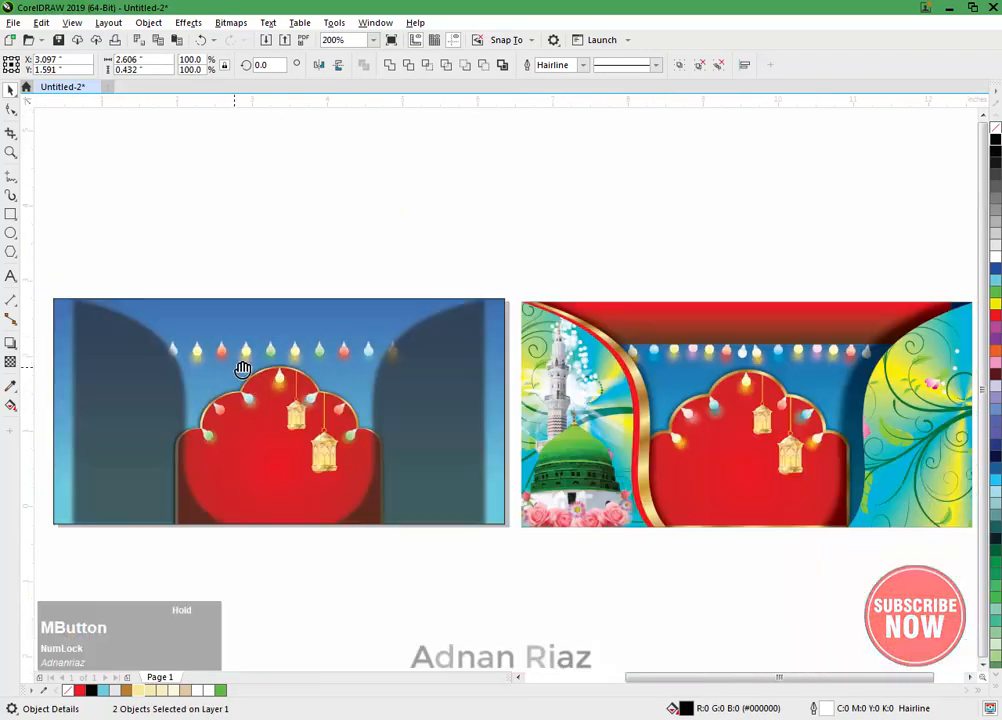
scroll(242, 390, up, 1)
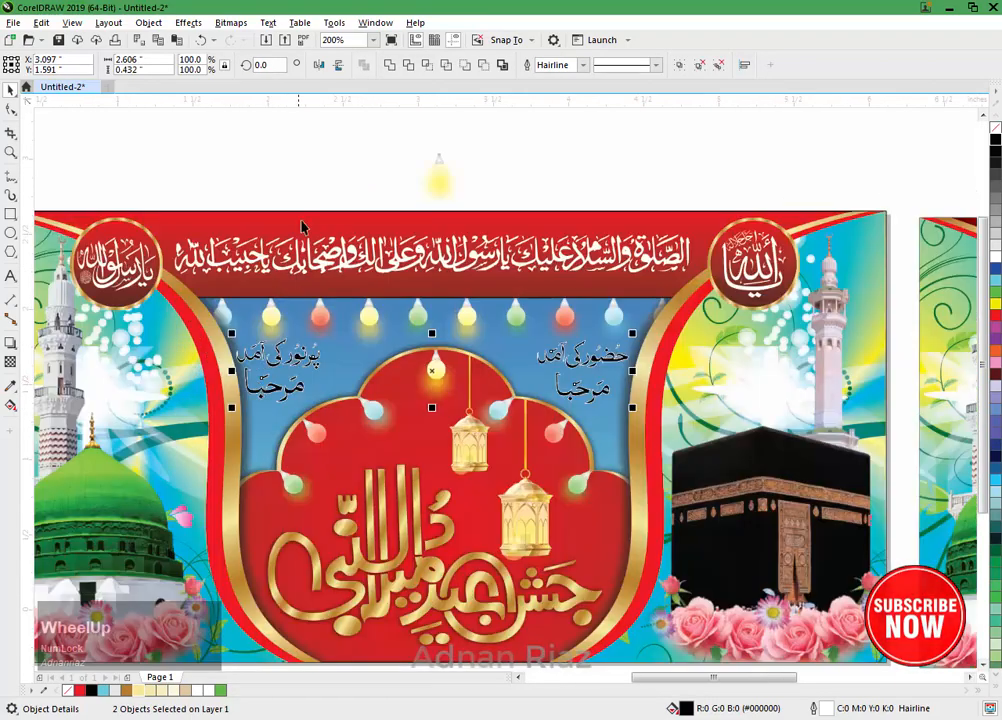
Step: Fill both copied greeting texts with uniform dark green, #0F752E
click(307, 184)
scroll(615, 372, up, 1)
click(603, 366)
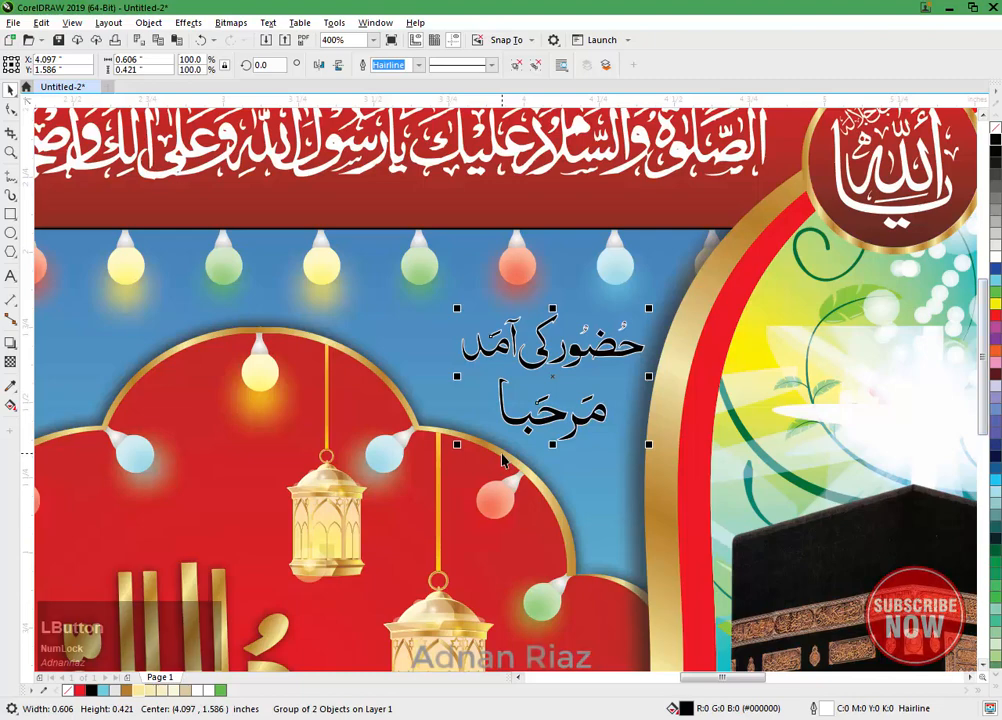
scroll(625, 425, down, 1)
shift+click(307, 418)
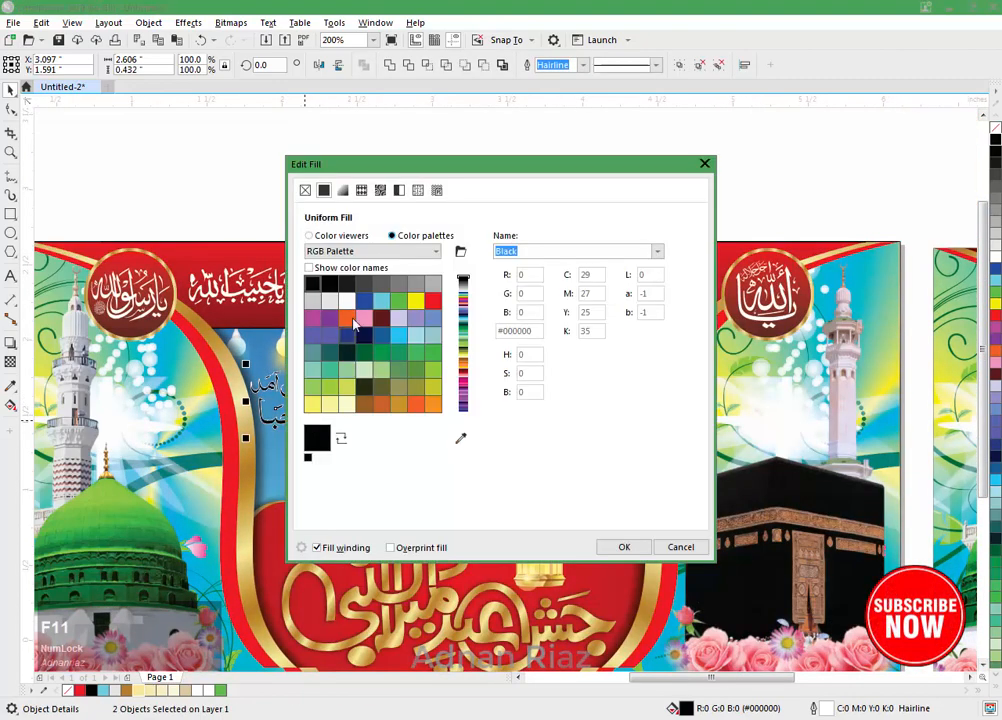
click(311, 236)
click(371, 436)
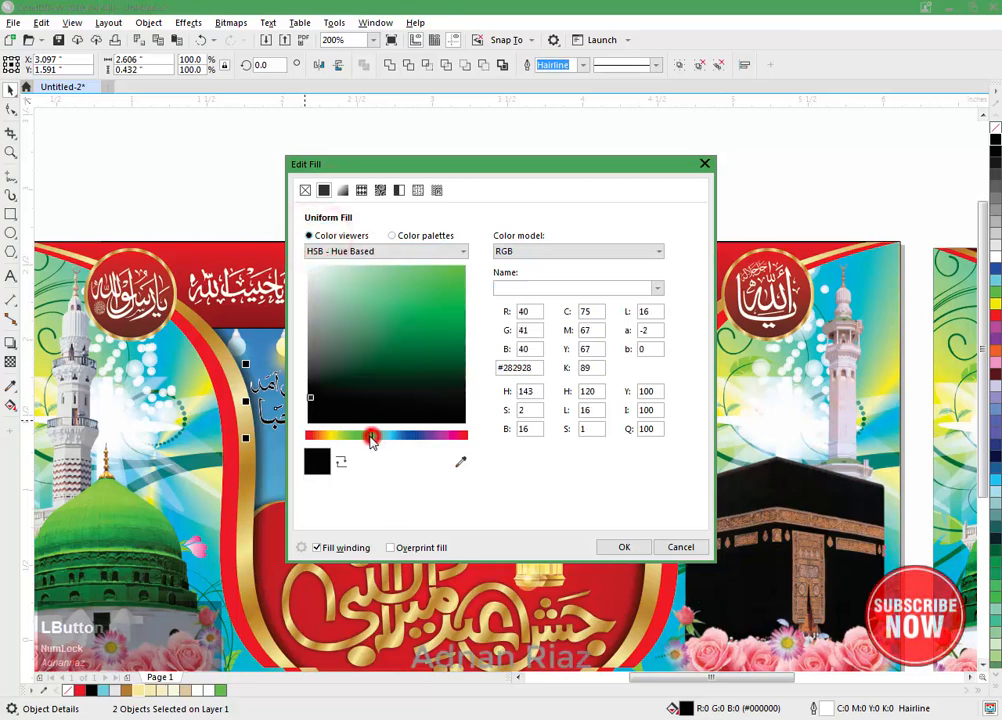
drag(433, 343, 446, 358)
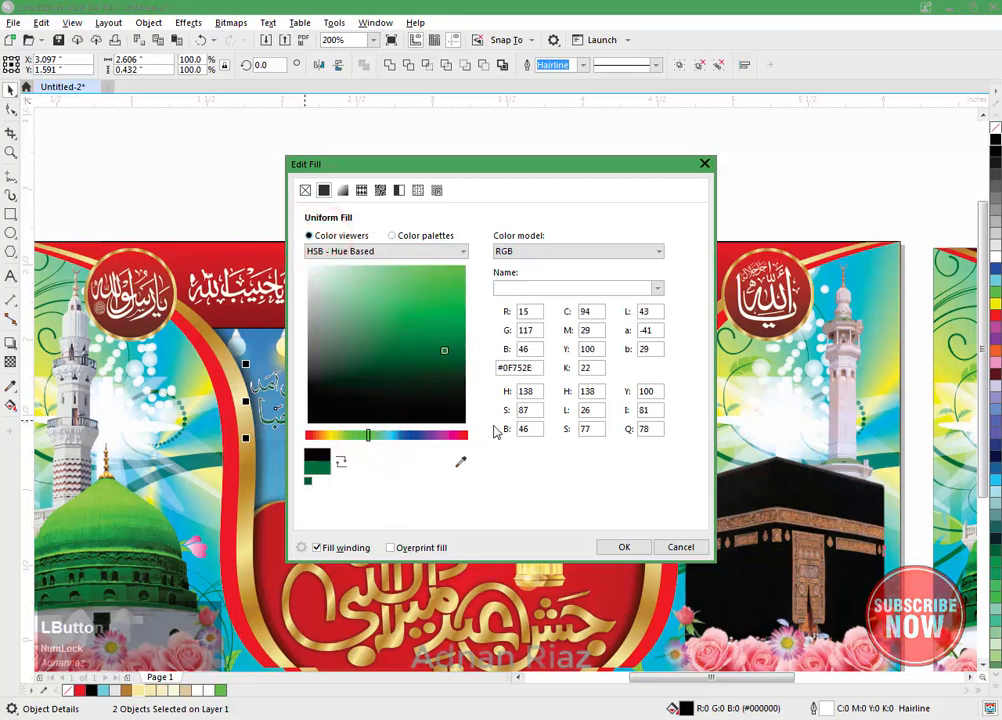
click(624, 549)
Step: Give the green texts a 1.5 pt white outline behind the fill, with rounded corners and line caps
scroll(568, 425, up, 2)
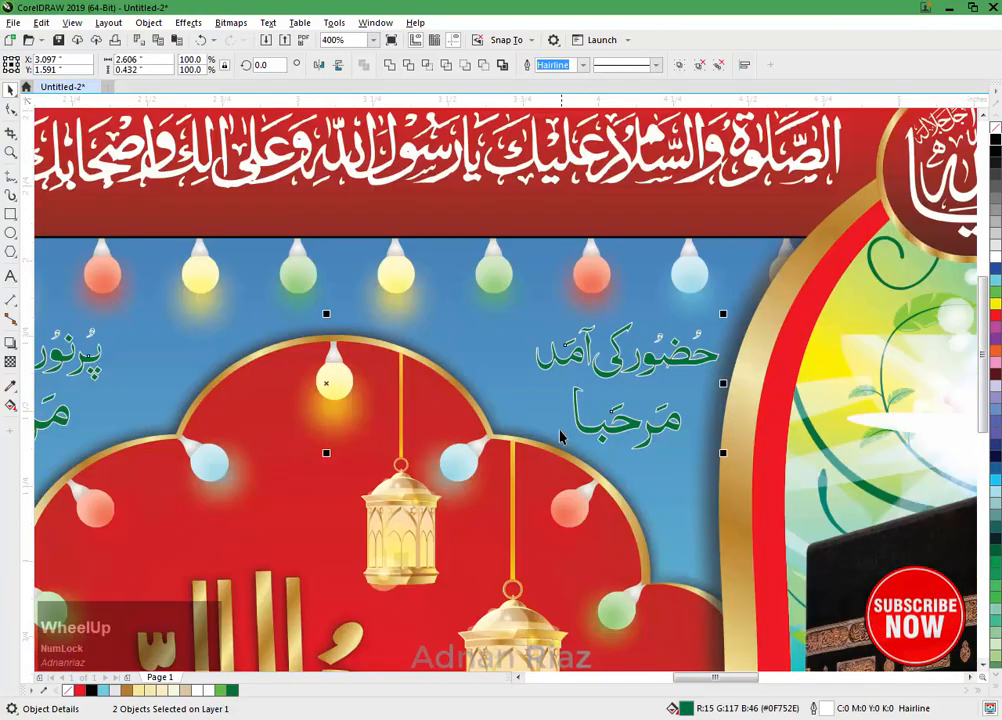
key(F12)
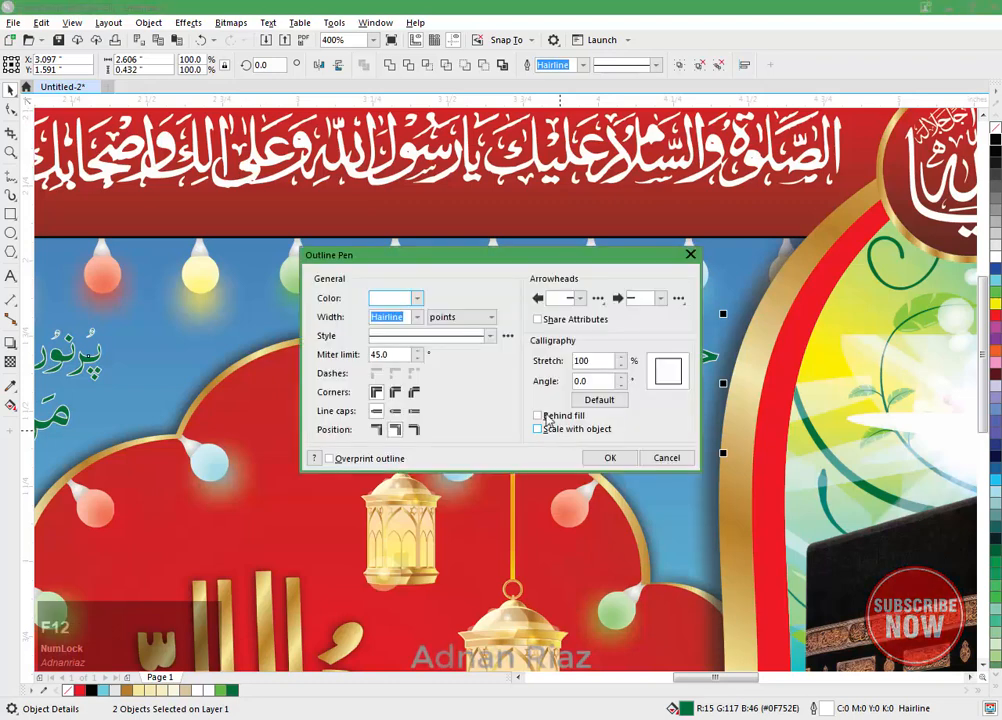
click(395, 391)
click(395, 410)
click(539, 415)
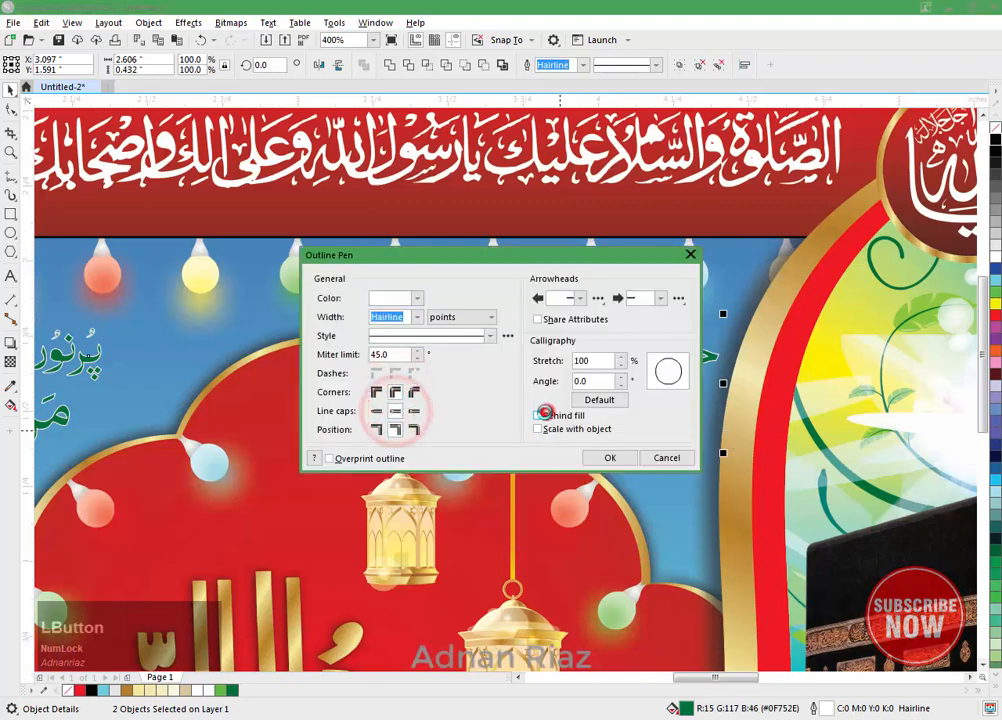
click(416, 317)
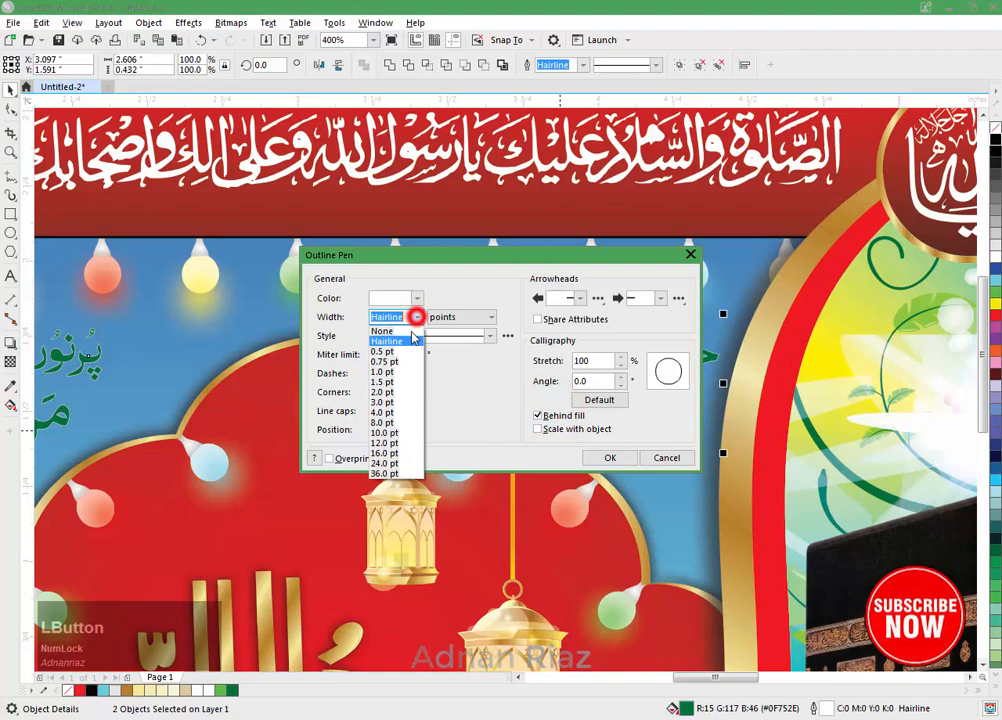
click(400, 385)
click(607, 458)
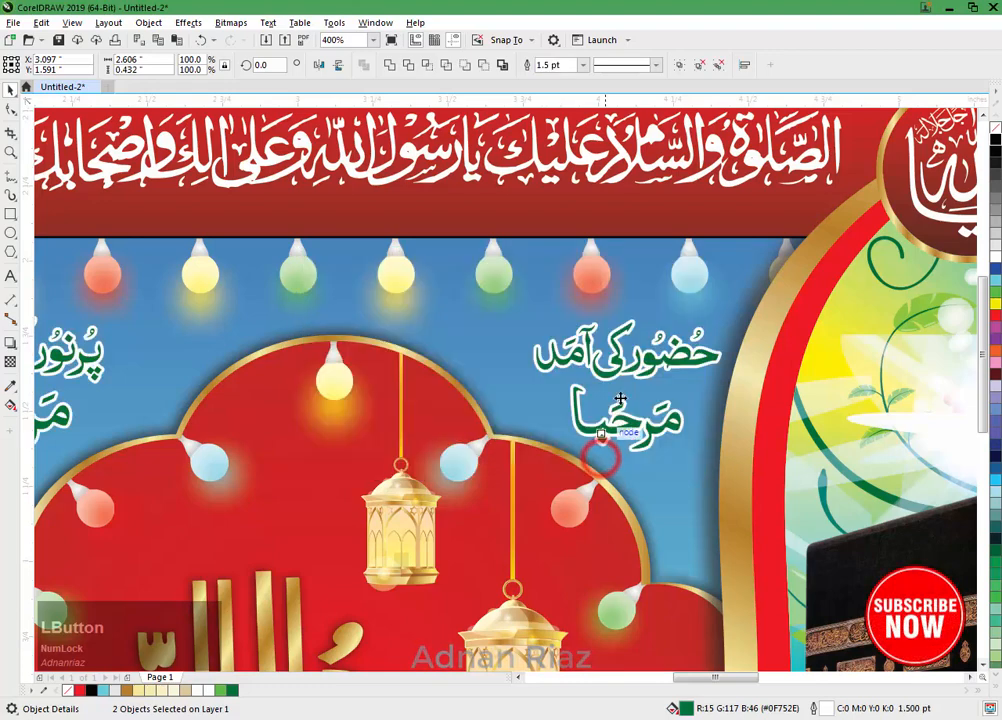
Step: Move the two green greeting texts slightly inward, away from the gold side borders
drag(331, 392, 437, 390)
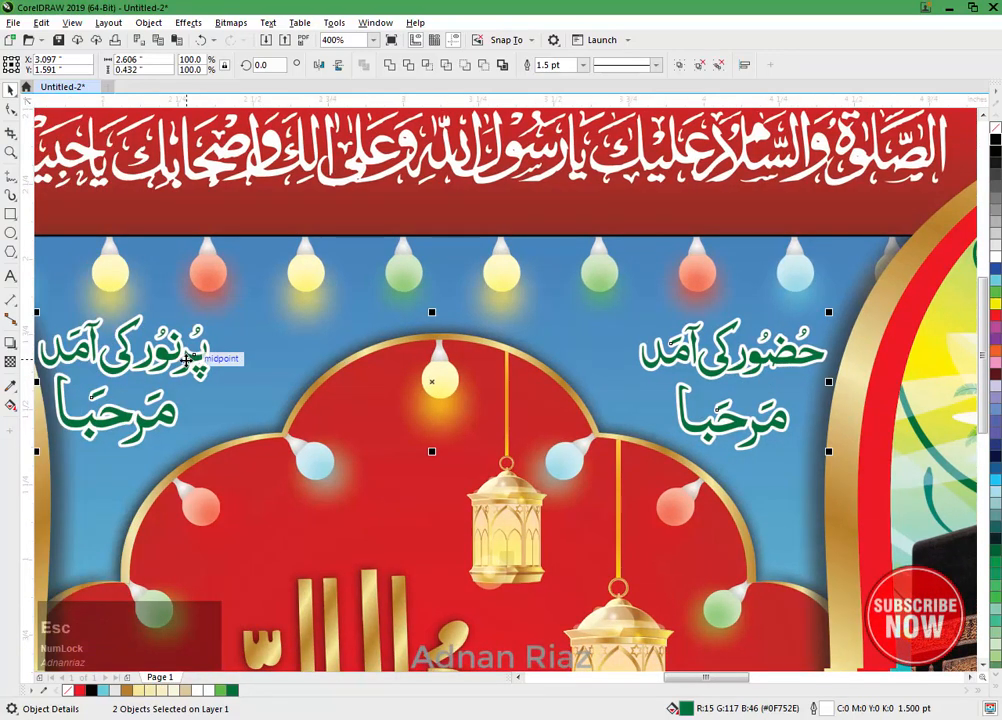
click(253, 339)
click(196, 358)
drag(195, 360, 223, 361)
drag(724, 369, 710, 368)
scroll(585, 378, down, 5)
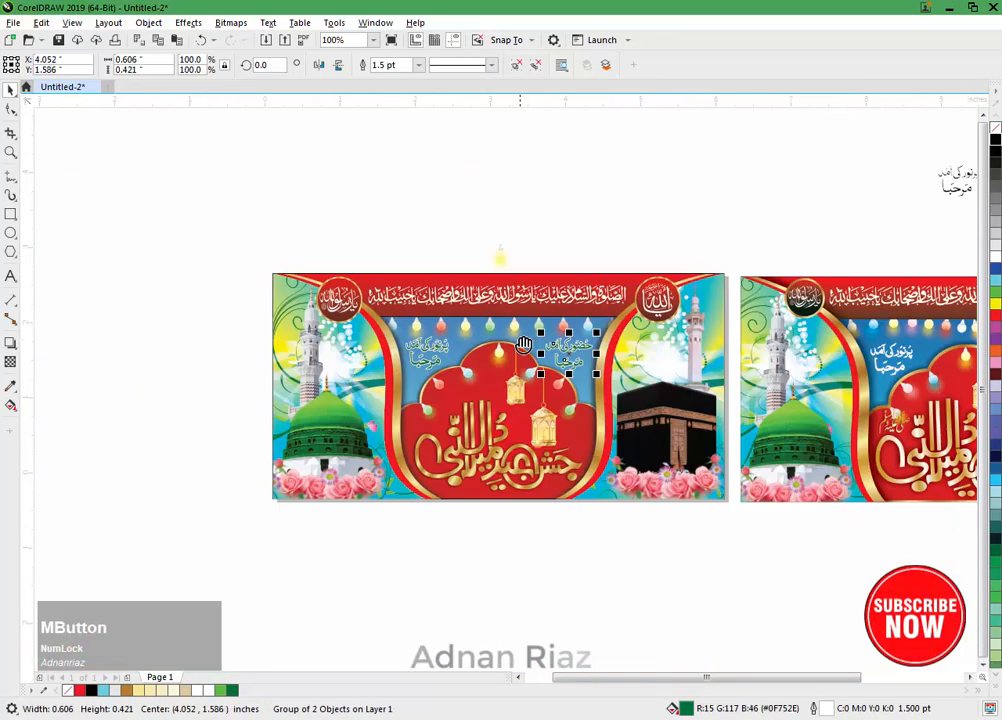
Step: Delete the spare yellow bulb above the banner and the two original black greeting texts
drag(504, 337, 465, 307)
drag(450, 218, 224, 386)
click(388, 200)
key(Delete)
drag(784, 331, 615, 362)
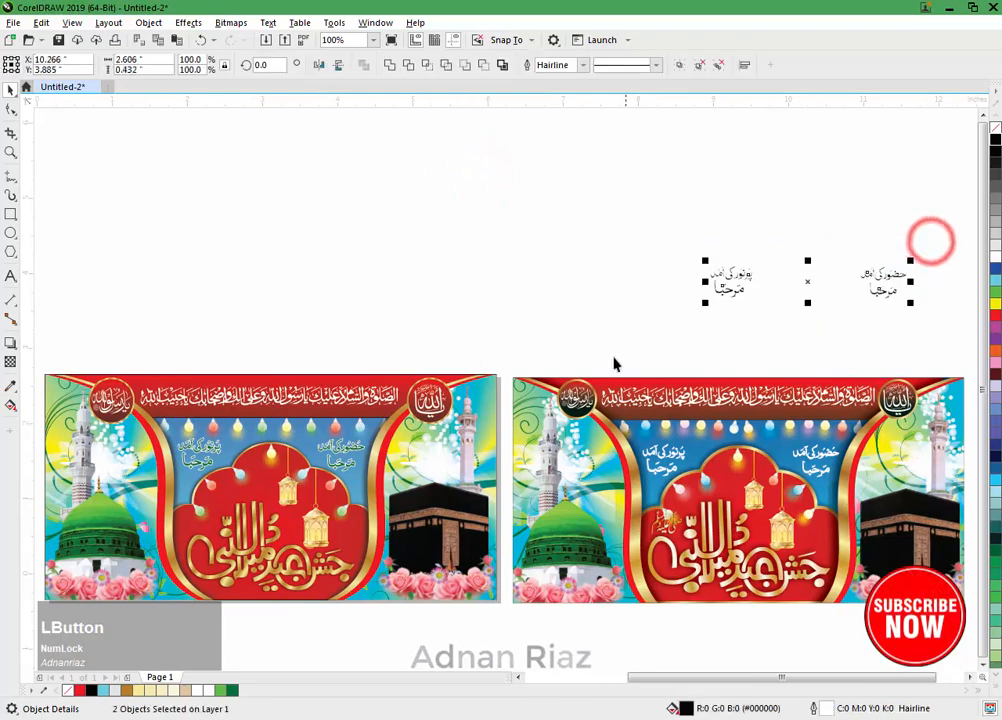
key(Delete)
drag(391, 399, 423, 340)
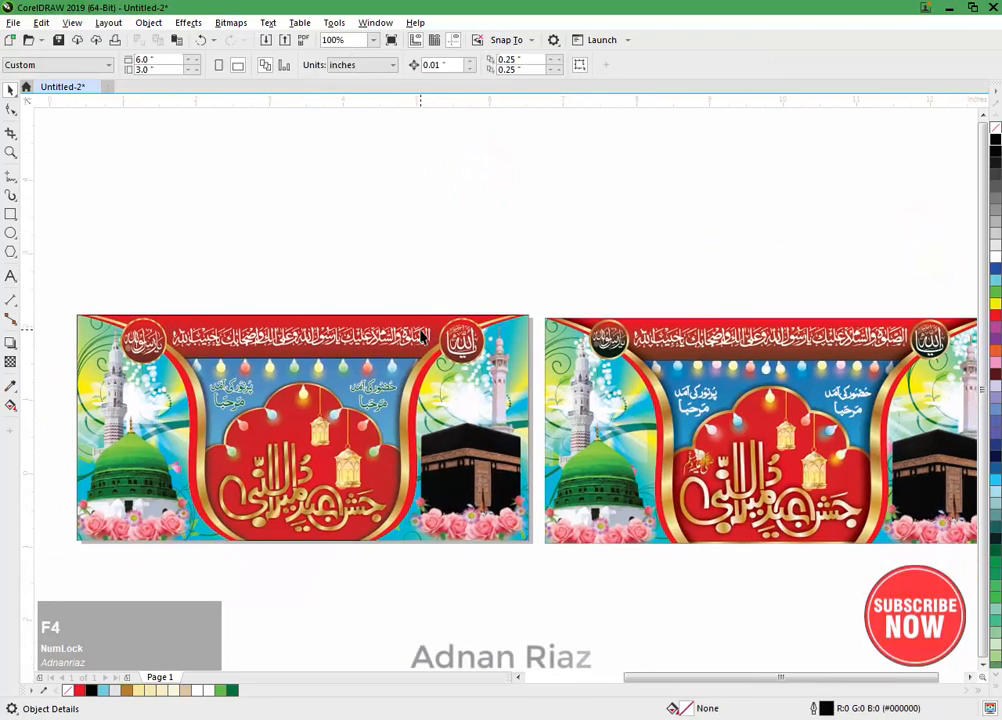
scroll(422, 337, down, 1)
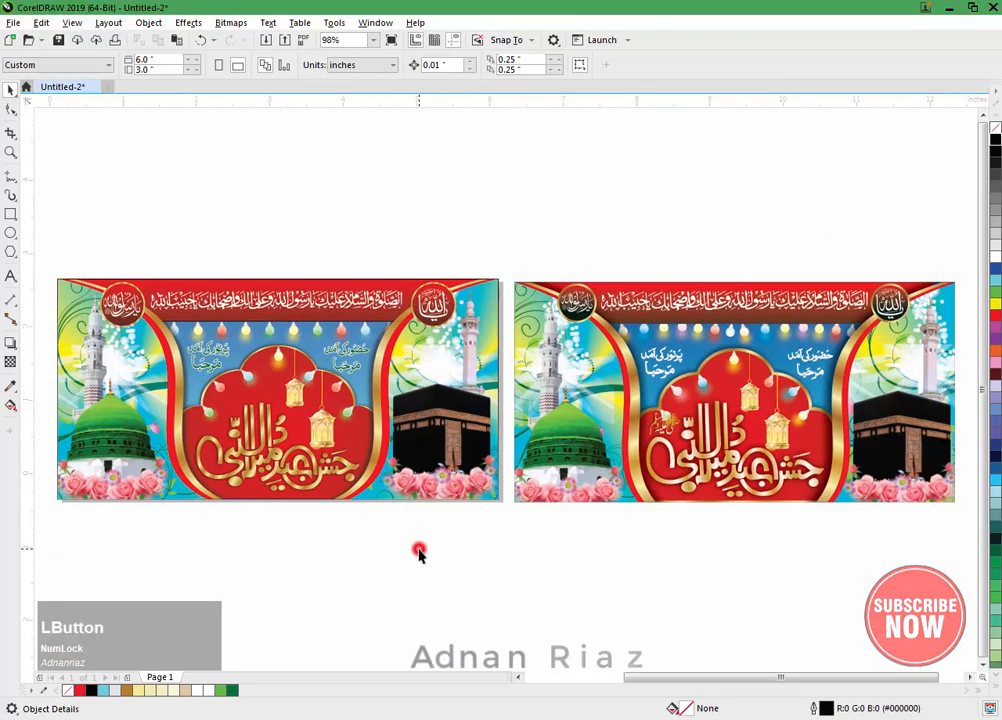